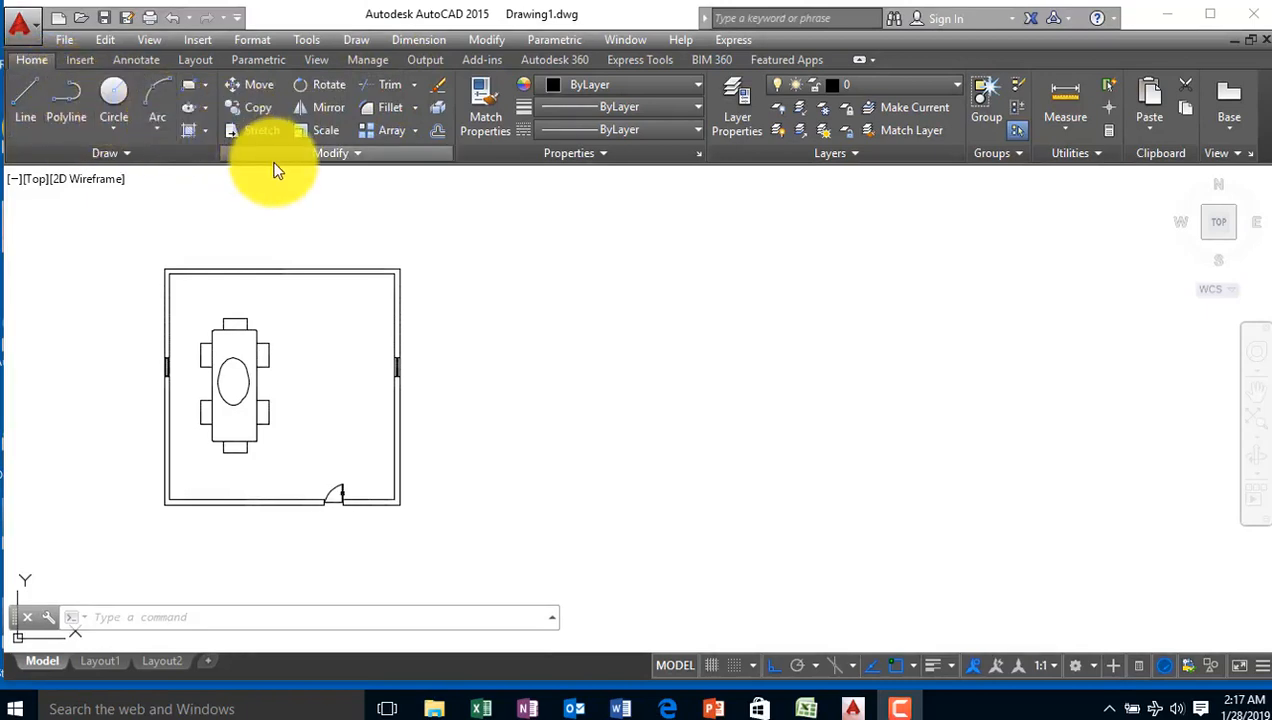
click(895, 711)
click(1155, 615)
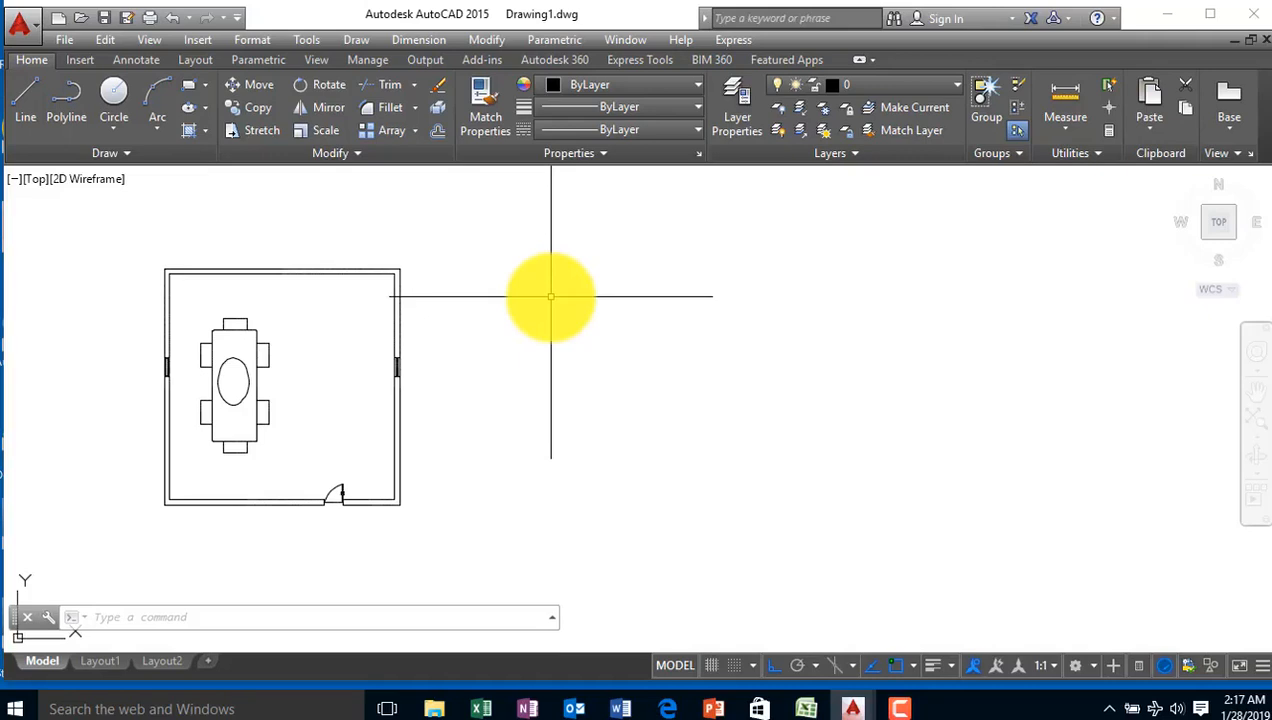
Configure the drawing units to decimal length with precision 0 and an insertion scale in millimeters
click(243, 40)
click(296, 397)
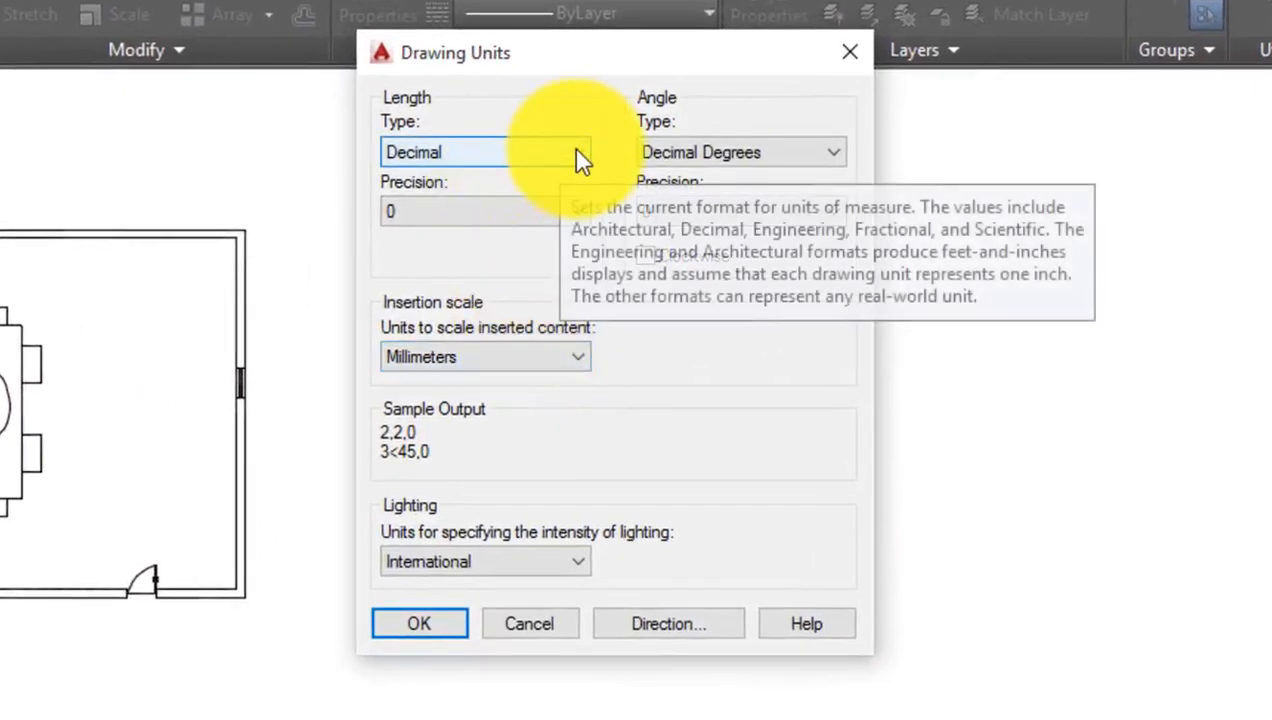
click(577, 156)
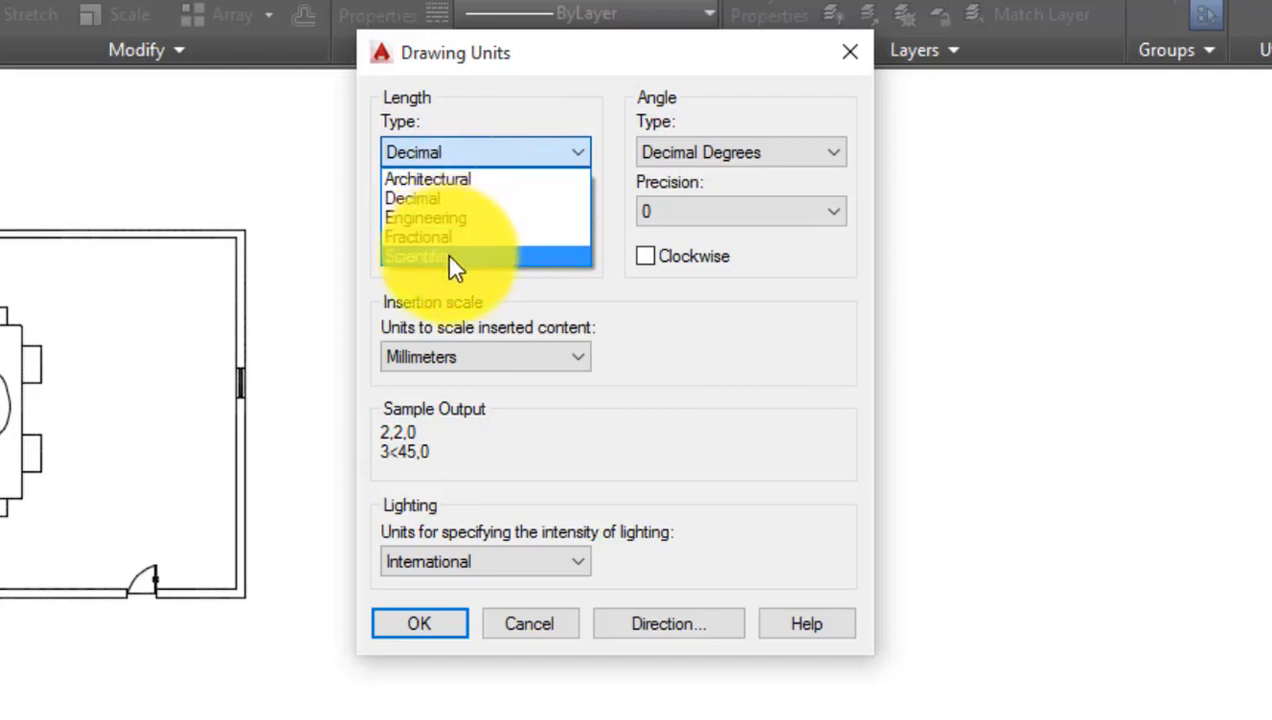
click(460, 200)
click(578, 357)
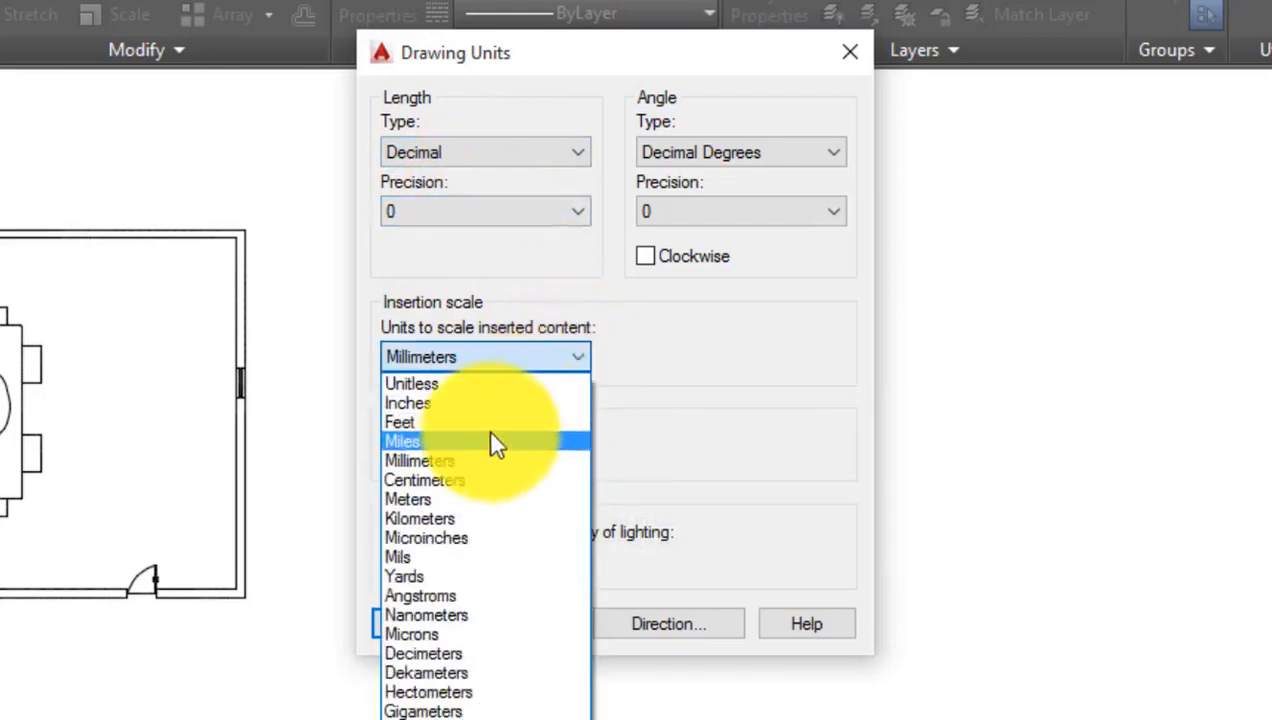
click(447, 462)
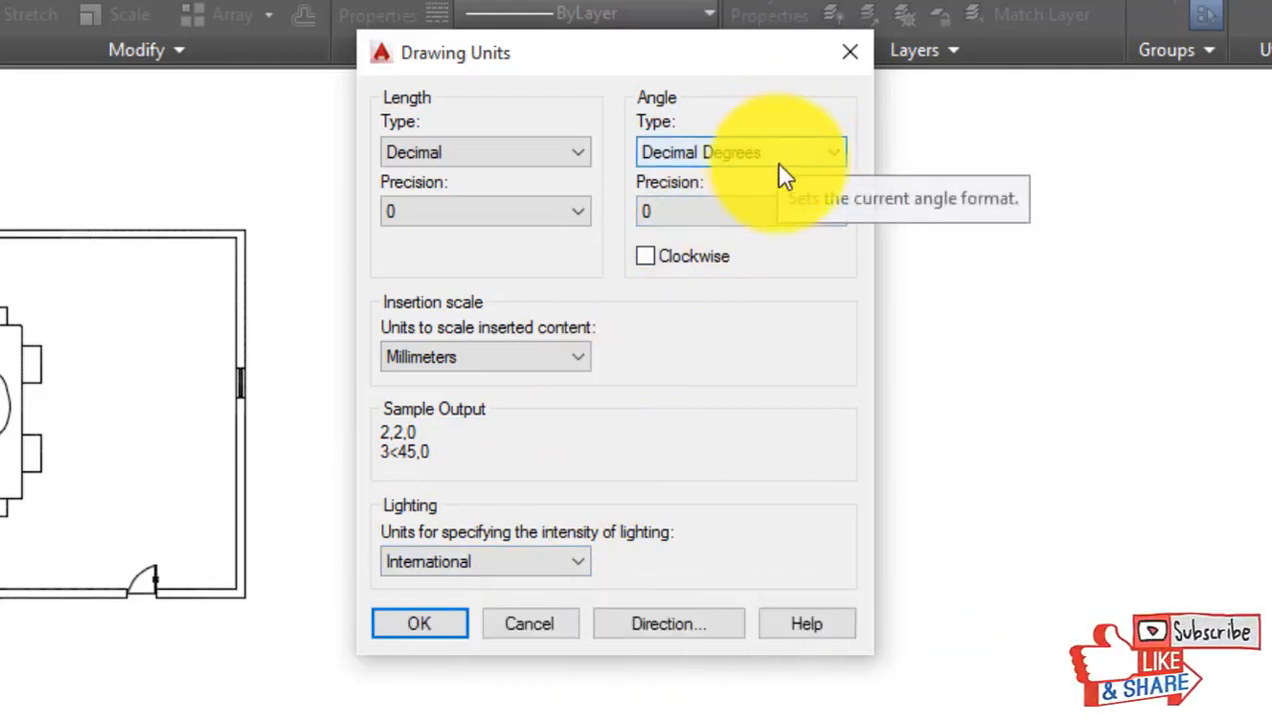
click(563, 226)
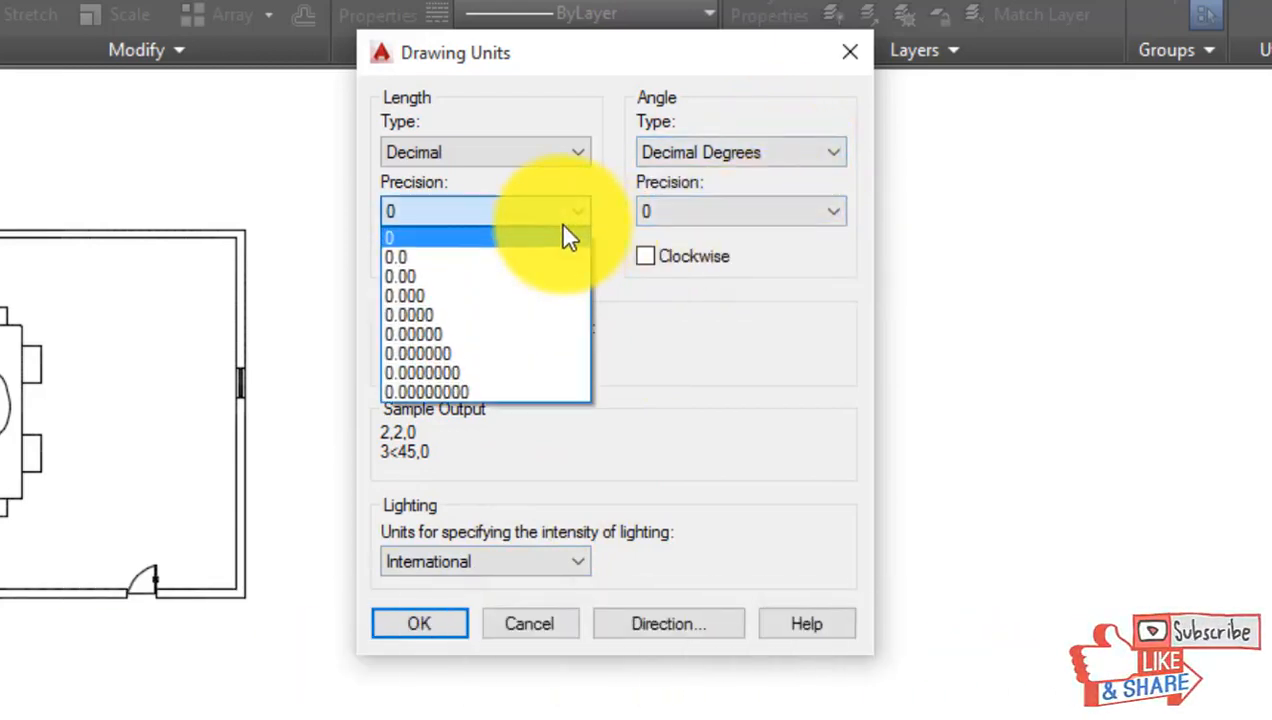
click(446, 238)
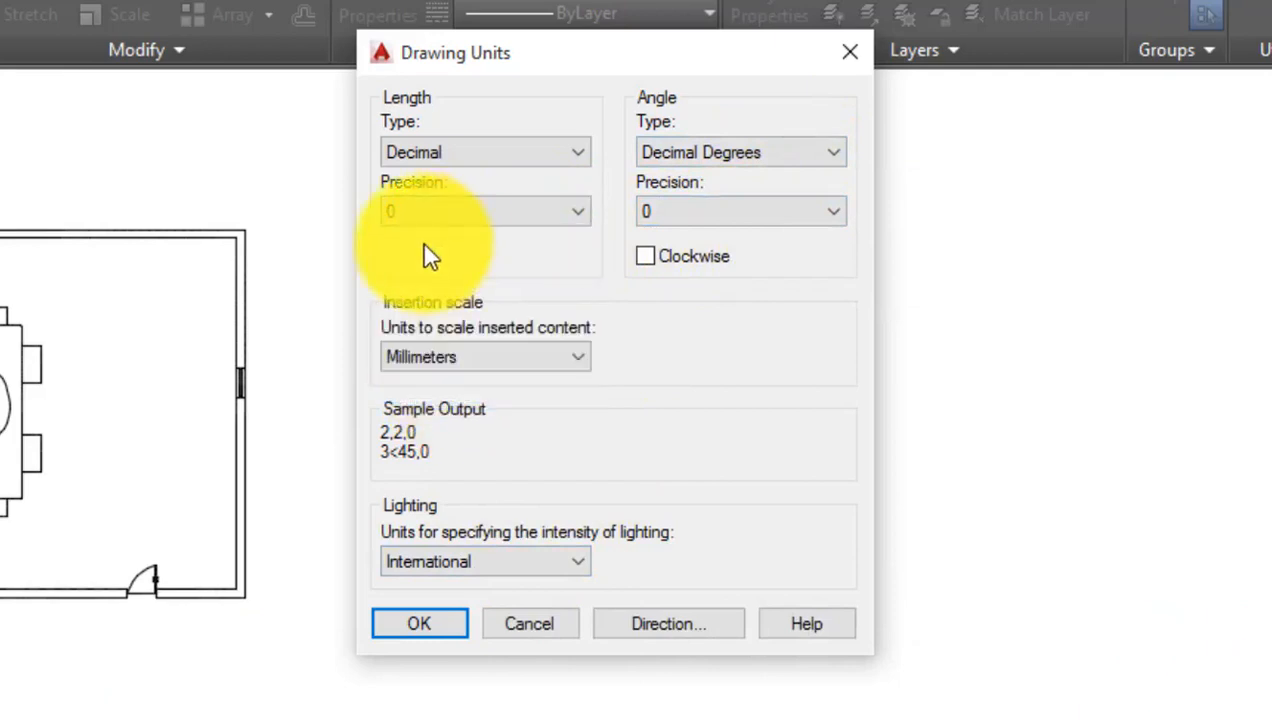
click(433, 634)
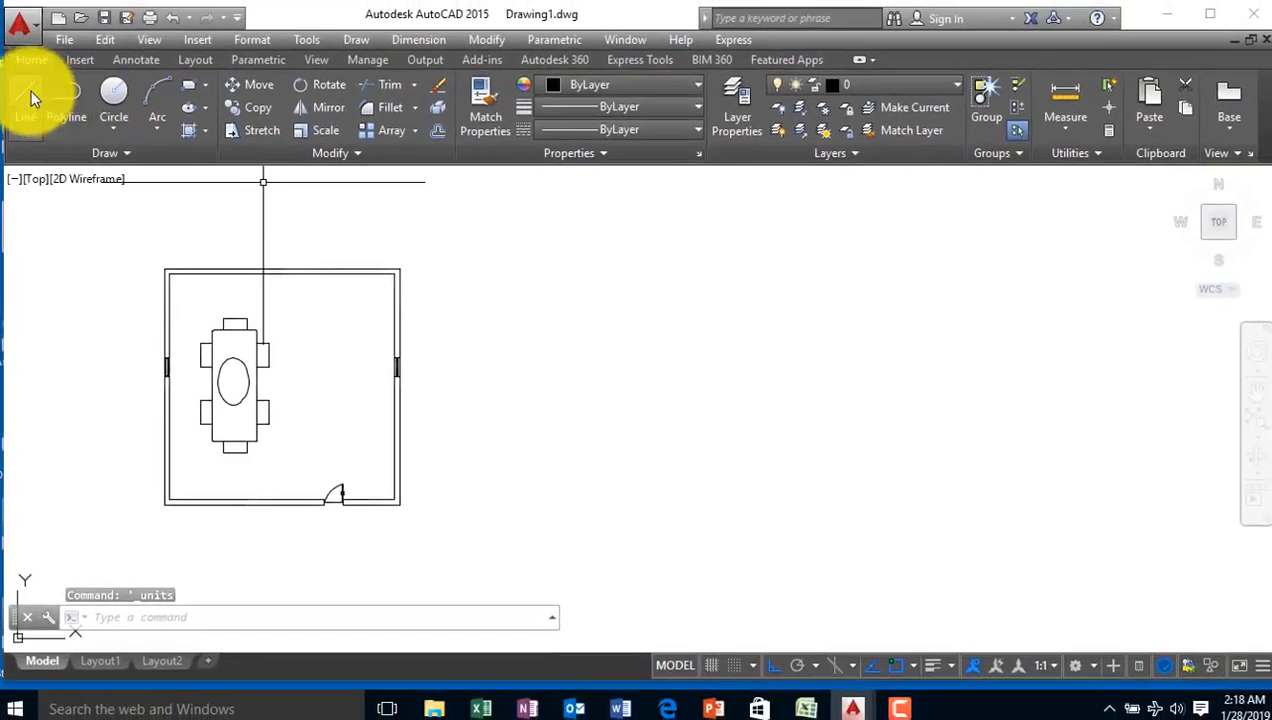
Draw a 5000 mm horizontal line running rightward in the empty area beside the existing room plan
click(28, 88)
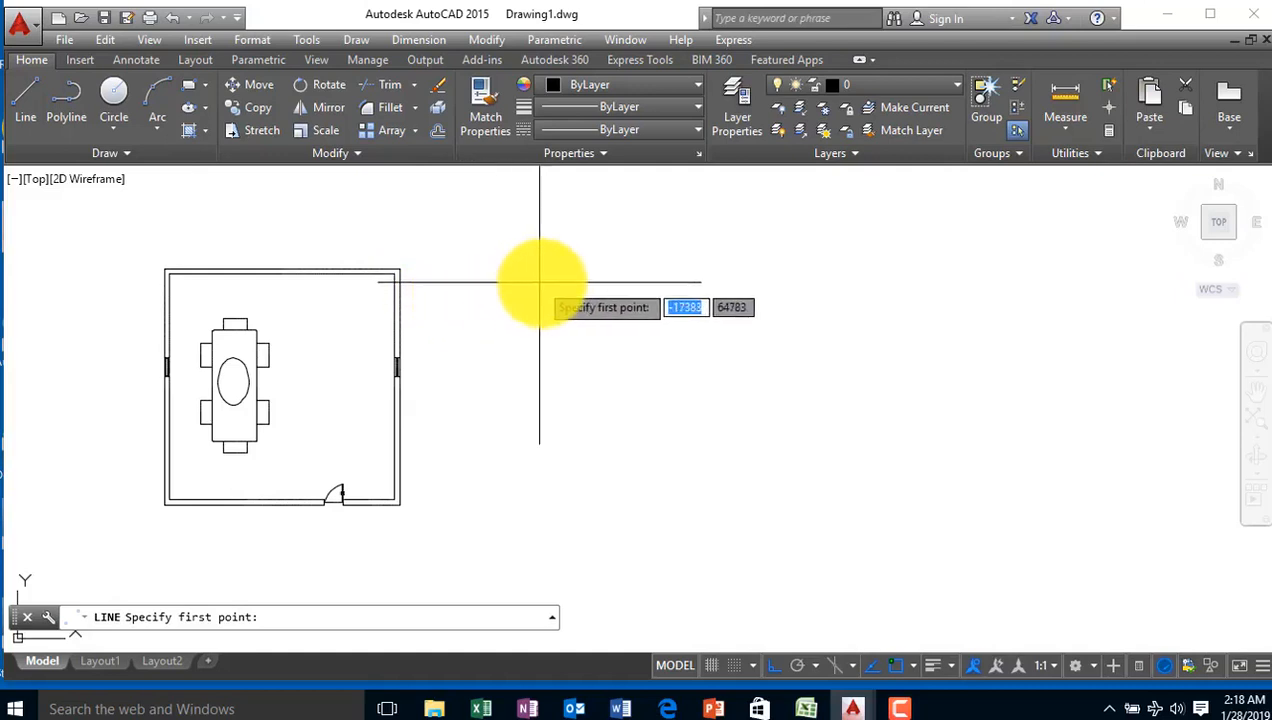
click(650, 252)
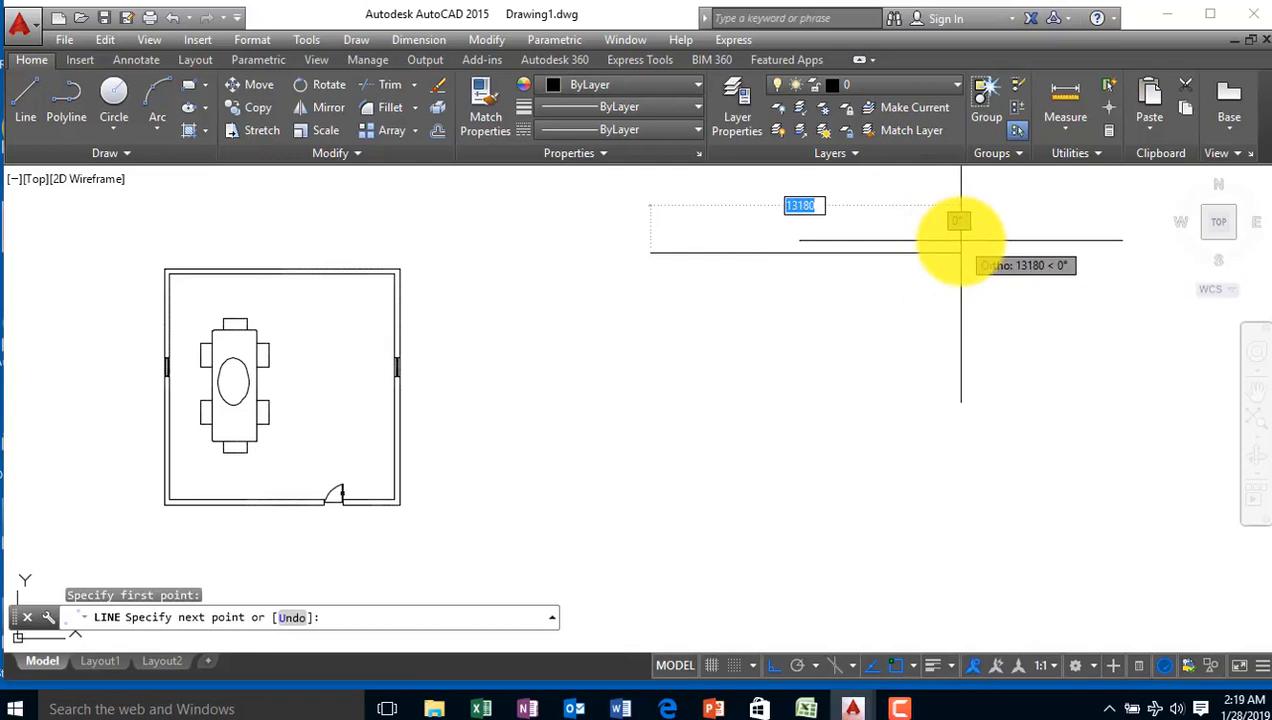
text(5)
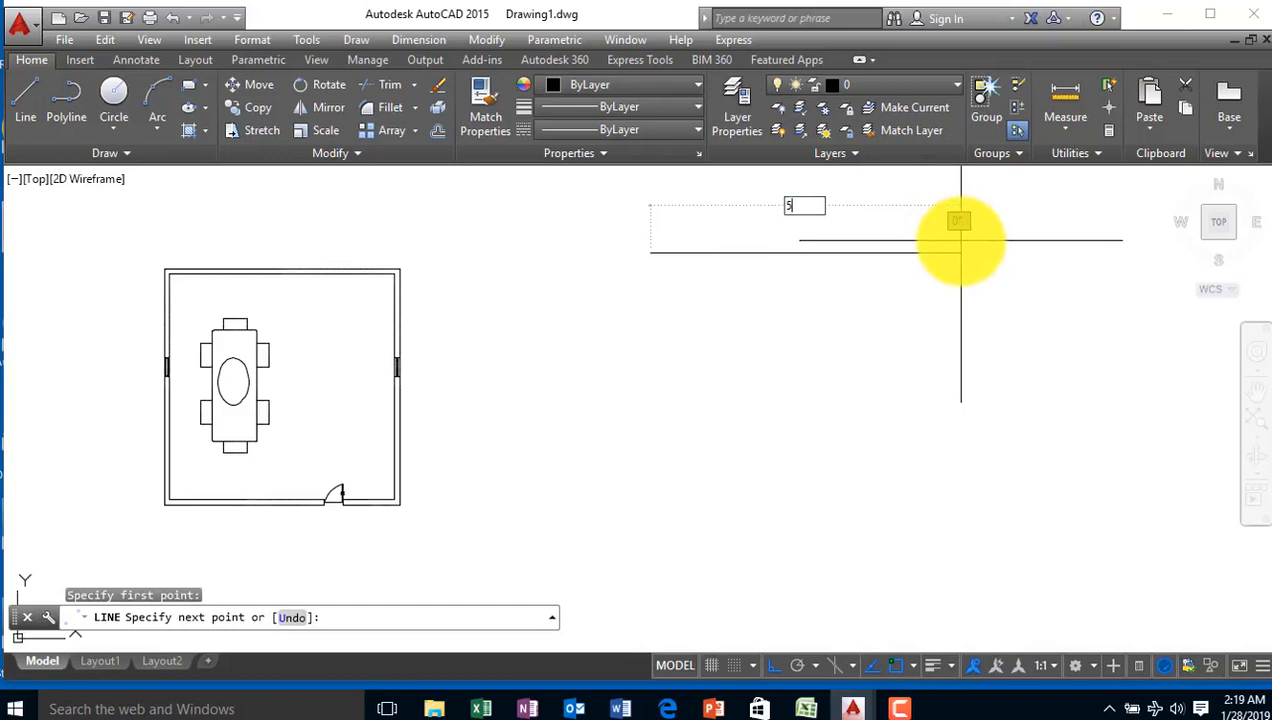
text(000)
key(Return)
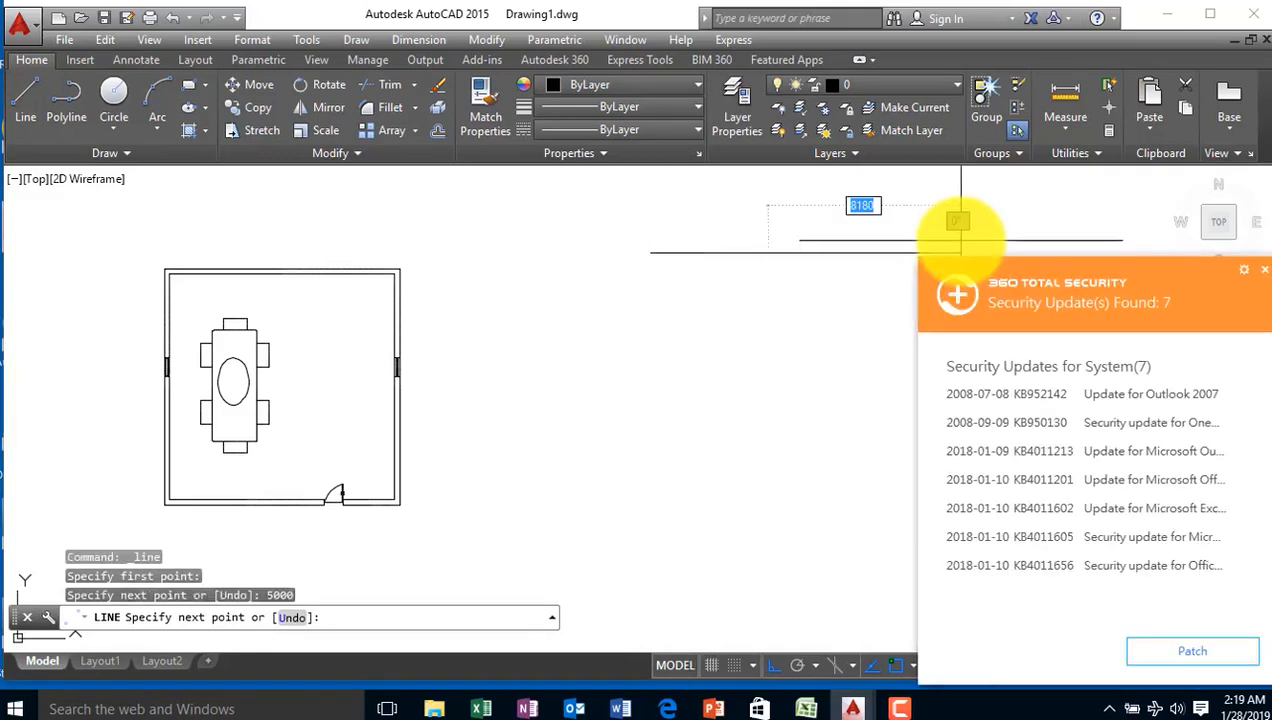
click(1263, 270)
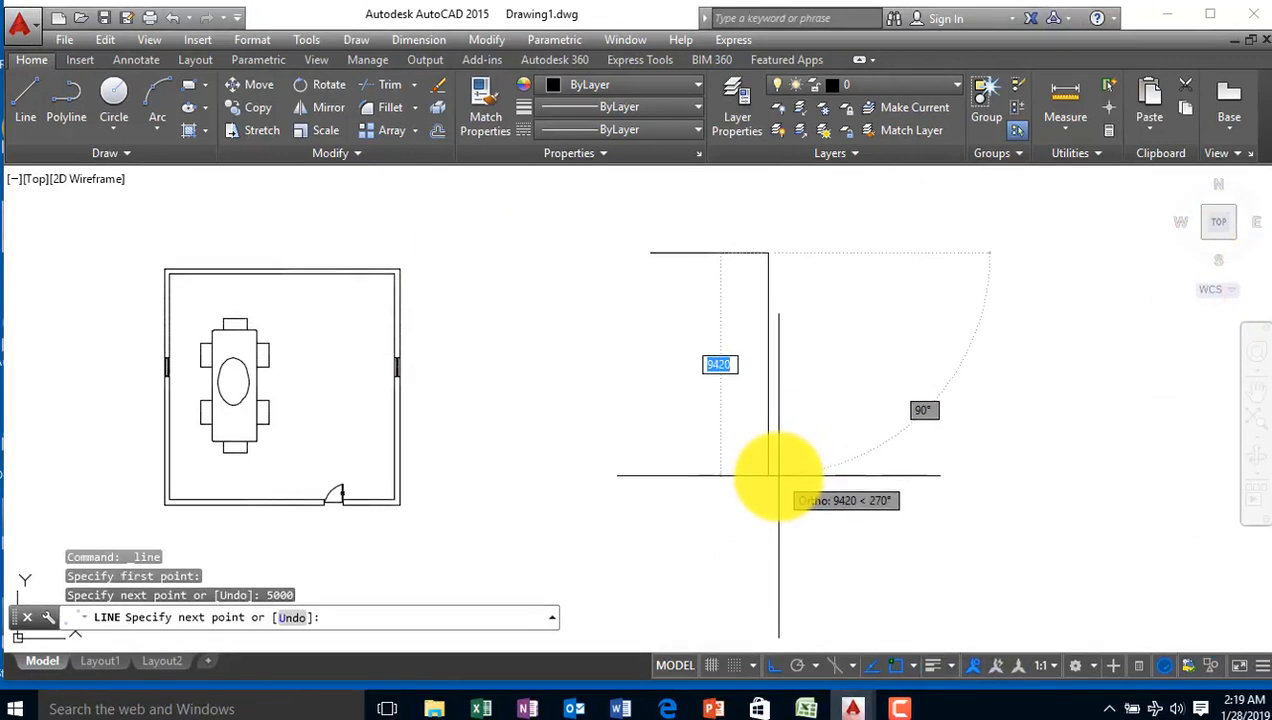
Draw a 50000 mm vertical line downward from the right end of the horizontal line
text(5000)
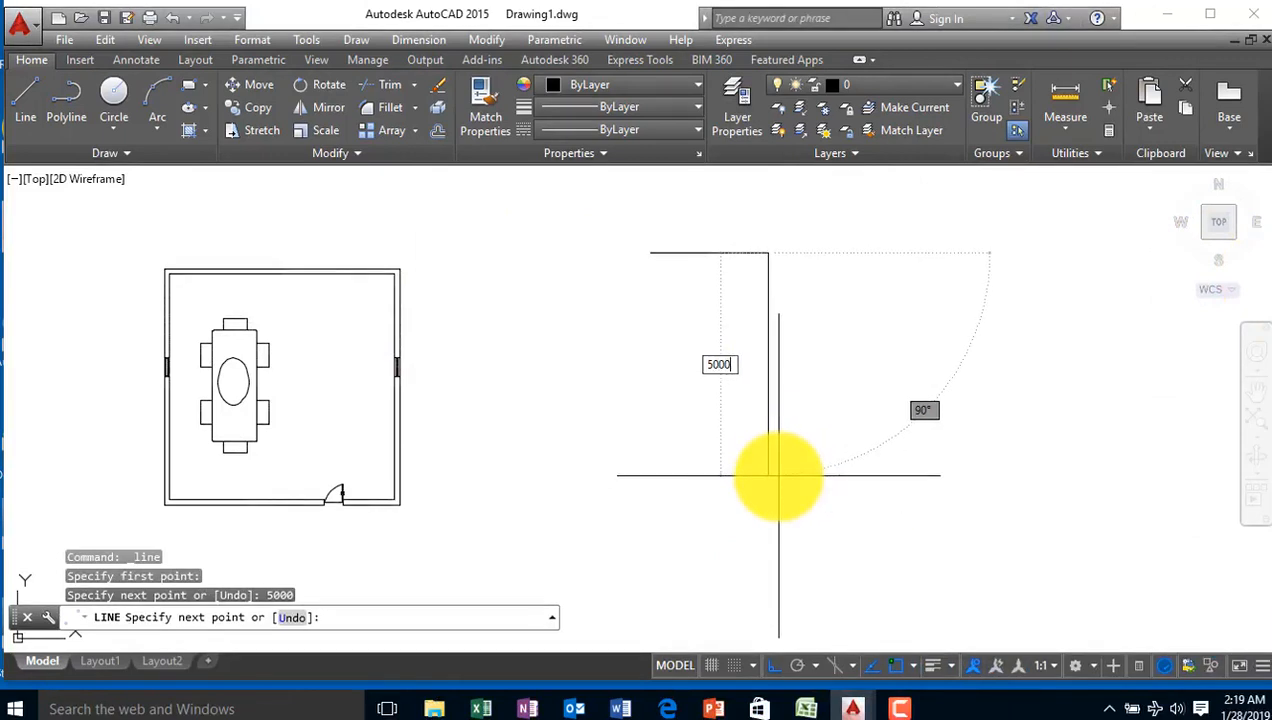
text(0)
key(Return)
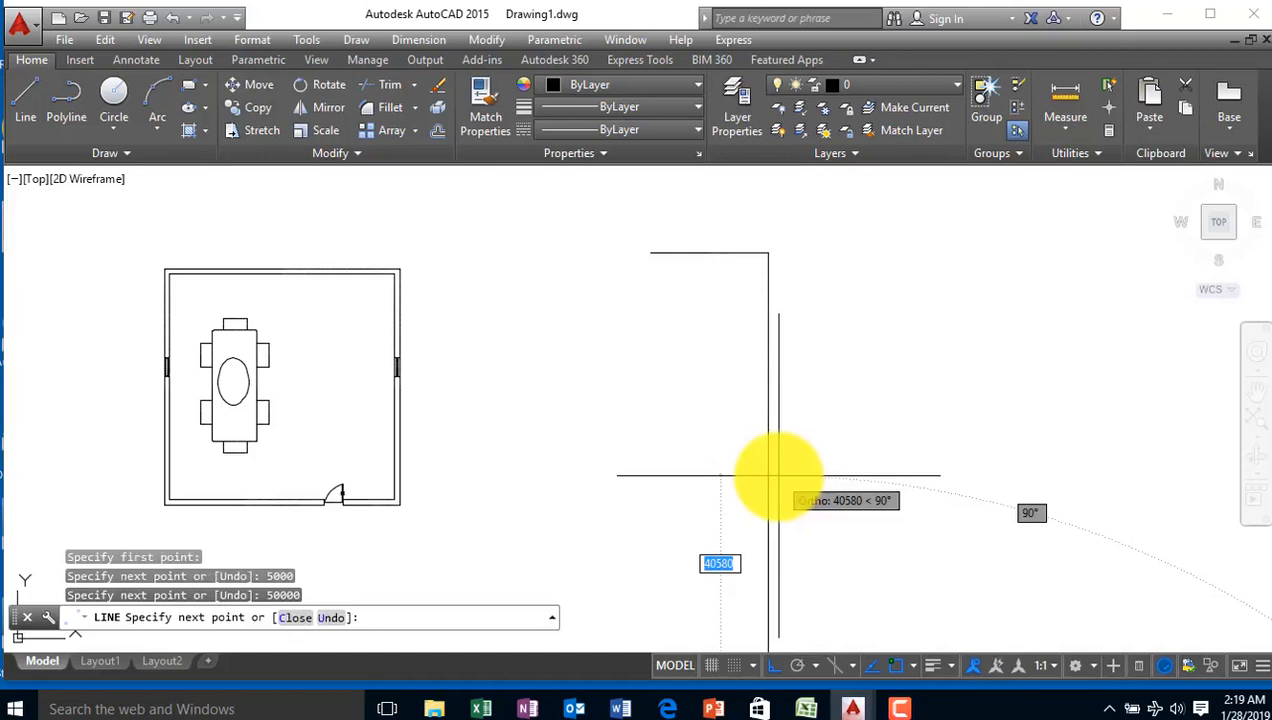
key(Escape)
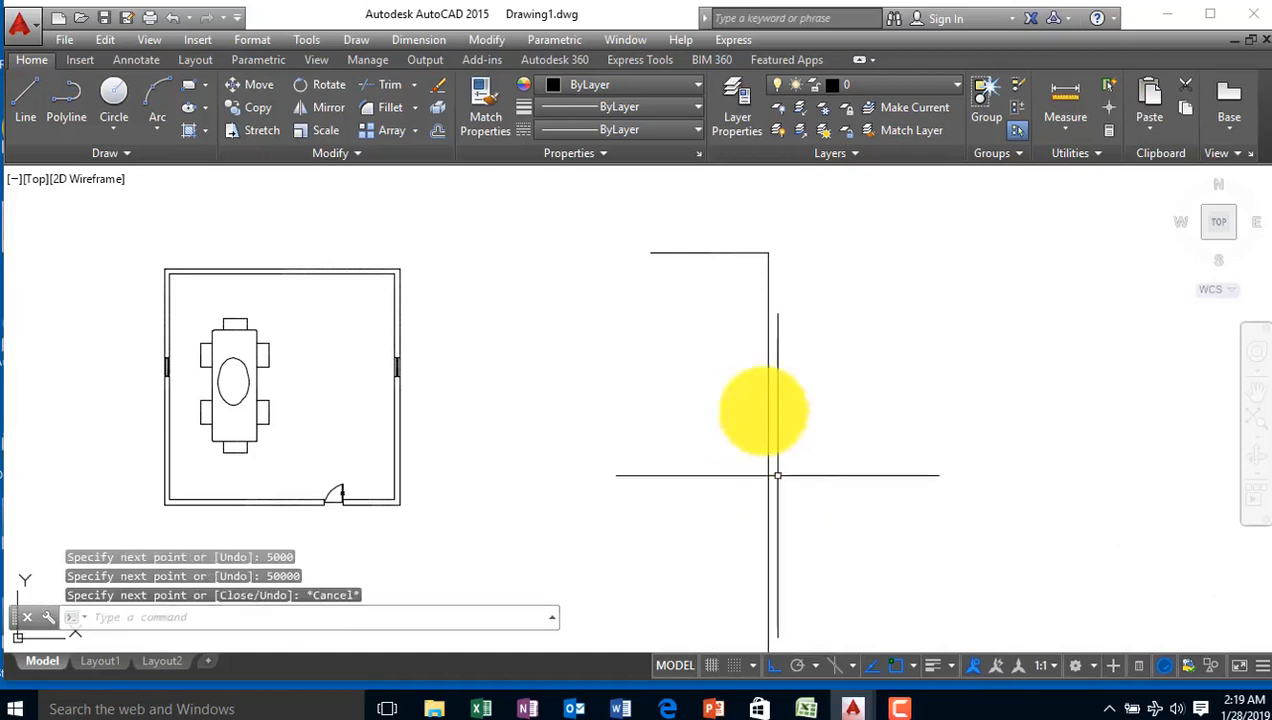
Delete the overlong vertical line hanging from the horizontal line
scroll(722, 368, down, 5)
scroll(775, 389, down, 6)
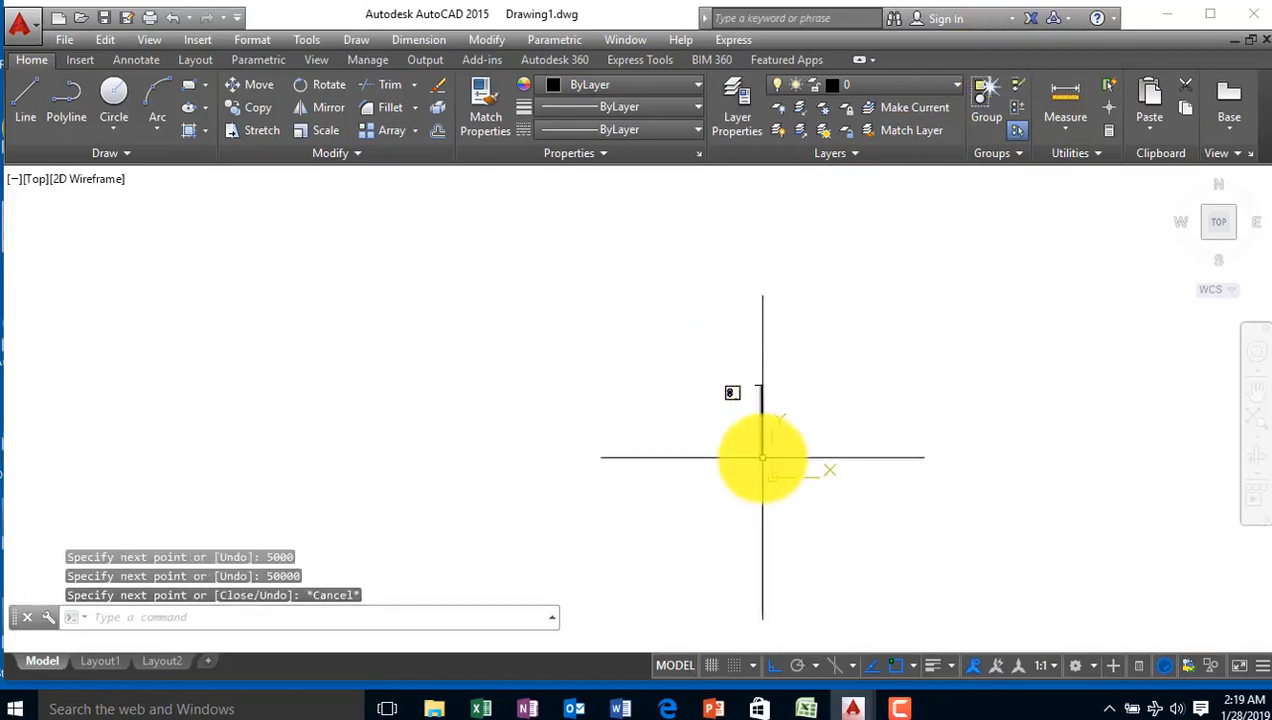
scroll(763, 455, up, 2)
scroll(758, 416, up, 2)
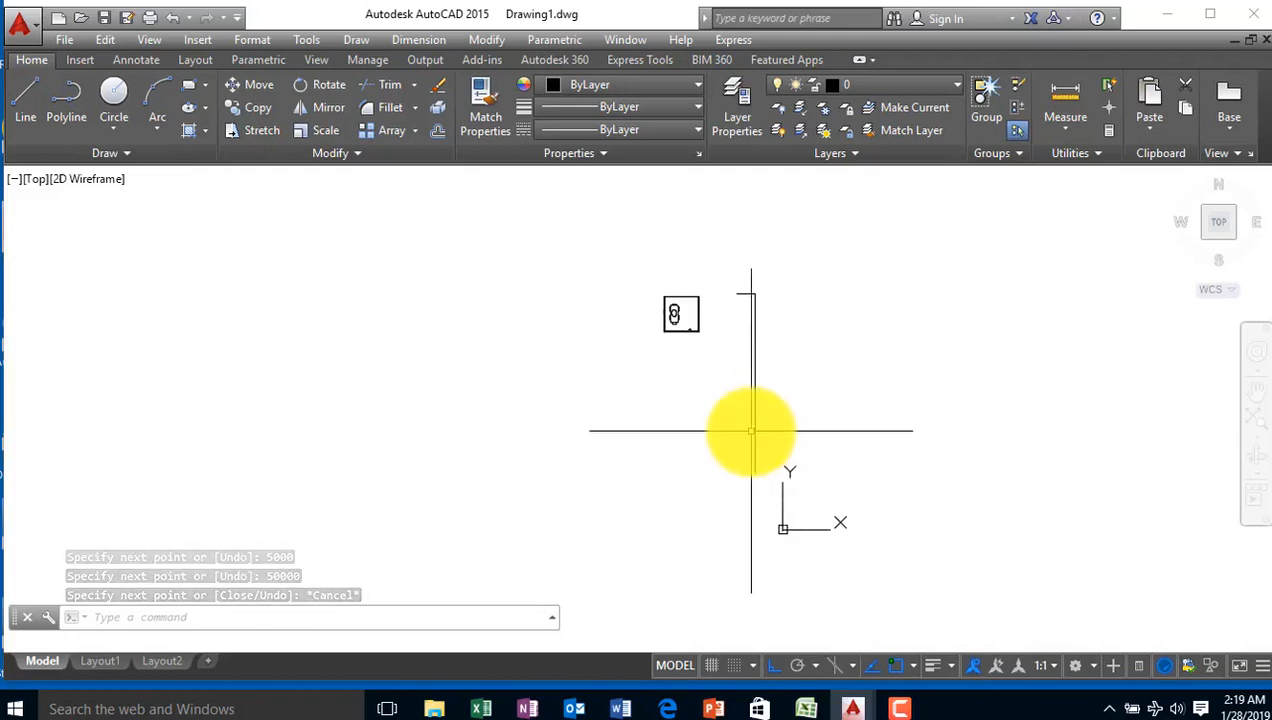
click(755, 419)
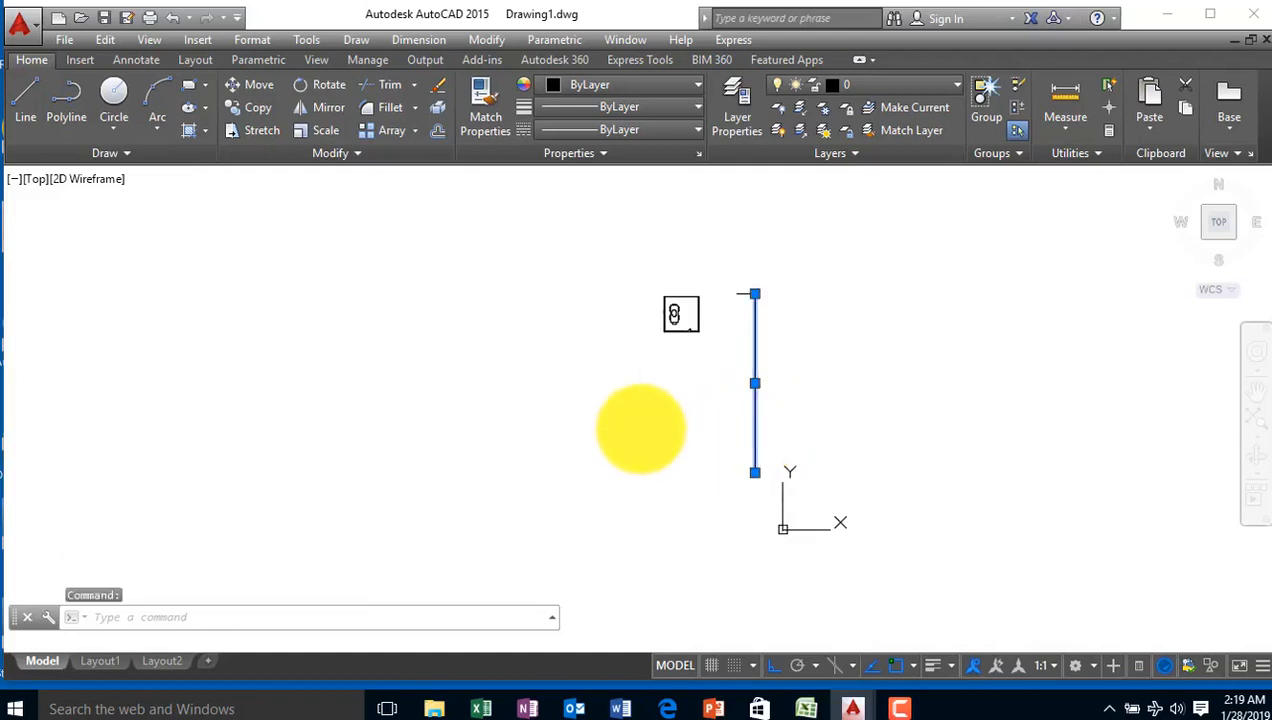
key(Delete)
Draw a 5000 mm vertical line downward from the right end of the horizontal line
click(28, 97)
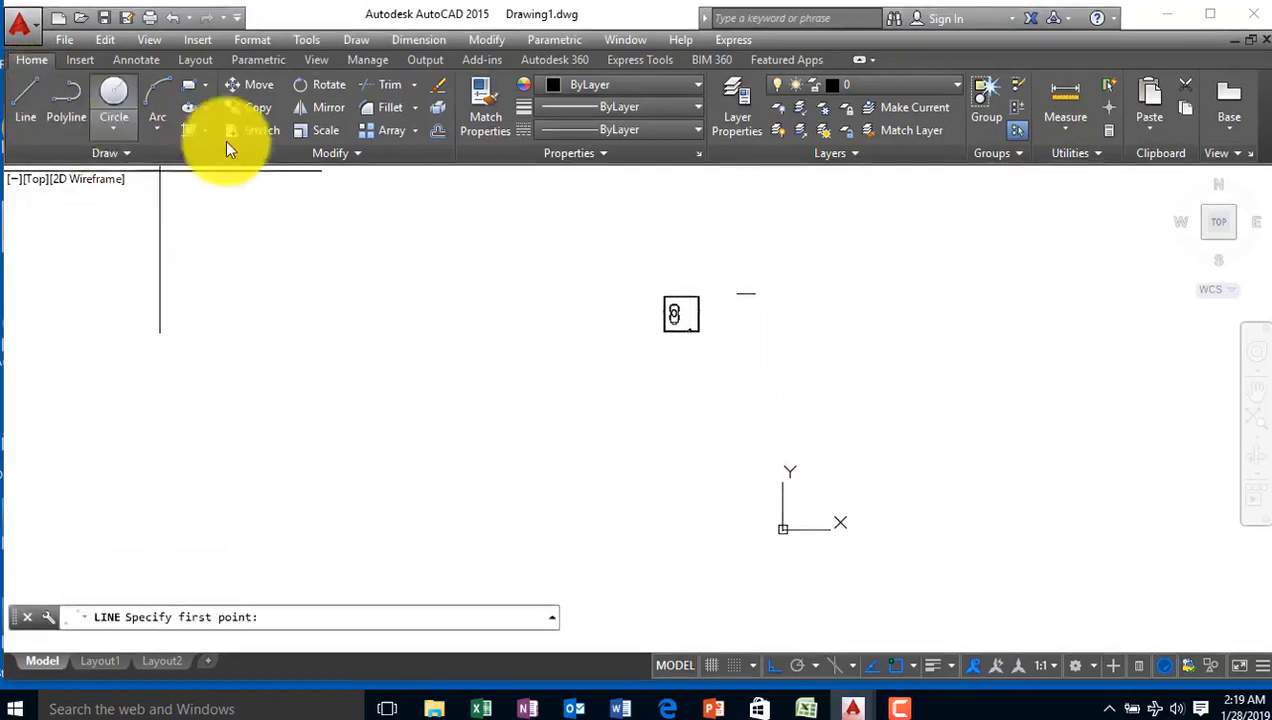
scroll(750, 288, up, 3)
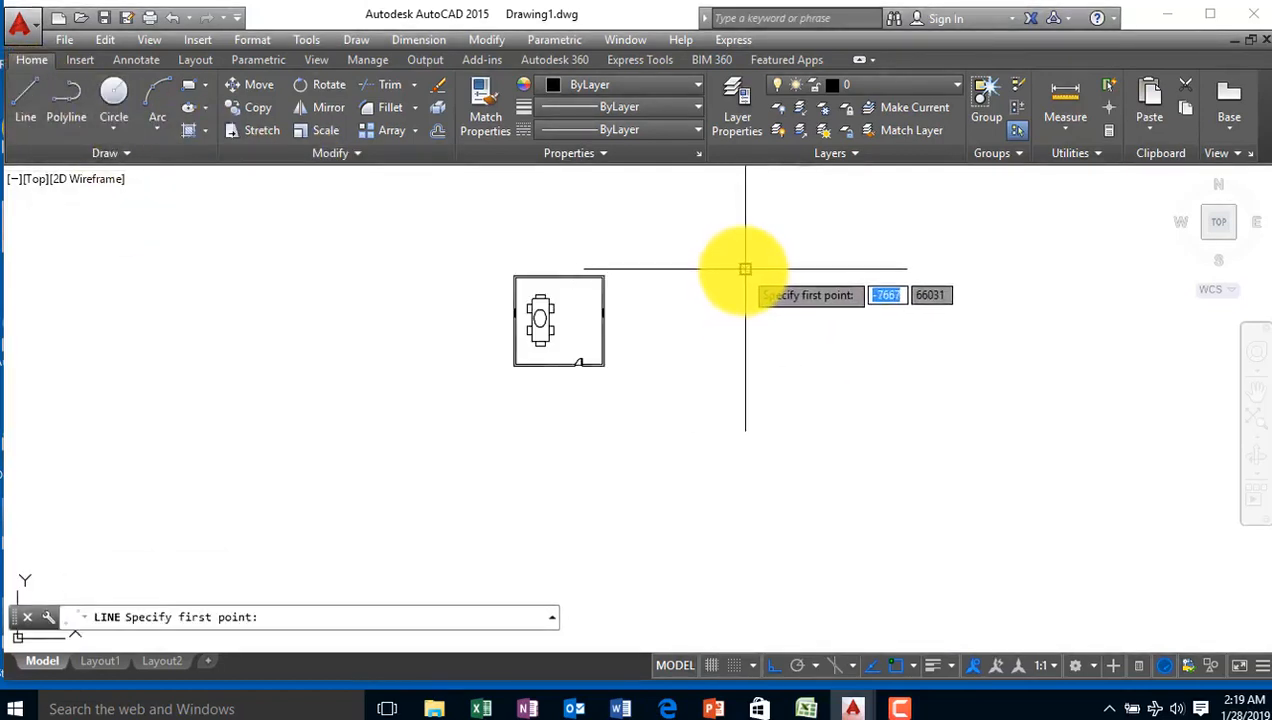
click(744, 268)
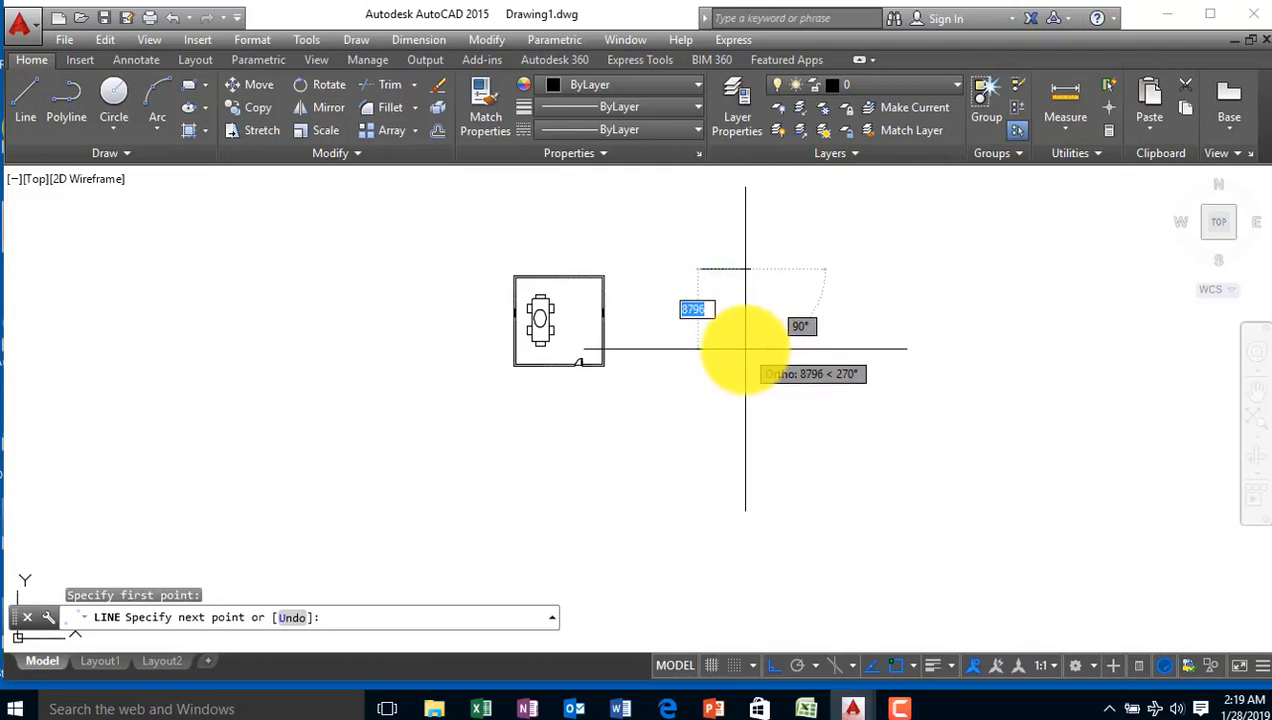
text(5000)
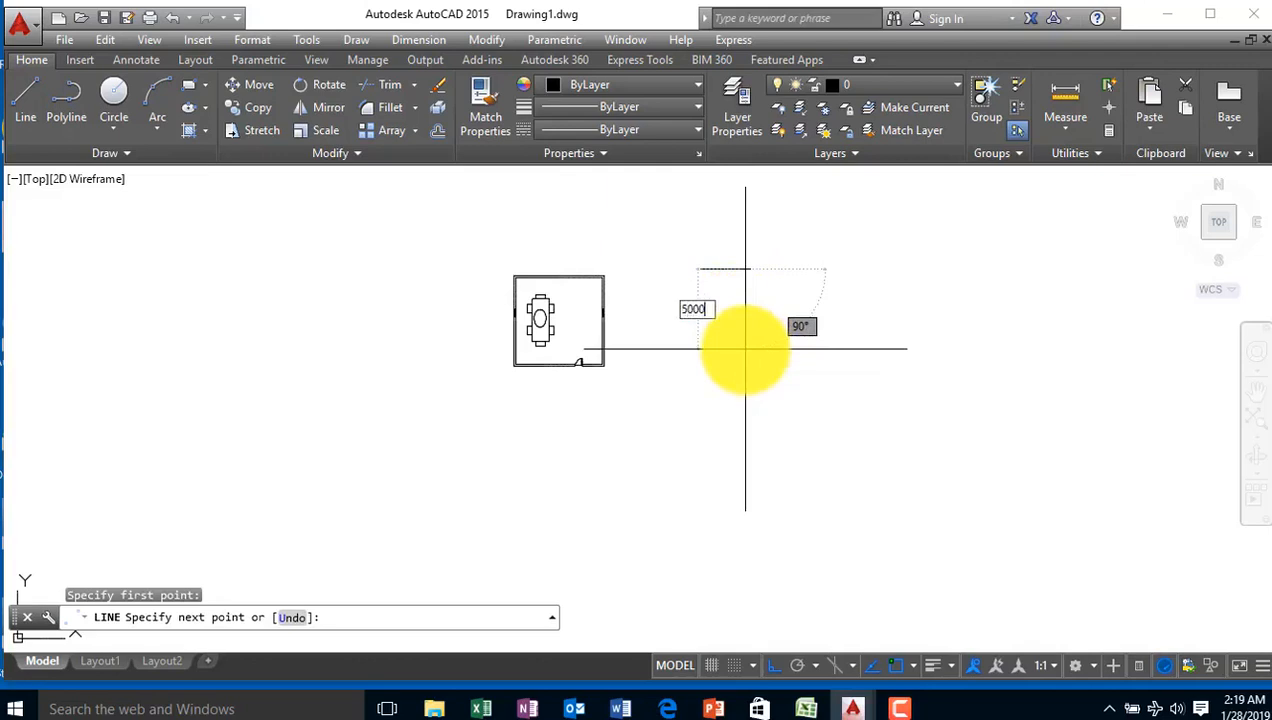
key(Return)
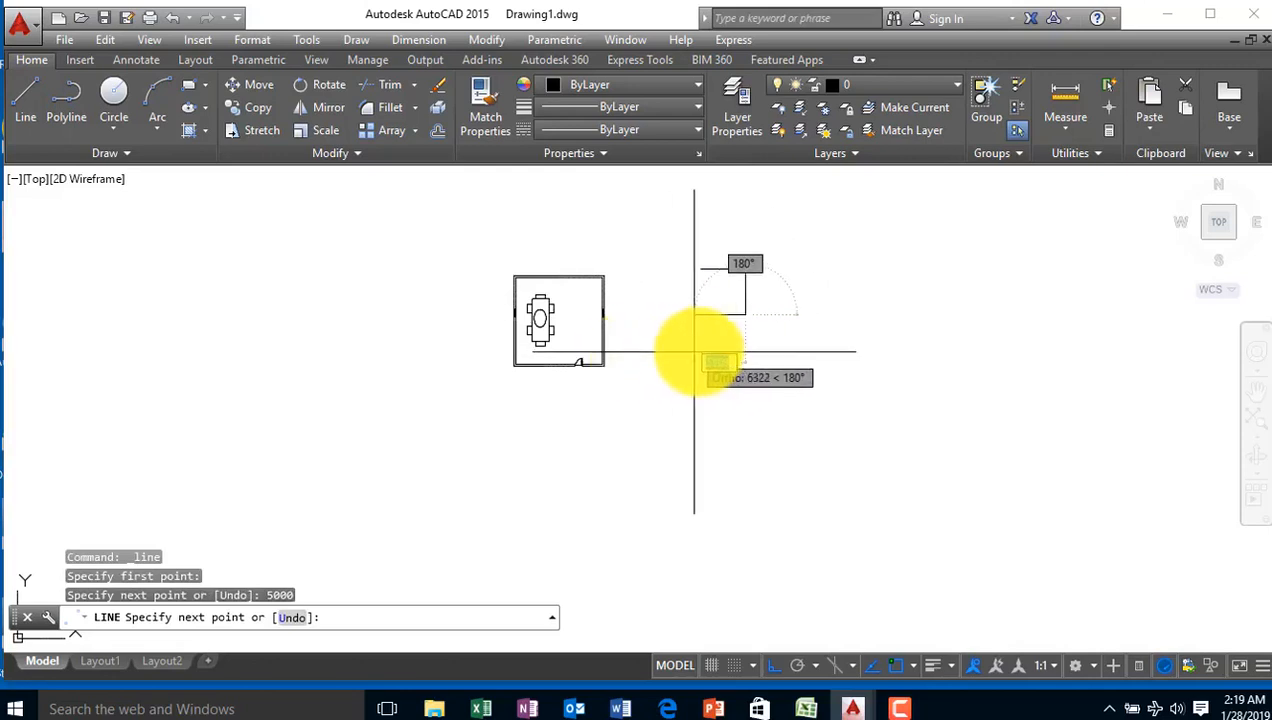
scroll(695, 324, up, 2)
scroll(692, 324, up, 2)
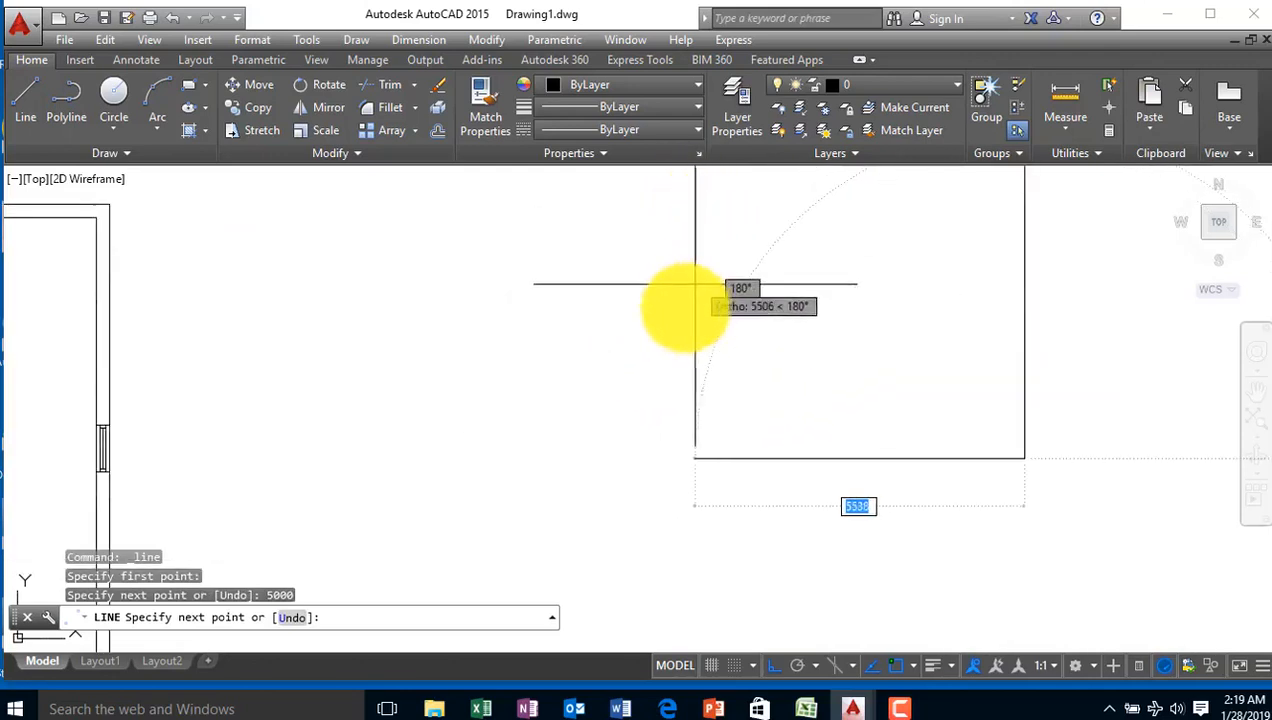
middle_drag(690, 310, 533, 372)
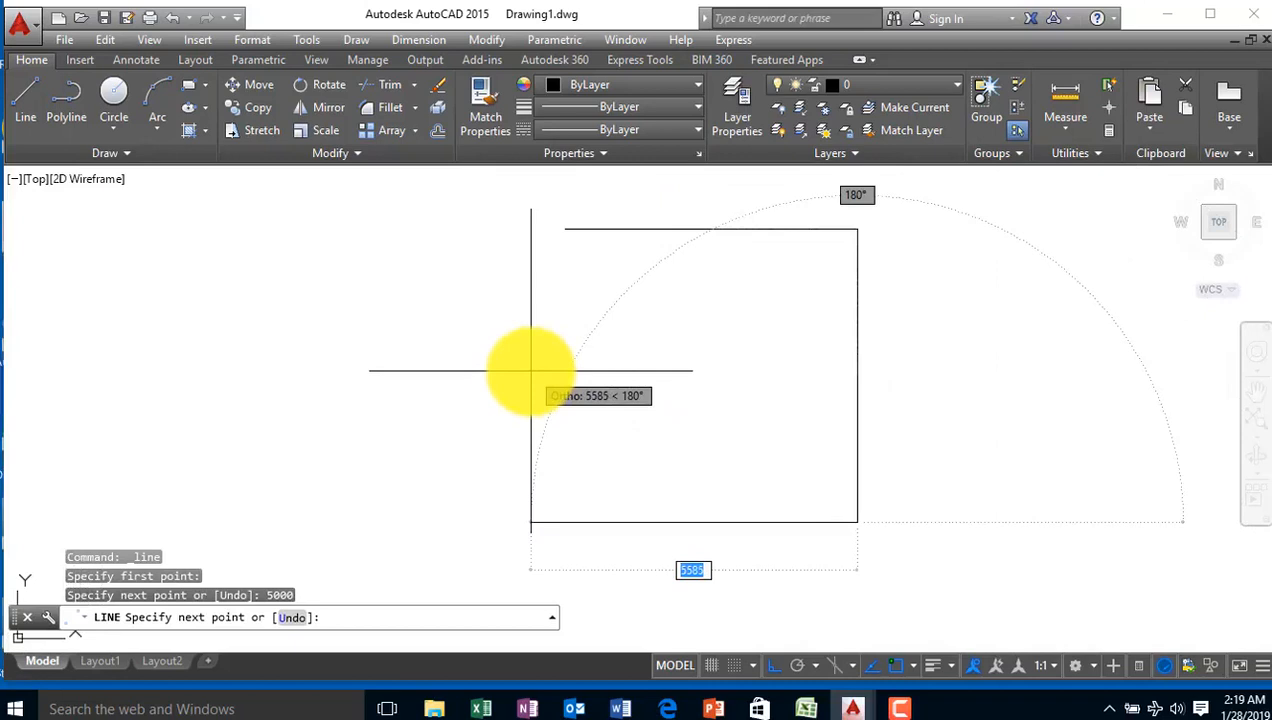
key(Escape)
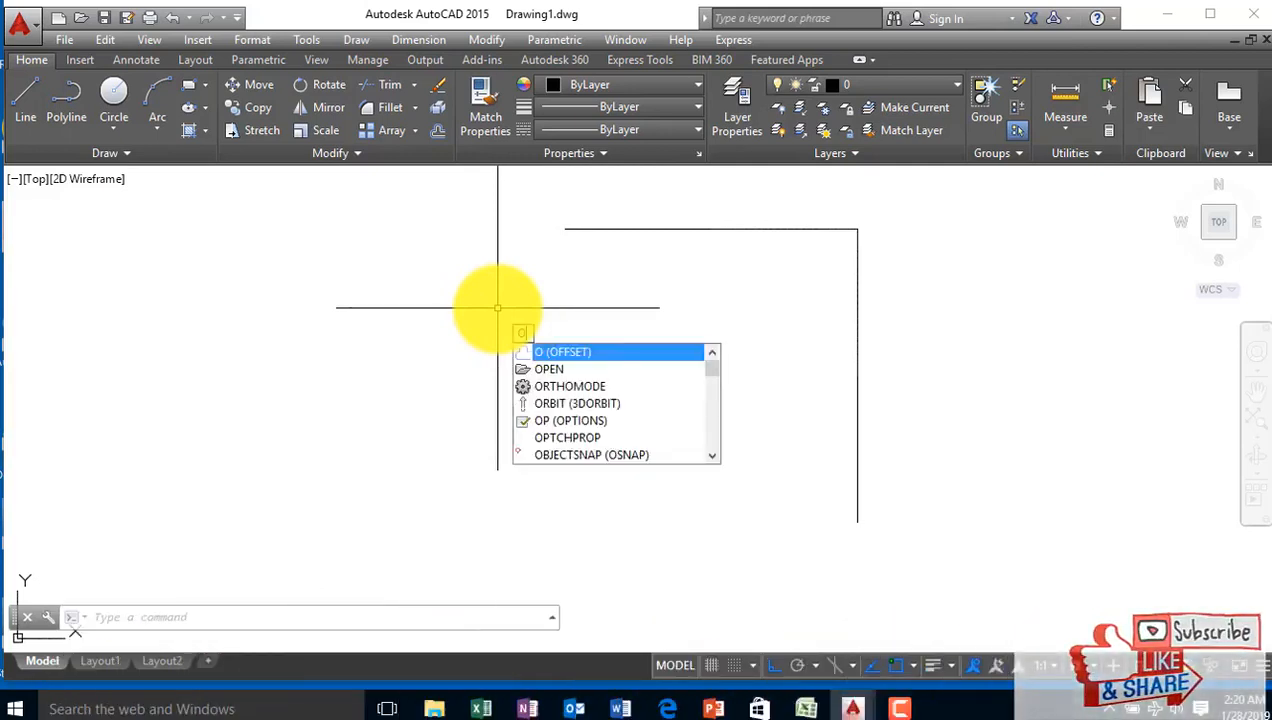
Offset the vertical line 5000 mm to the left and the top line 5000 mm downward, closing the square outline
key(Return)
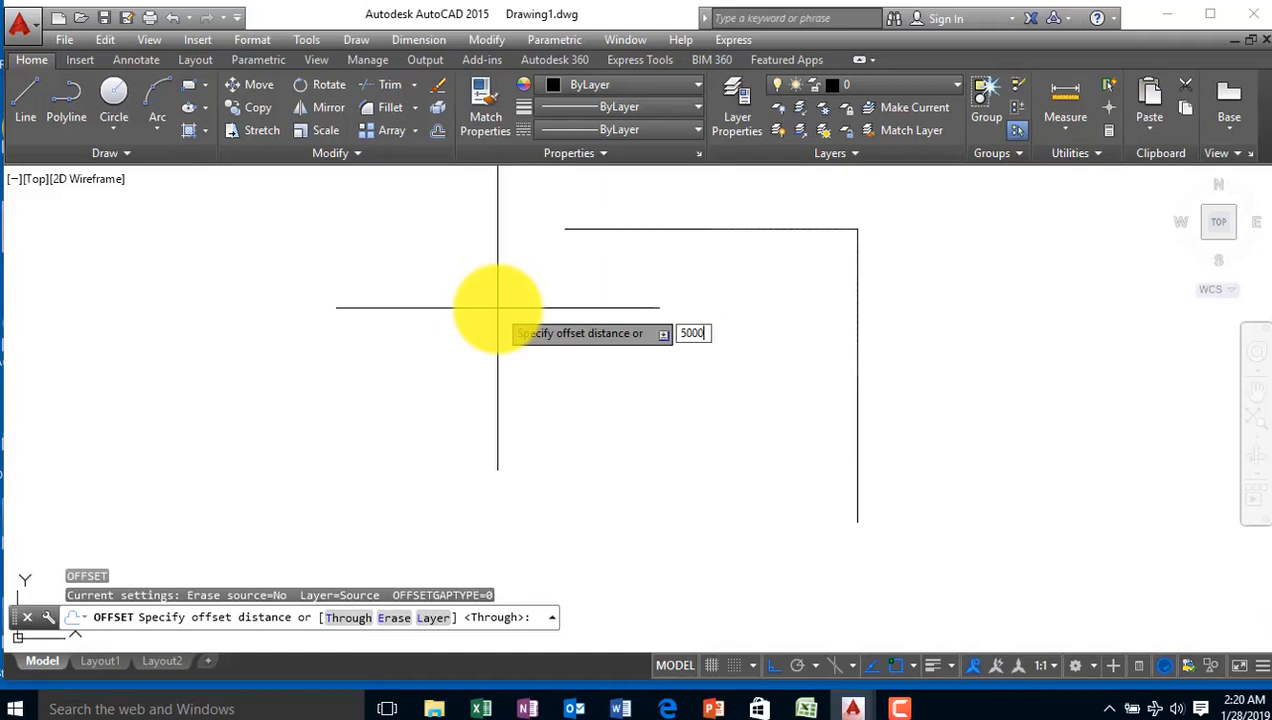
key(Return)
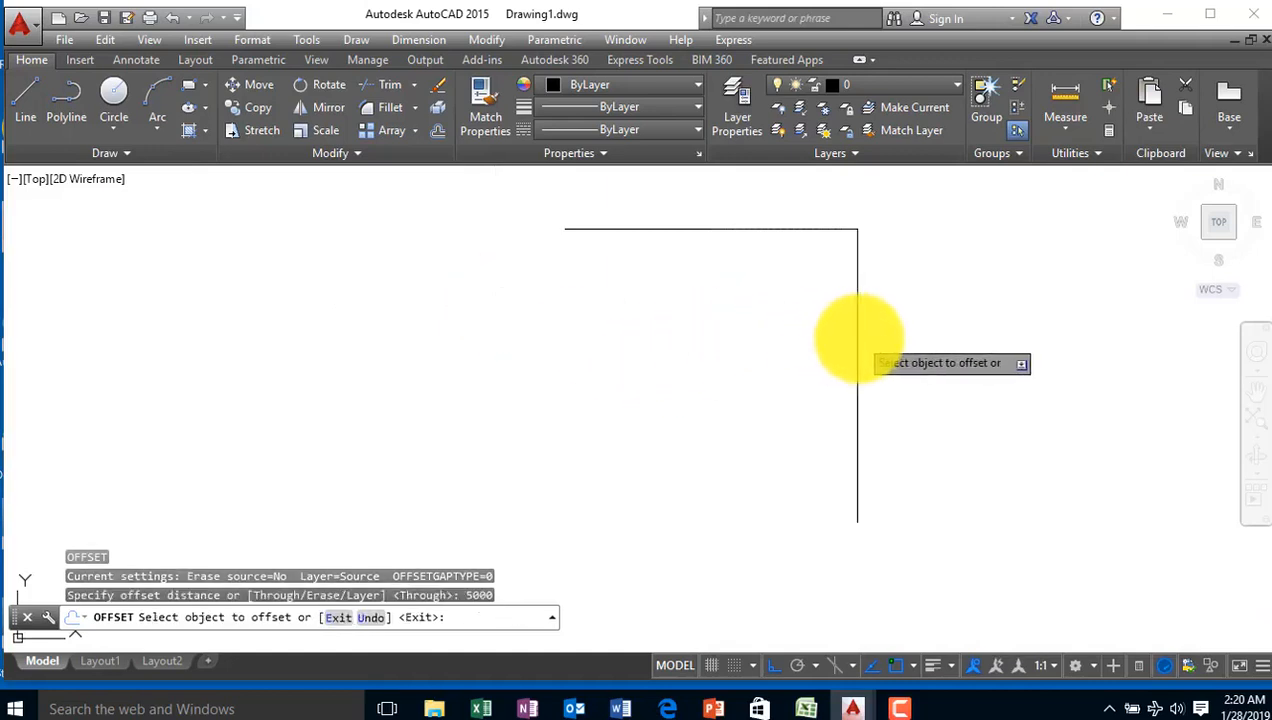
click(857, 337)
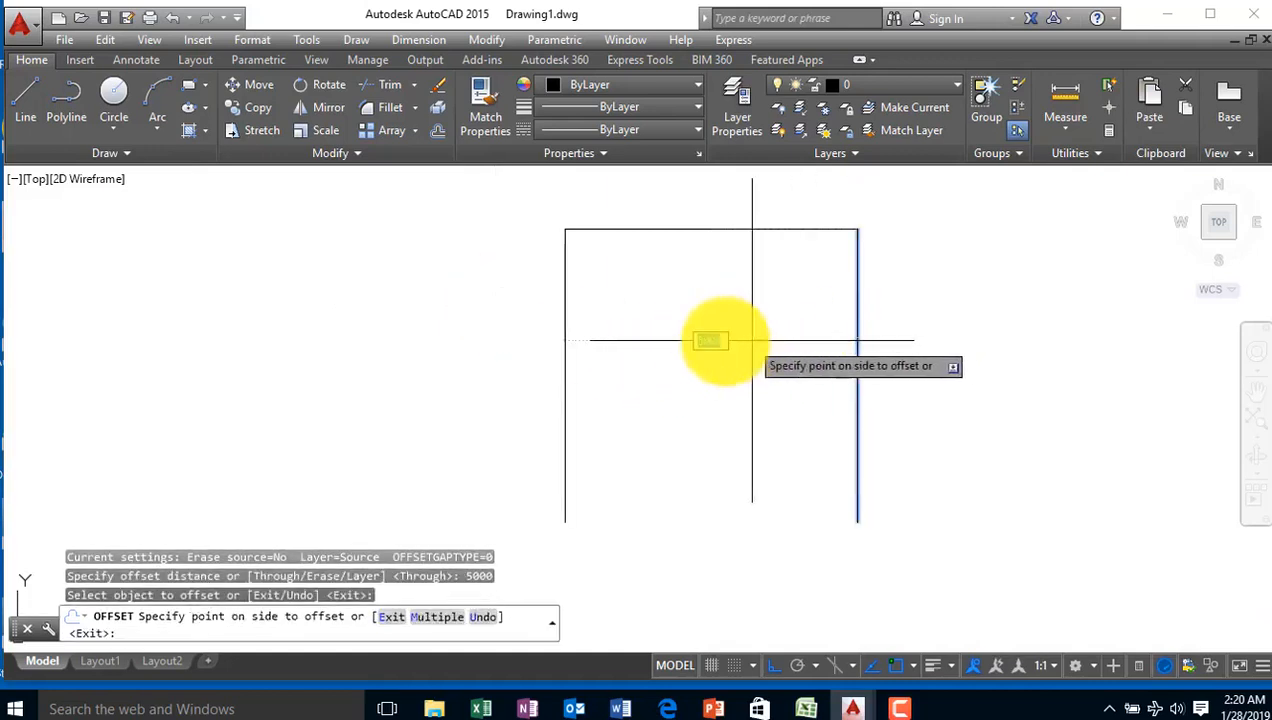
click(572, 323)
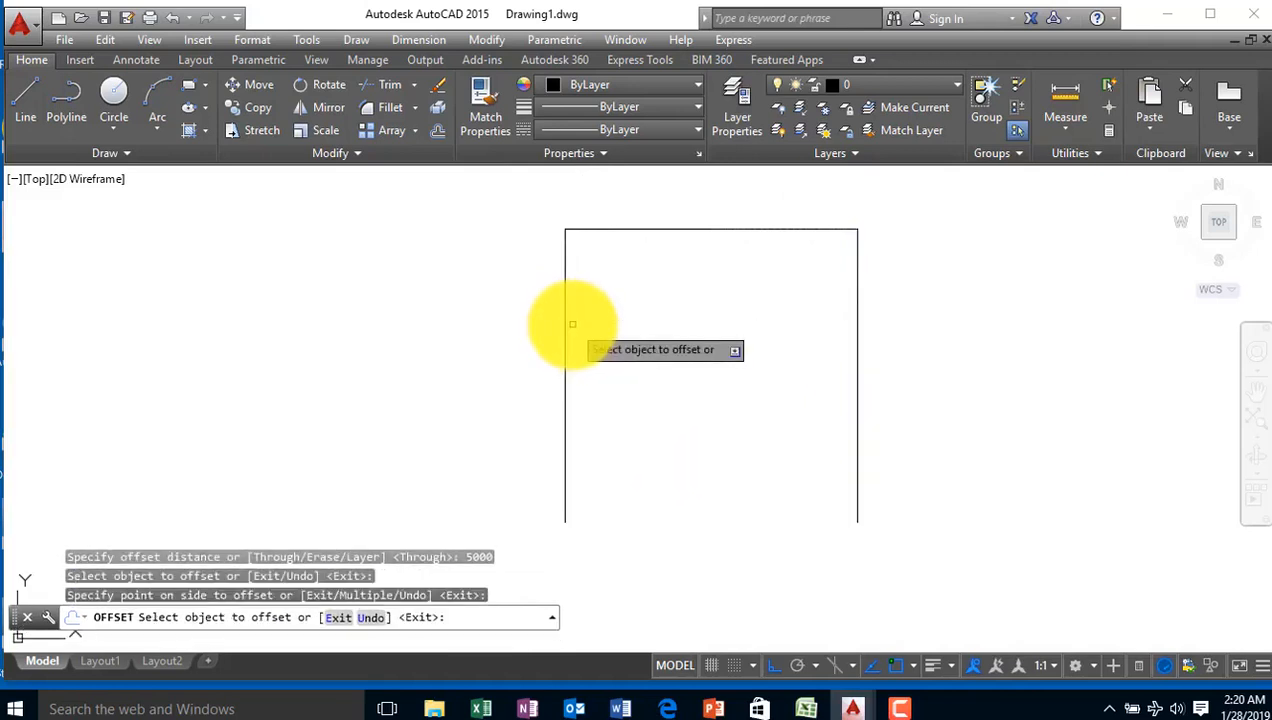
click(642, 230)
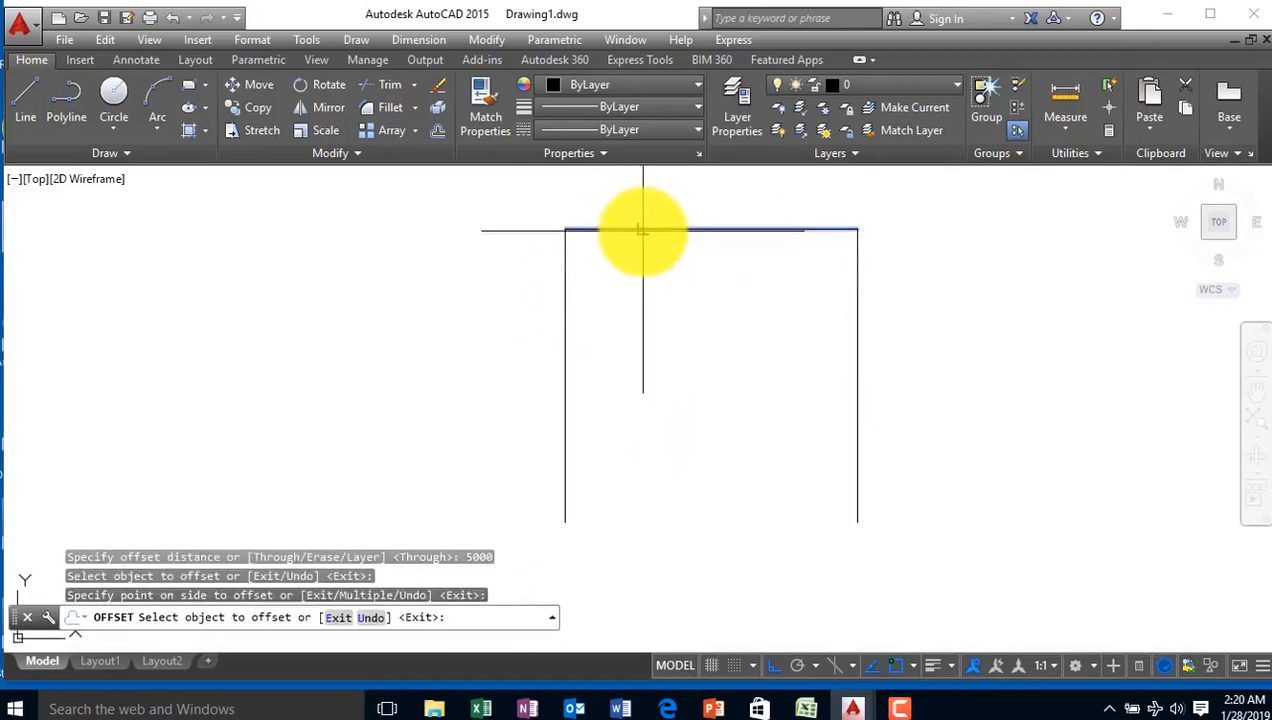
click(632, 364)
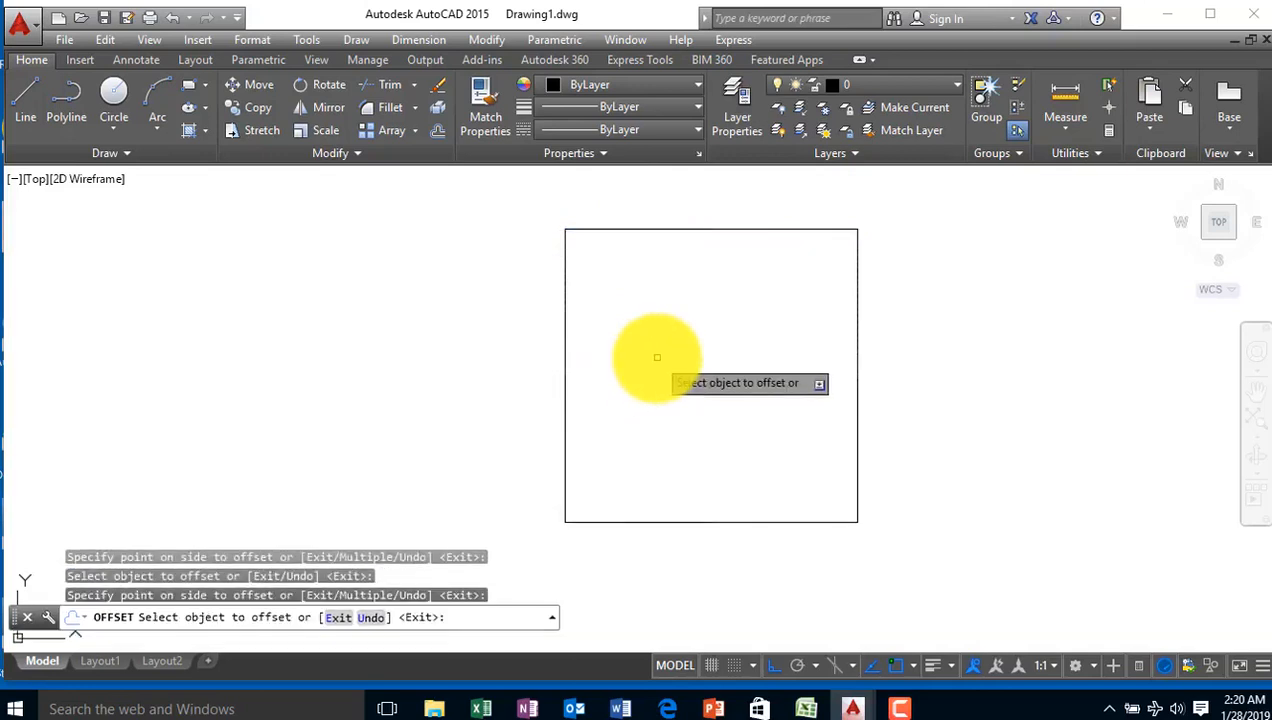
key(Escape)
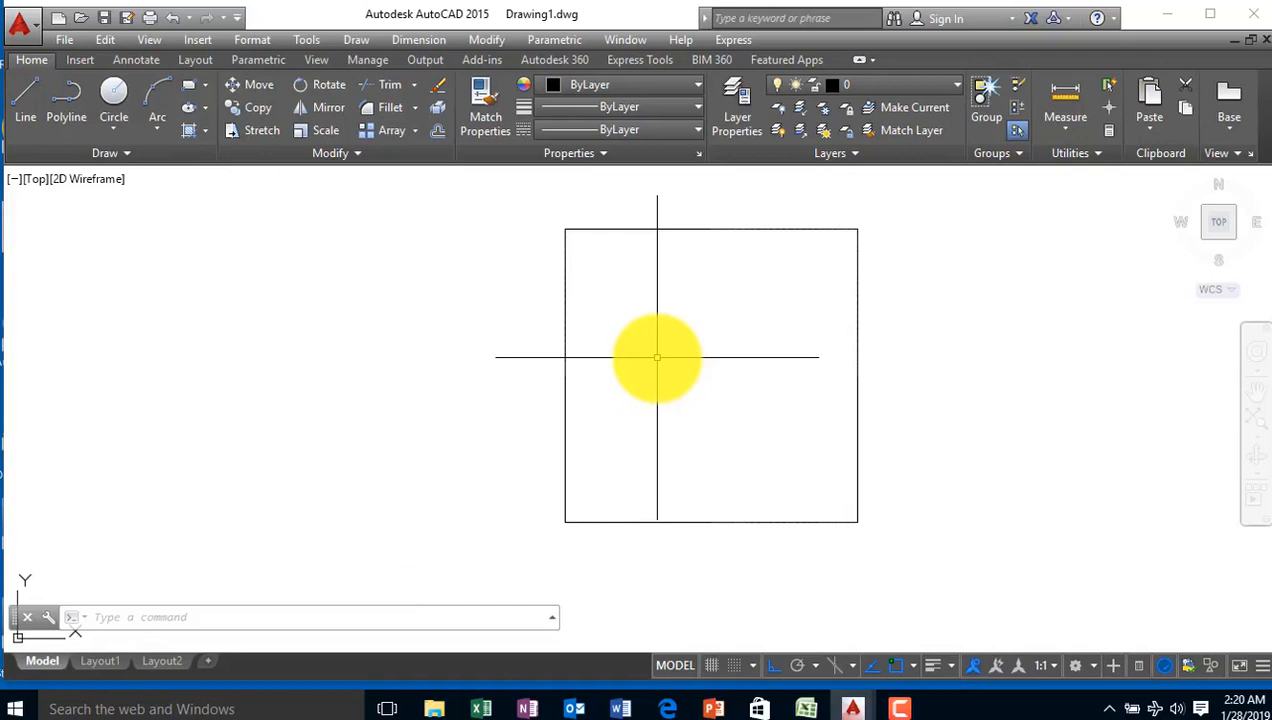
Offset all four sides of the square outline 225 mm inward to form double-line walls
text(o)
key(Return)
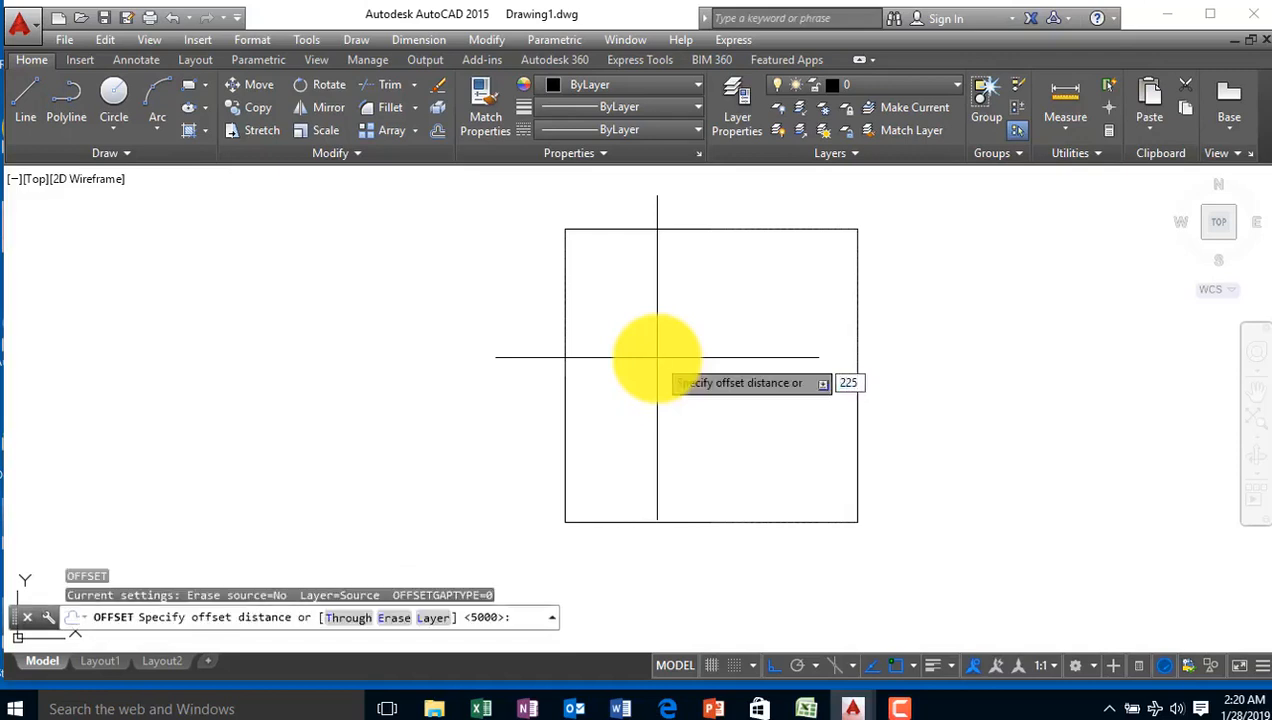
key(Return)
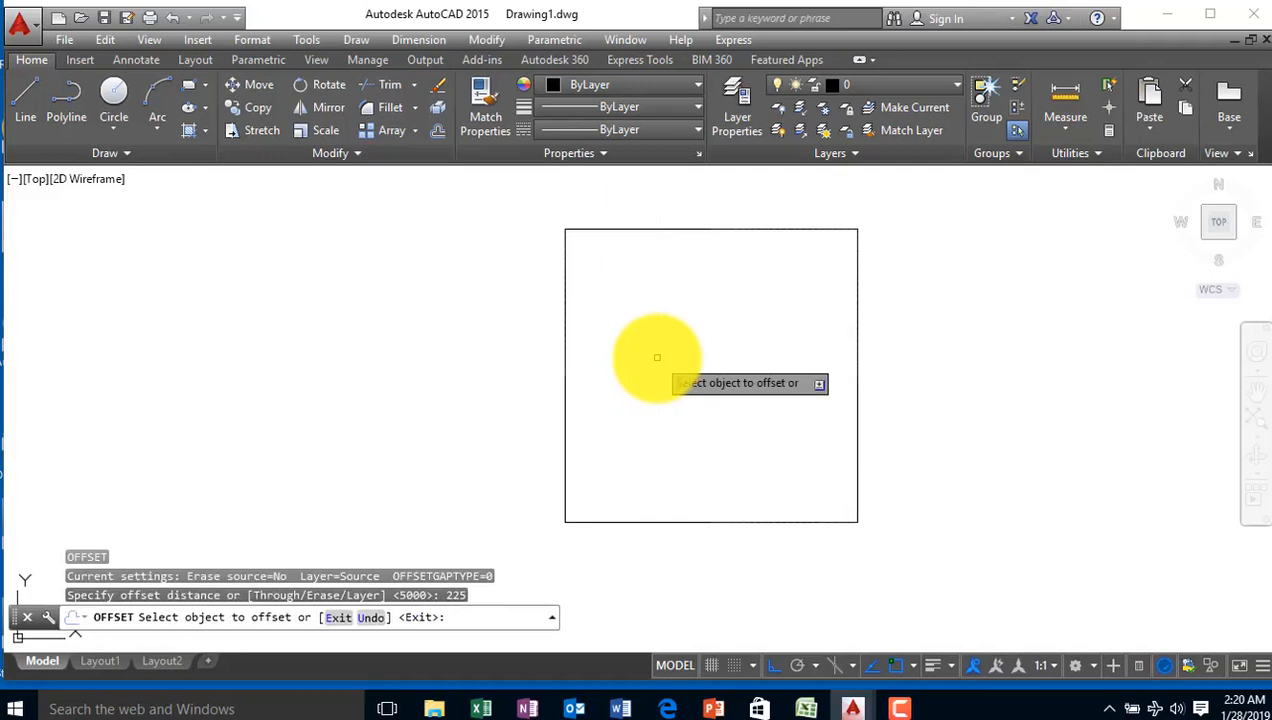
click(772, 232)
click(761, 262)
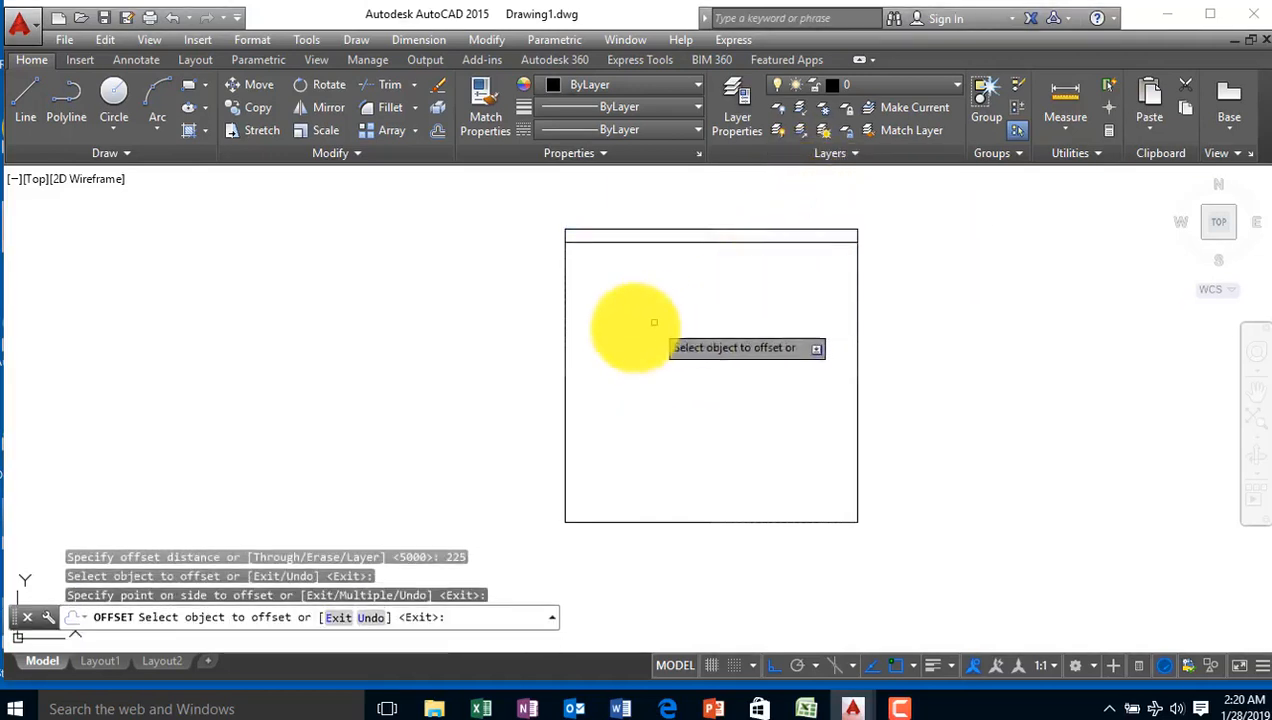
click(565, 337)
click(615, 336)
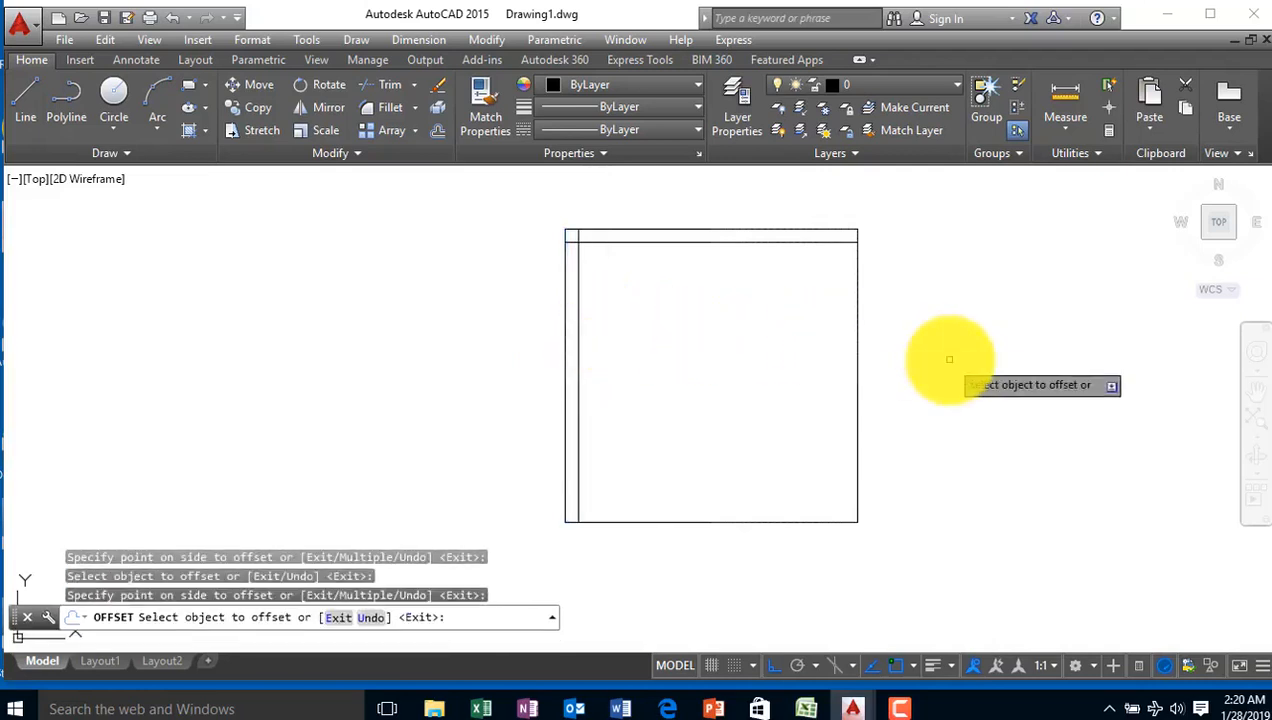
click(857, 342)
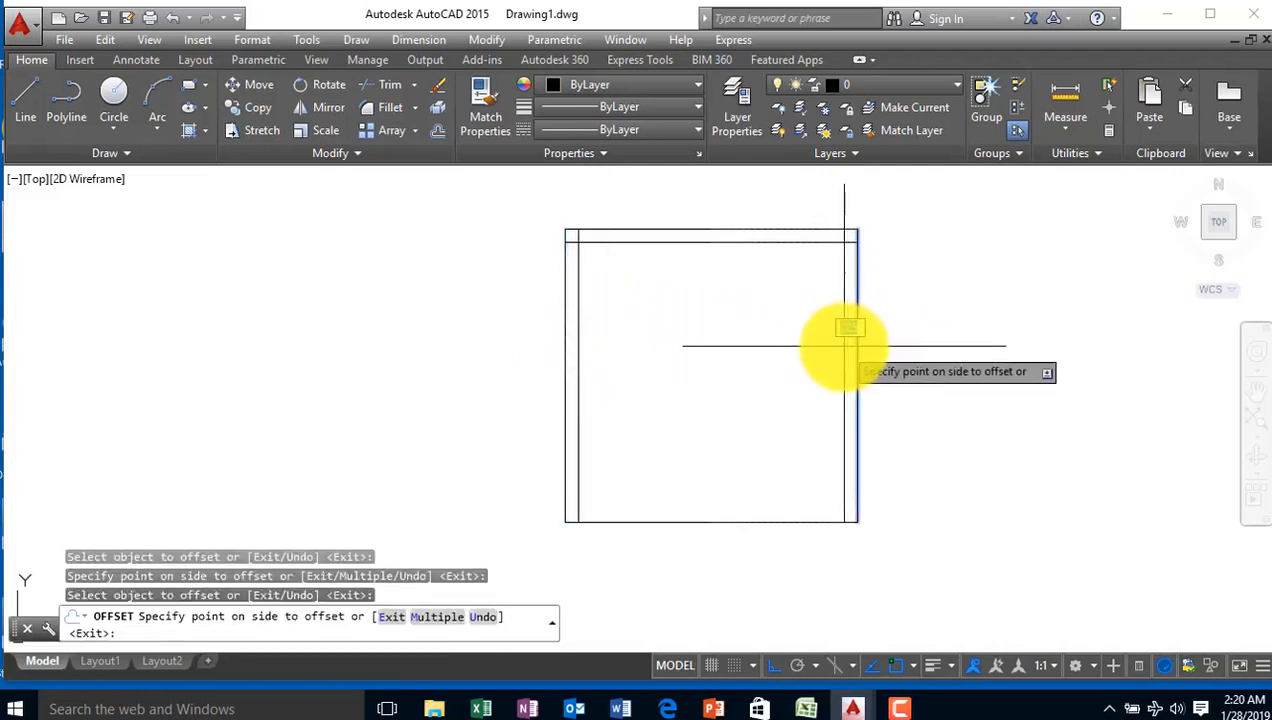
click(846, 334)
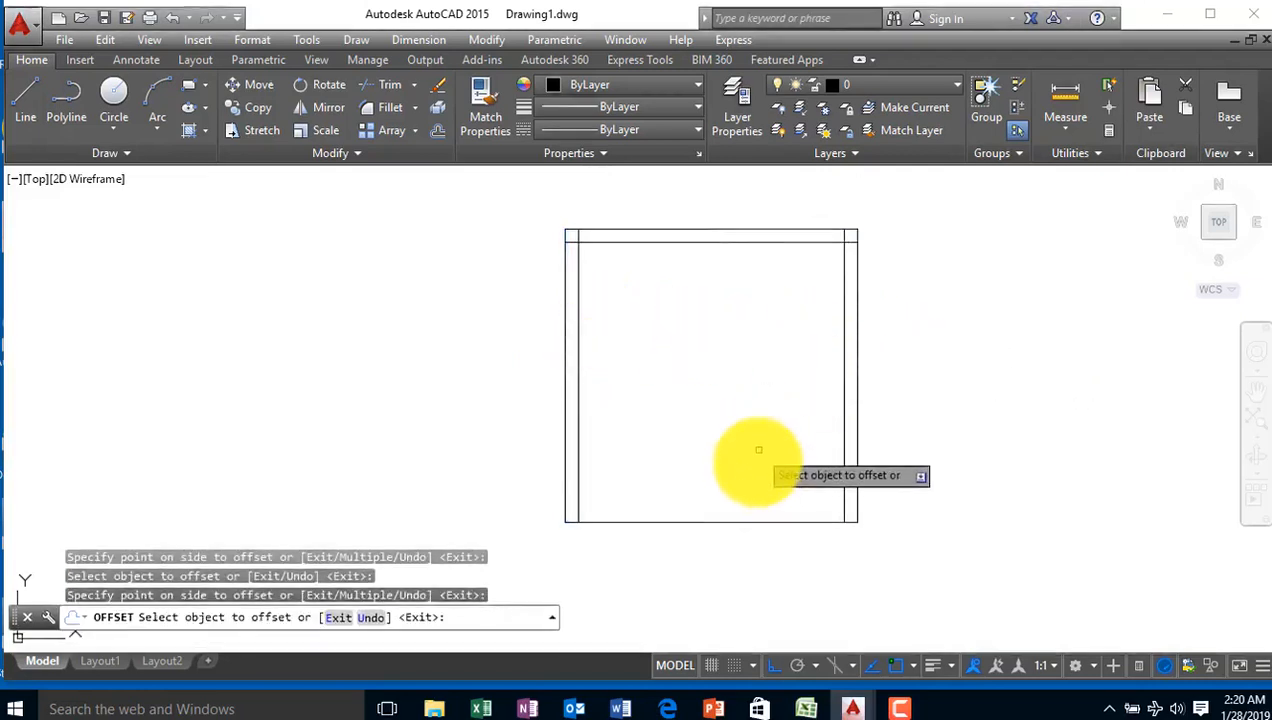
click(751, 521)
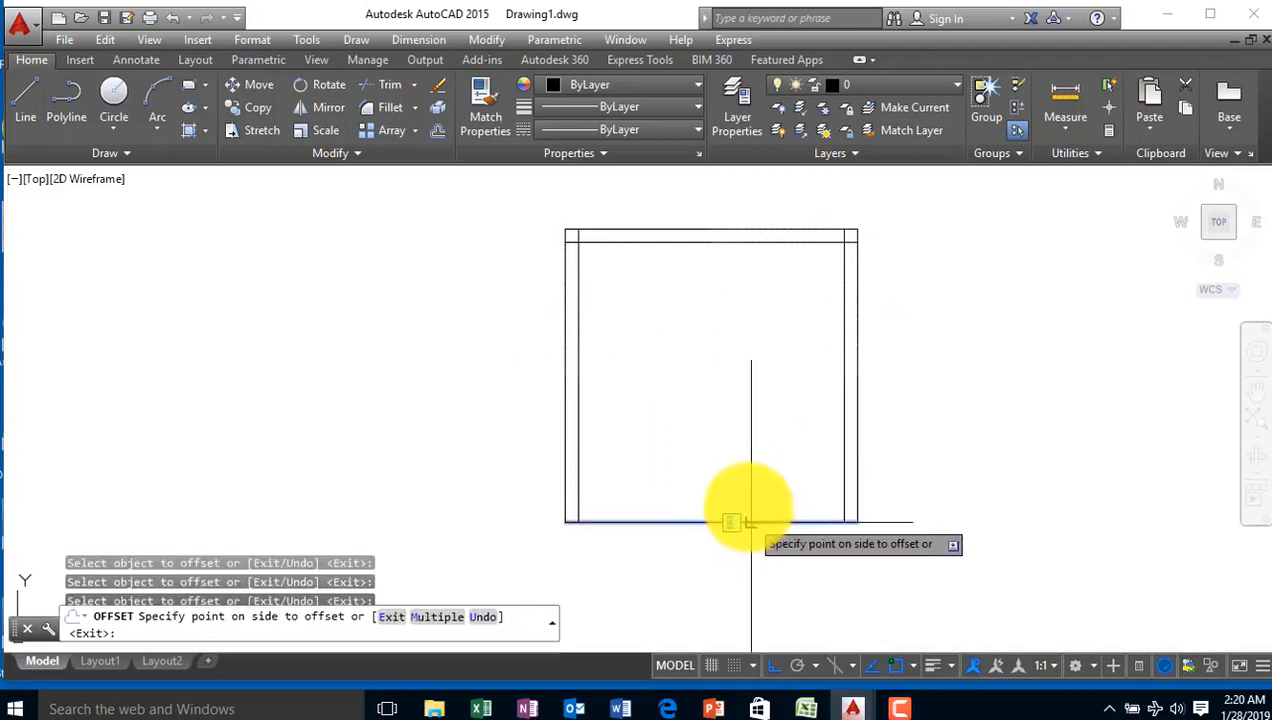
click(747, 490)
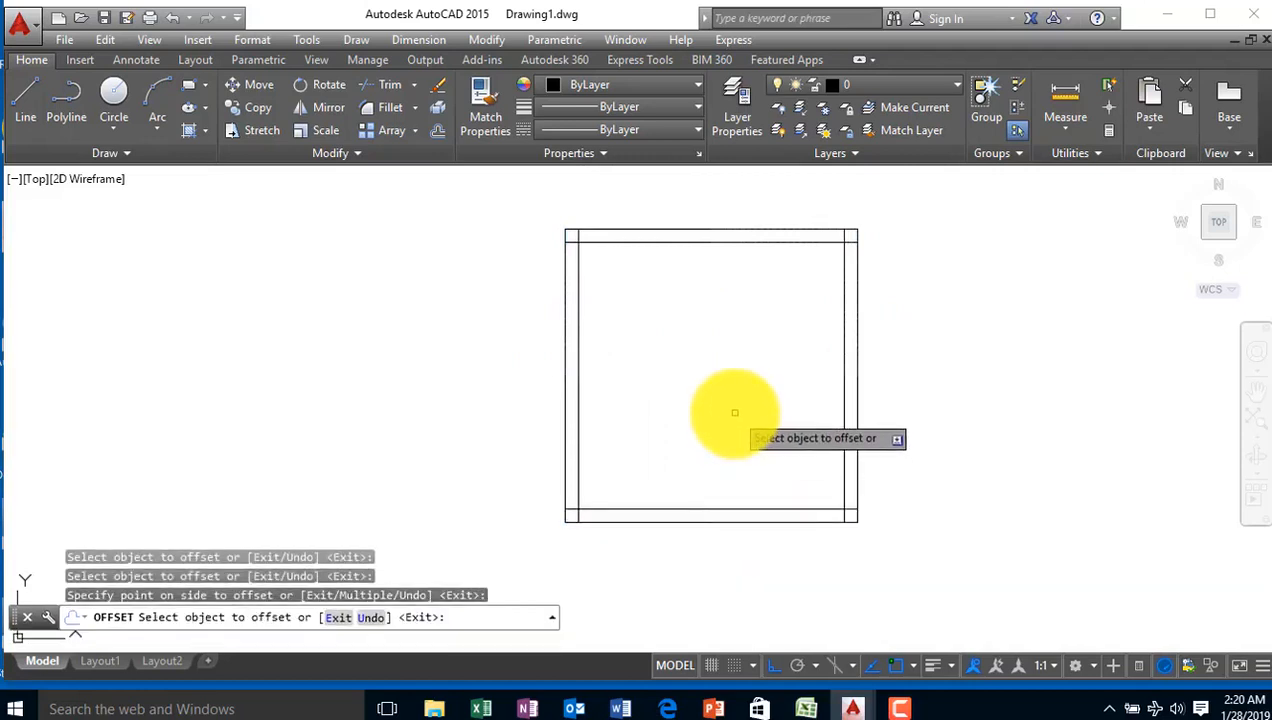
key(Escape)
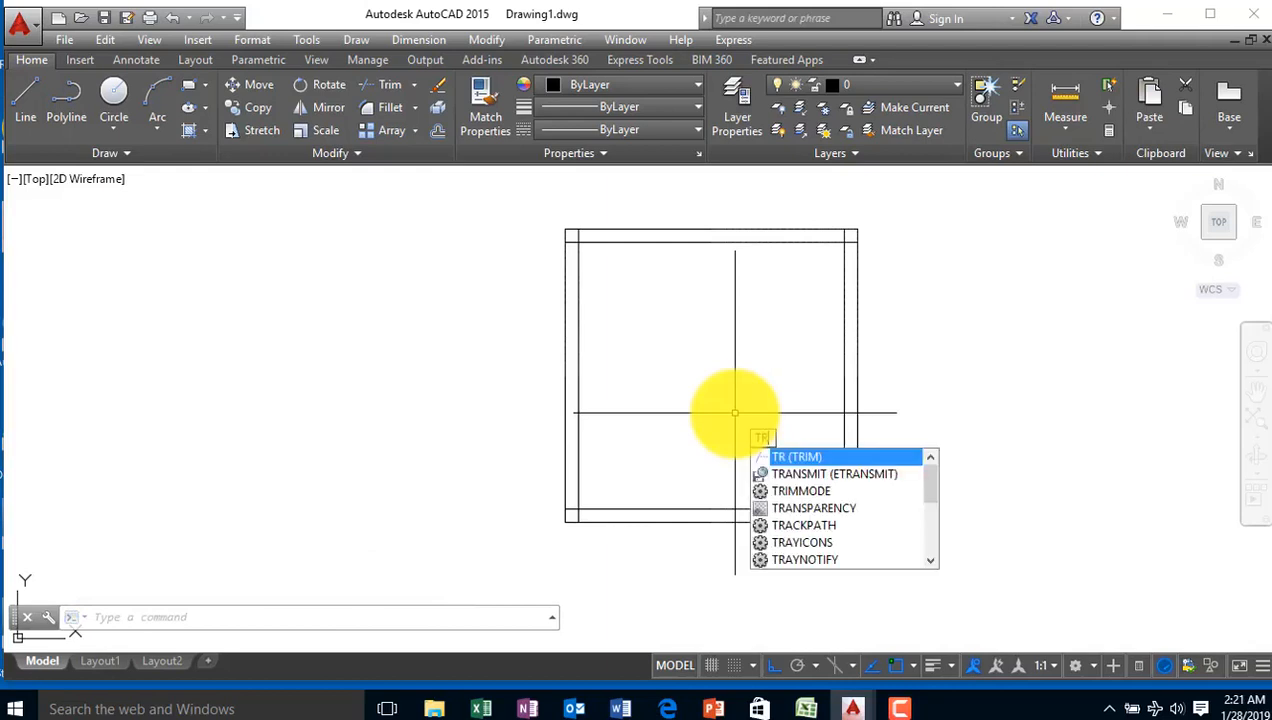
Trim the overlapping inner wall lines at the upper-left corner, using all objects as cutting edges
key(Return)
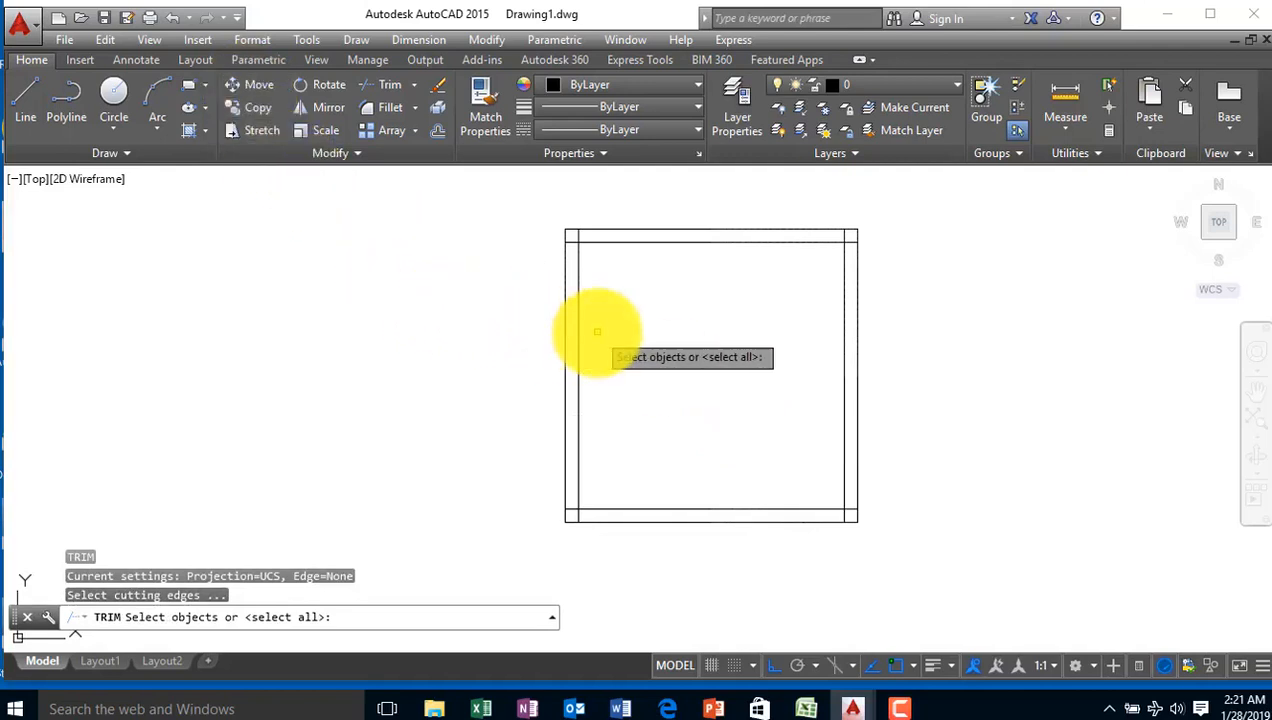
key(Return)
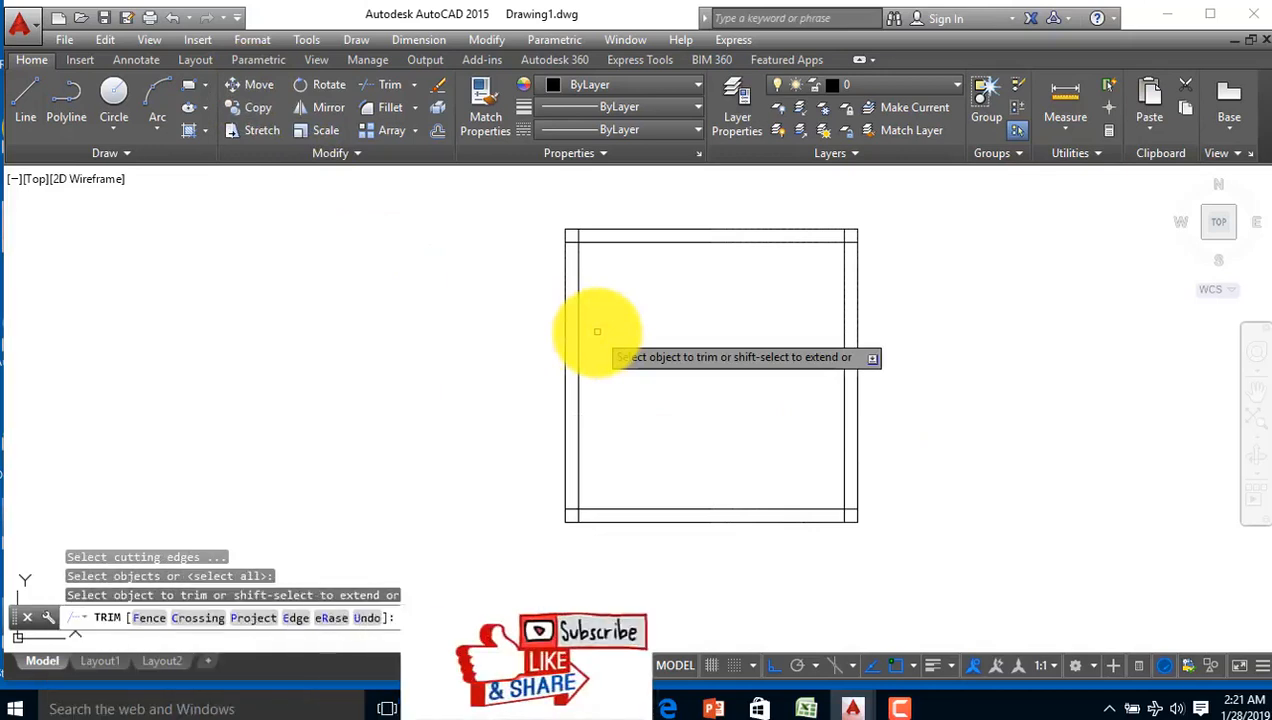
scroll(567, 245, up, 3)
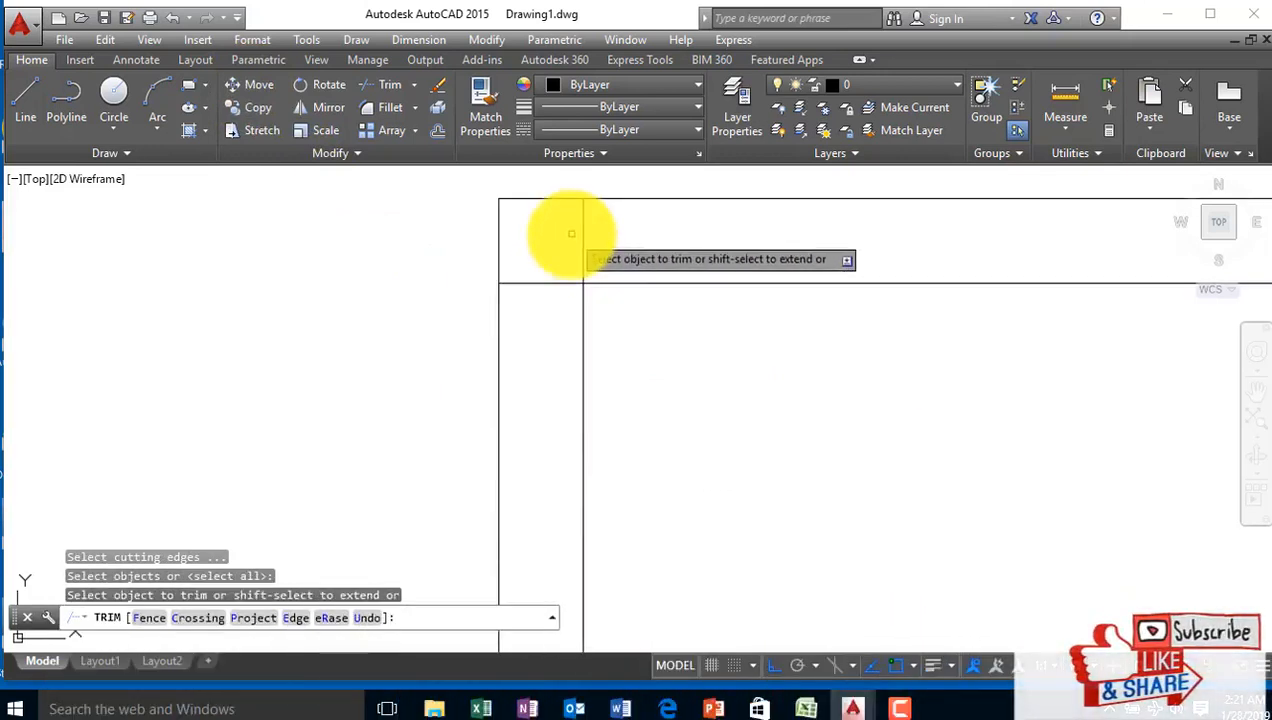
click(630, 231)
click(553, 243)
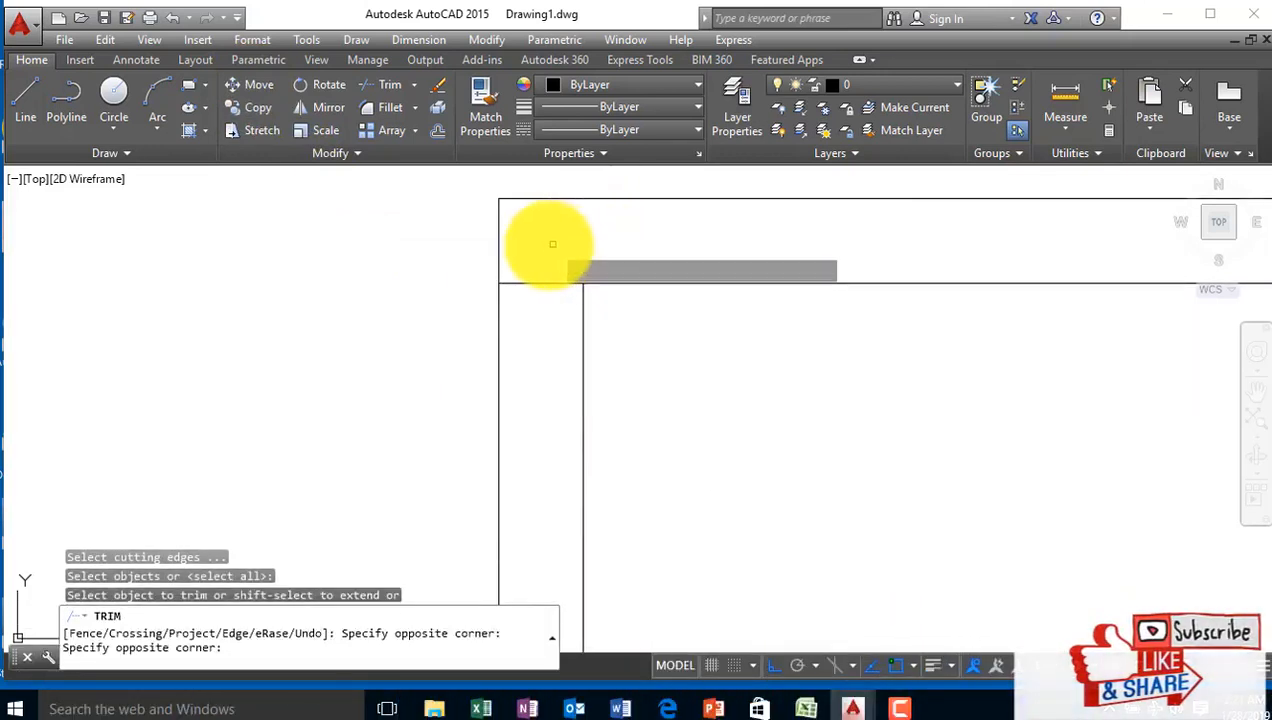
click(540, 272)
click(539, 388)
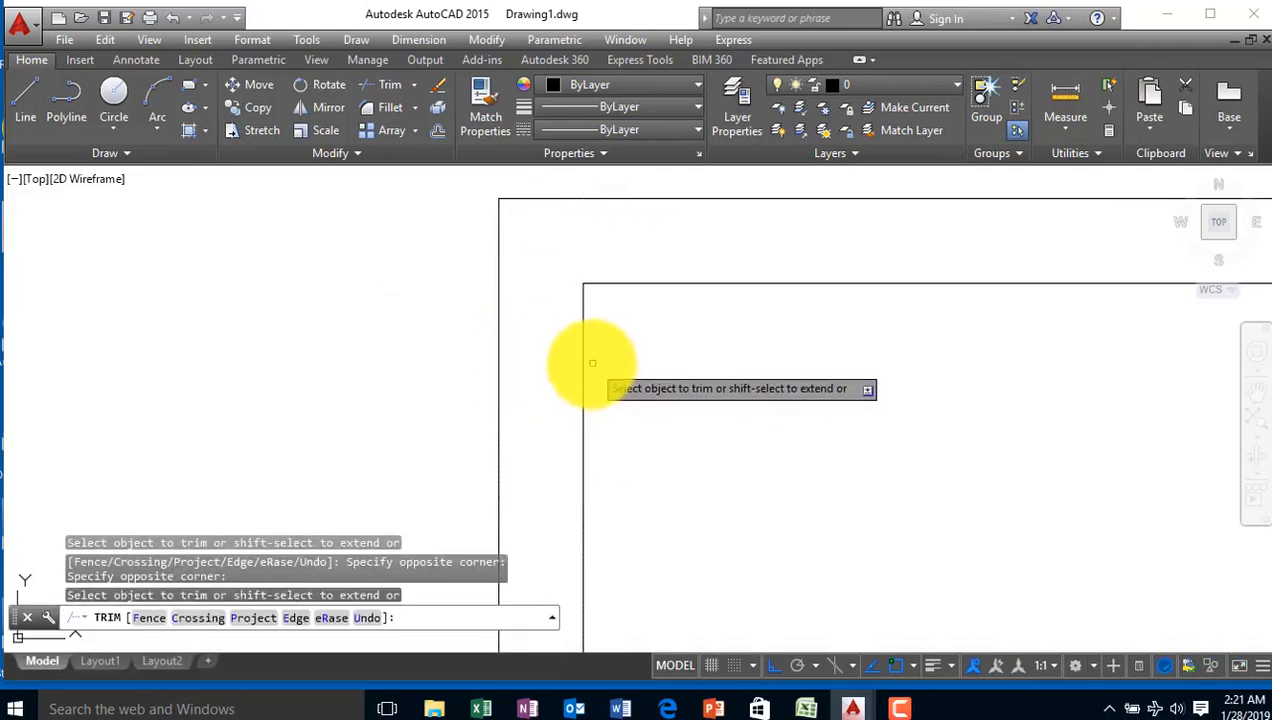
Extend the two inner lines at the upper-left corner back to the outer walls and trim them off again
shift+click(583, 328)
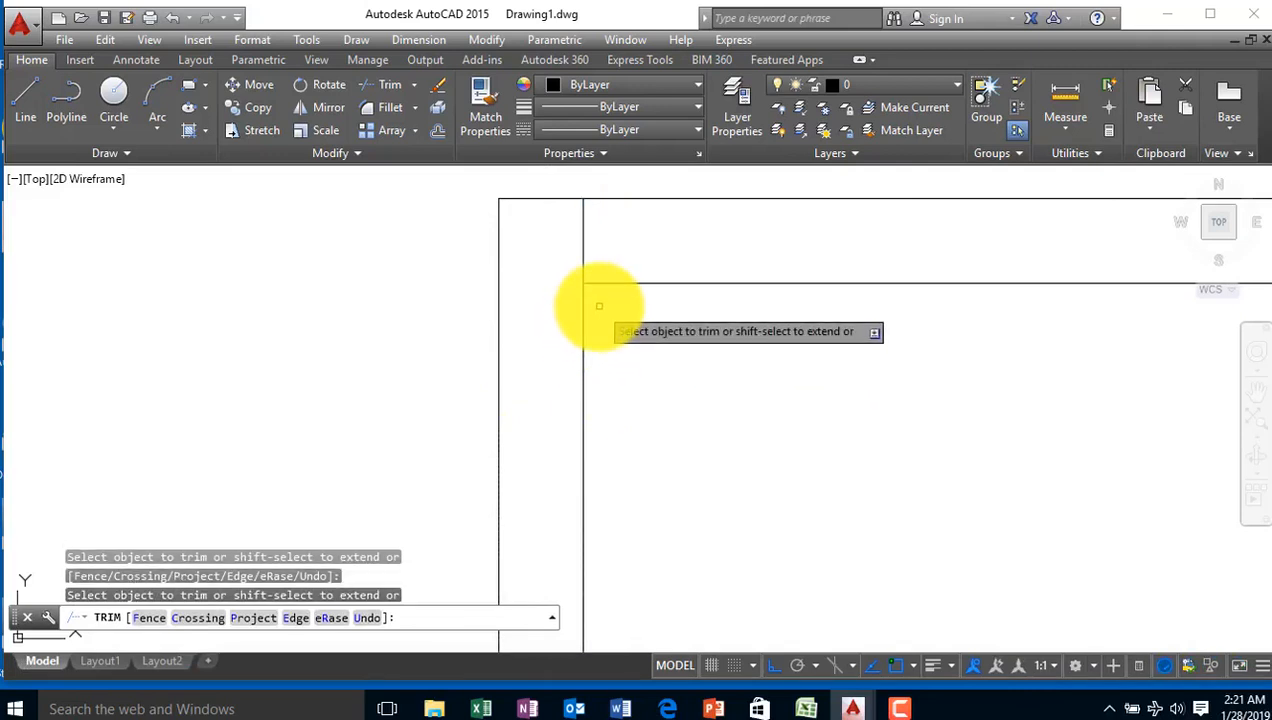
shift+click(604, 283)
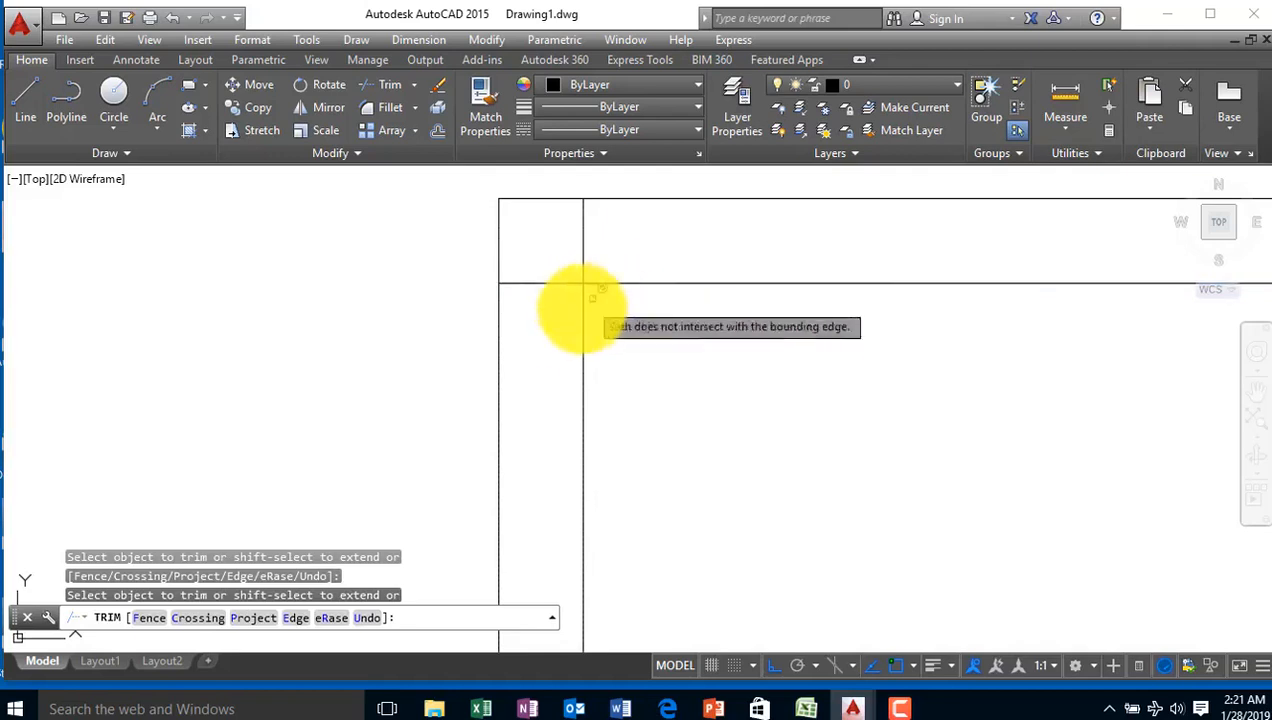
click(600, 232)
click(557, 238)
click(556, 244)
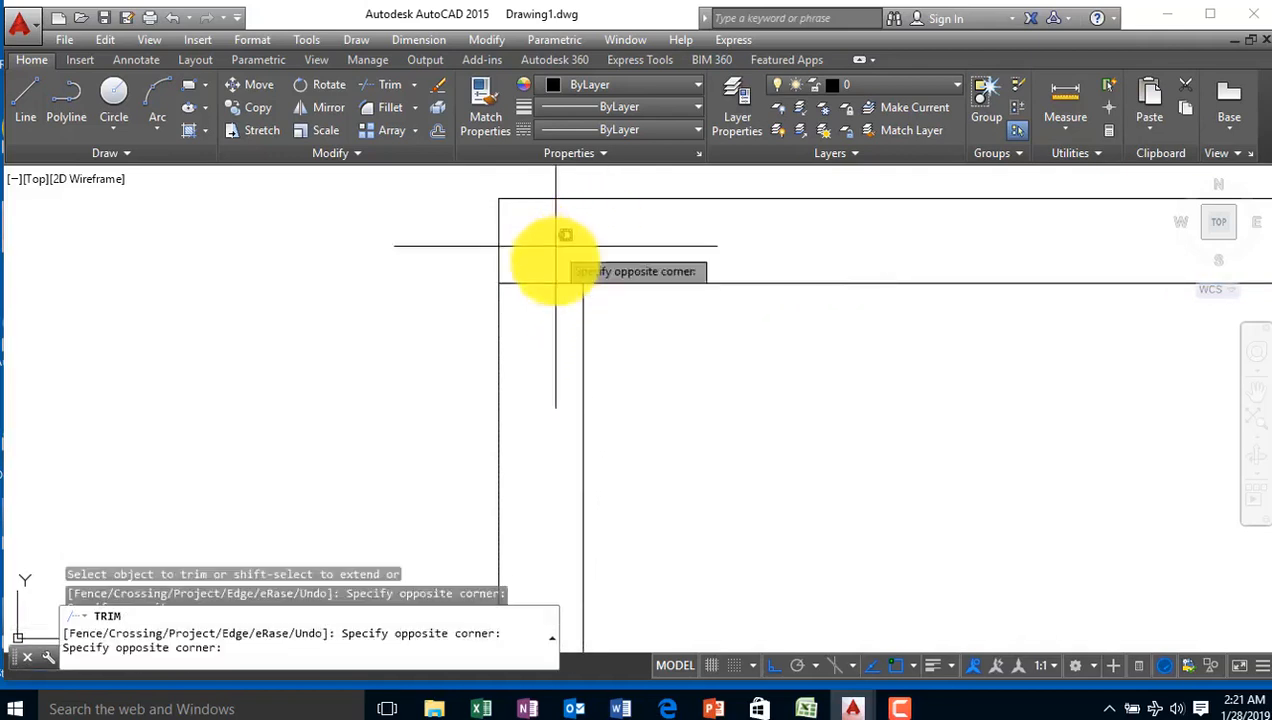
click(539, 320)
Trim the overlapping inner wall lines at the room's upper-right corner
scroll(538, 290, down, 5)
scroll(647, 284, up, 8)
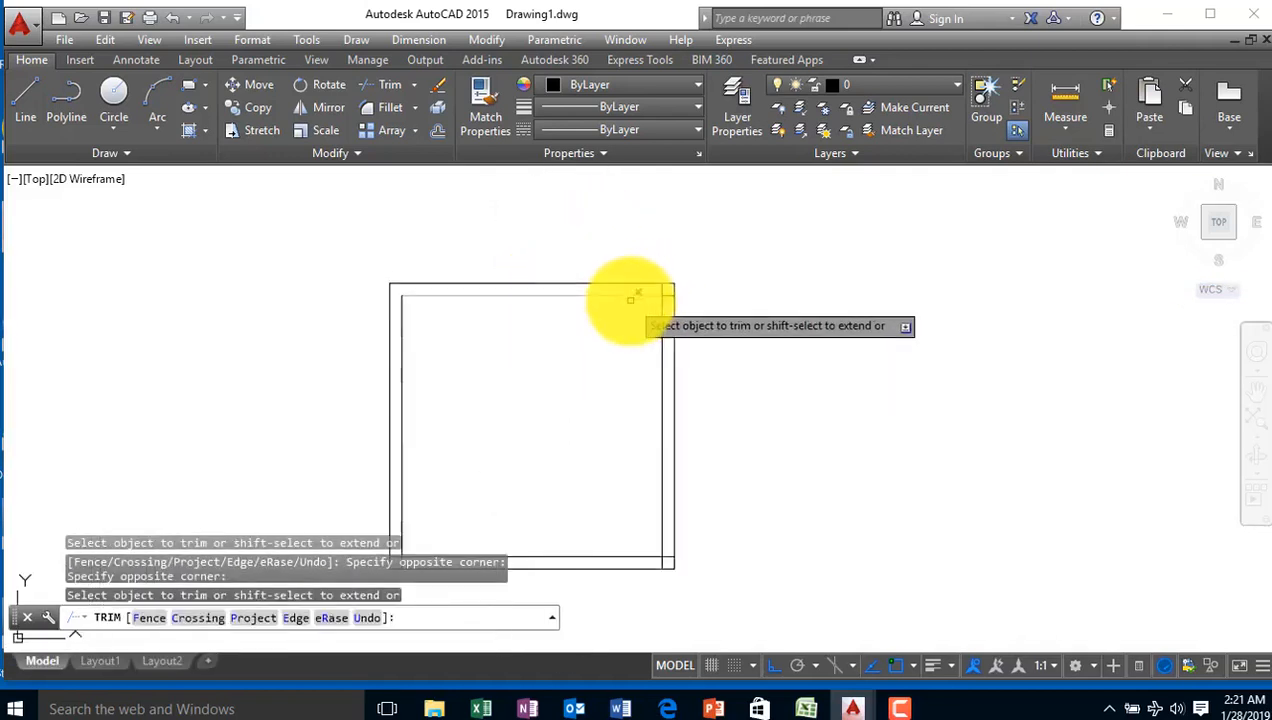
click(715, 267)
click(652, 264)
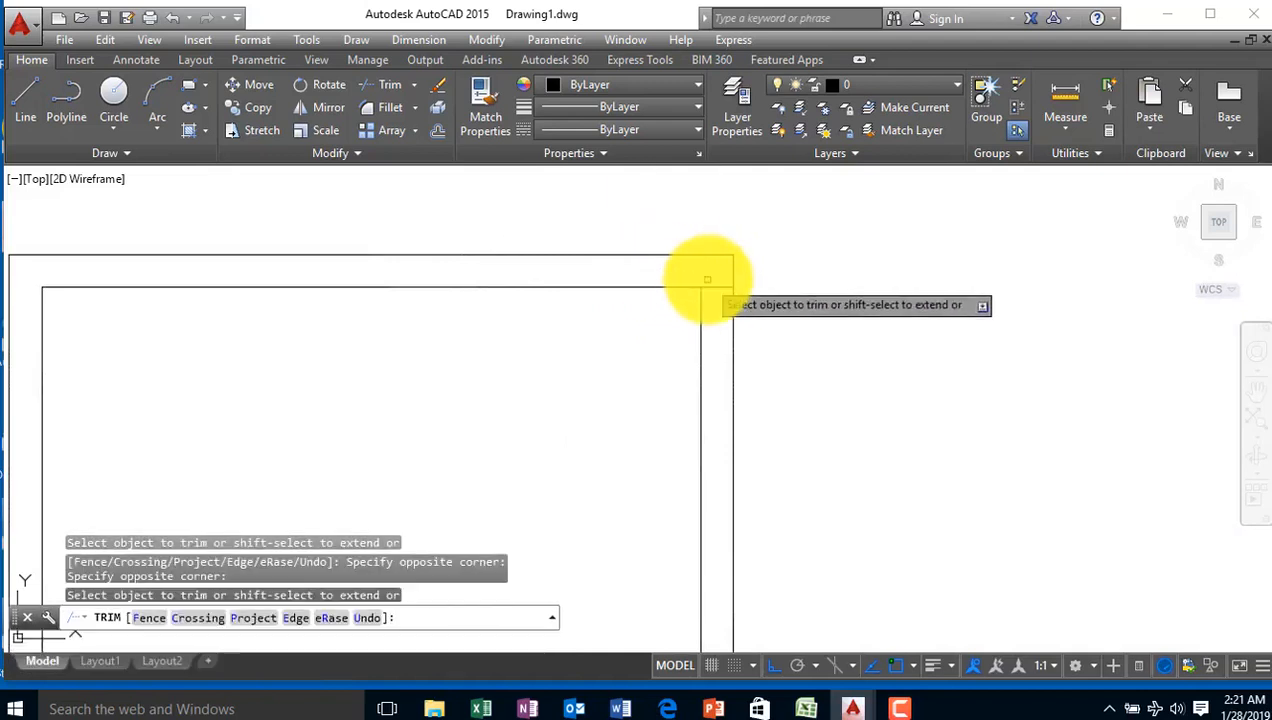
scroll(711, 273, up, 2)
scroll(712, 273, up, 2)
click(732, 279)
click(722, 418)
Trim the overlapping inner wall lines at the room's lower-left corner
scroll(694, 403, down, 5)
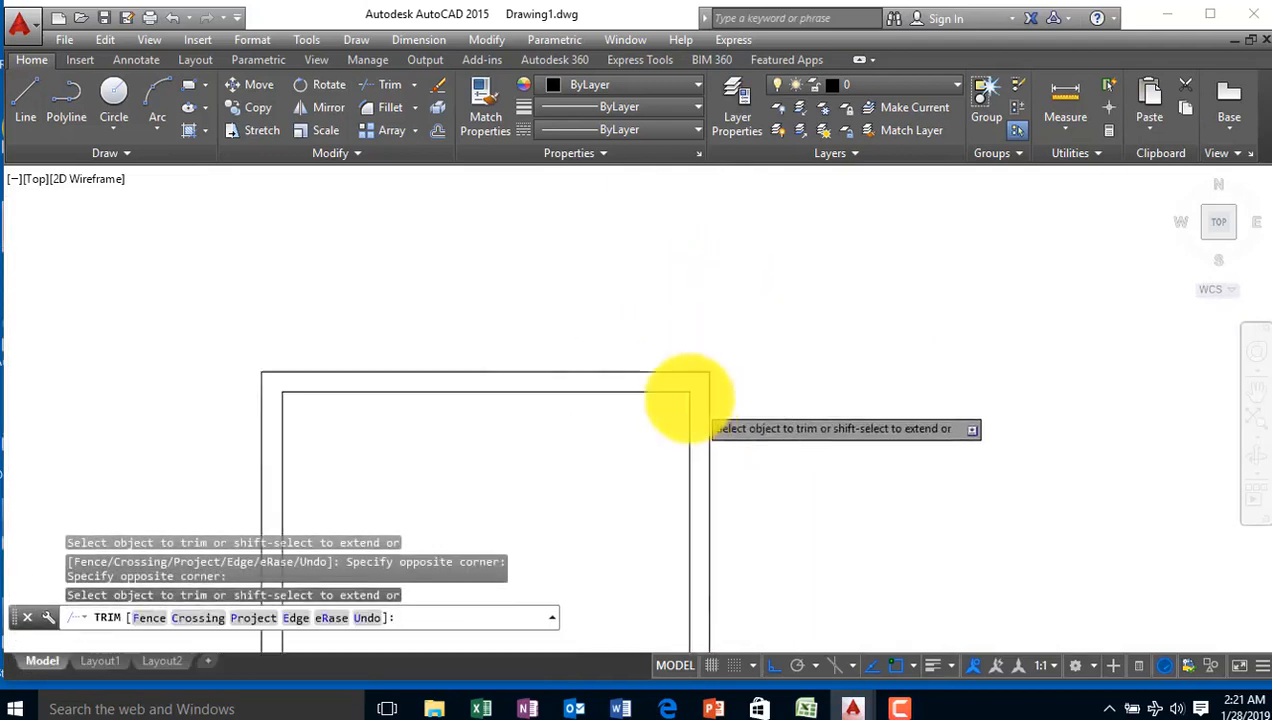
middle_drag(600, 446, 615, 246)
scroll(555, 430, up, 2)
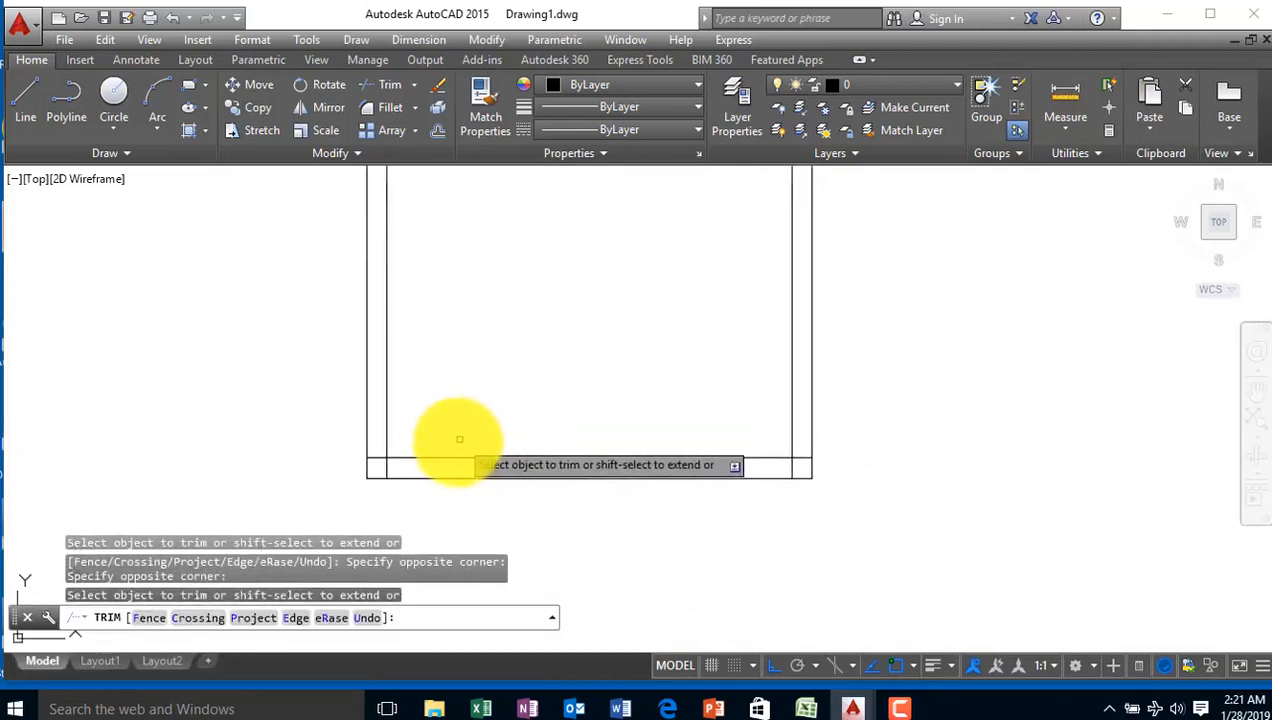
scroll(432, 443, up, 4)
click(302, 462)
click(285, 508)
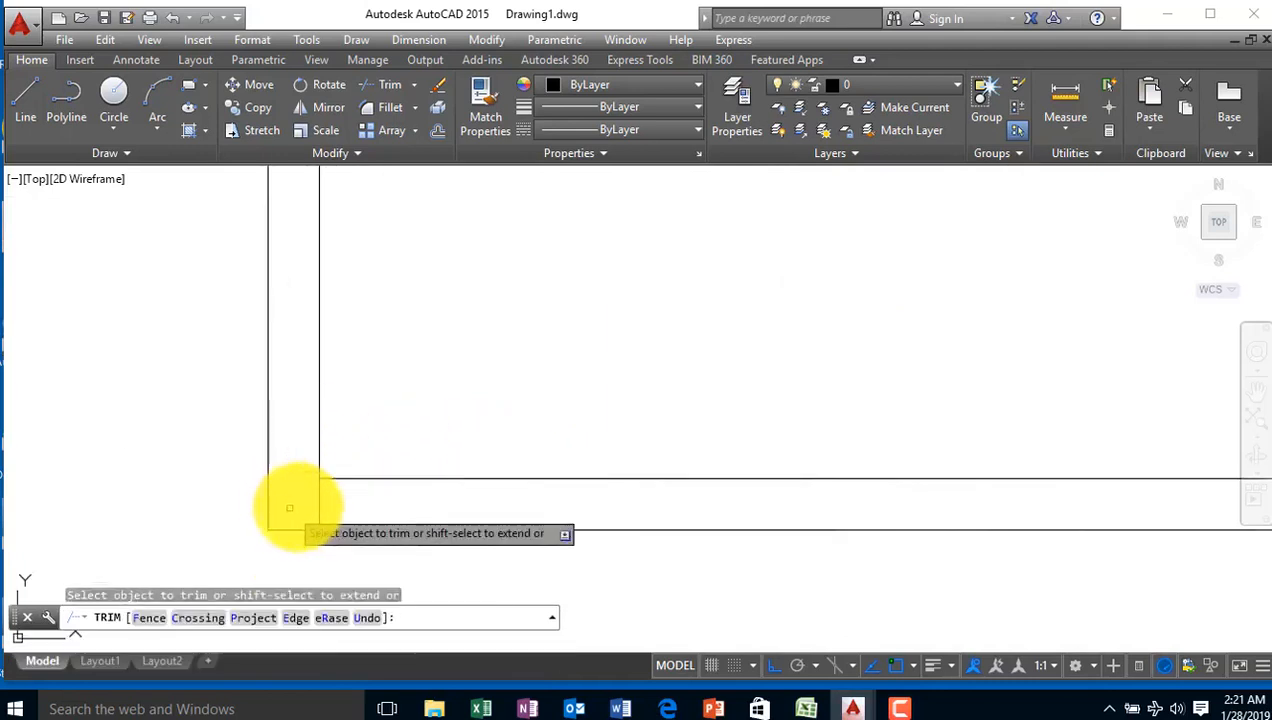
click(361, 500)
click(310, 488)
Trim the overlapping inner wall lines at the room's lower-right corner
scroll(483, 392, down, 5)
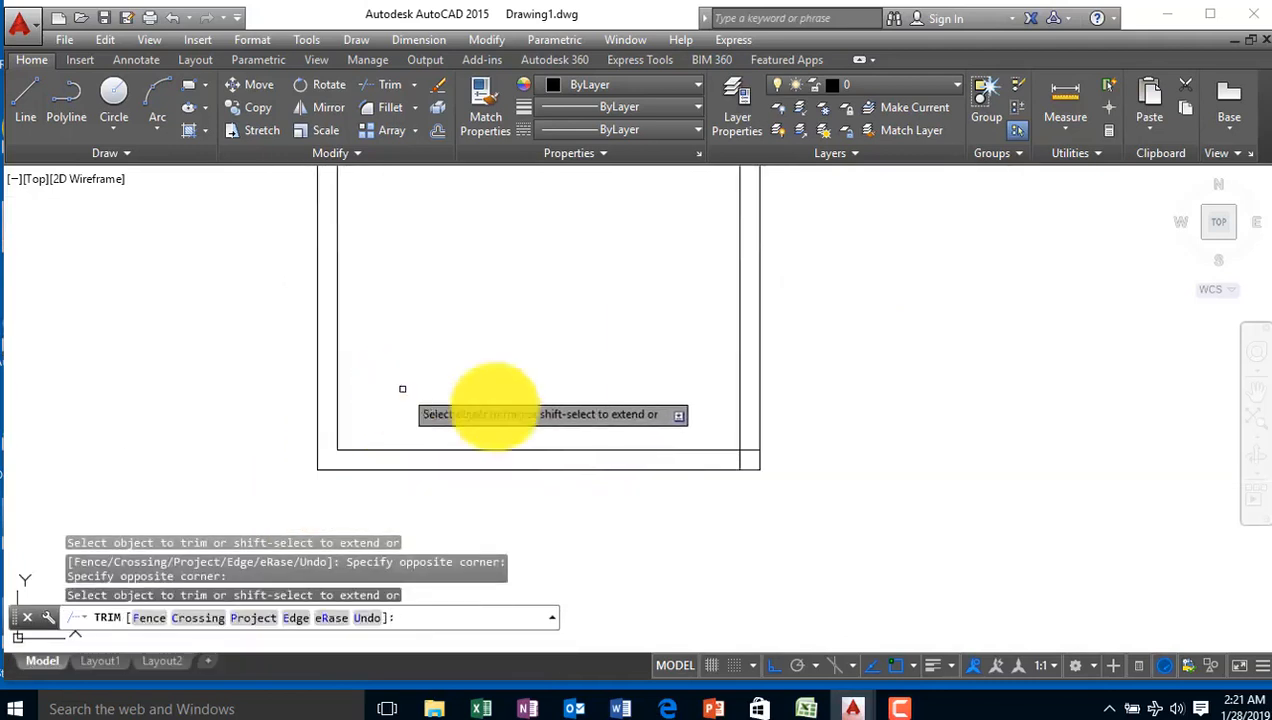
scroll(799, 428, up, 4)
click(707, 463)
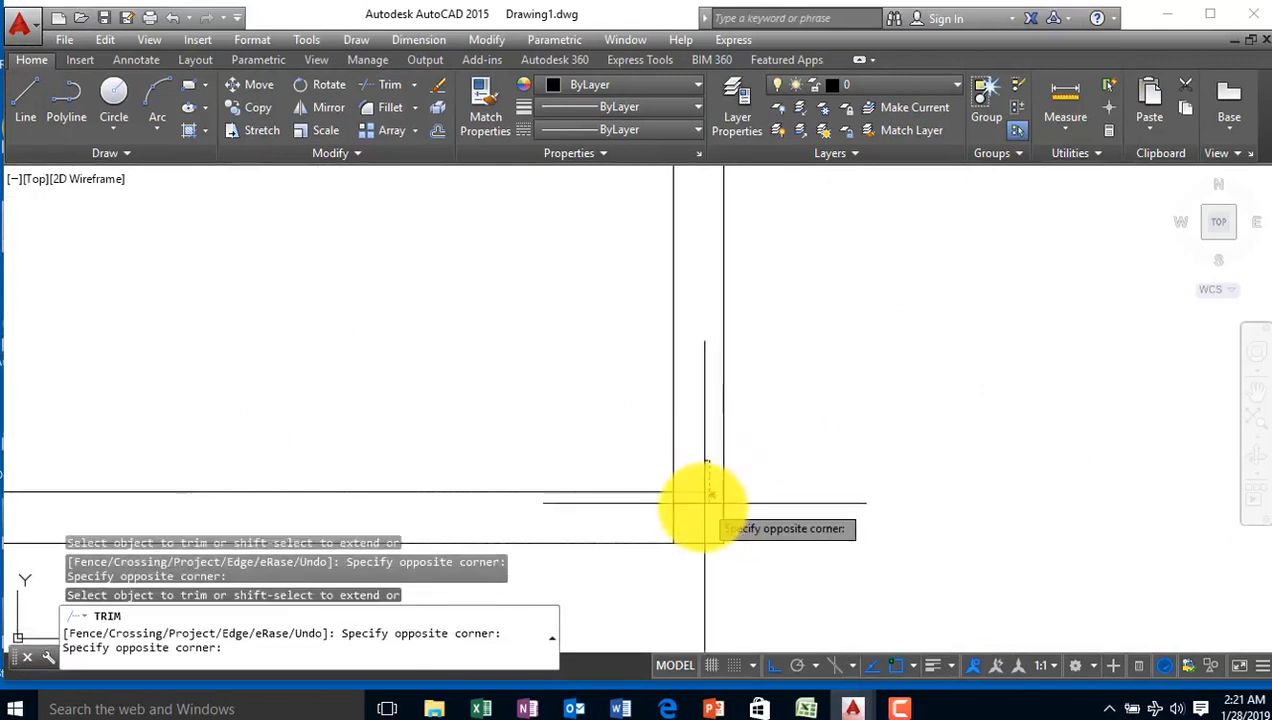
click(702, 511)
click(693, 510)
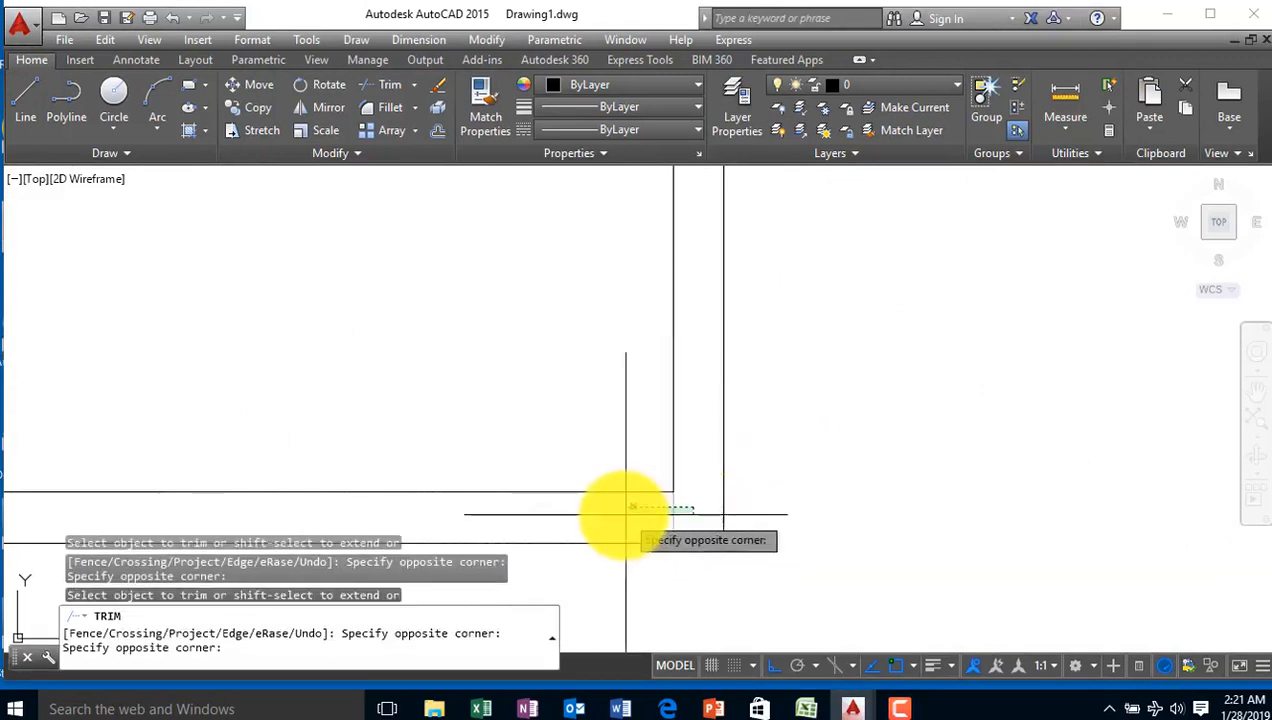
click(622, 513)
Draw a short vertical line crossing both lines of the new room's bottom wall near its right end
scroll(622, 513, down, 5)
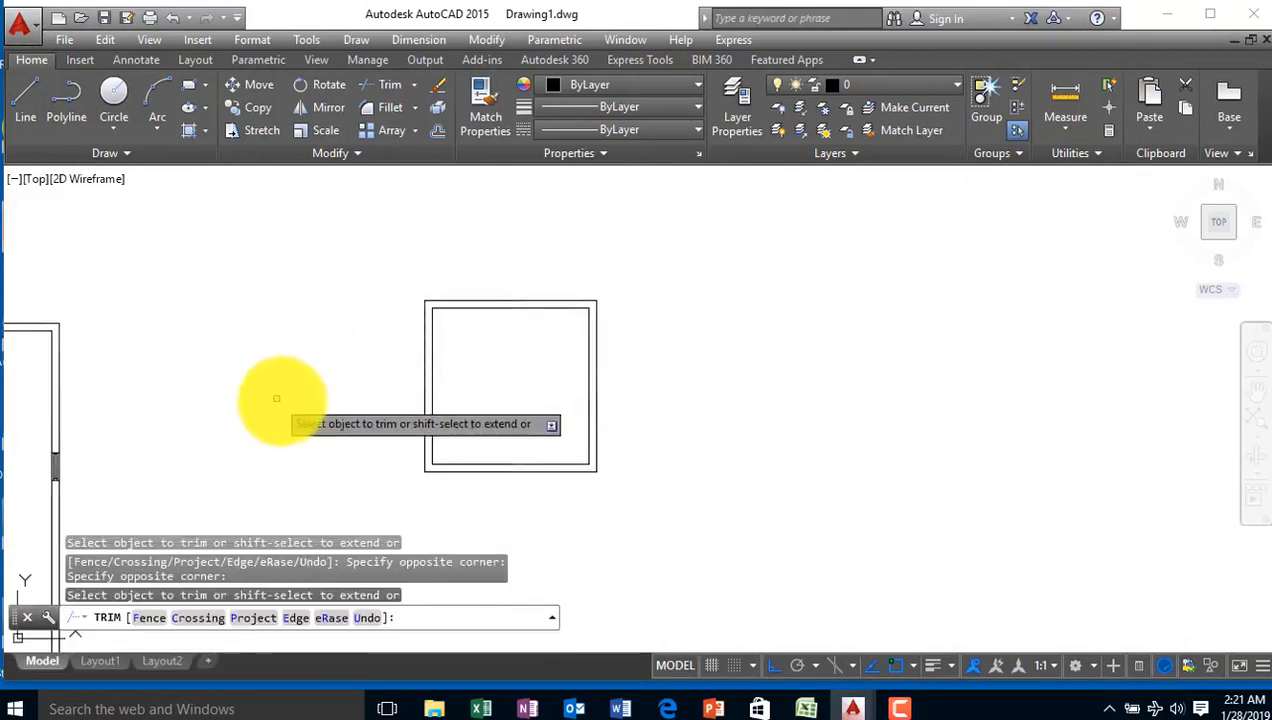
scroll(284, 369, down, 4)
scroll(207, 398, up, 6)
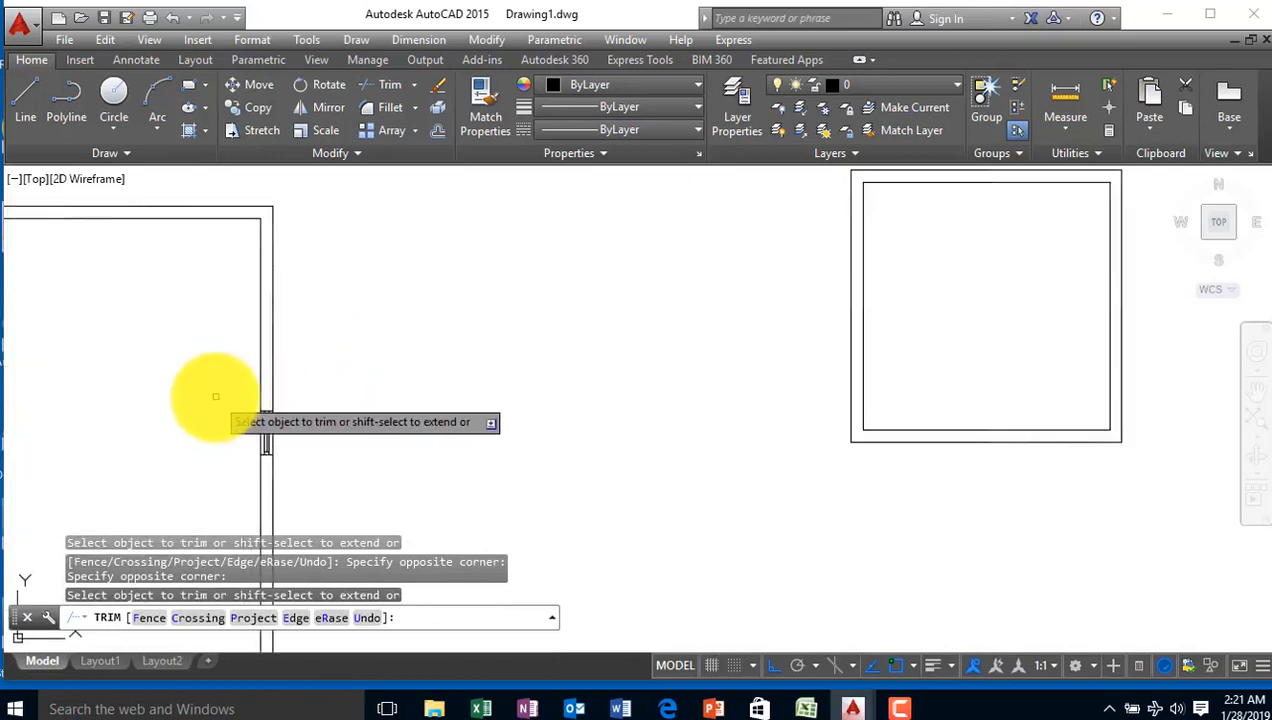
scroll(670, 369, down, 4)
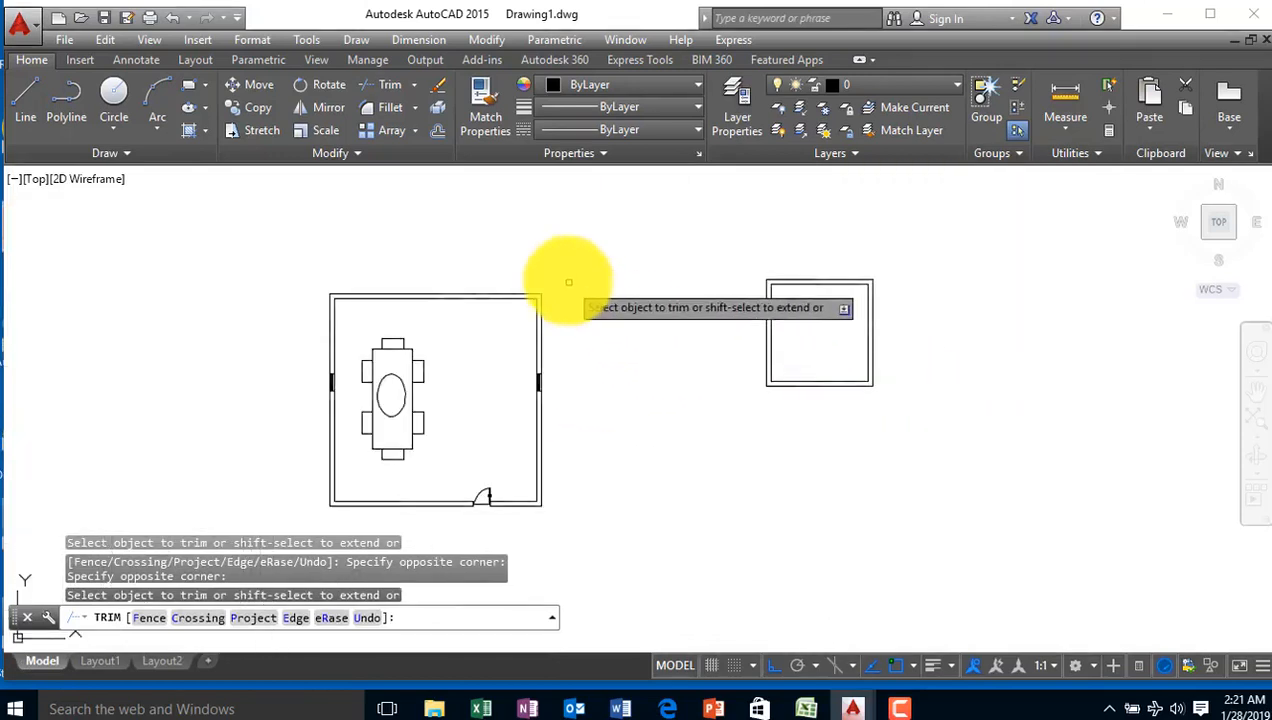
scroll(852, 360, up, 6)
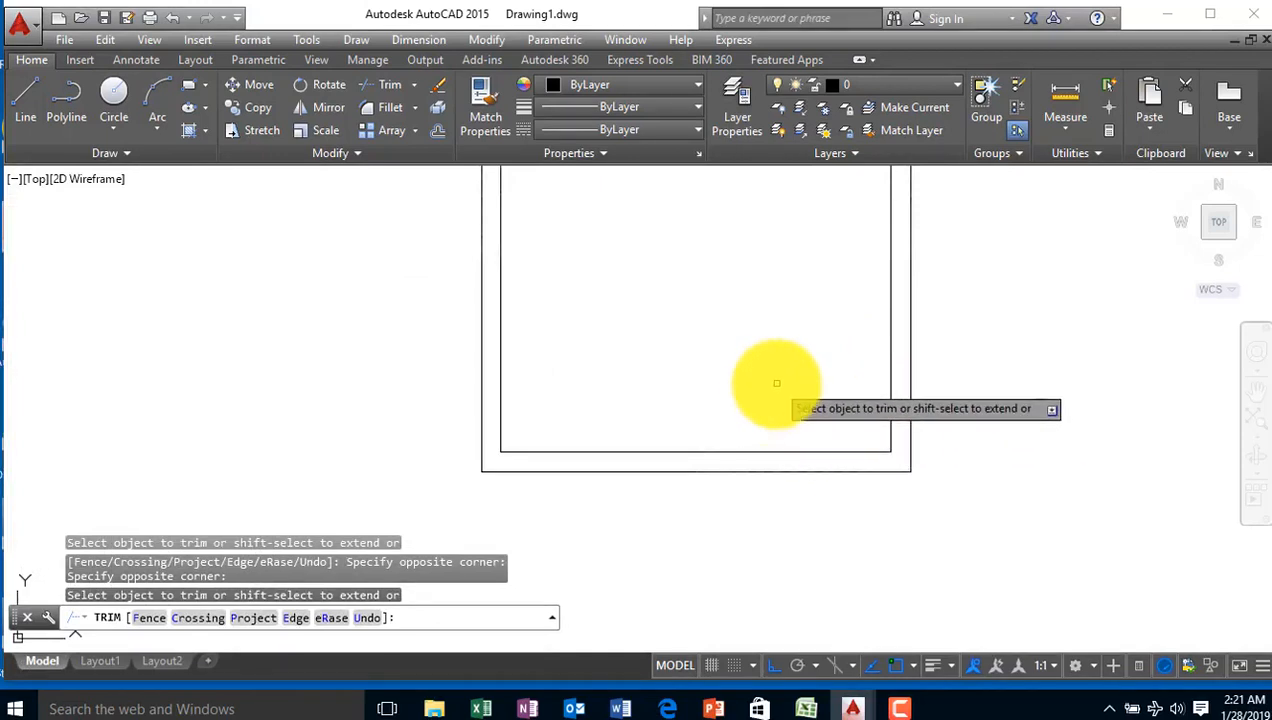
middle_drag(780, 376, 735, 460)
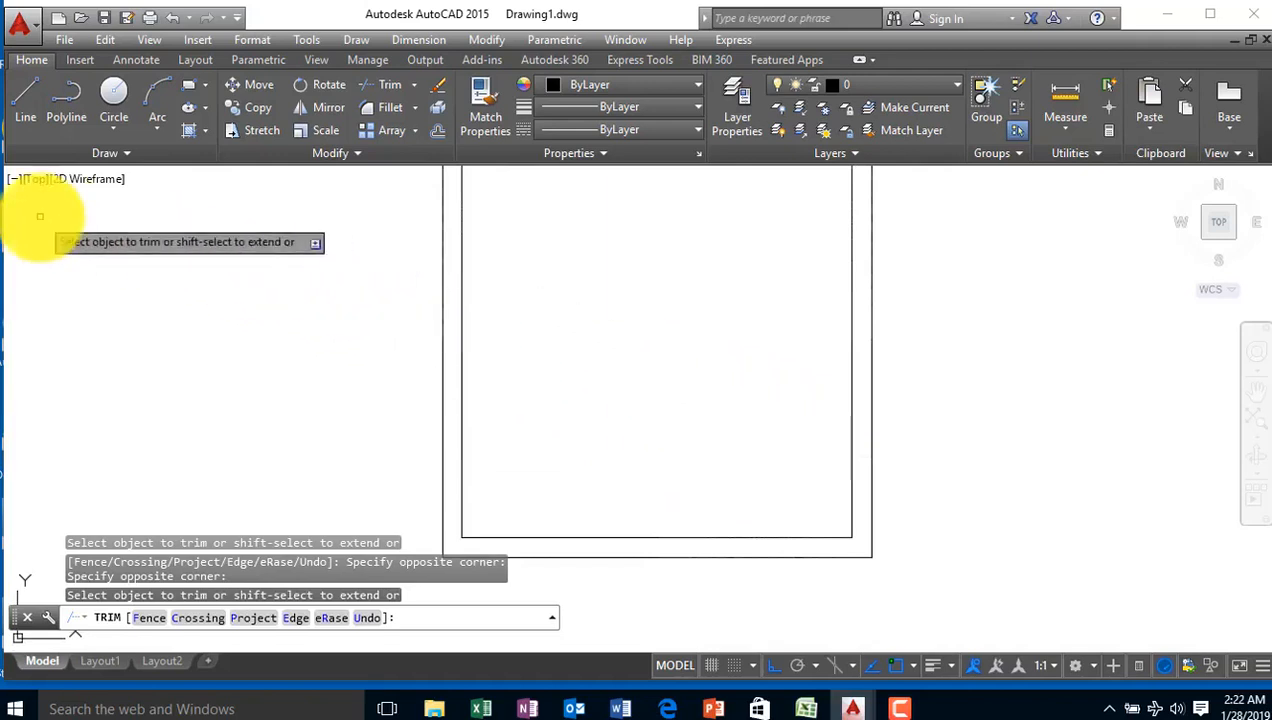
click(35, 88)
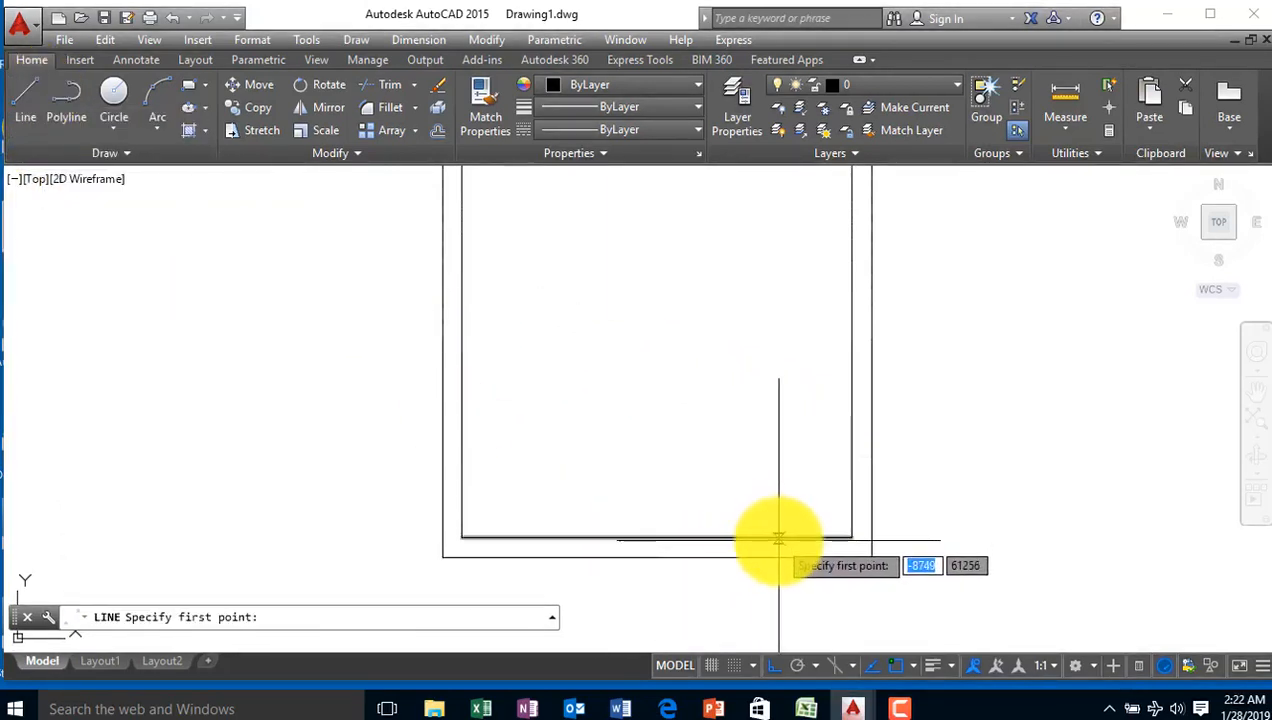
click(775, 603)
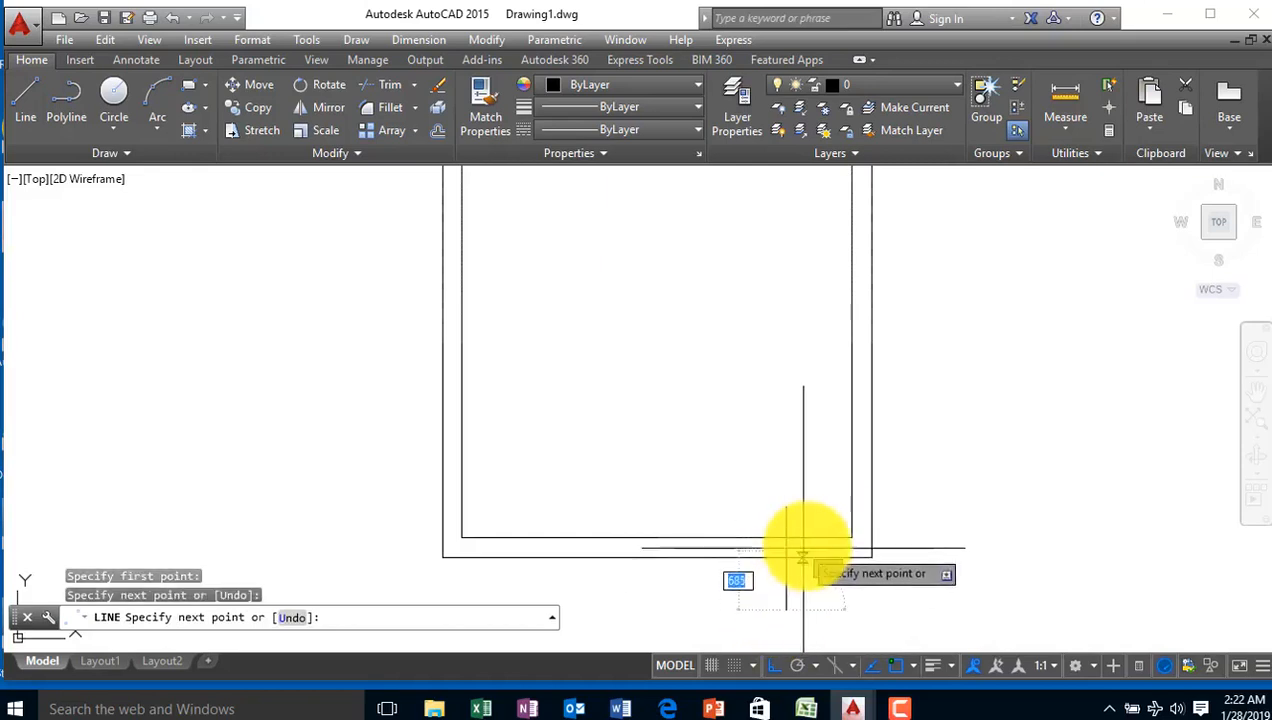
key(Escape)
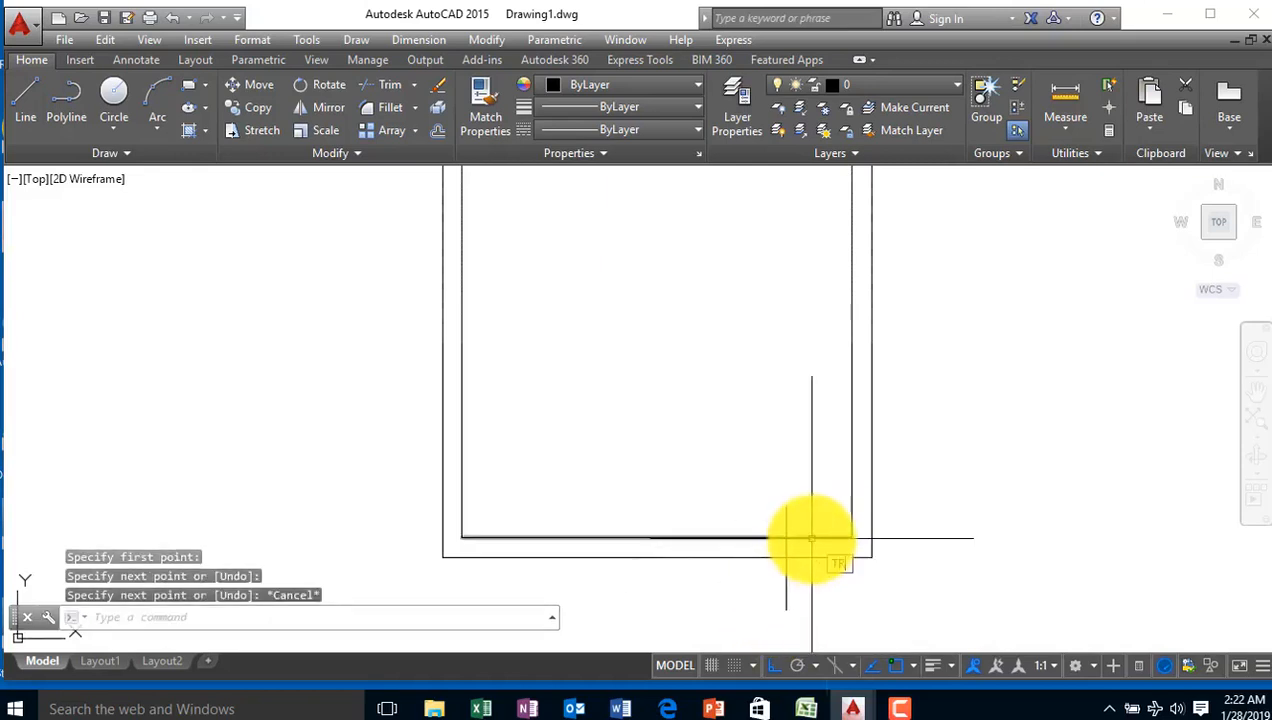
Trim the ends of the short vertical line that stick out beyond the two bottom wall lines
text(tr)
key(Return)
key(Return)
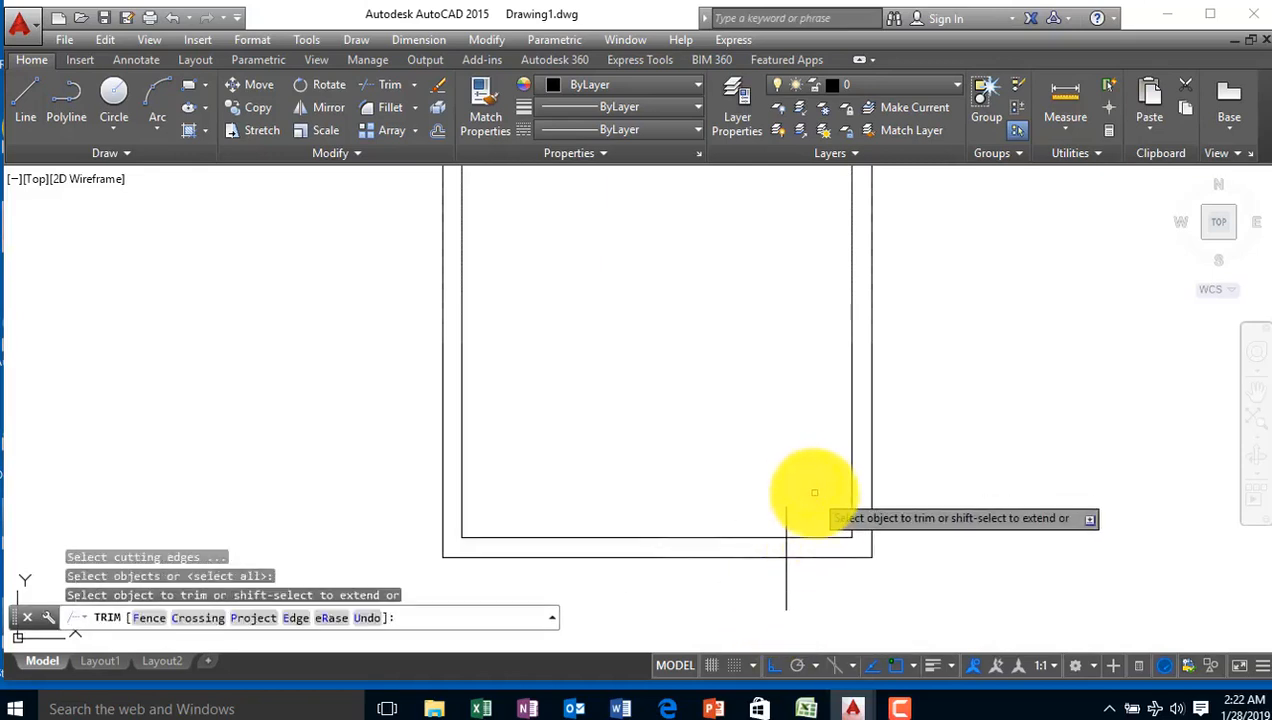
click(814, 492)
click(750, 546)
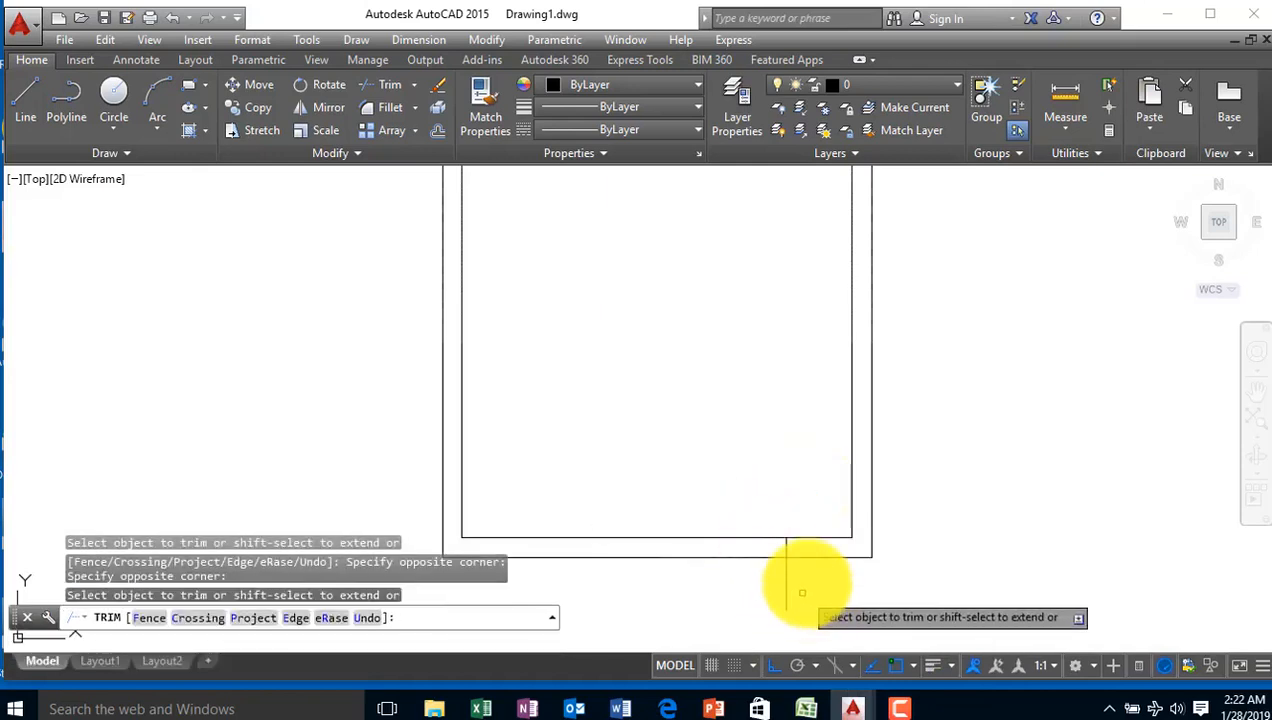
key(Escape)
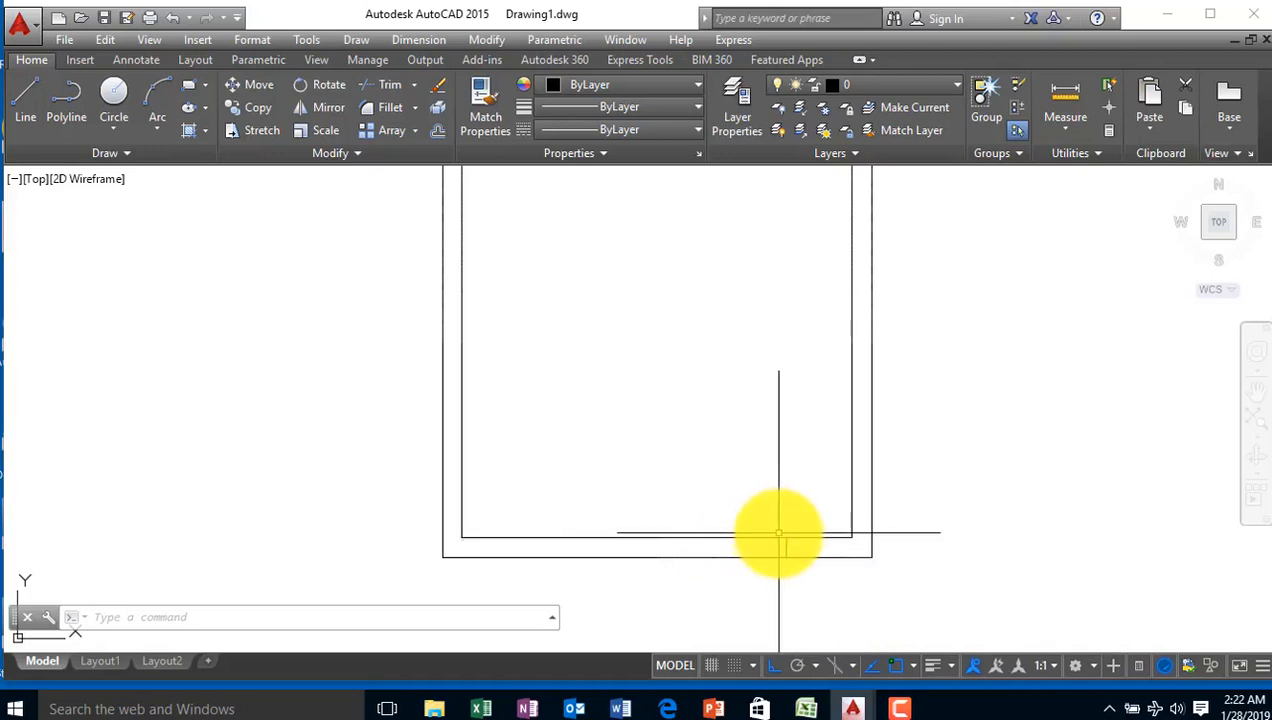
Offset the short vertical line across the bottom wall by 800 mm to the left
scroll(790, 555, up, 5)
scroll(790, 558, up, 2)
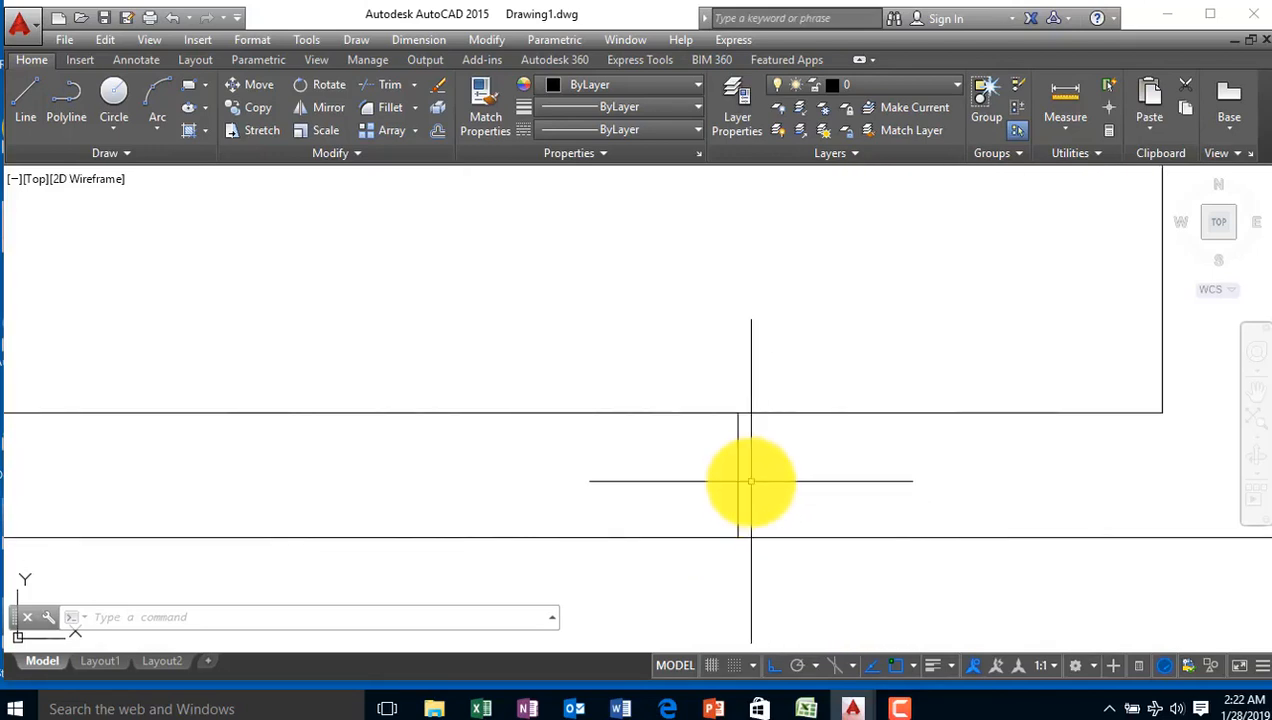
key(Return)
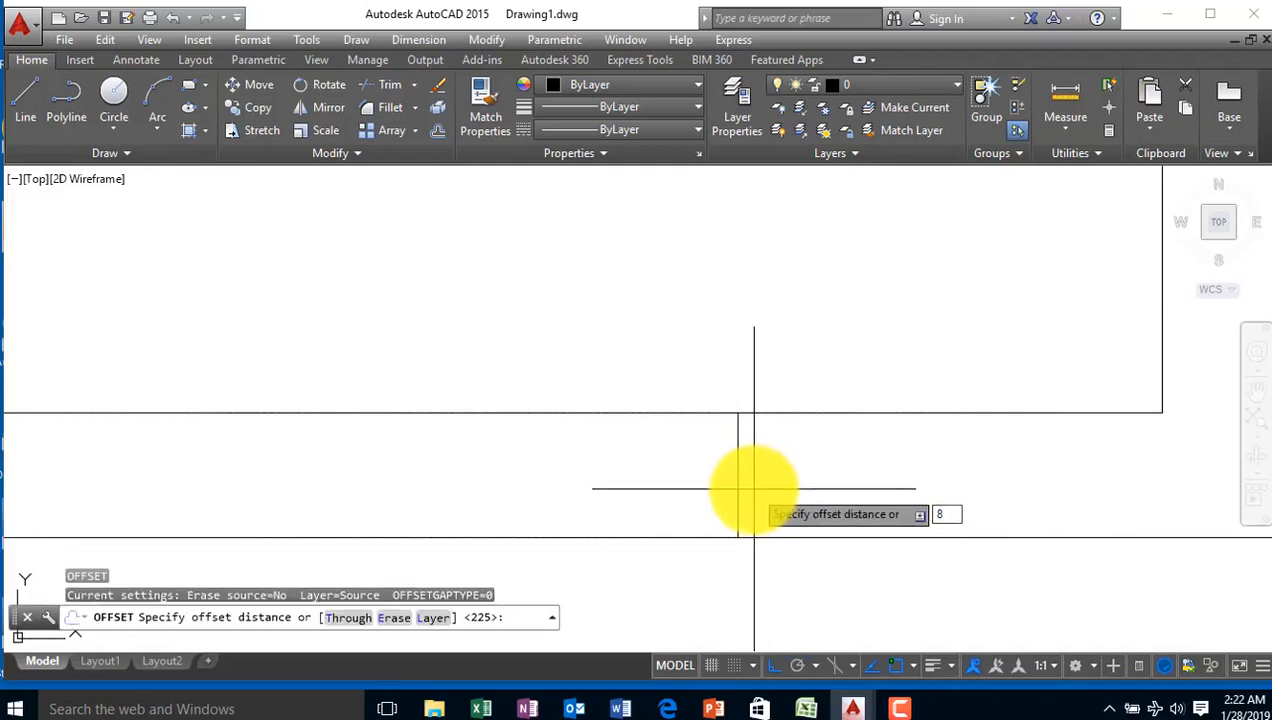
key(Return)
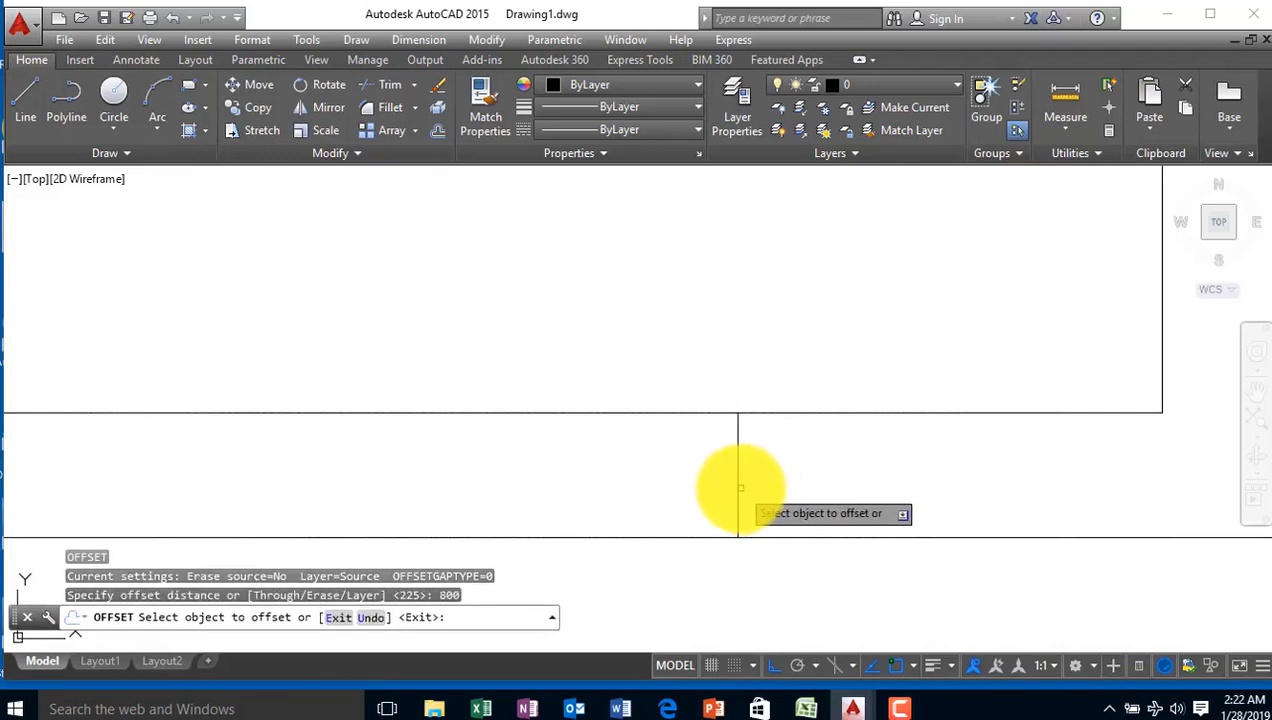
click(741, 485)
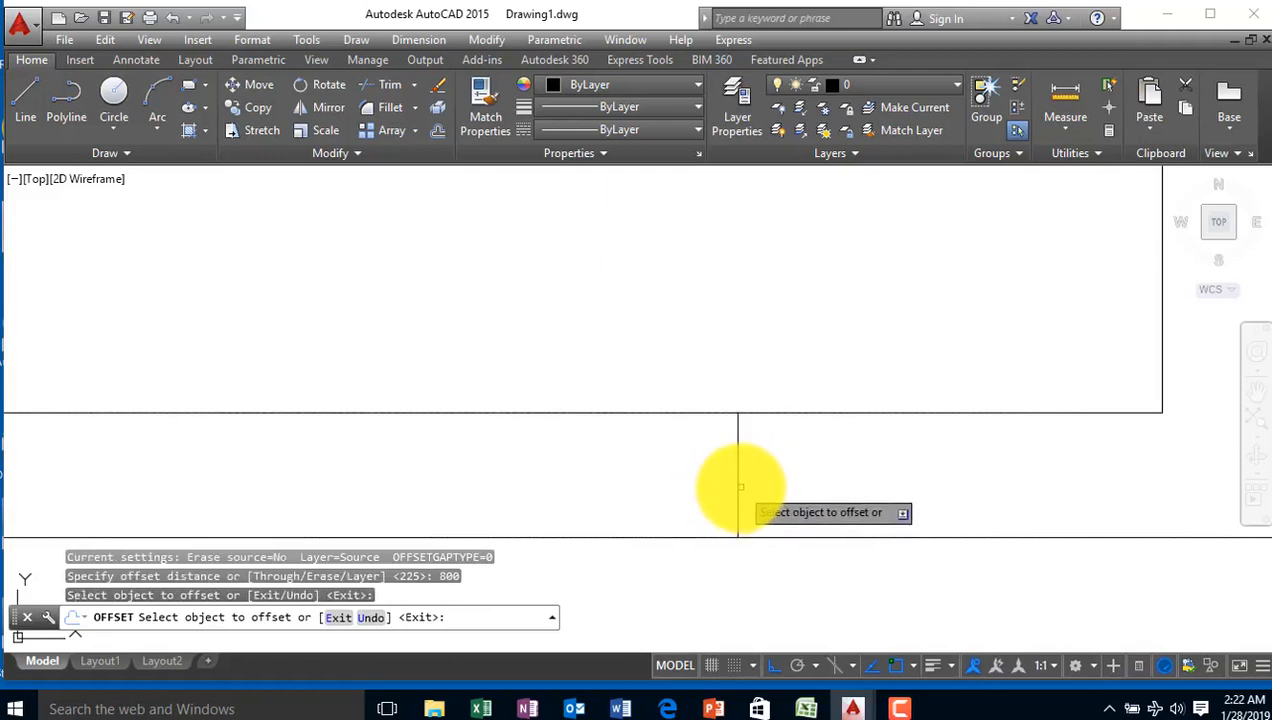
click(738, 487)
click(590, 478)
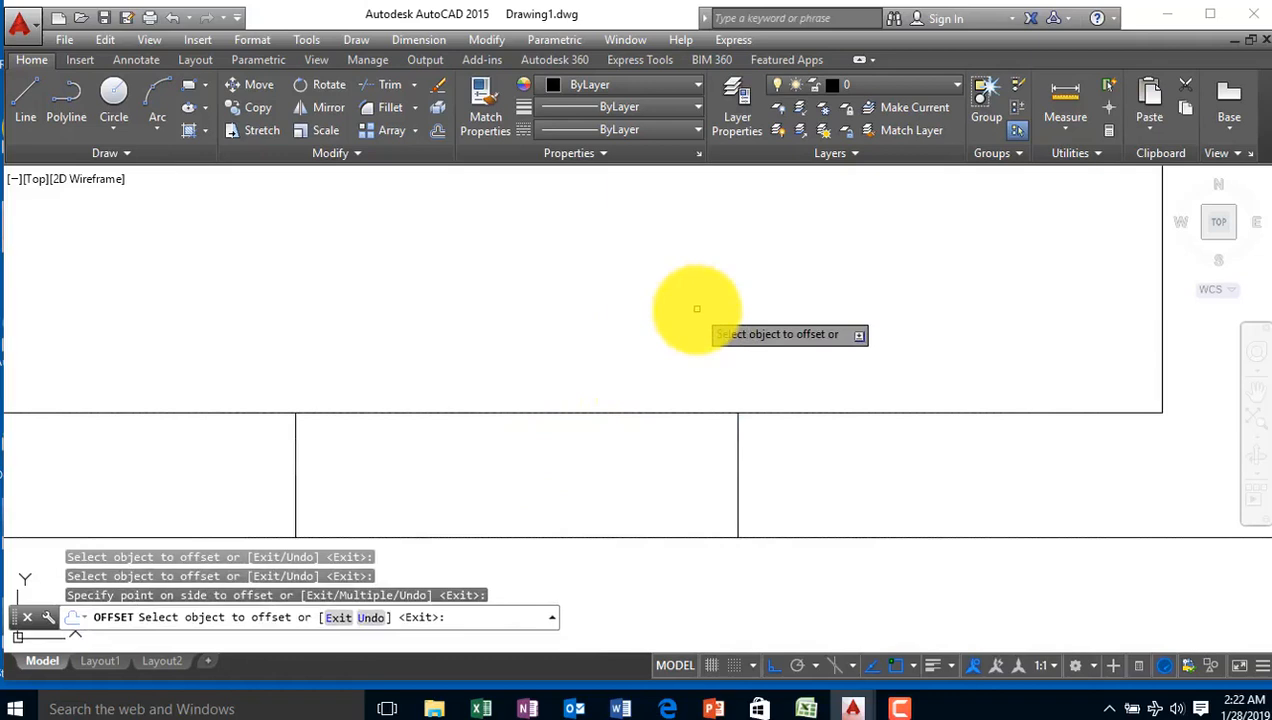
key(Escape)
Trim both bottom wall lines between the two vertical jamb lines to open the doorway
scroll(697, 312, down, 5)
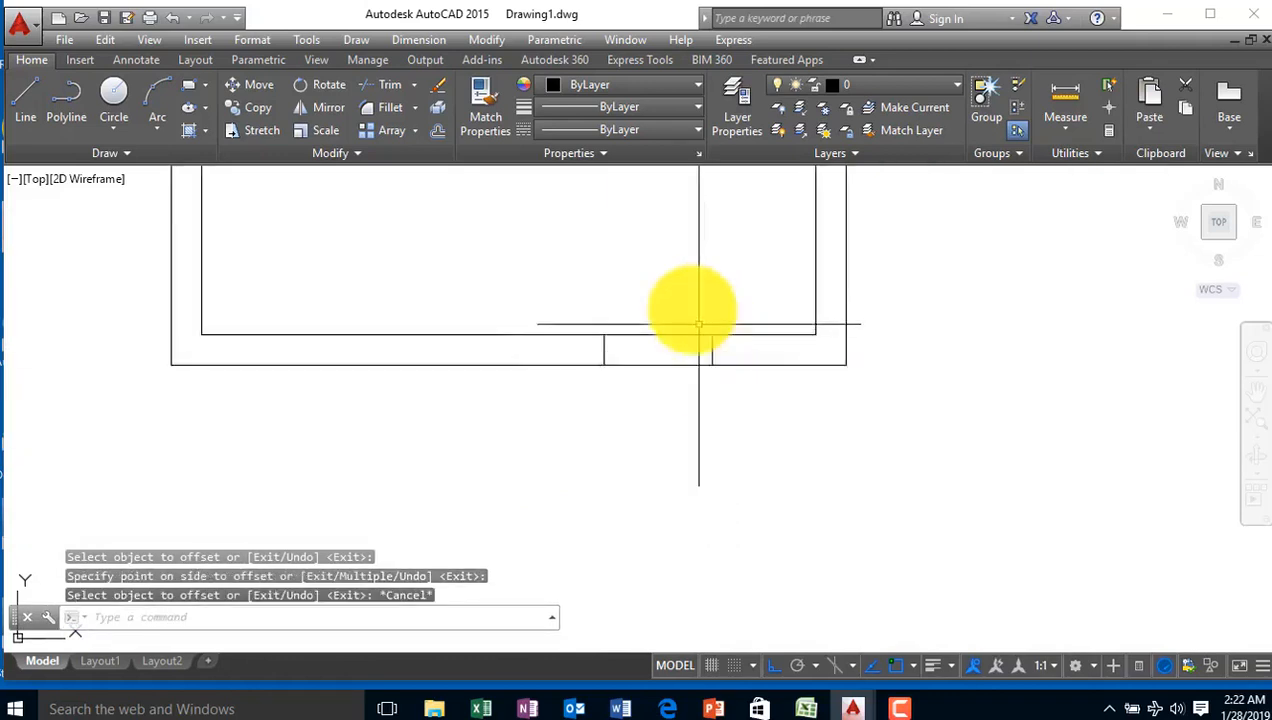
scroll(697, 324, up, 5)
scroll(697, 310, down, 2)
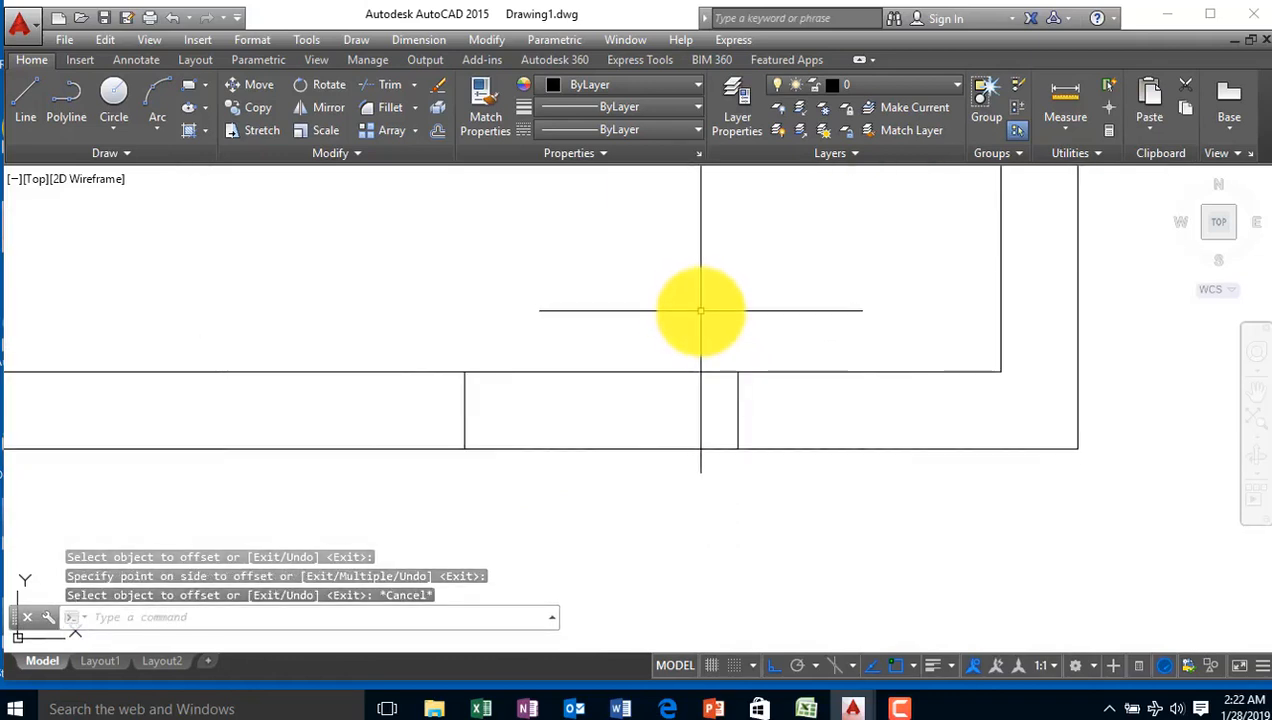
text(tr)
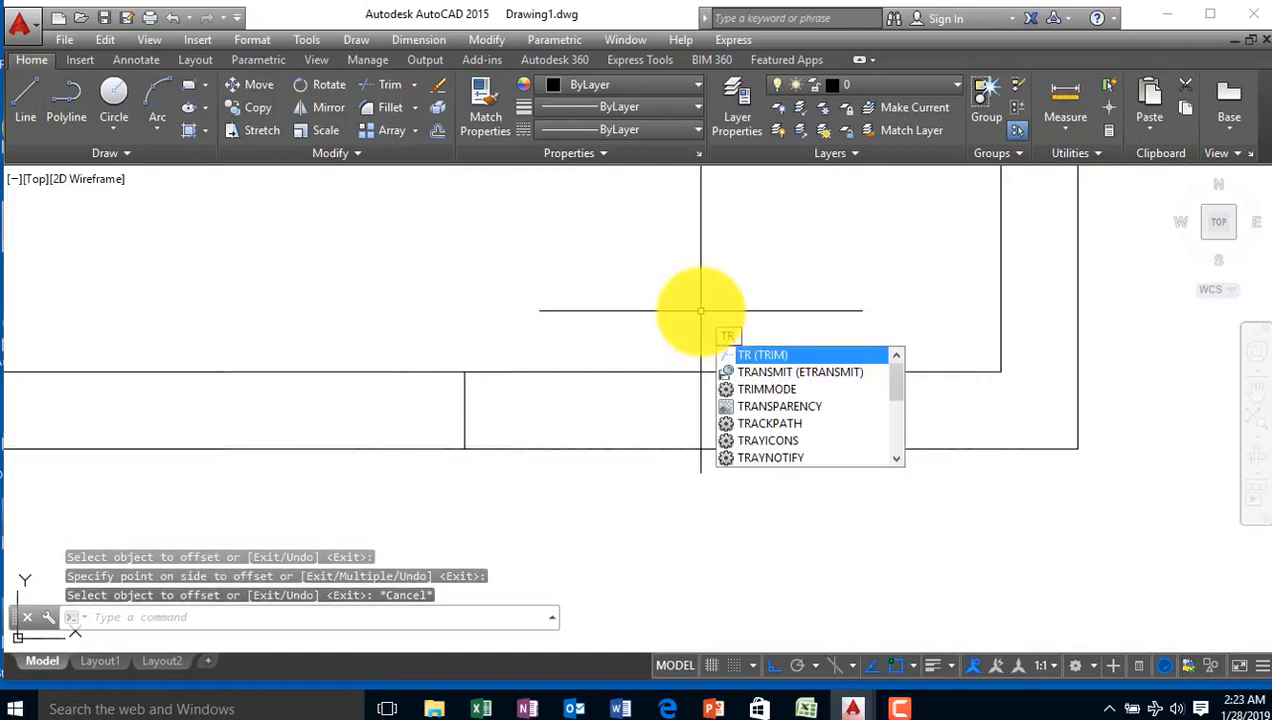
key(Return)
key(Return)
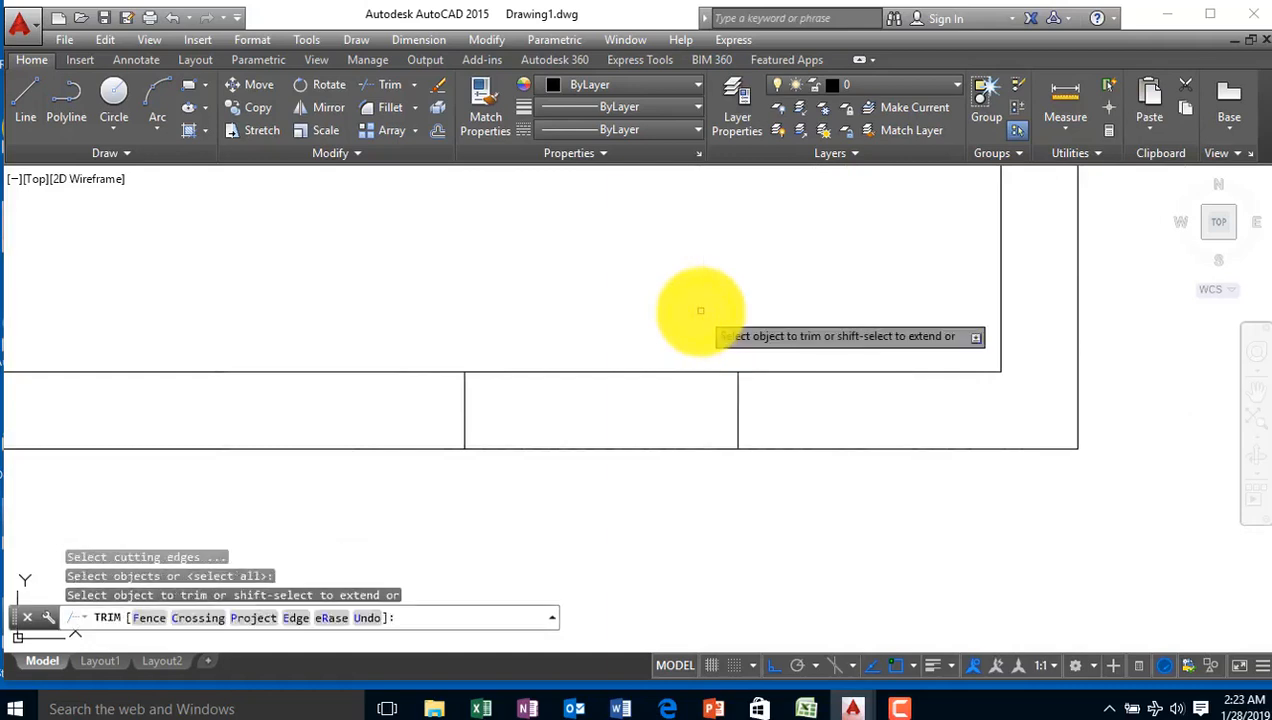
click(700, 311)
scroll(598, 463, down, 5)
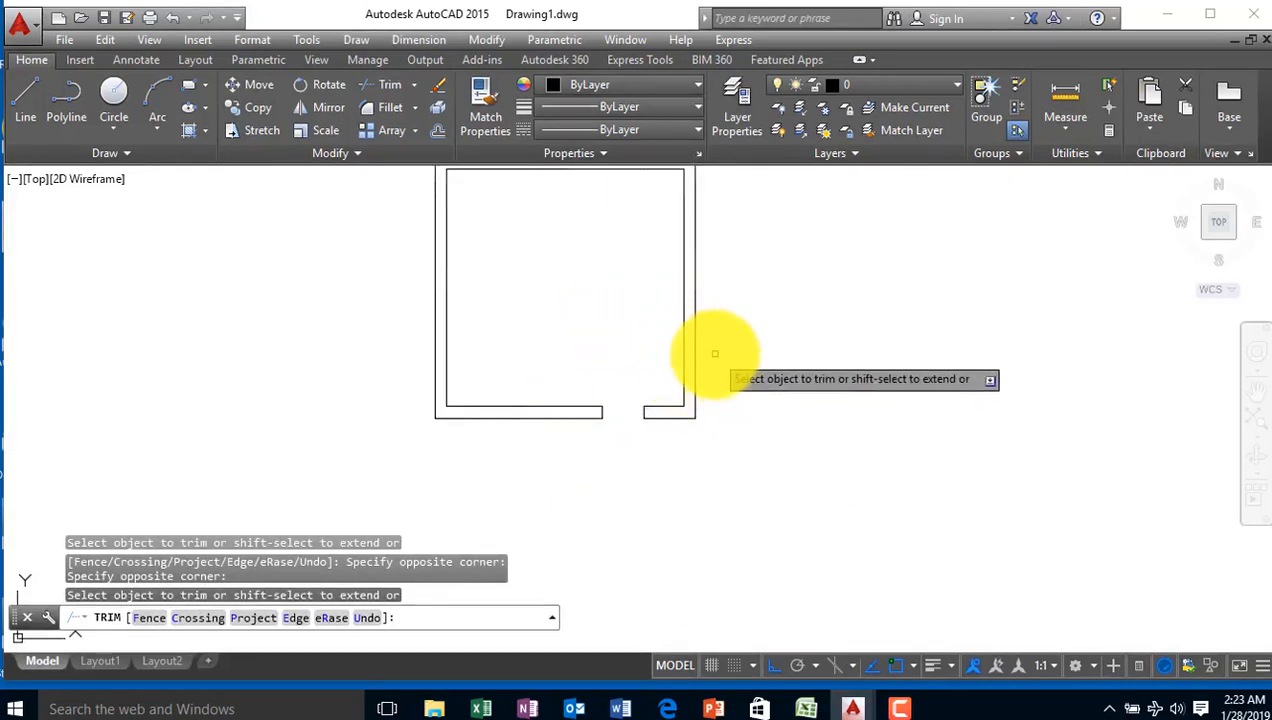
scroll(227, 193, up, 4)
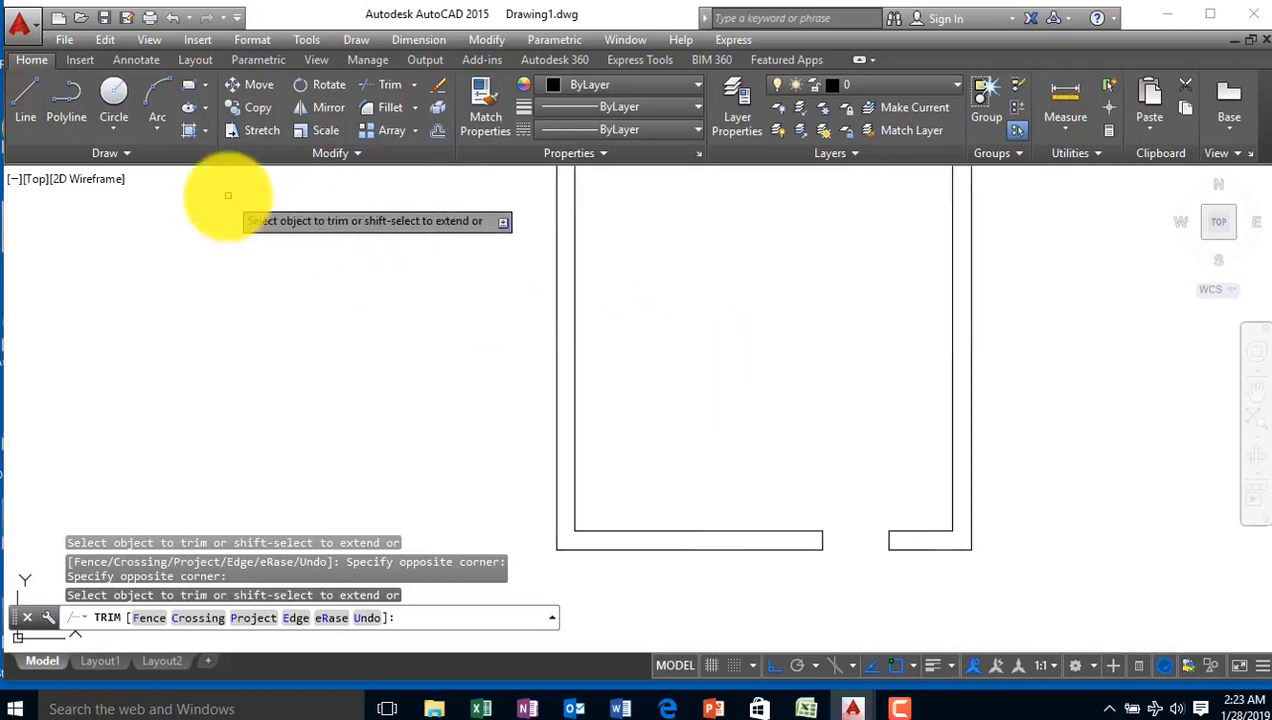
key(Escape)
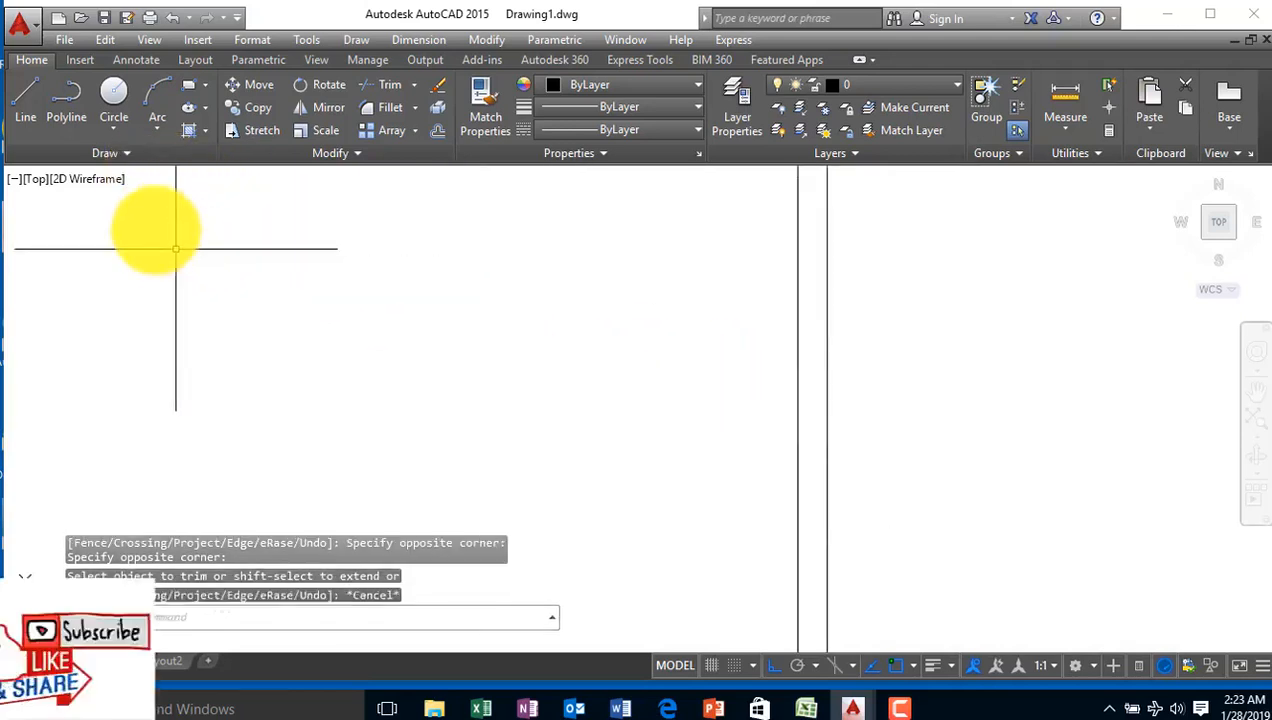
Draw a horizontal threshold line across the doorway, joining the midpoints of the two jambs
click(31, 102)
scroll(531, 378, down, 4)
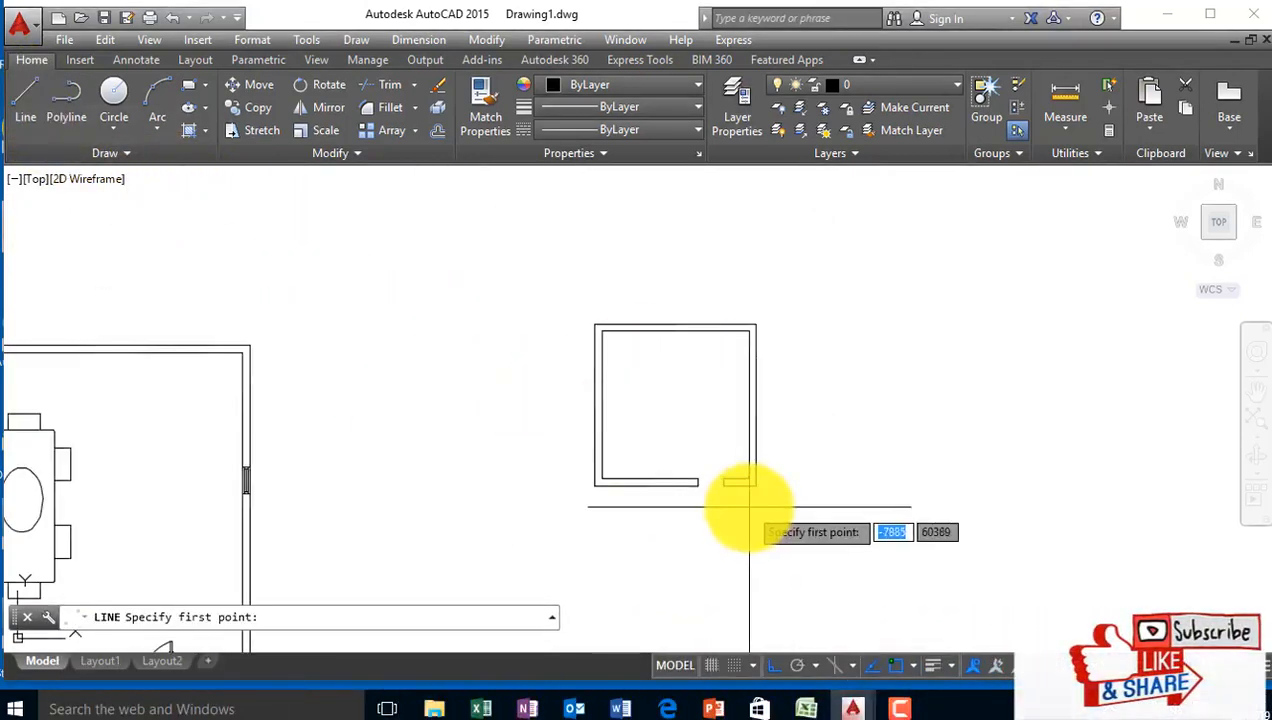
scroll(690, 454, up, 5)
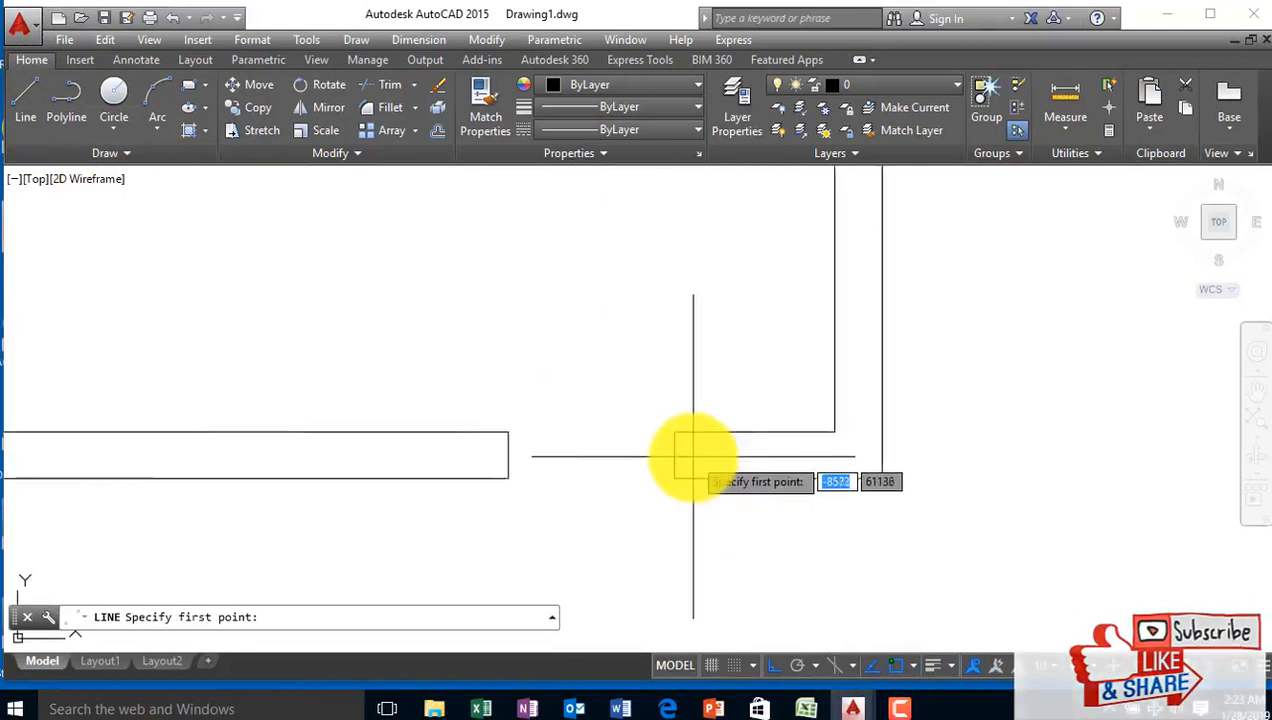
click(507, 452)
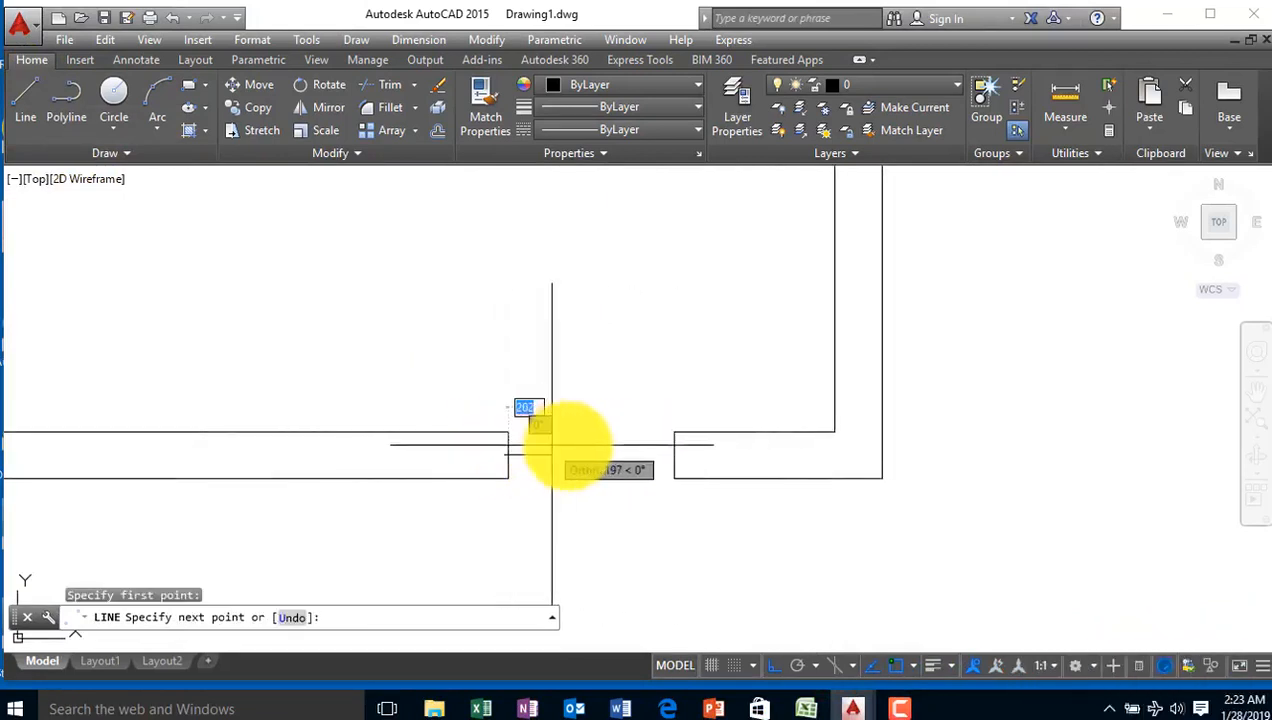
click(675, 455)
key(Escape)
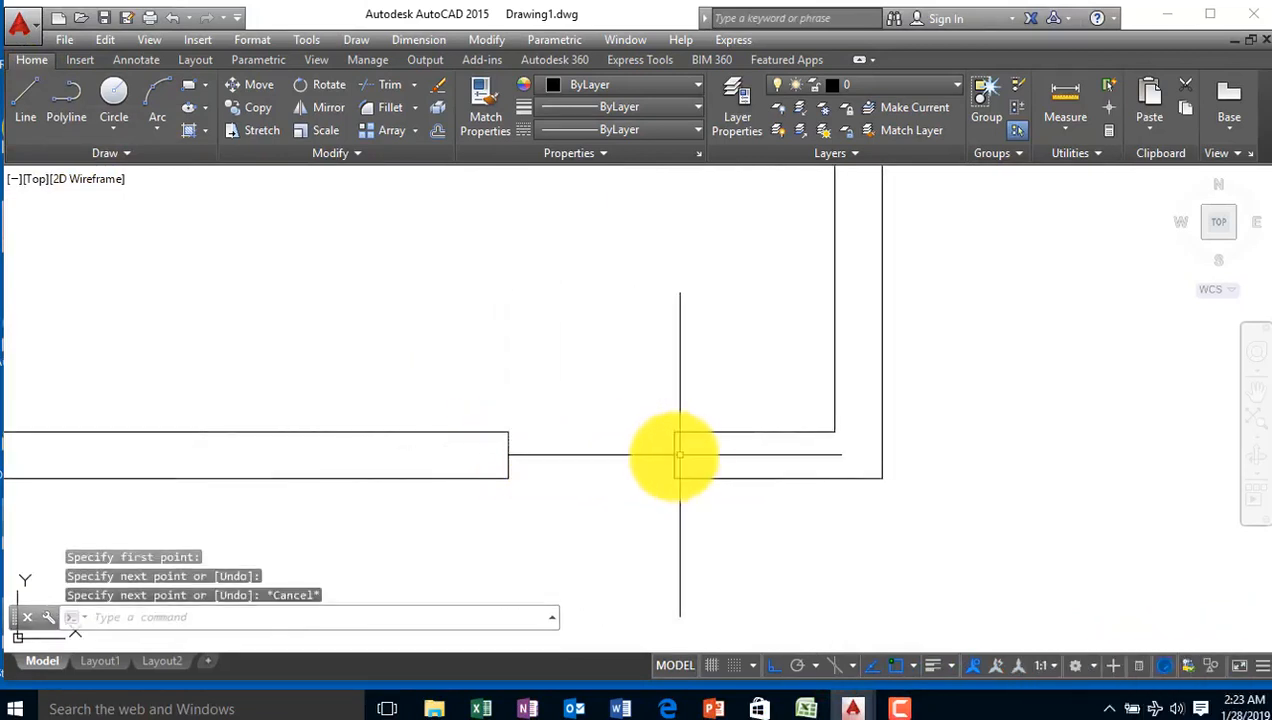
Draw the open door leaf as lines 750 mm up from the right jamb's midpoint, 50 mm left, and back down to the threshold
click(36, 81)
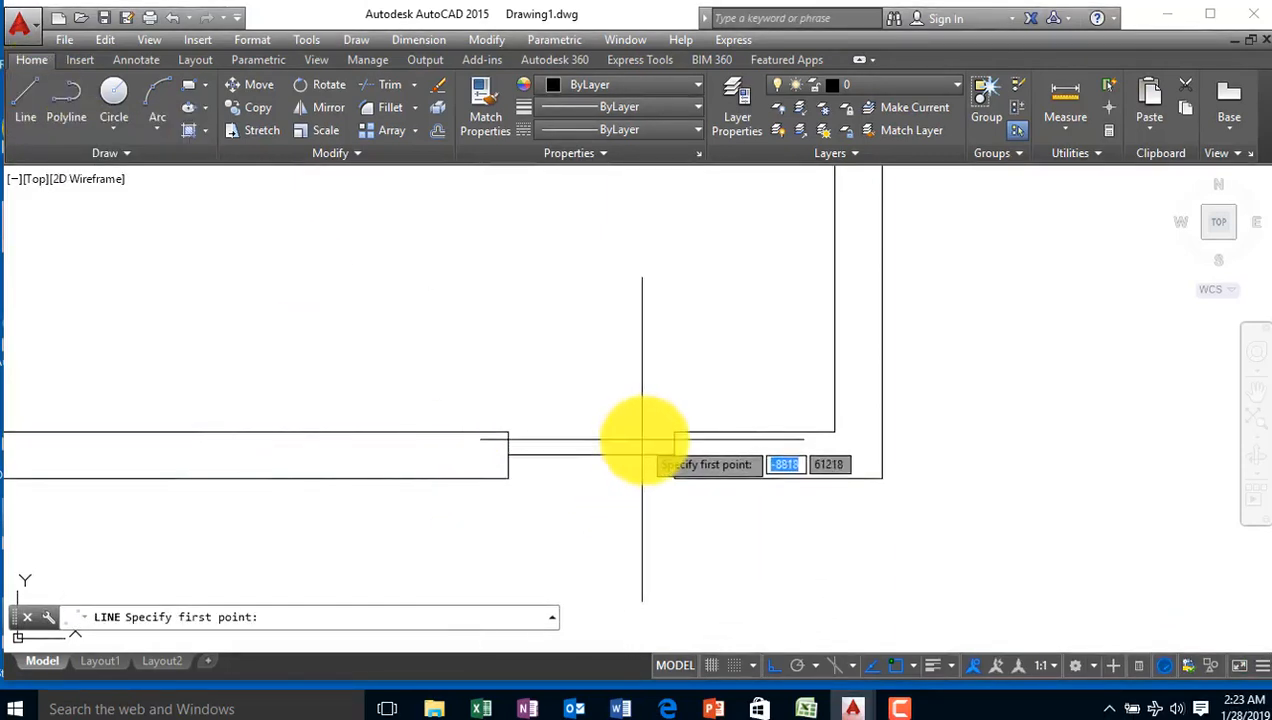
click(675, 455)
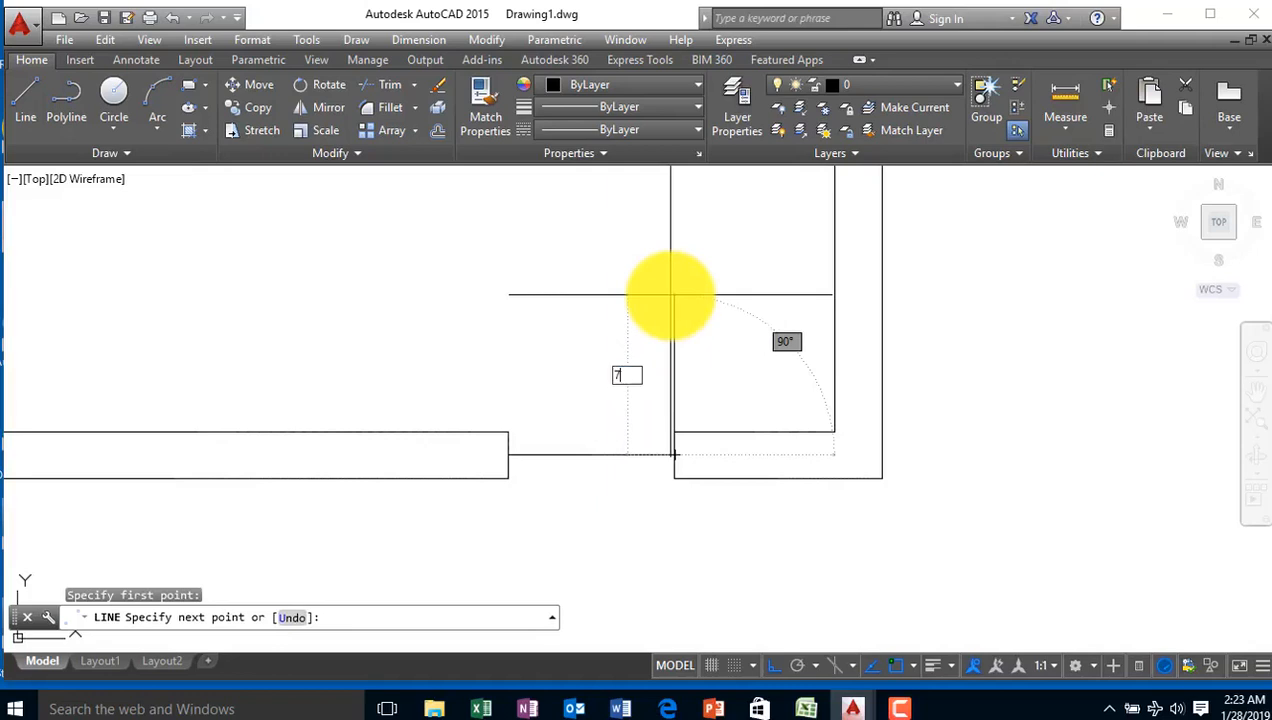
text(750)
key(Return)
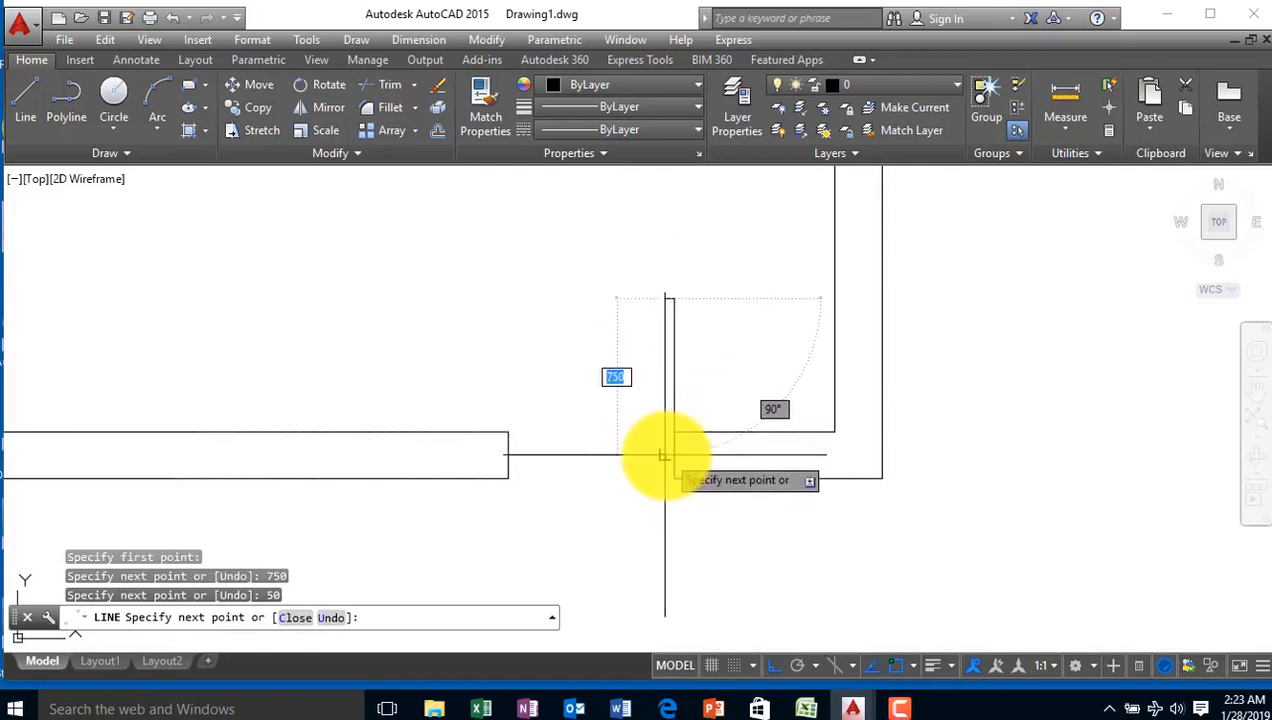
click(663, 456)
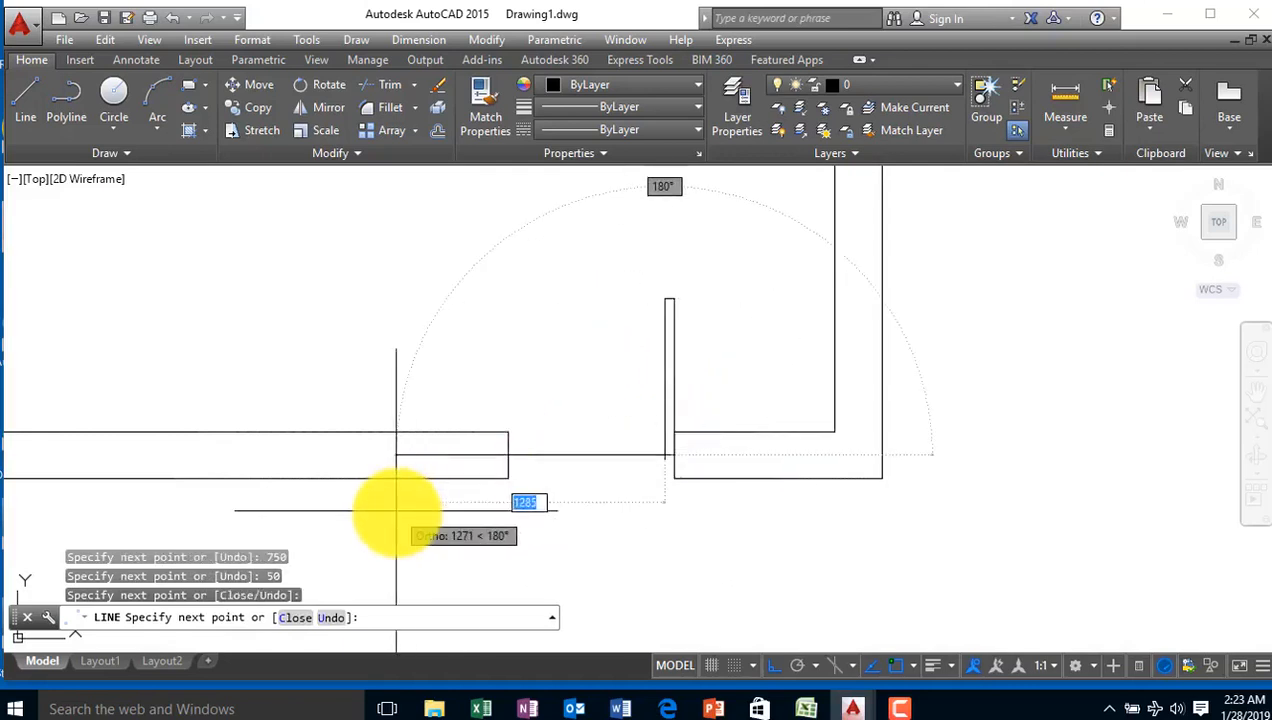
key(Escape)
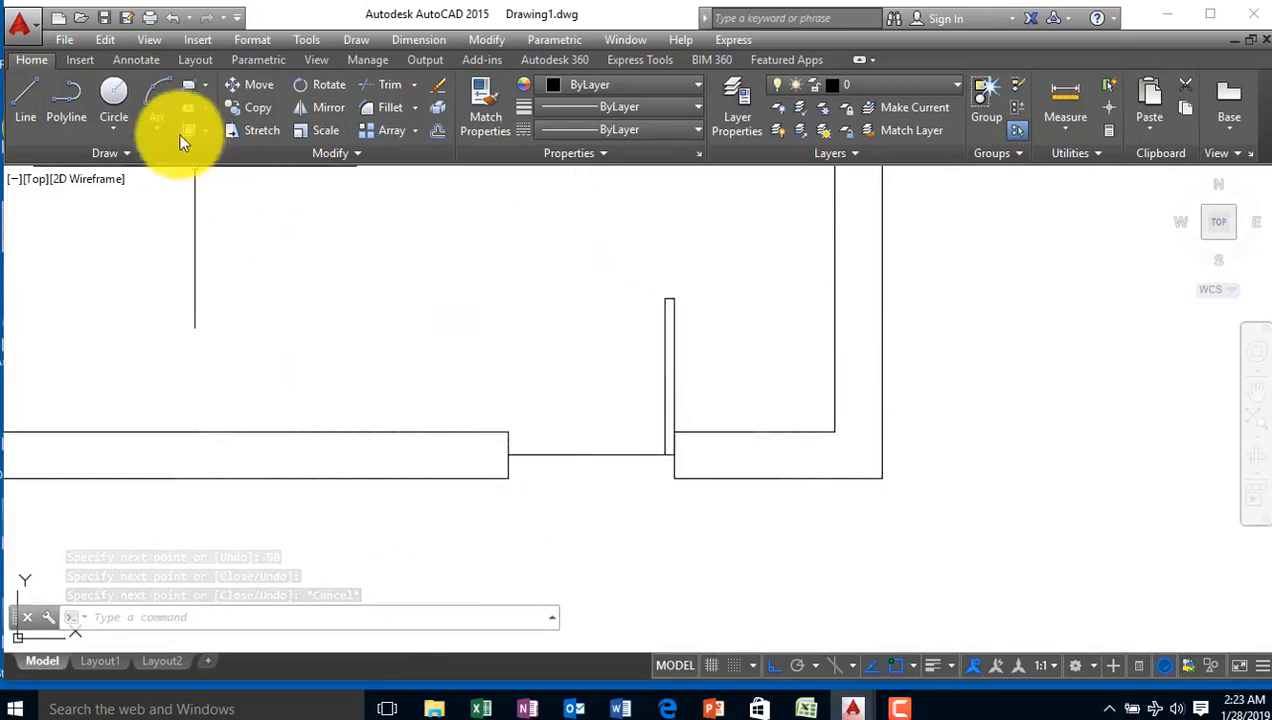
Draw a three-point arc from the left jamb's midpoint through the door leaf's upper-left corner, ending beyond the room's right wall
click(153, 90)
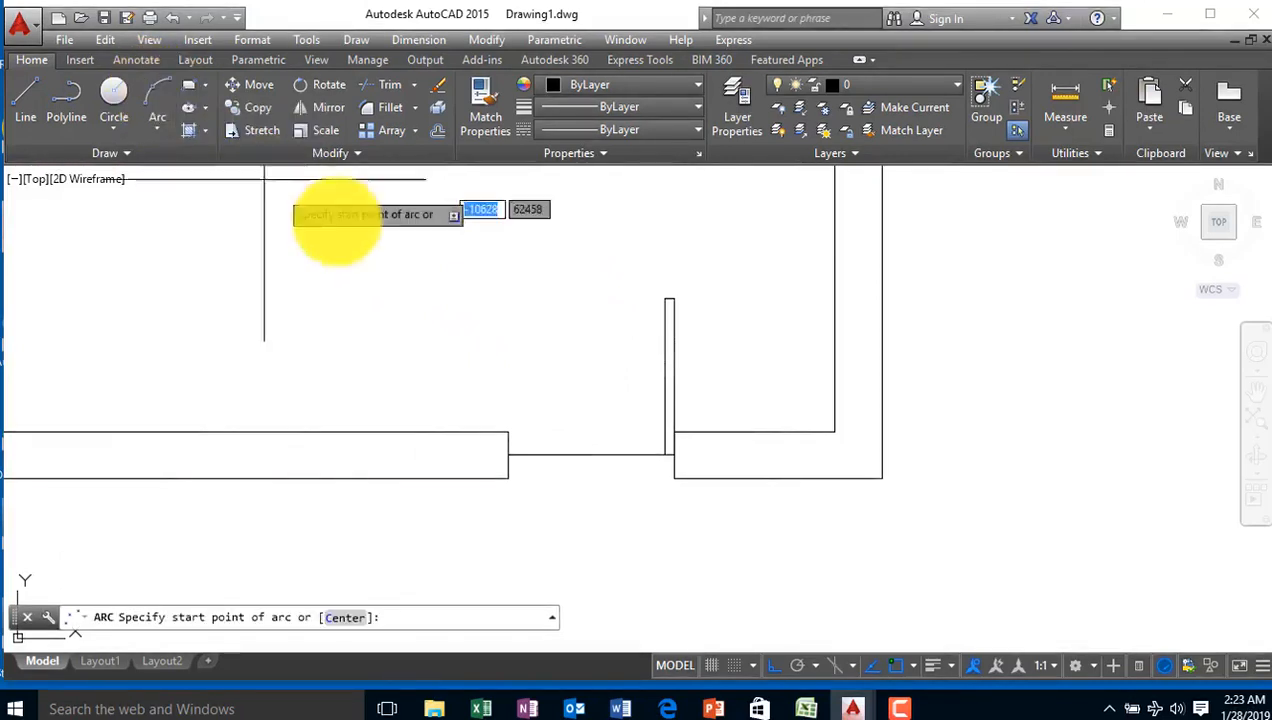
click(508, 455)
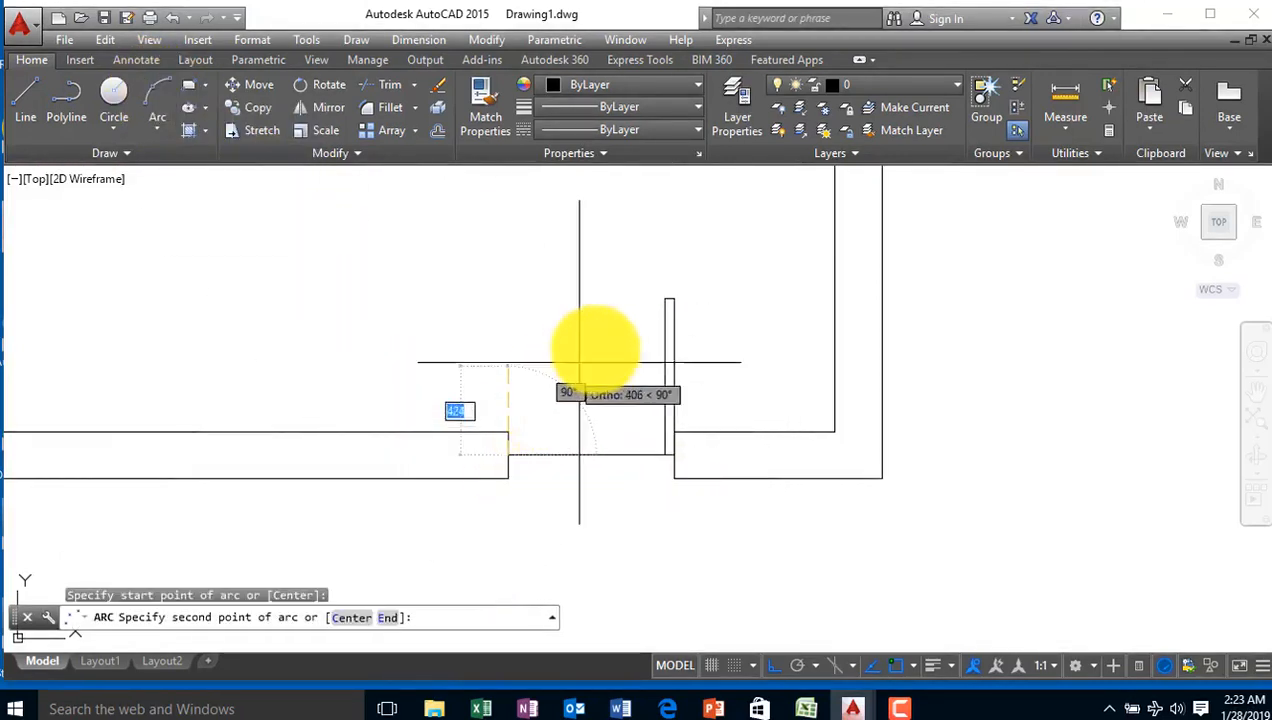
click(665, 297)
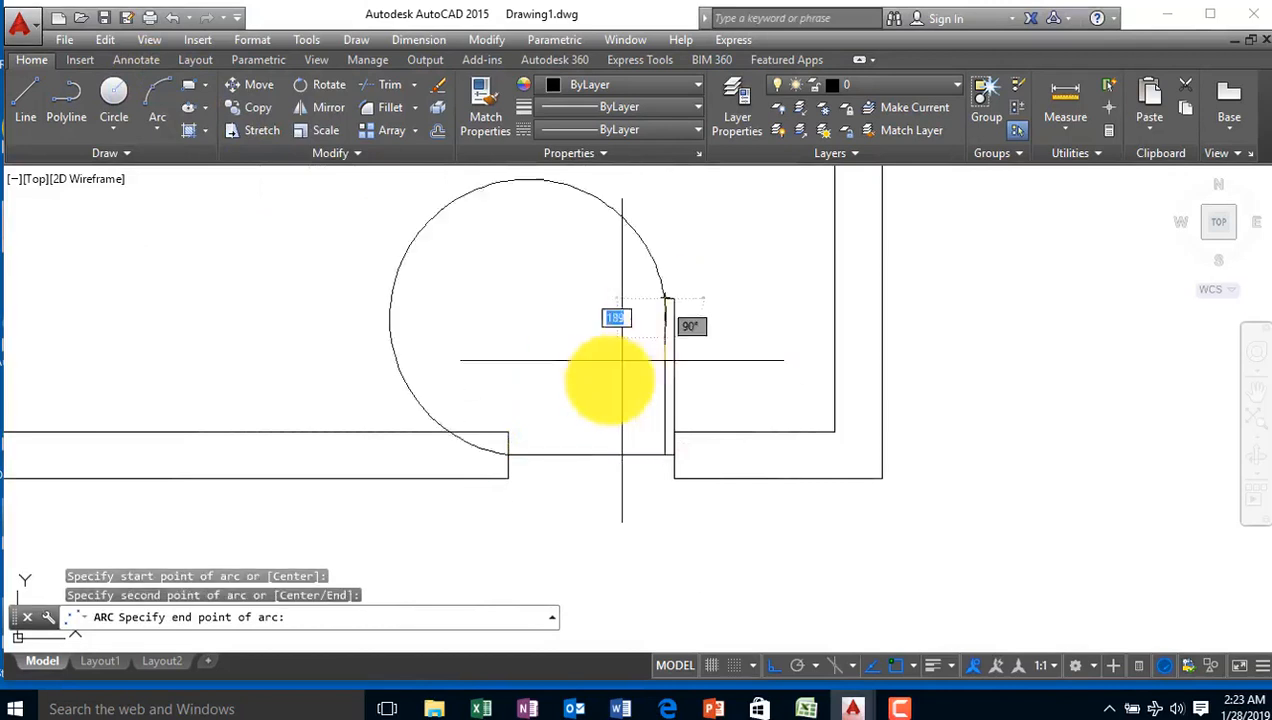
click(942, 553)
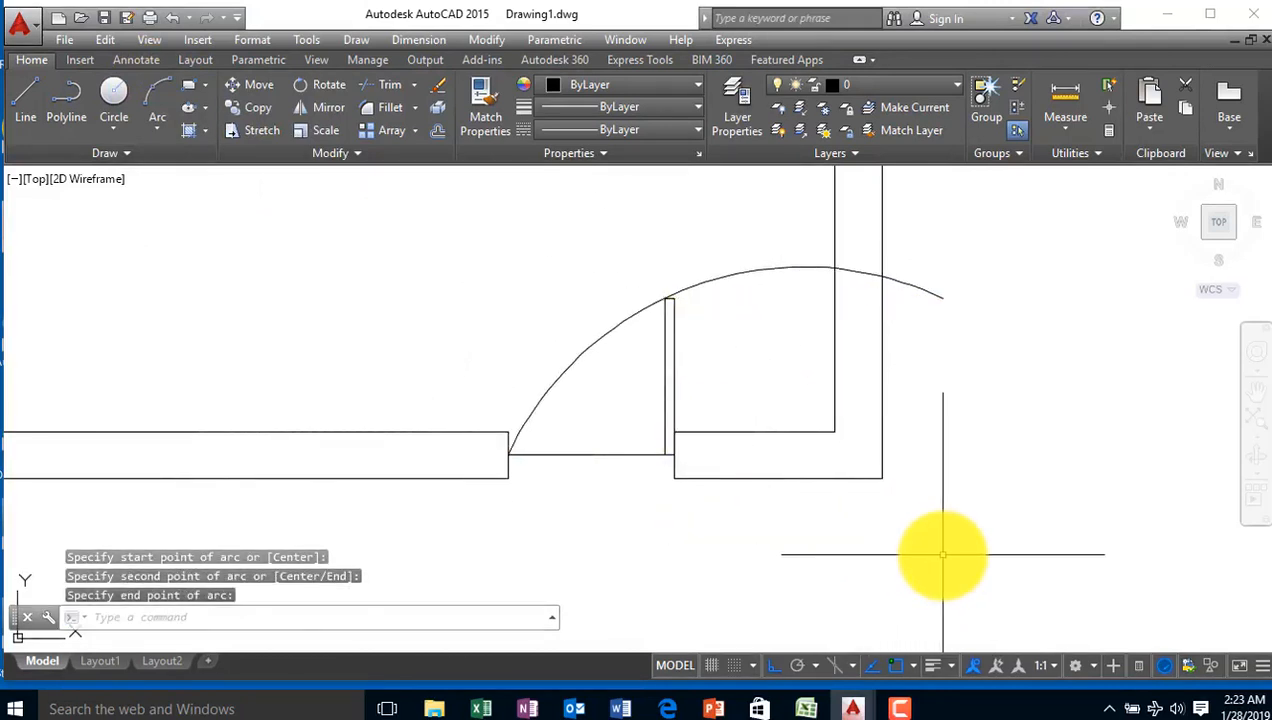
key(Escape)
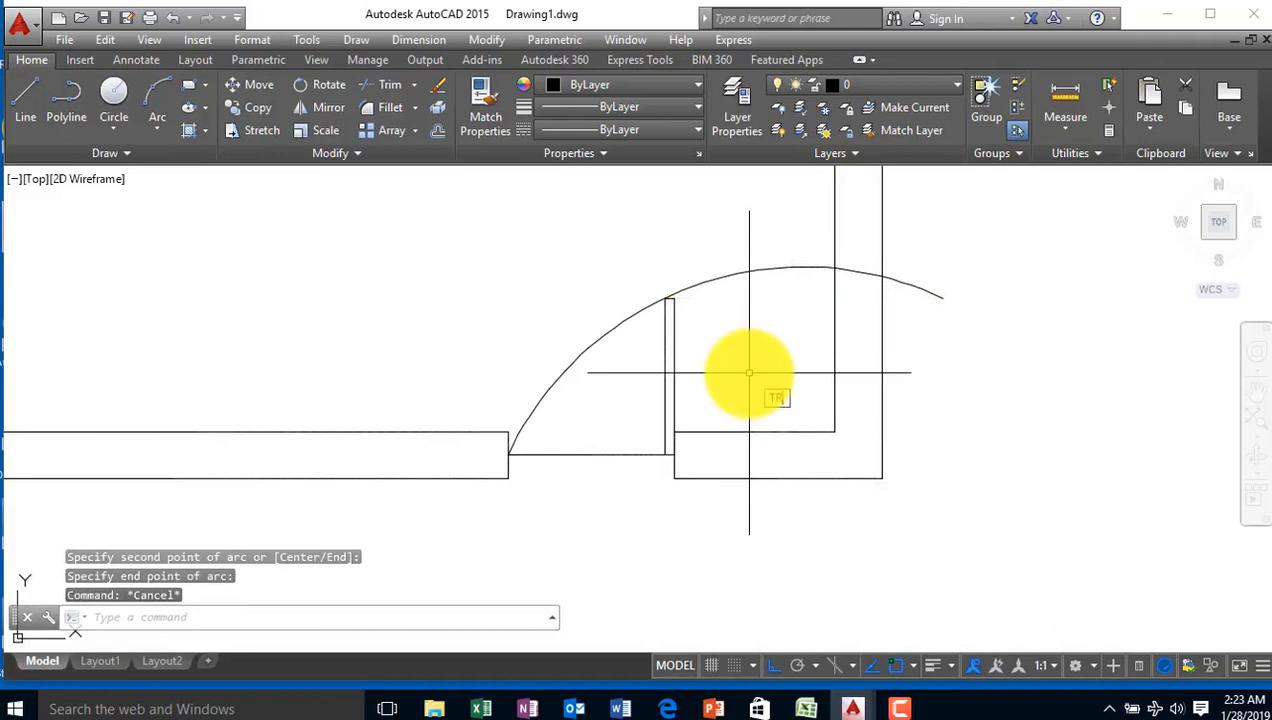
Trim away the part of the door swing arc that extends right of the door leaf and across the right wall
key(Return)
right_click(750, 372)
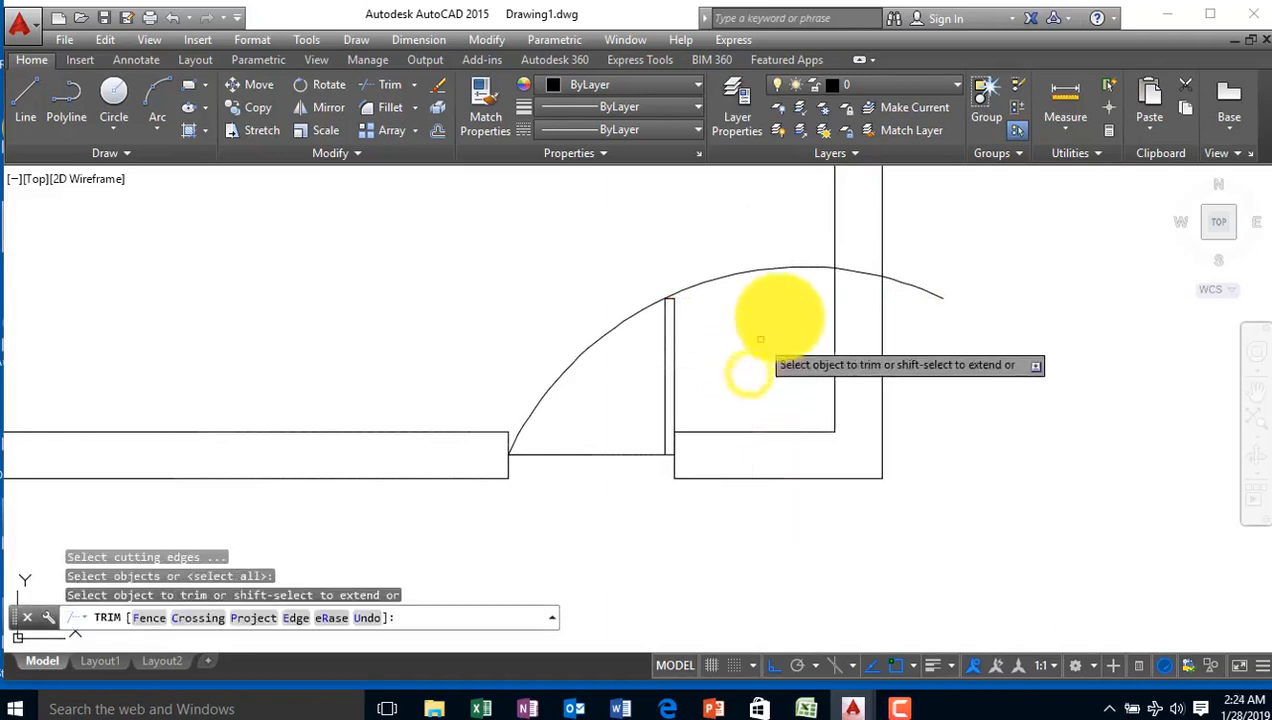
click(915, 270)
click(906, 311)
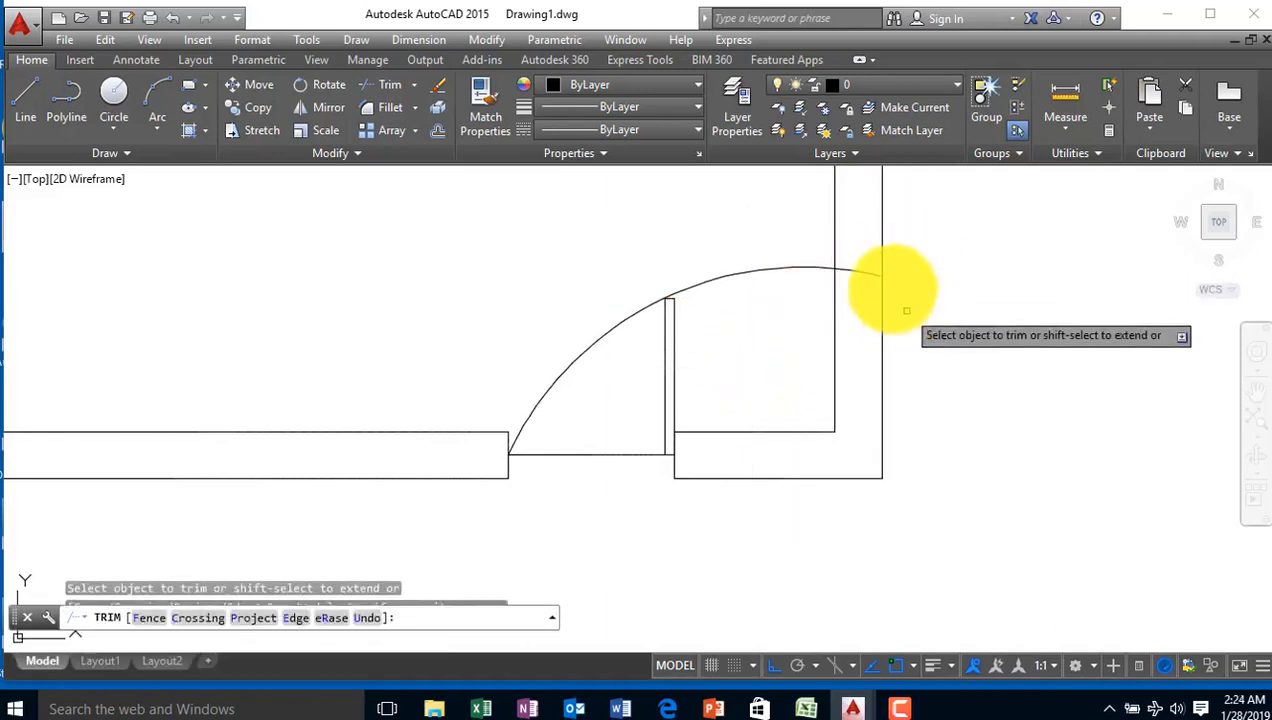
click(858, 246)
click(849, 316)
click(803, 233)
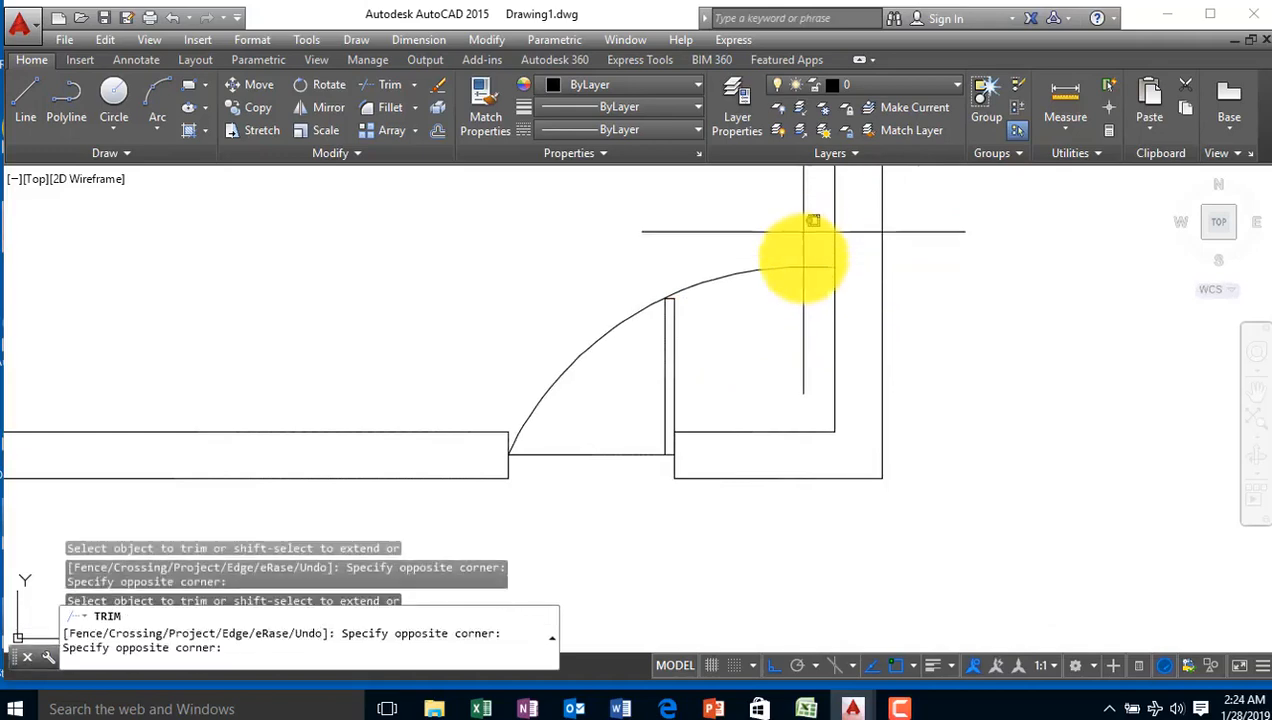
click(764, 341)
scroll(575, 440, down, 8)
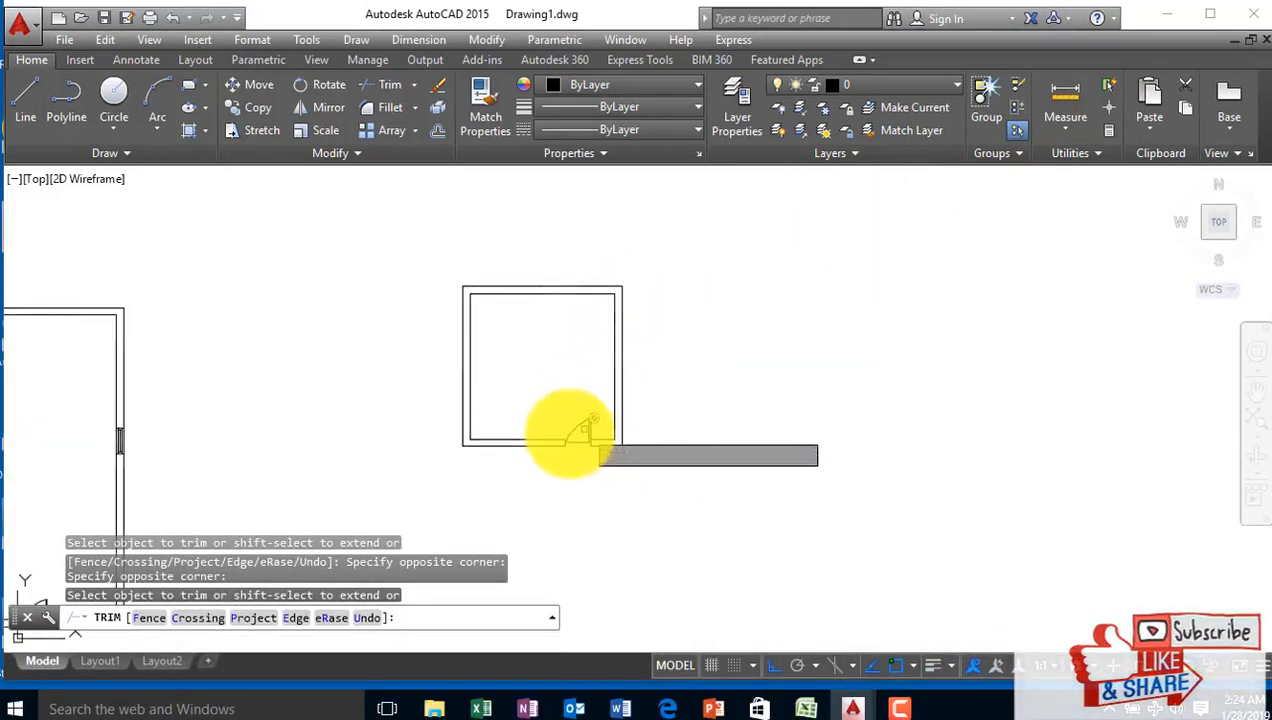
scroll(568, 443, up, 4)
scroll(567, 447, up, 2)
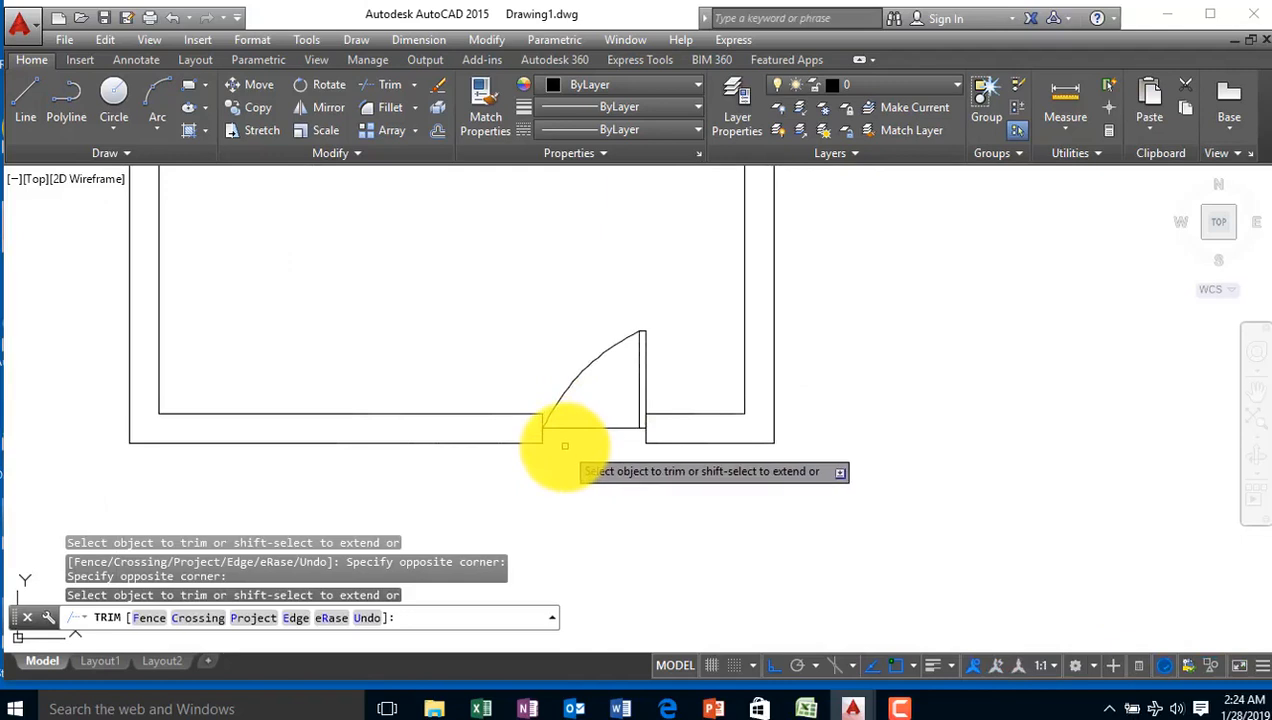
key(Escape)
scroll(460, 406, up, 2)
scroll(423, 415, down, 2)
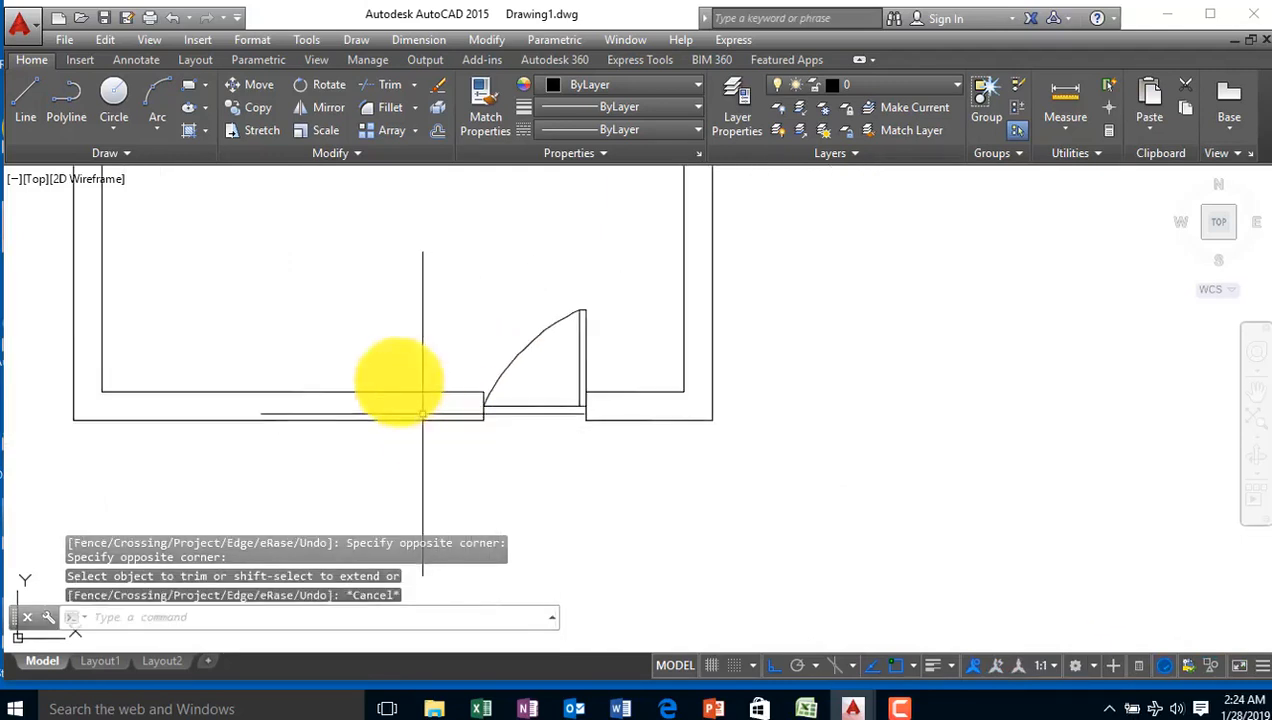
Draw a horizontal line from the left wall's outer face across the wall thickness and a short way into the room
scroll(250, 287, down, 2)
scroll(369, 318, down, 2)
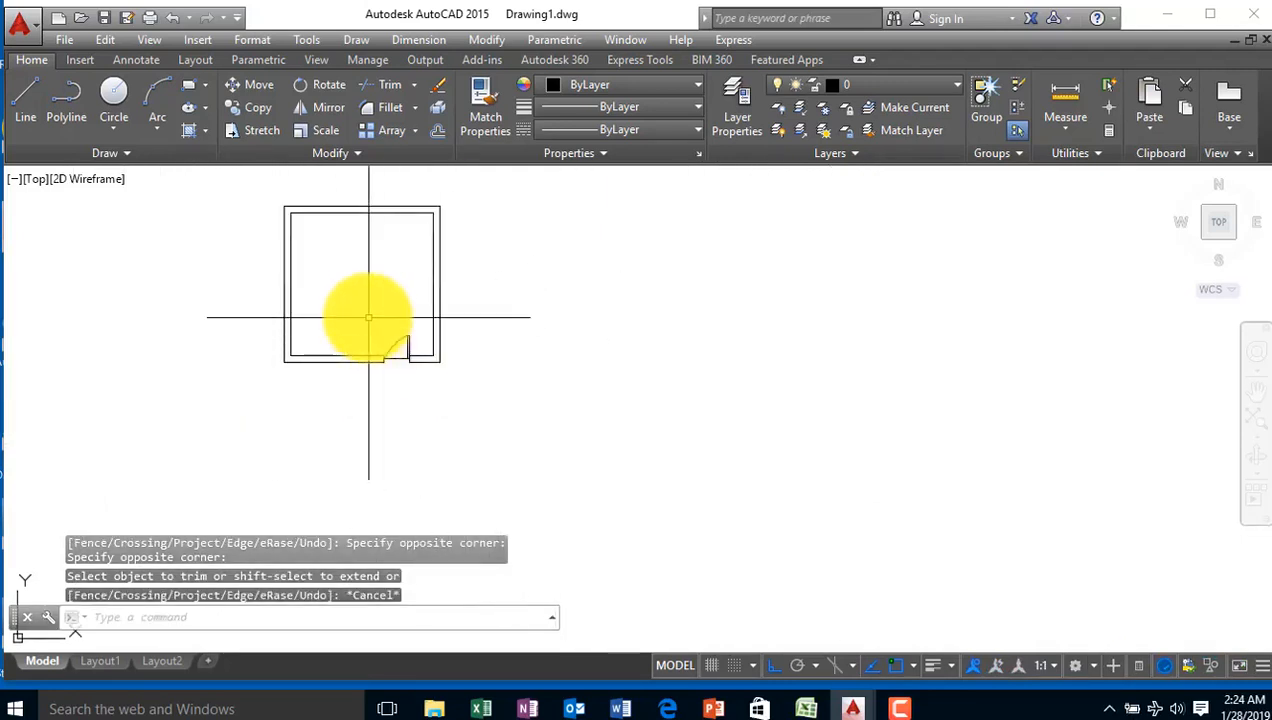
scroll(410, 370, up, 5)
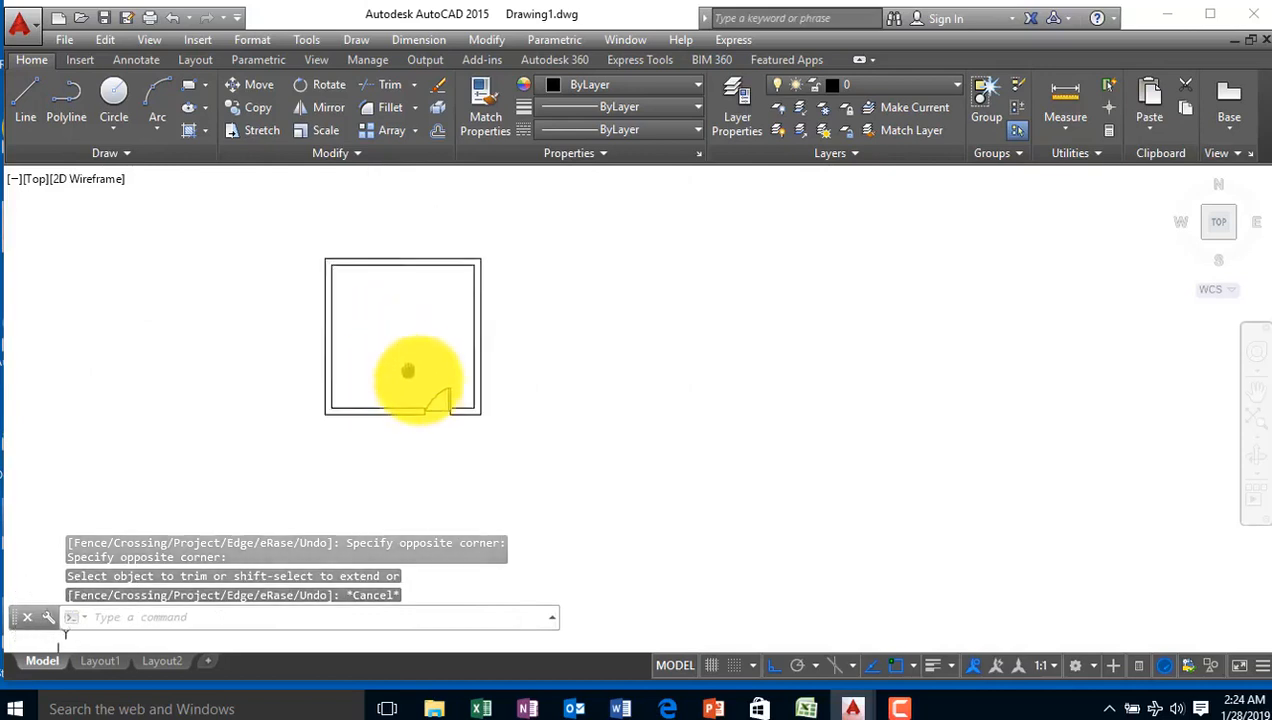
click(27, 90)
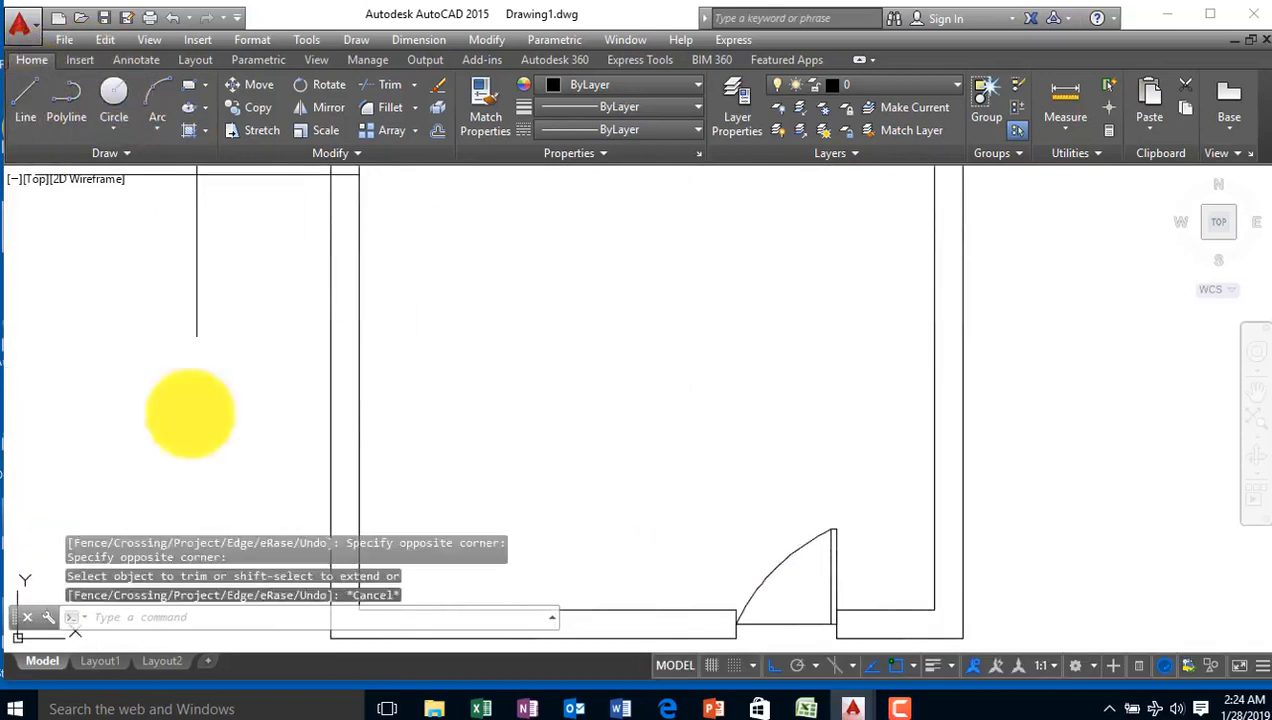
click(330, 389)
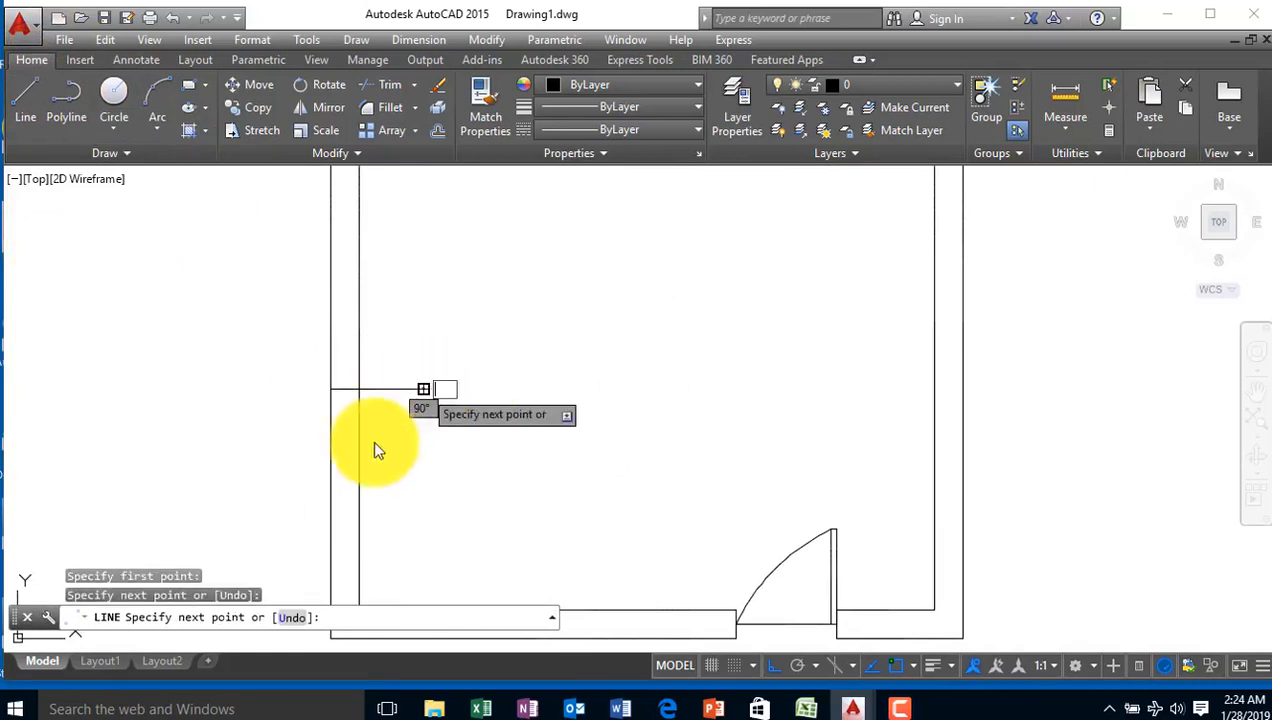
key(Escape)
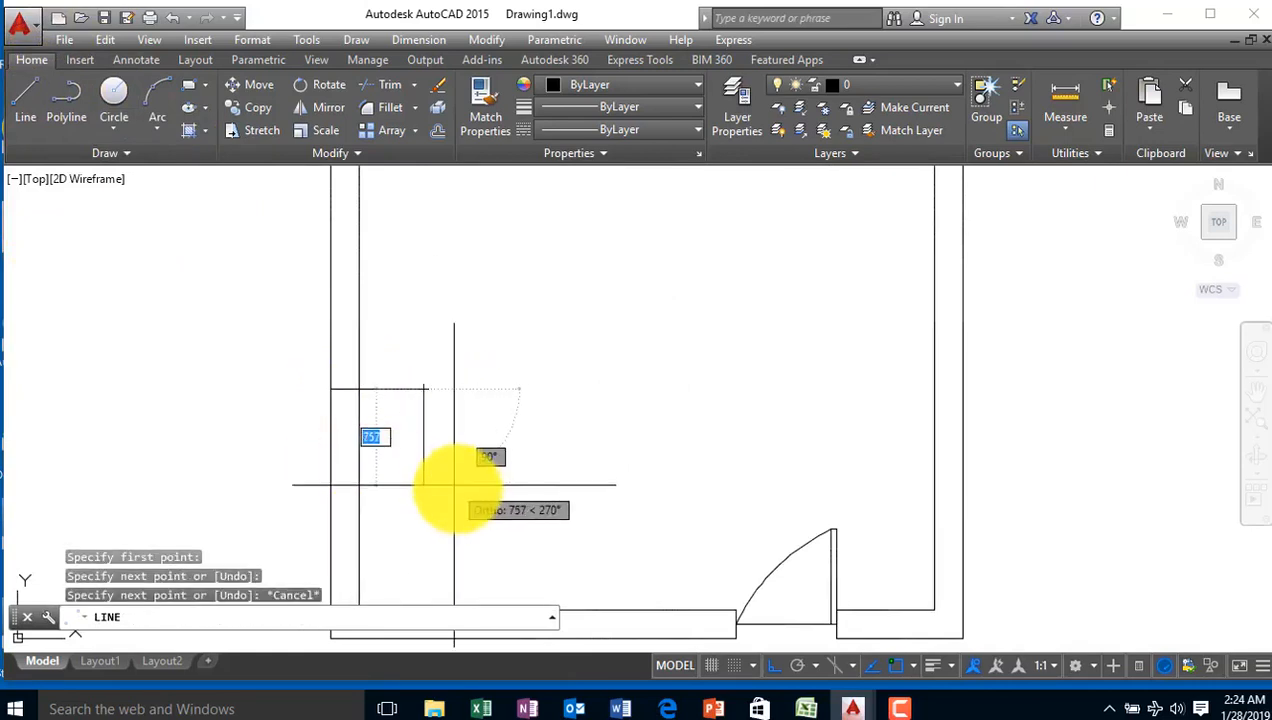
Trim away the part of the new horizontal line that extends into the room beyond the left wall's inner face
text(tr)
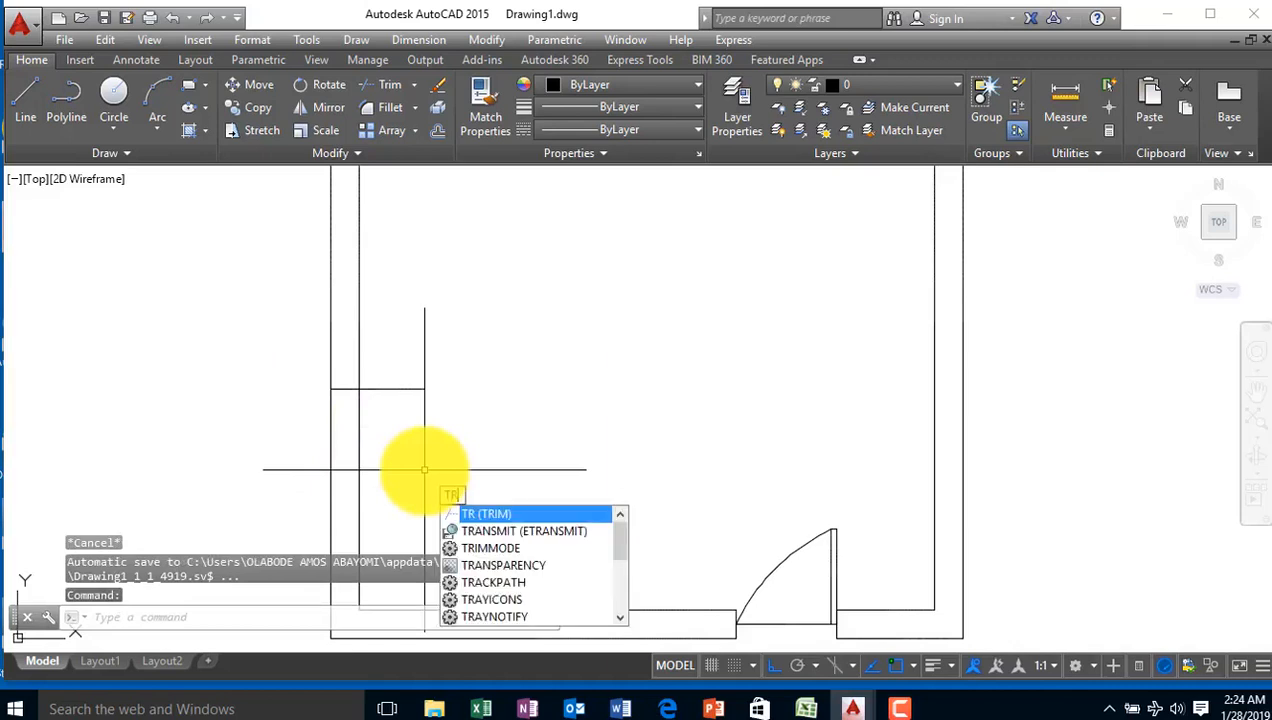
key(Return)
key(Return)
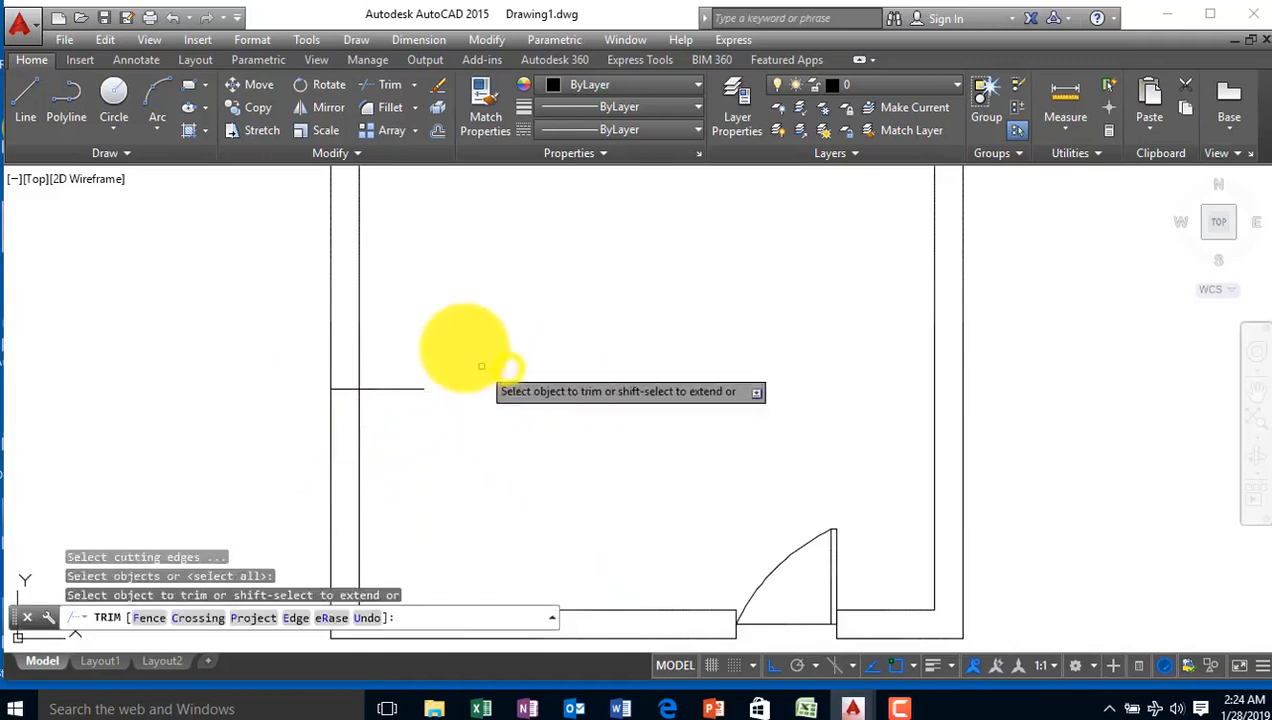
click(445, 342)
click(401, 437)
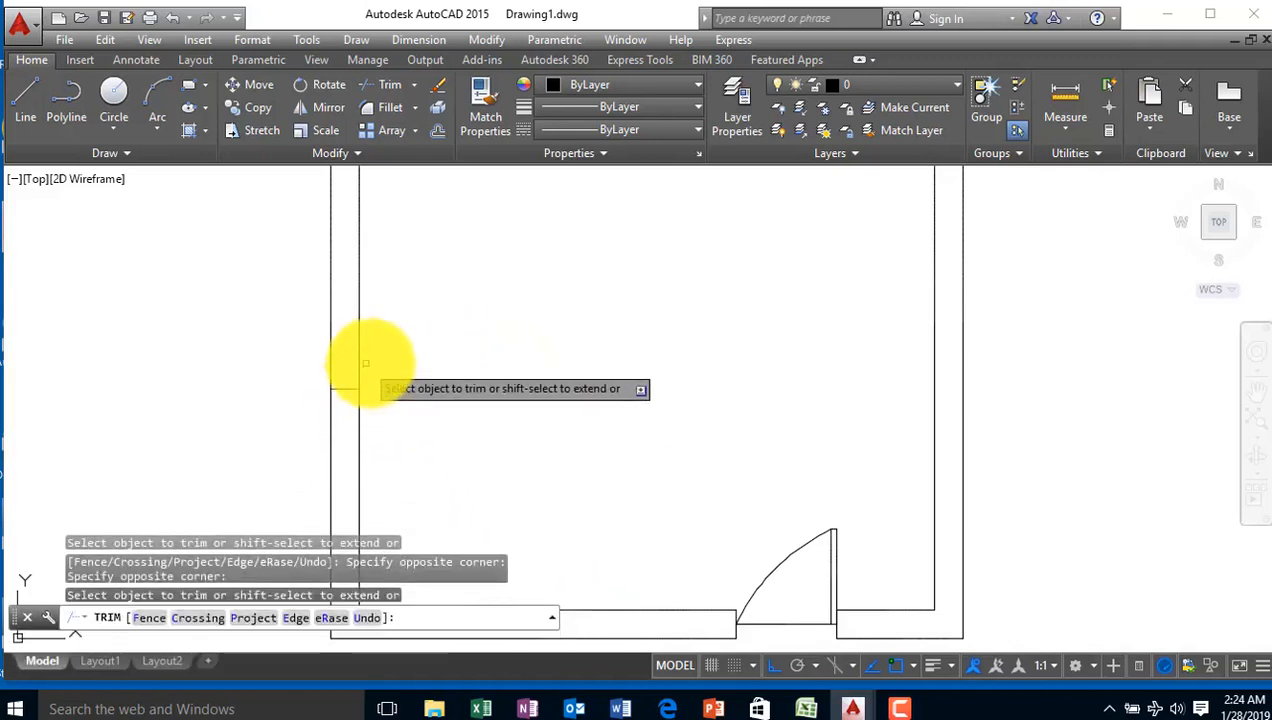
key(Escape)
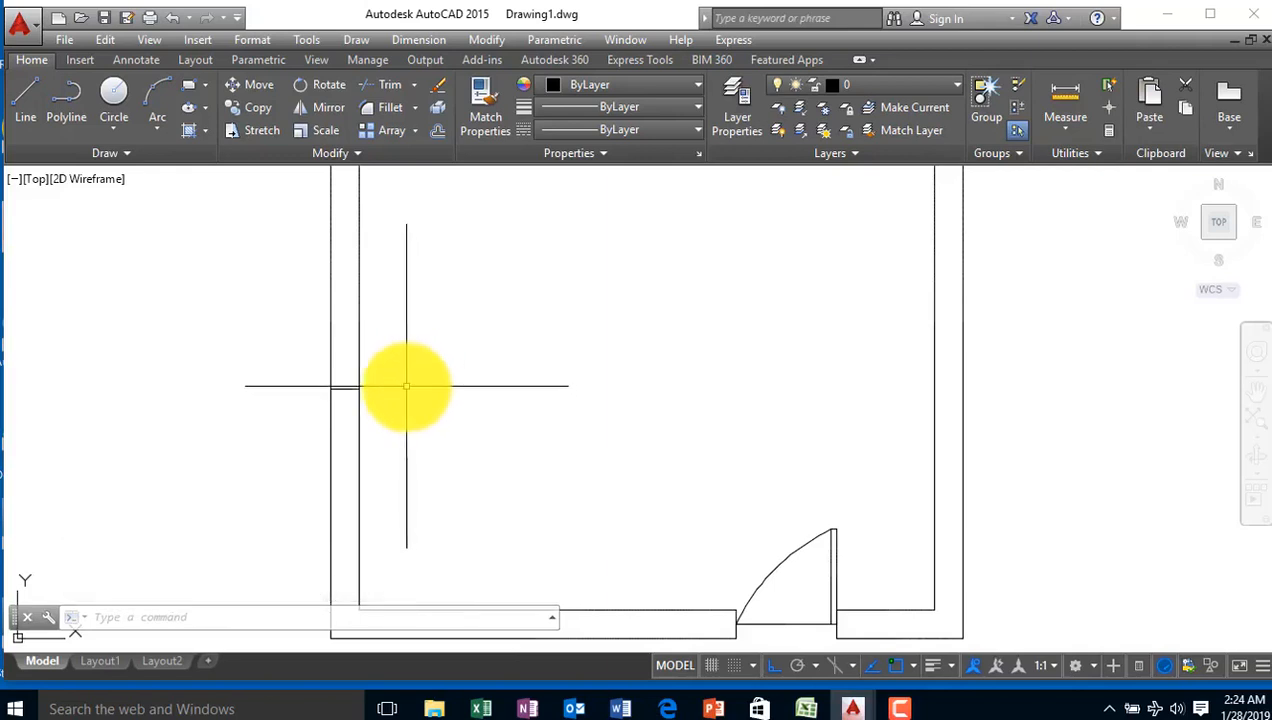
Offset the short line across the left wall 800 mm upward to mark the other end of the window
key(Return)
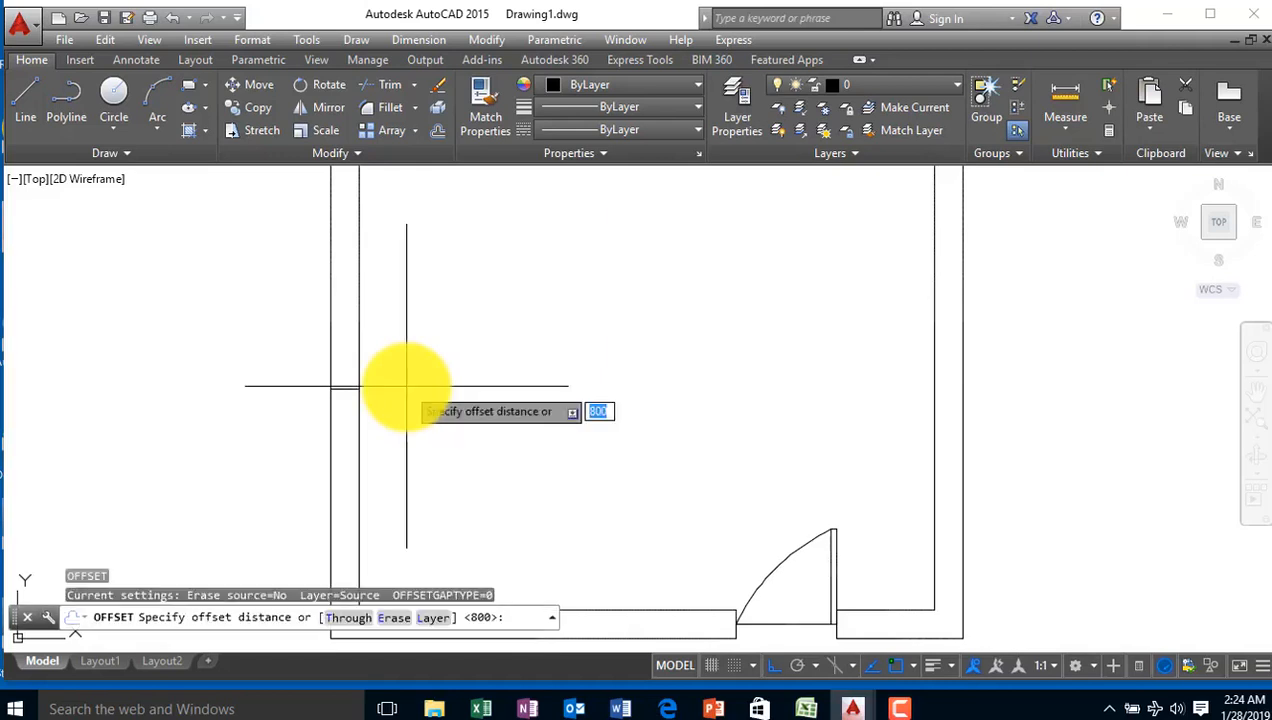
key(Return)
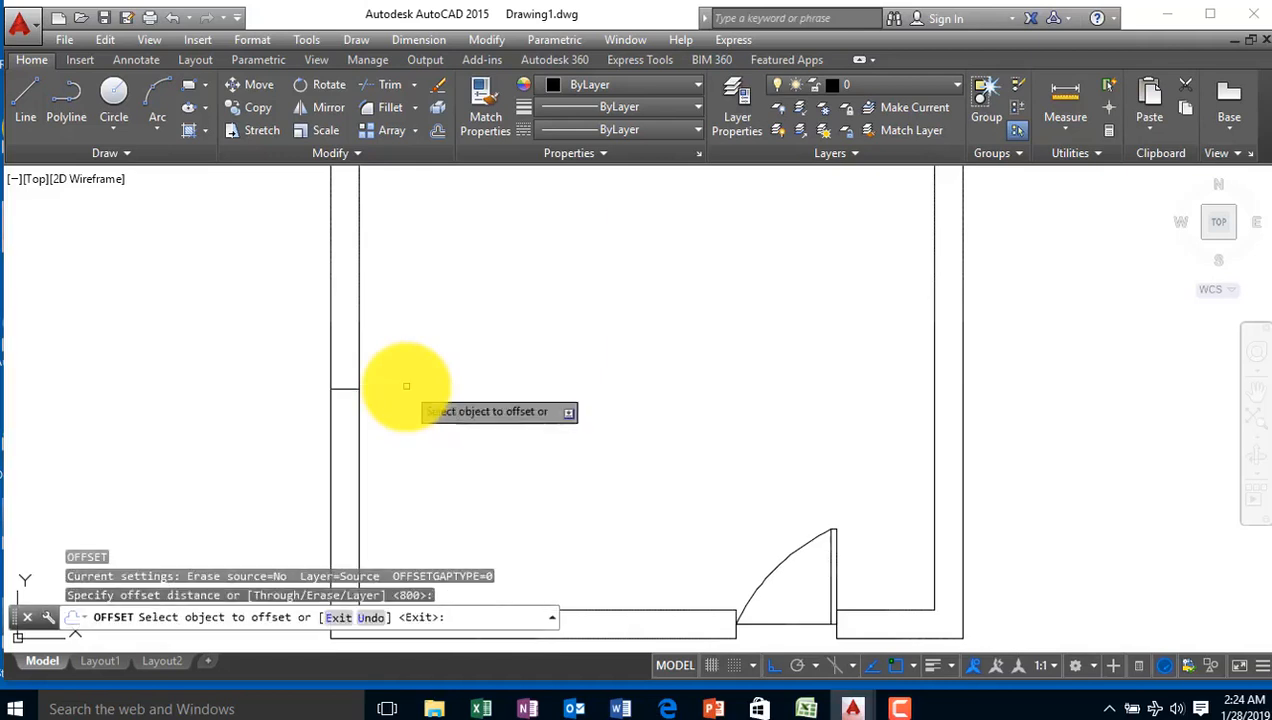
click(340, 388)
click(342, 338)
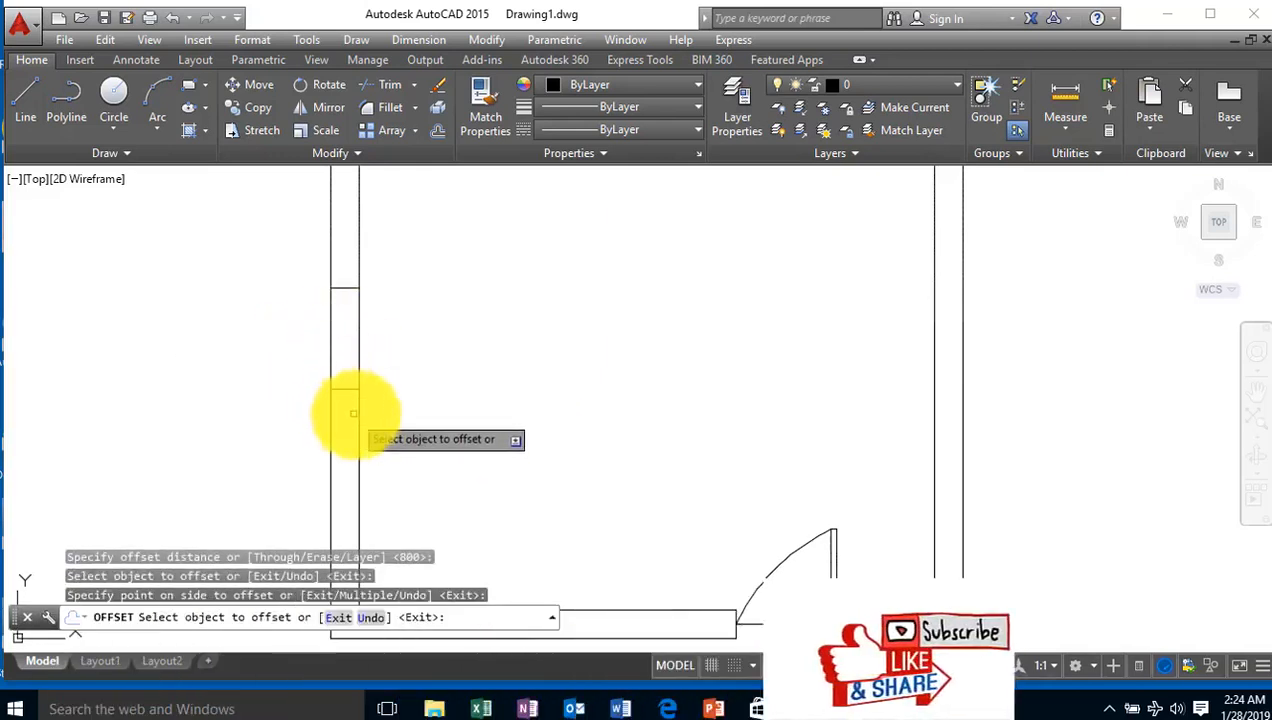
key(Escape)
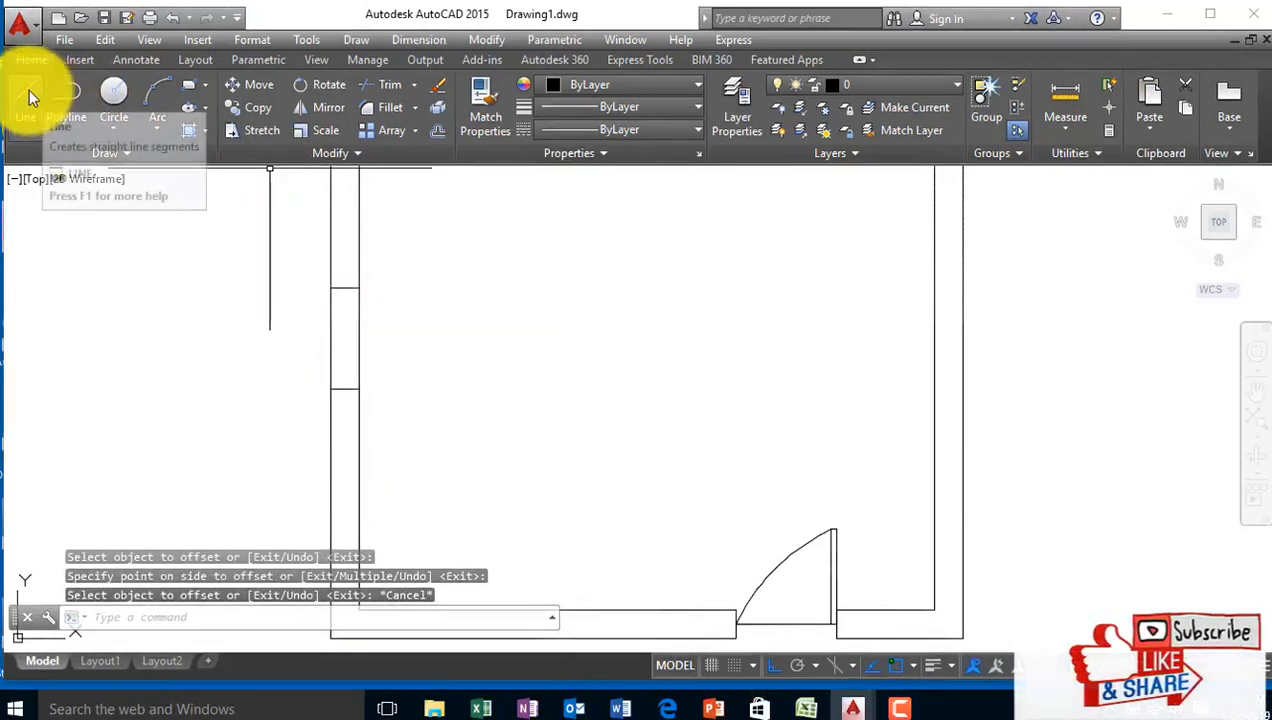
Draw a vertical centre line joining the midpoints of the two window end lines in the left wall
click(30, 98)
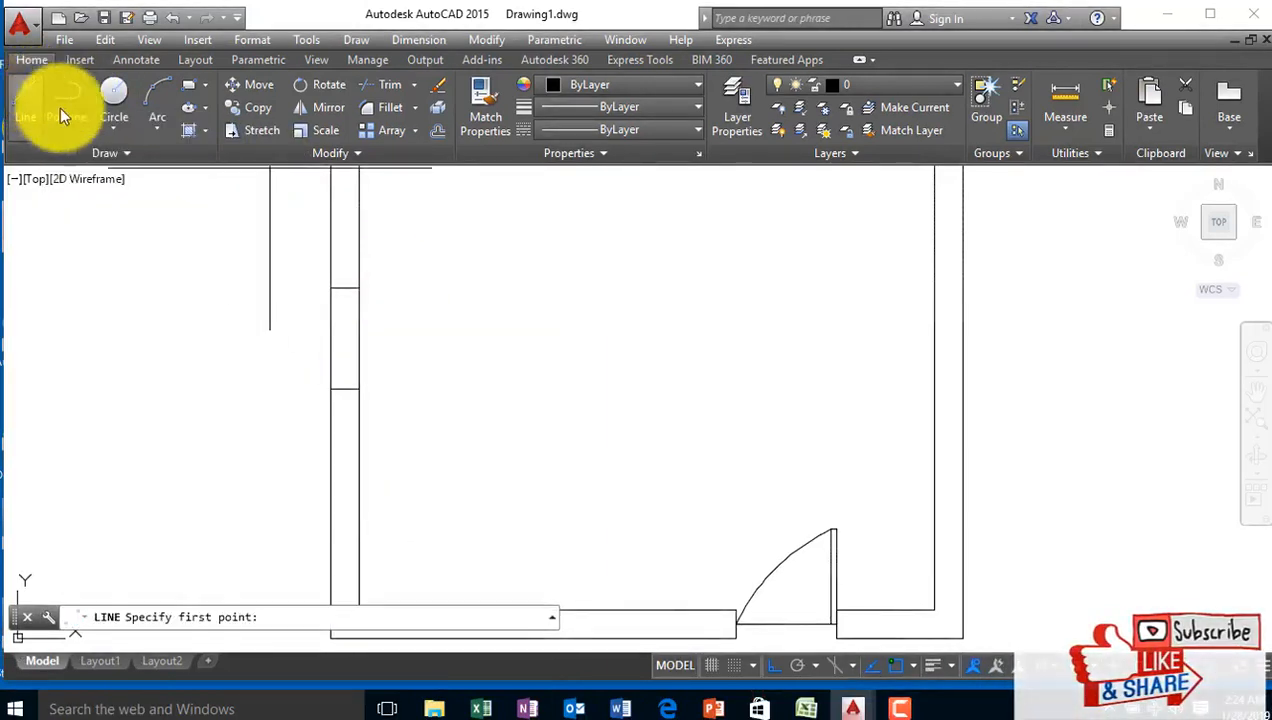
click(344, 288)
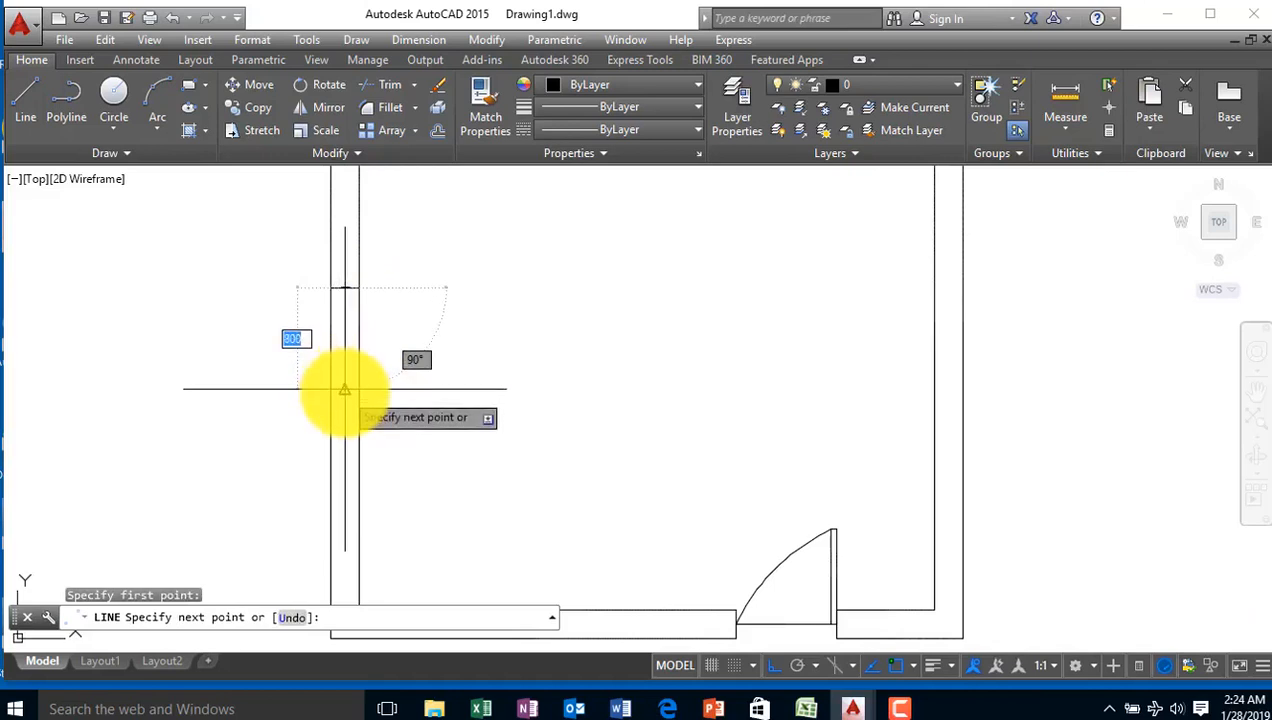
key(Escape)
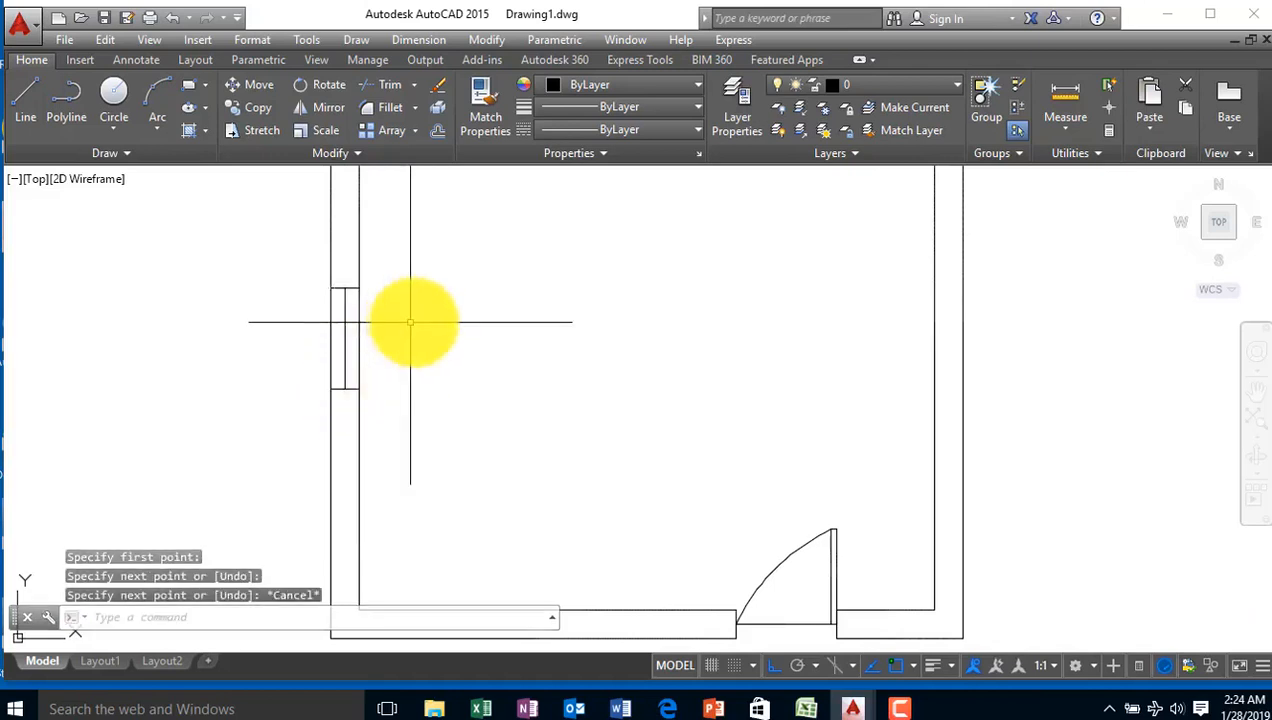
Offset the window's vertical centre line 50 mm to both the right and the left
scroll(412, 321, up, 5)
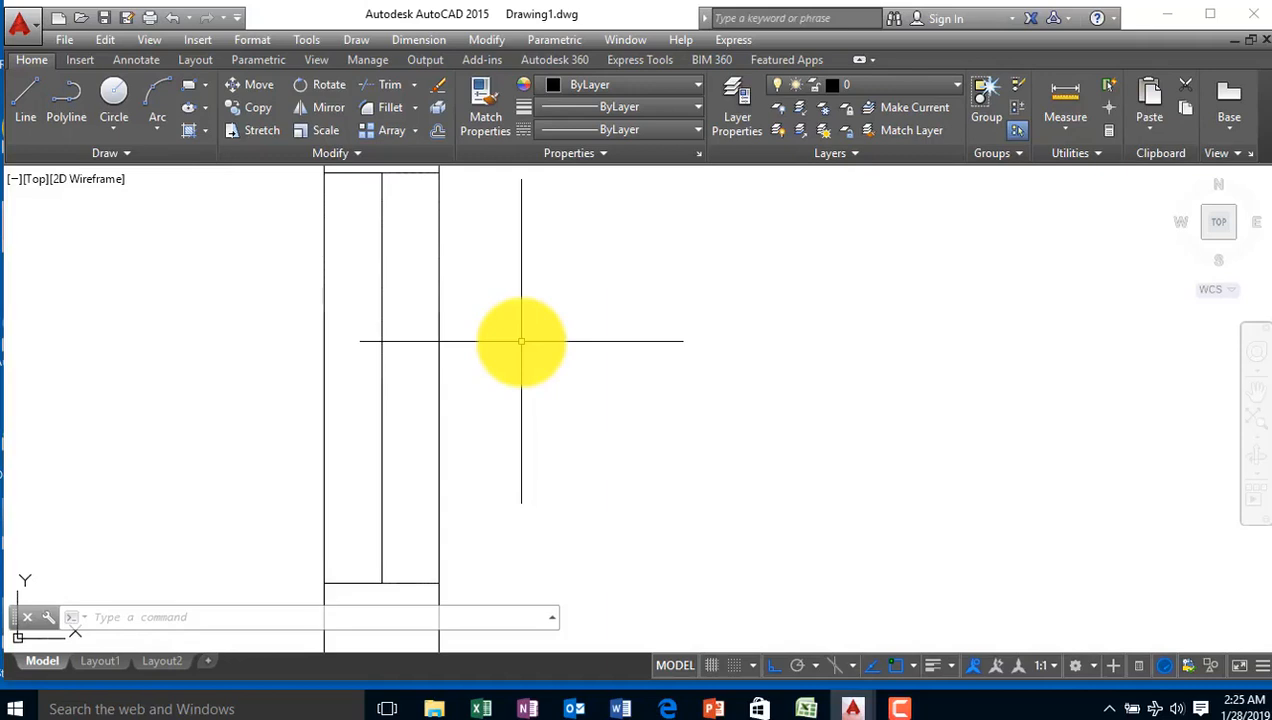
key(Return)
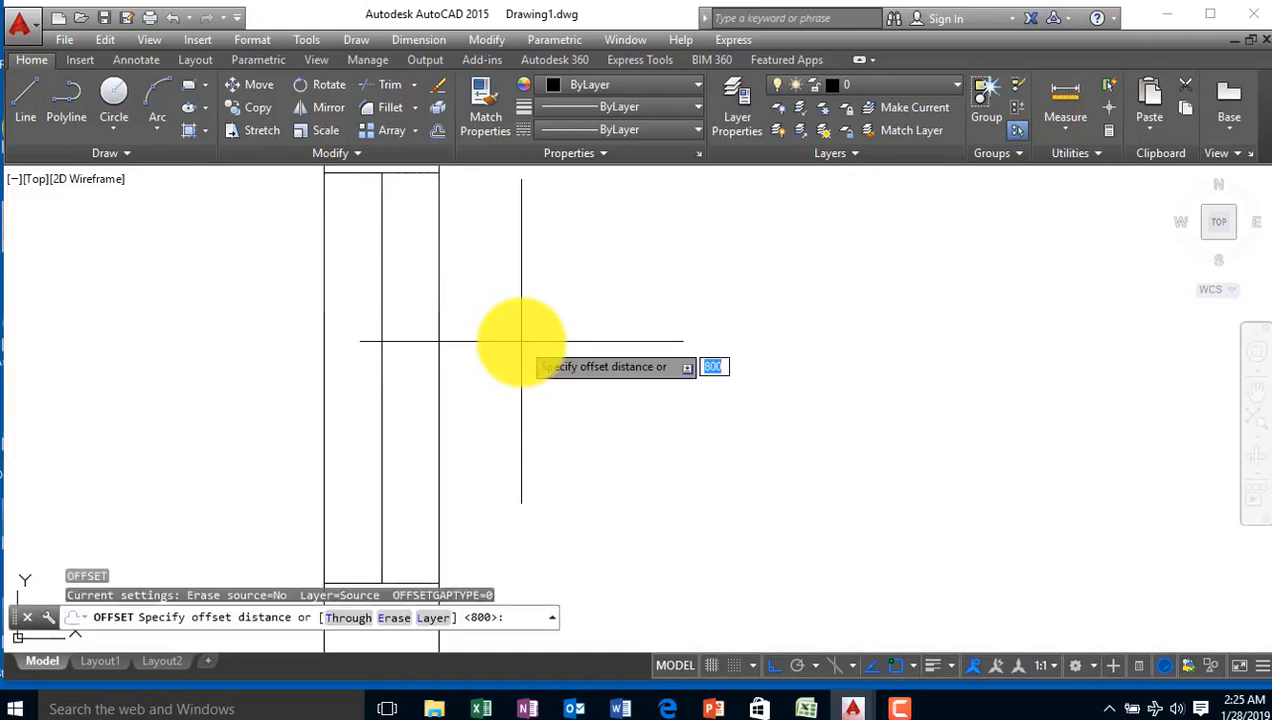
key(Return)
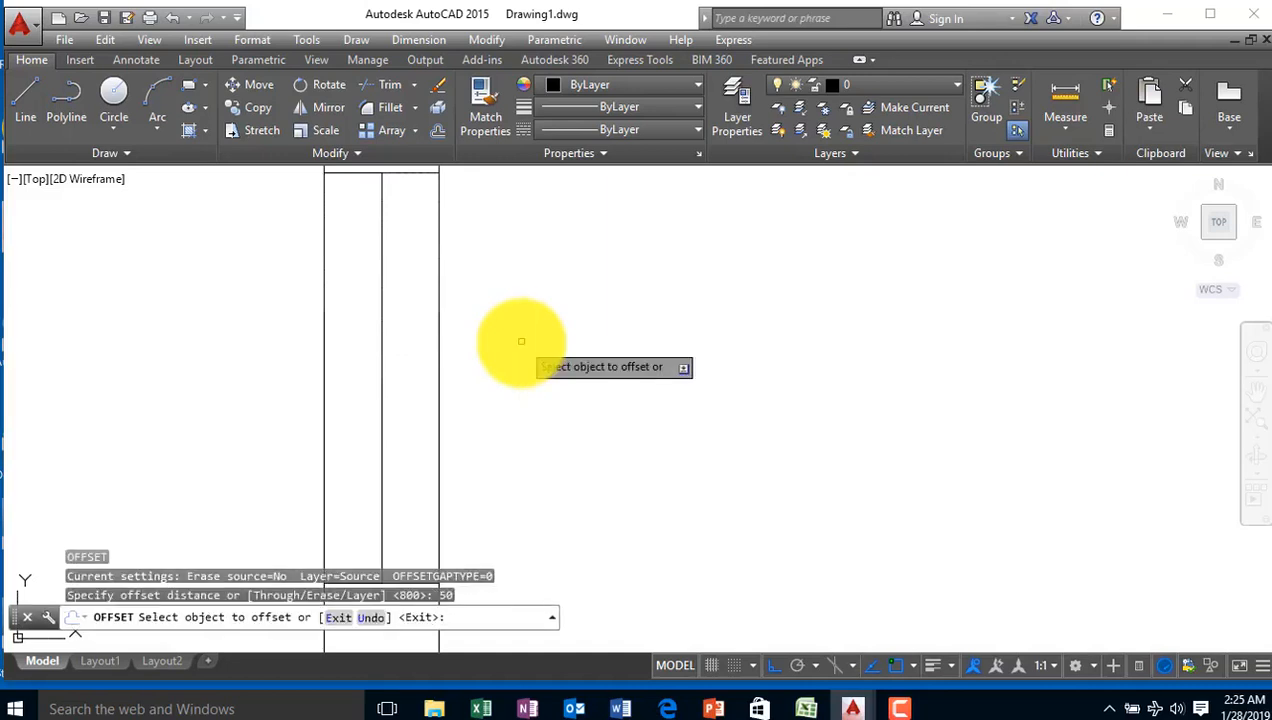
click(380, 341)
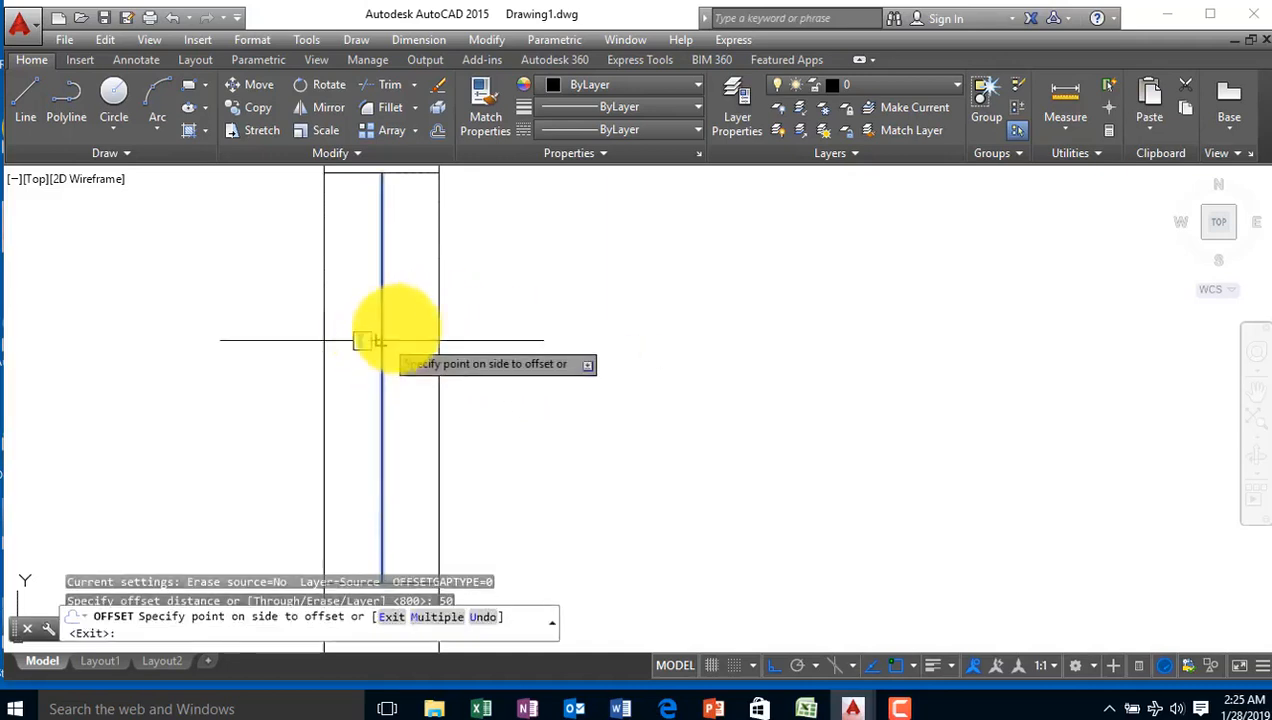
click(398, 334)
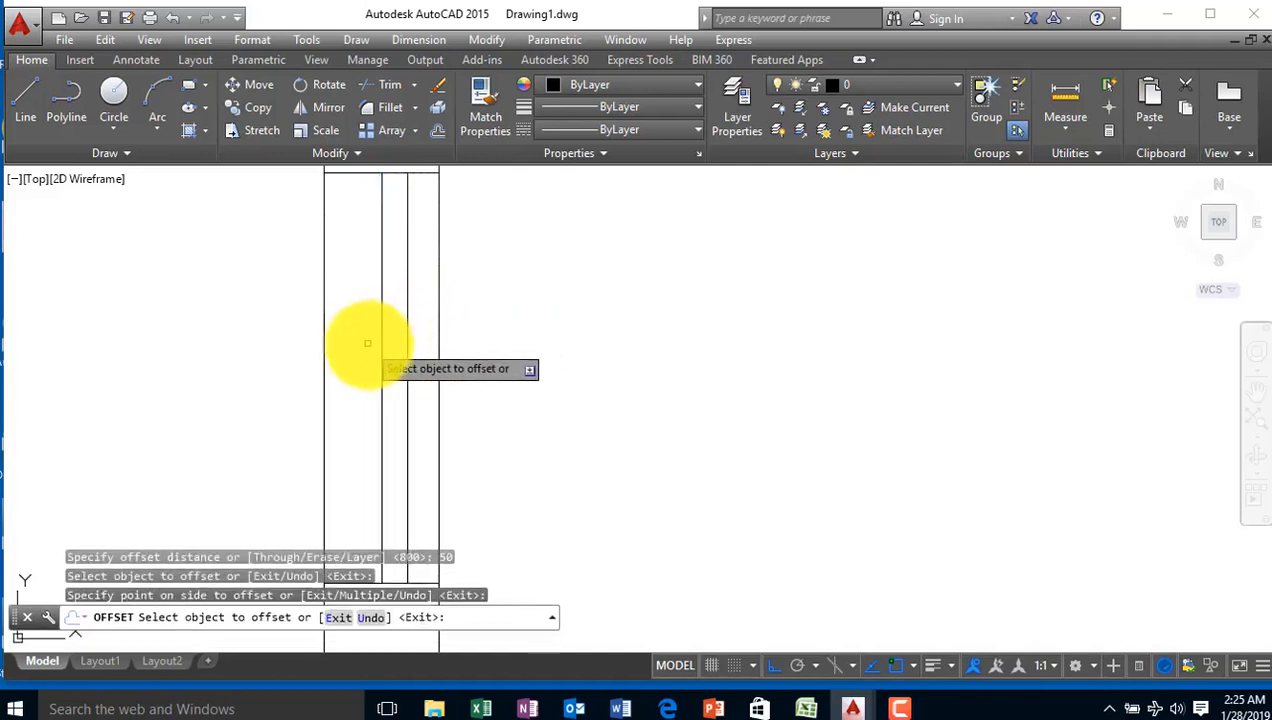
click(381, 345)
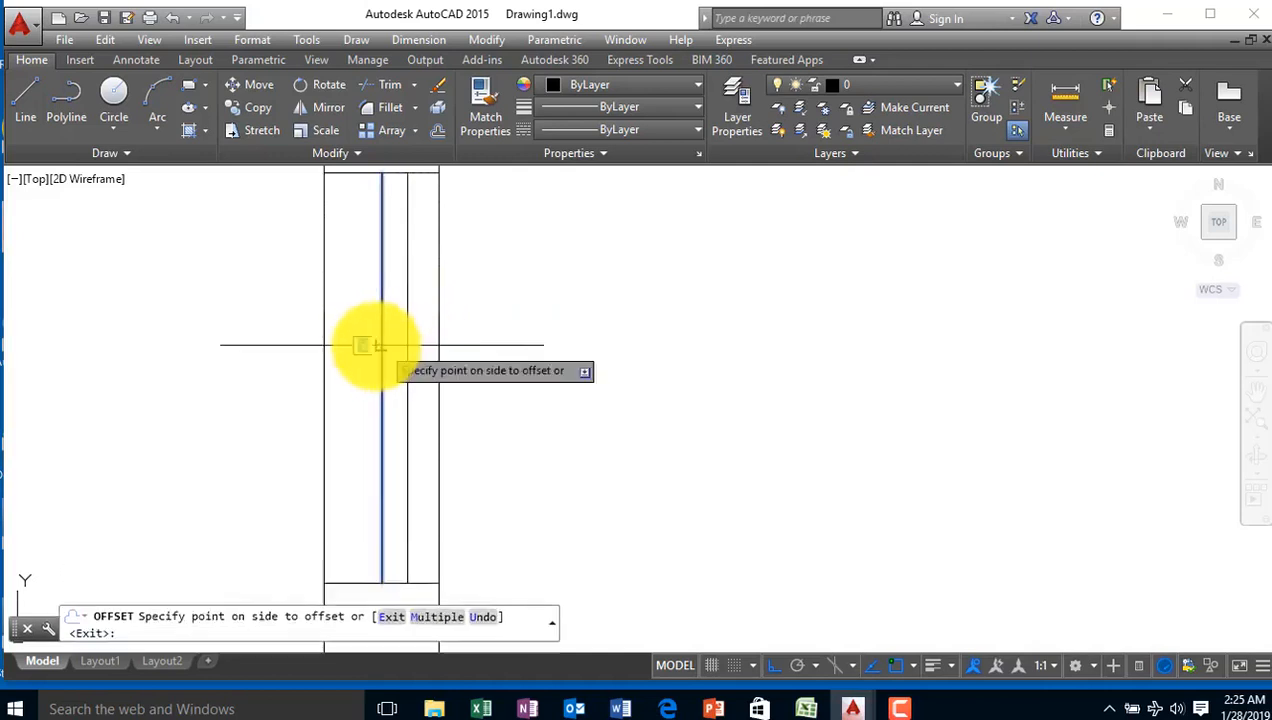
click(341, 346)
scroll(380, 321, down, 3)
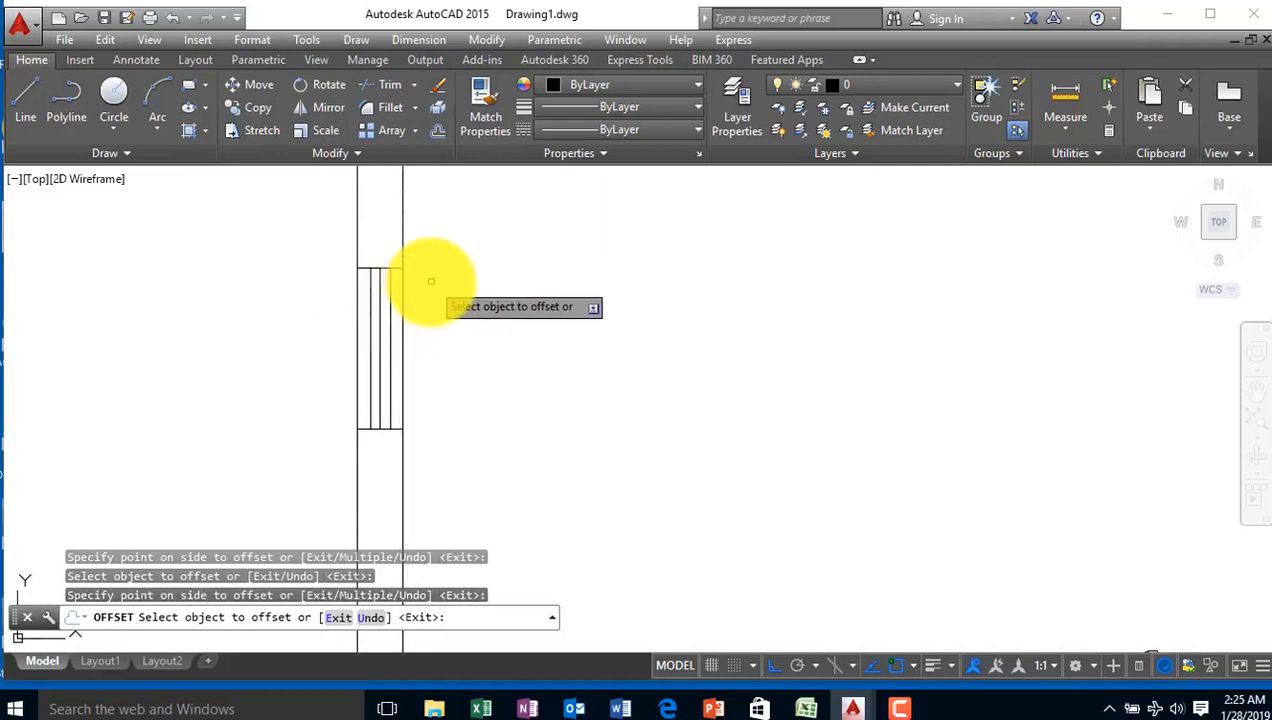
scroll(440, 284, up, 2)
key(Escape)
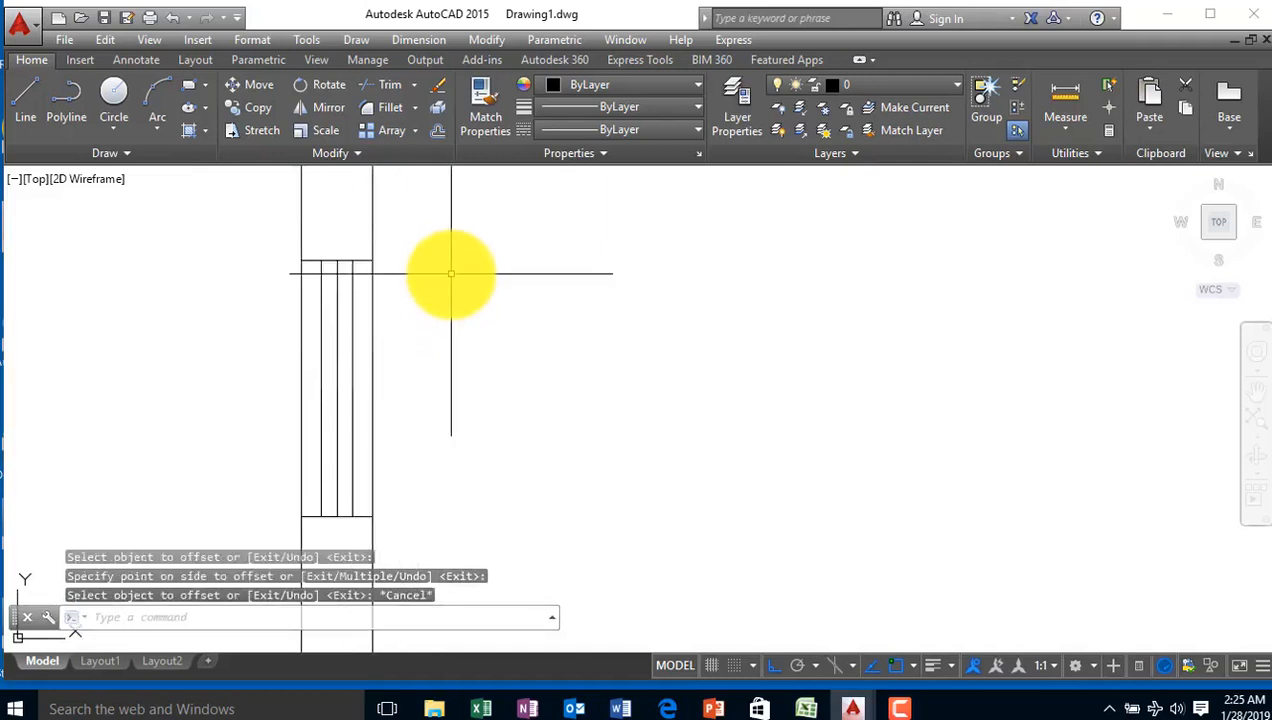
Offset the window's upper and lower end lines 50 mm inward to form the frame ends
key(Return)
key(Return)
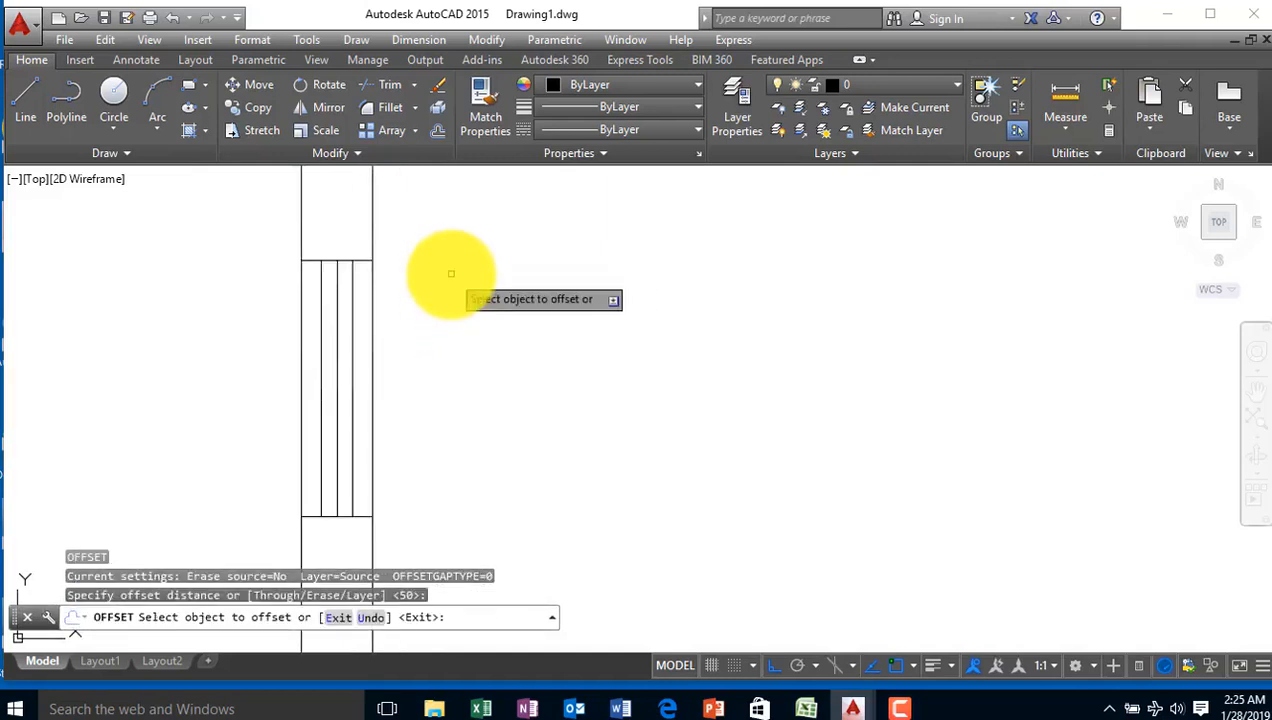
click(371, 261)
click(369, 277)
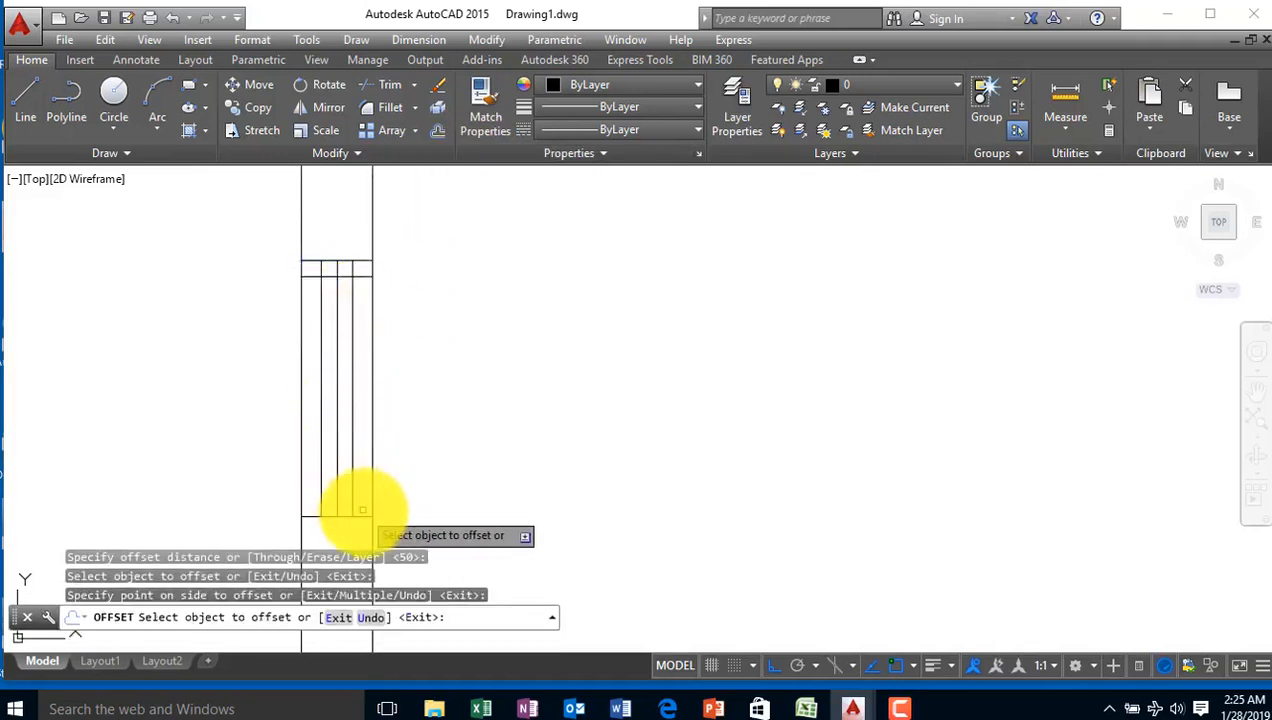
click(366, 516)
click(363, 486)
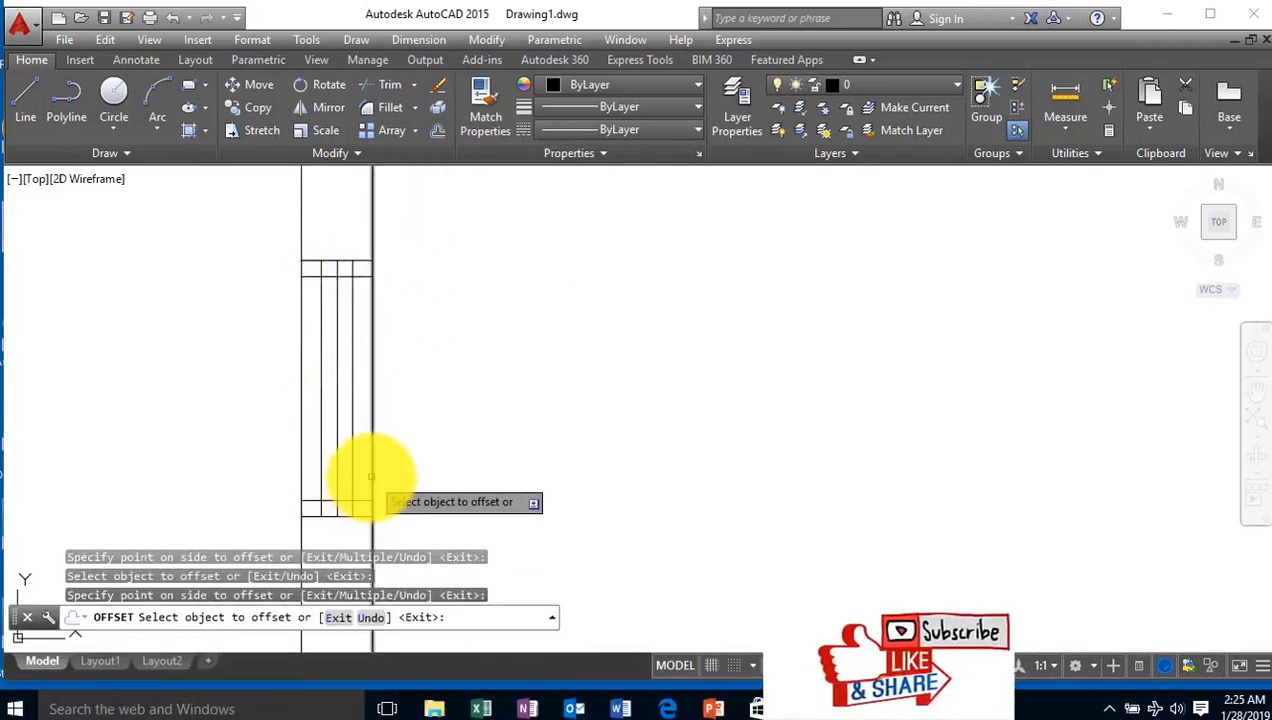
key(Escape)
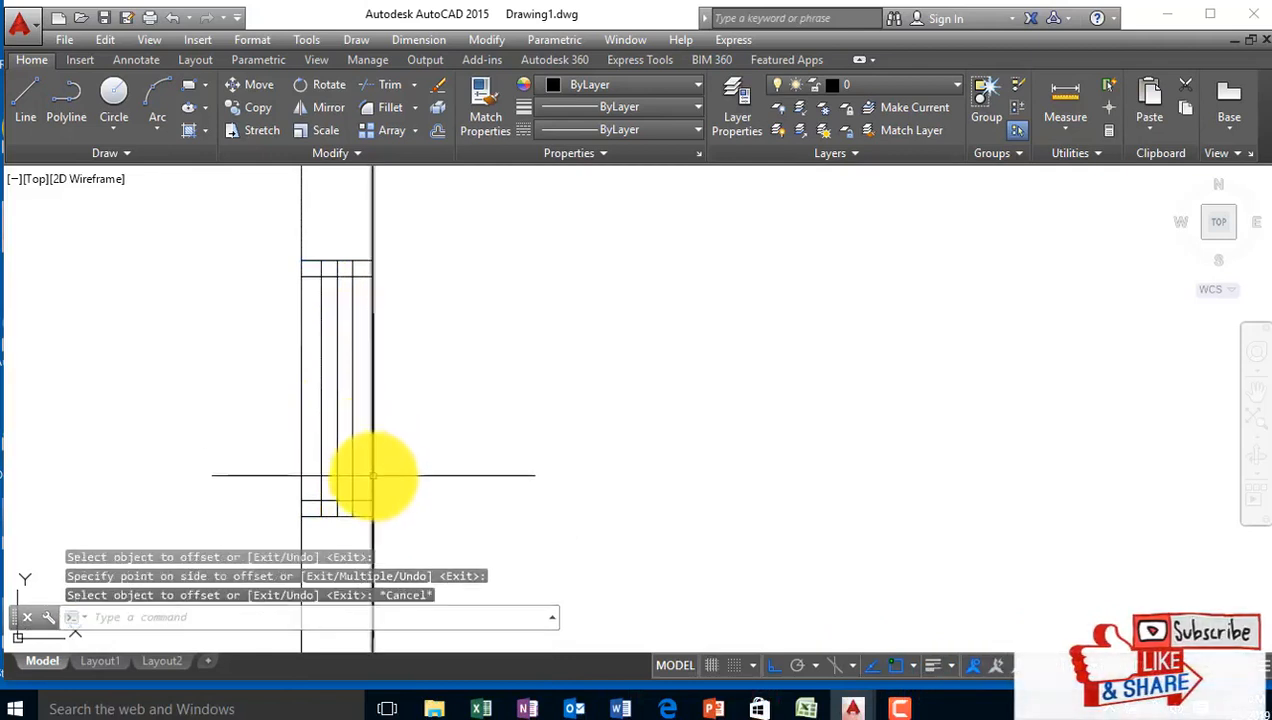
Trim the window's lower inner frame line outside the two outer vertical lines, and the centre line below that frame line
scroll(372, 477, up, 2)
text(tr)
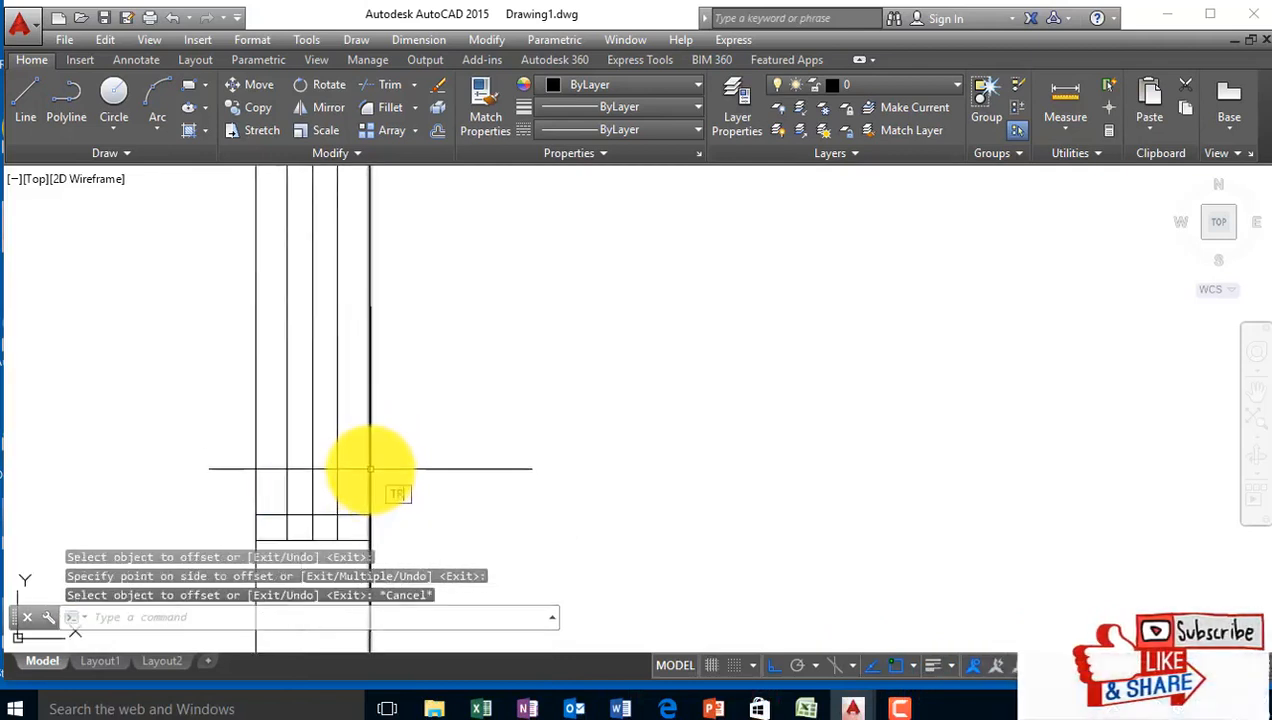
key(Return)
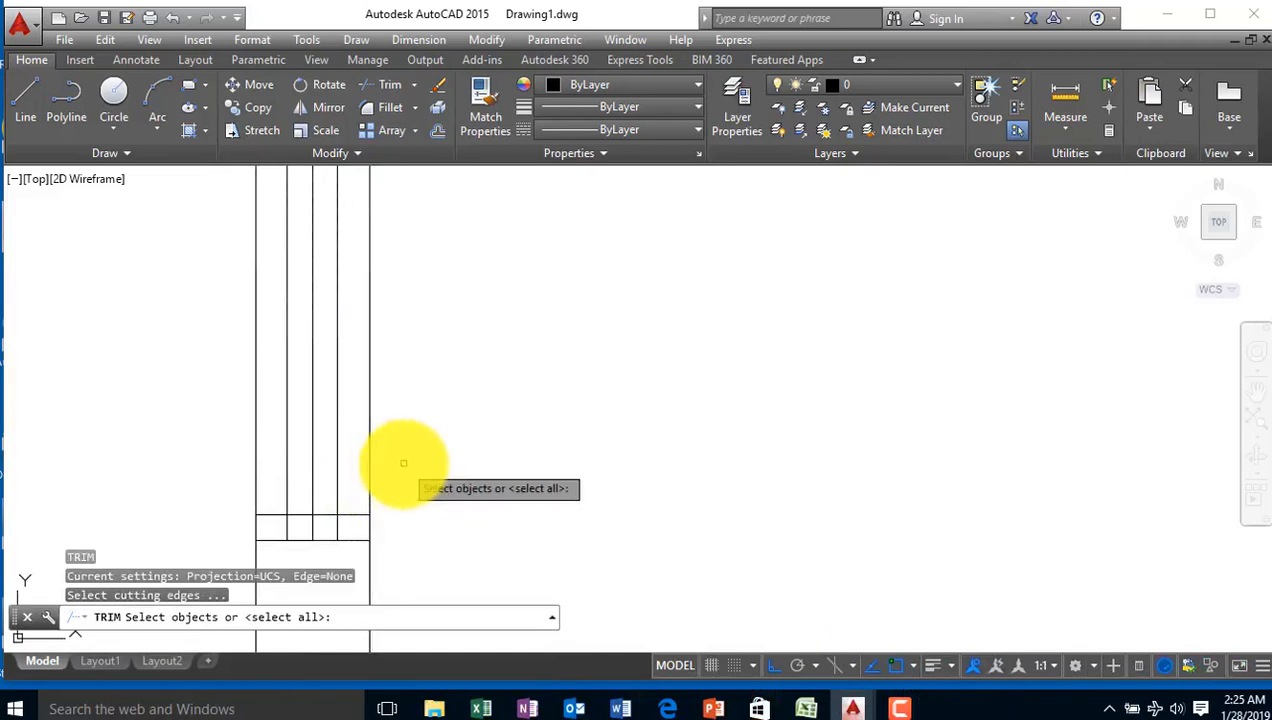
key(Return)
scroll(352, 497, up, 4)
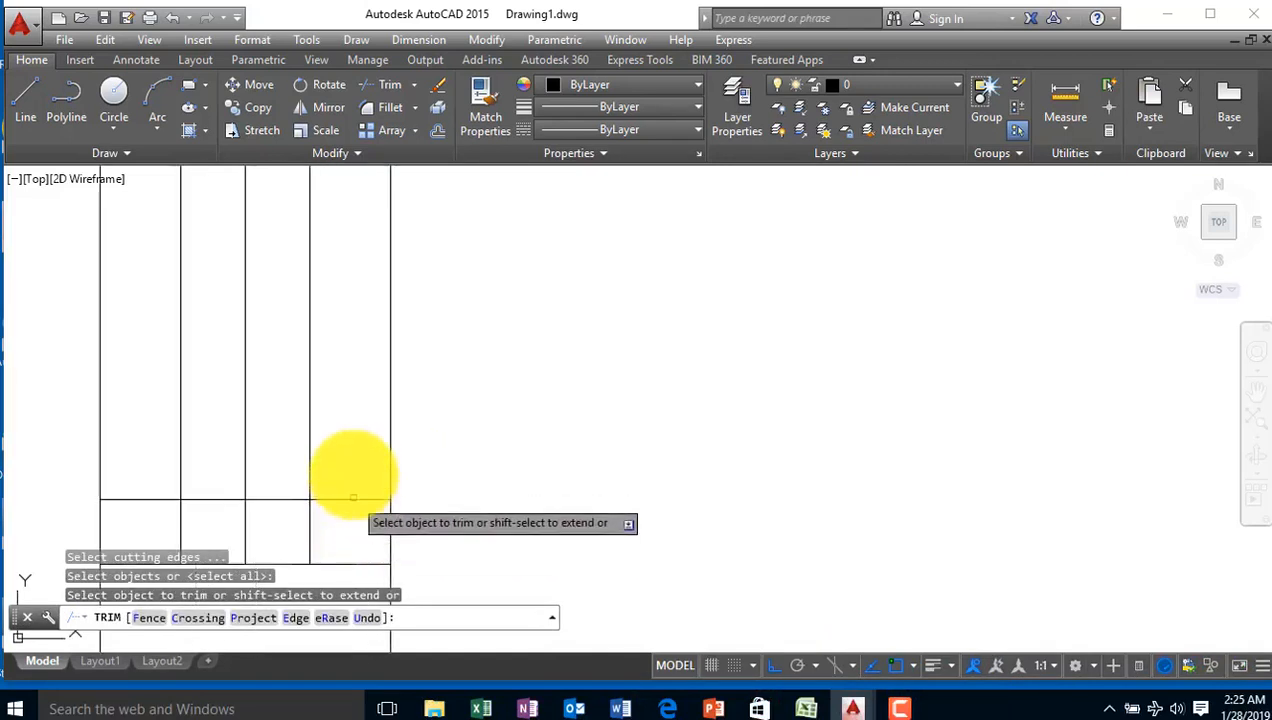
click(352, 469)
click(356, 517)
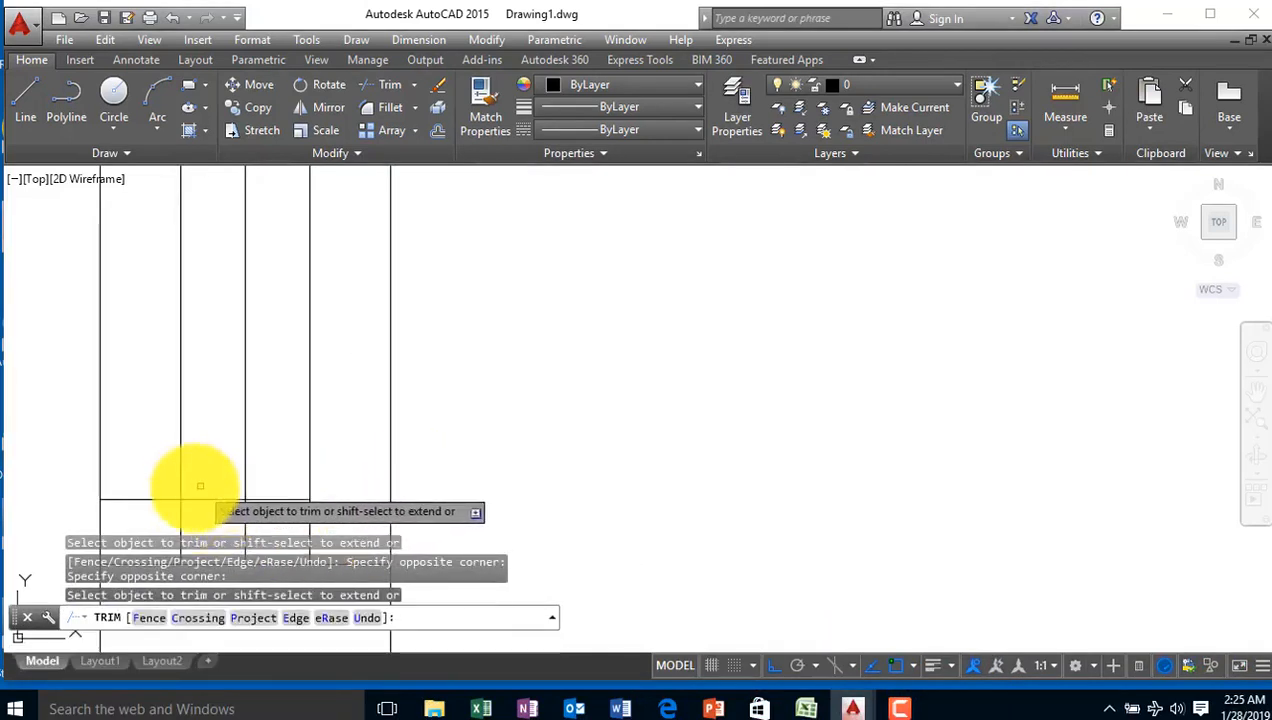
click(160, 478)
click(162, 516)
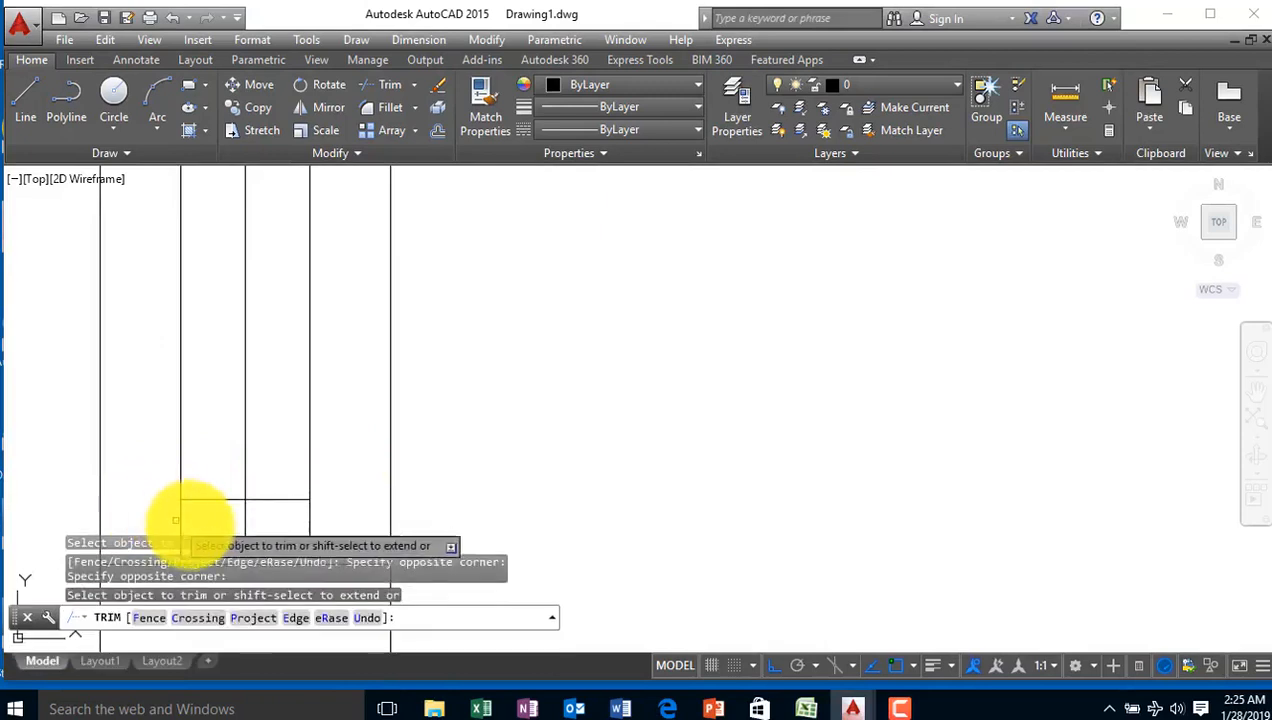
click(258, 514)
click(231, 522)
Trim the window's upper inner frame line outside the two outer vertical lines, and the centre line above that frame line
scroll(236, 476, down, 6)
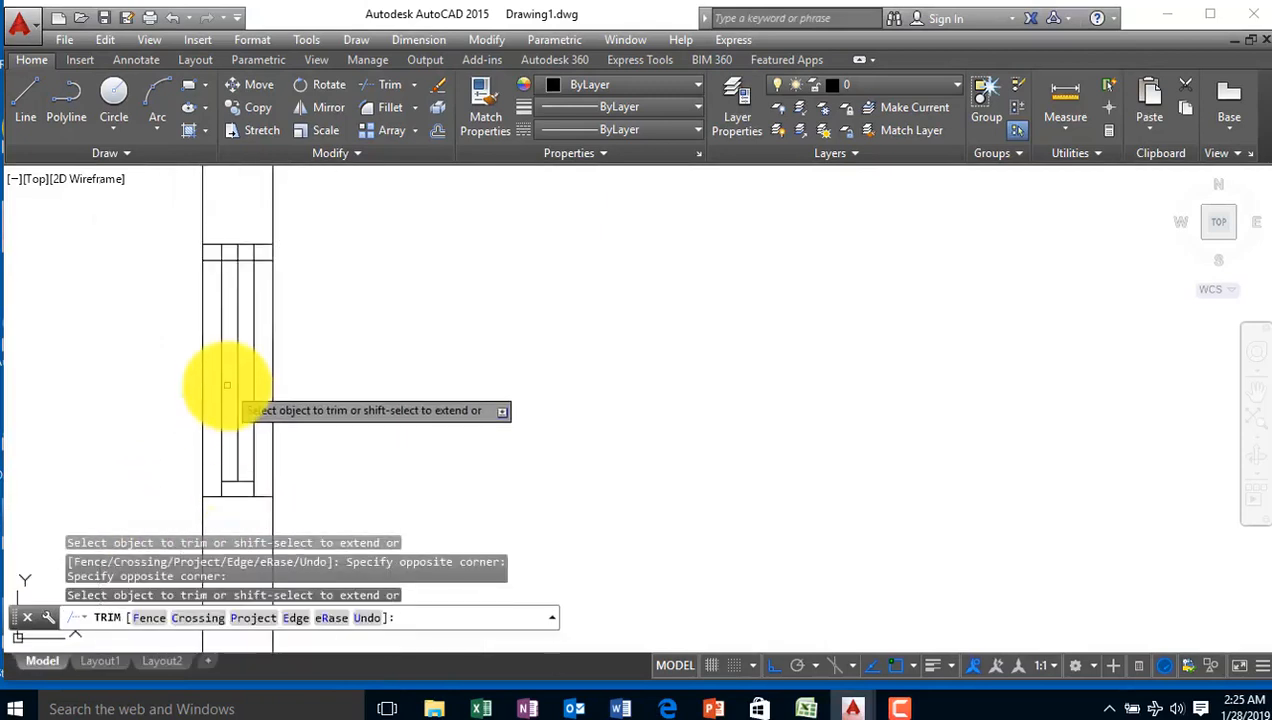
scroll(219, 250, up, 4)
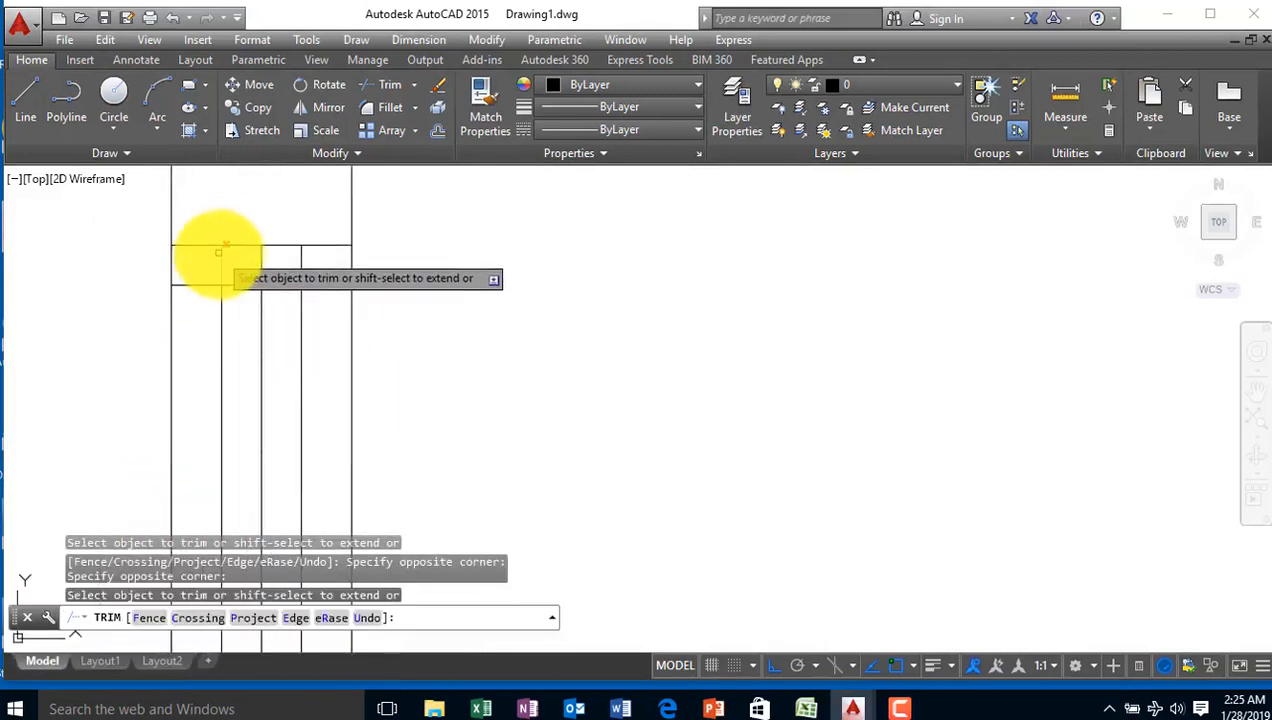
click(186, 315)
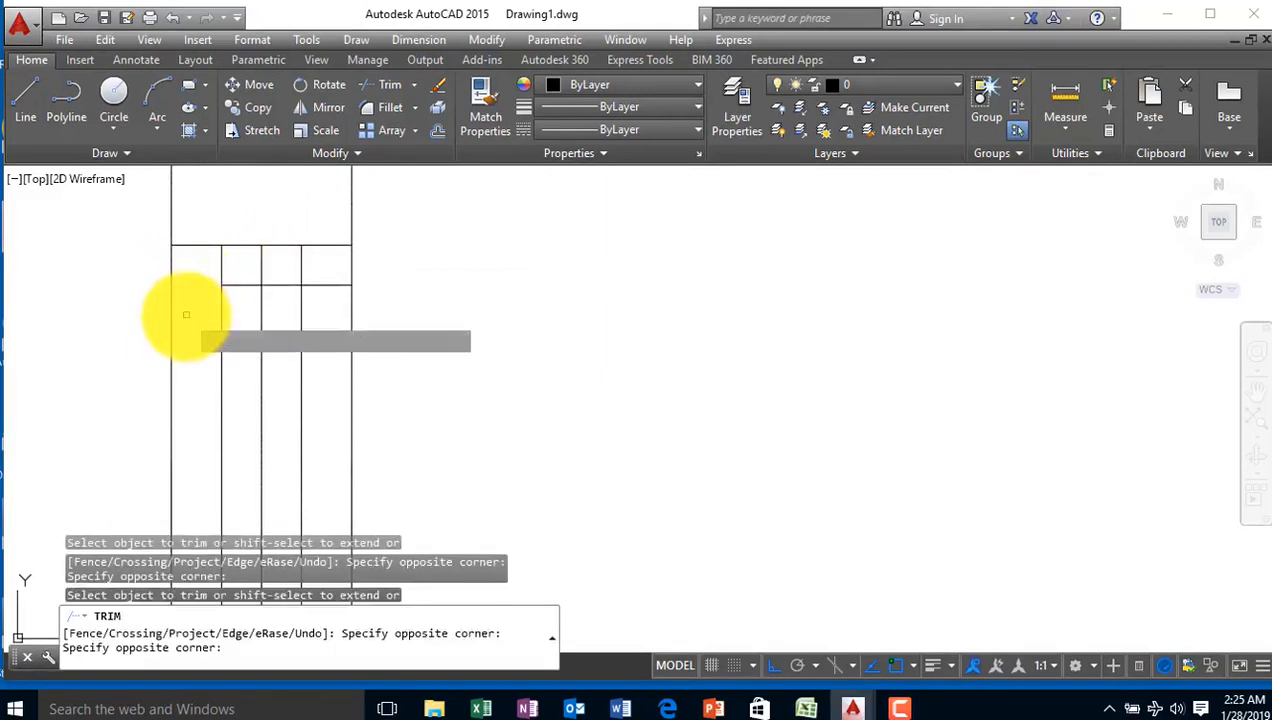
click(331, 273)
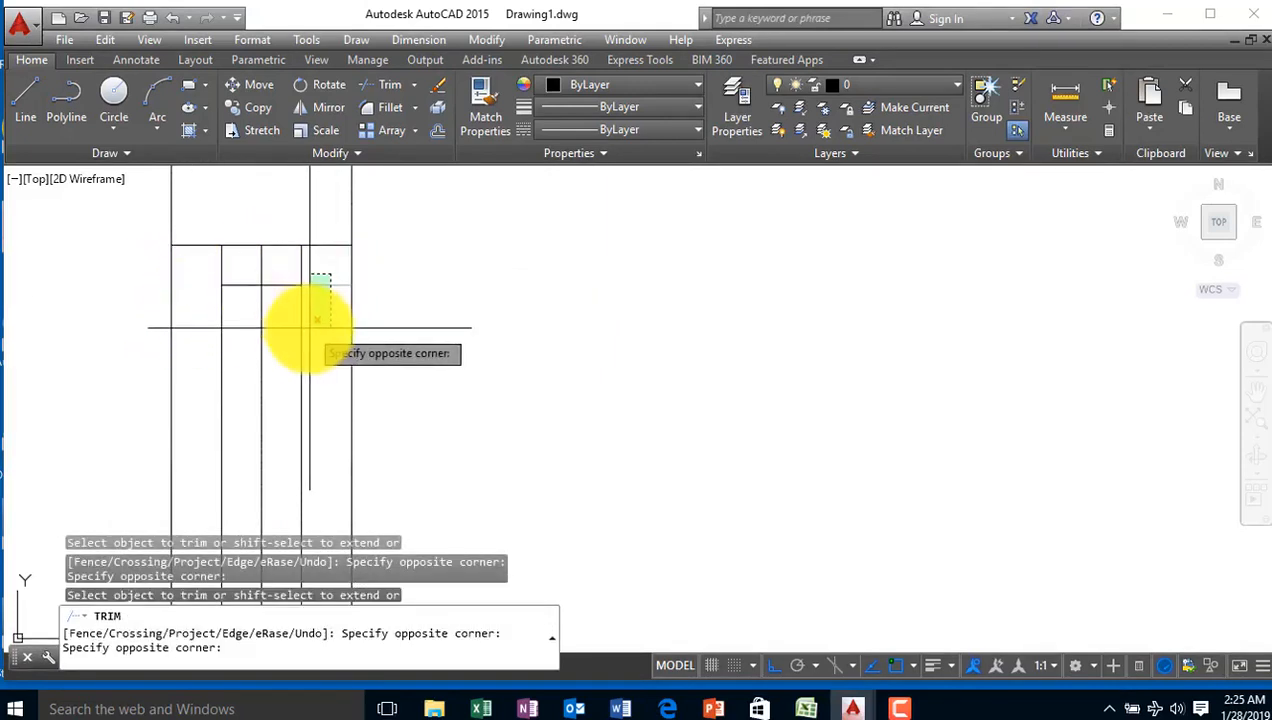
click(310, 327)
click(263, 264)
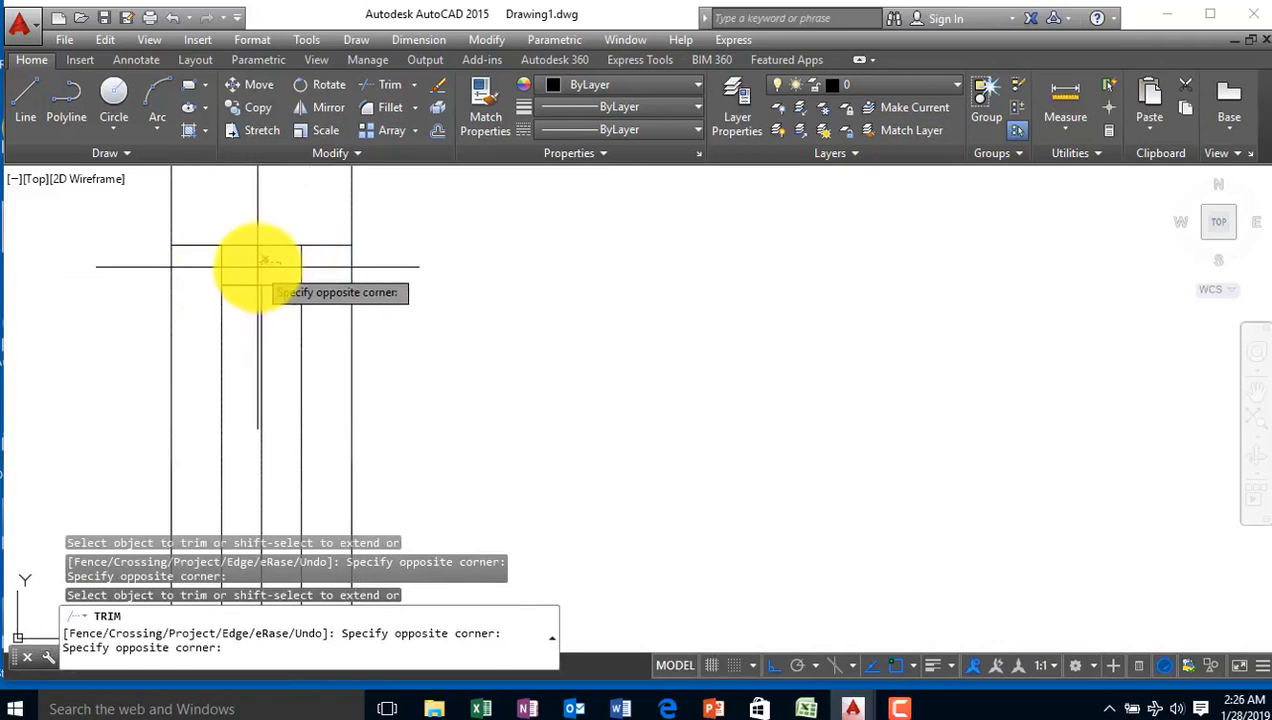
click(256, 268)
scroll(516, 278, down, 9)
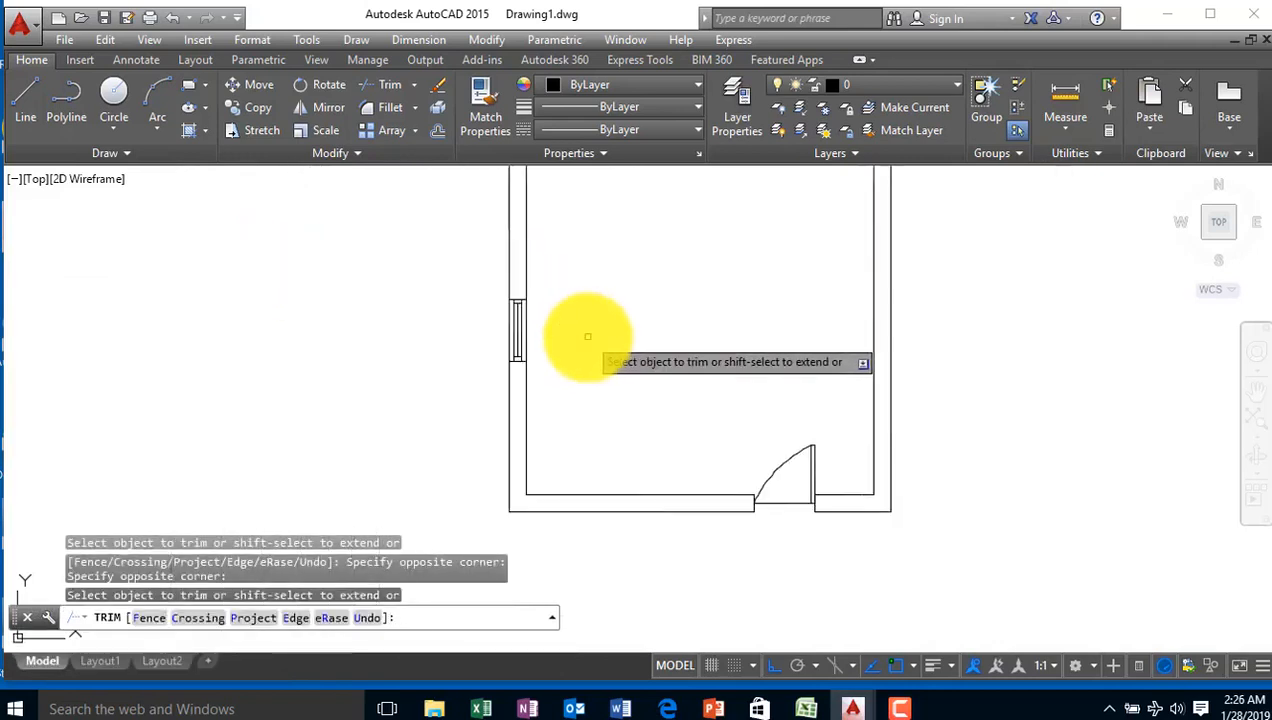
scroll(730, 360, down, 3)
scroll(746, 355, up, 3)
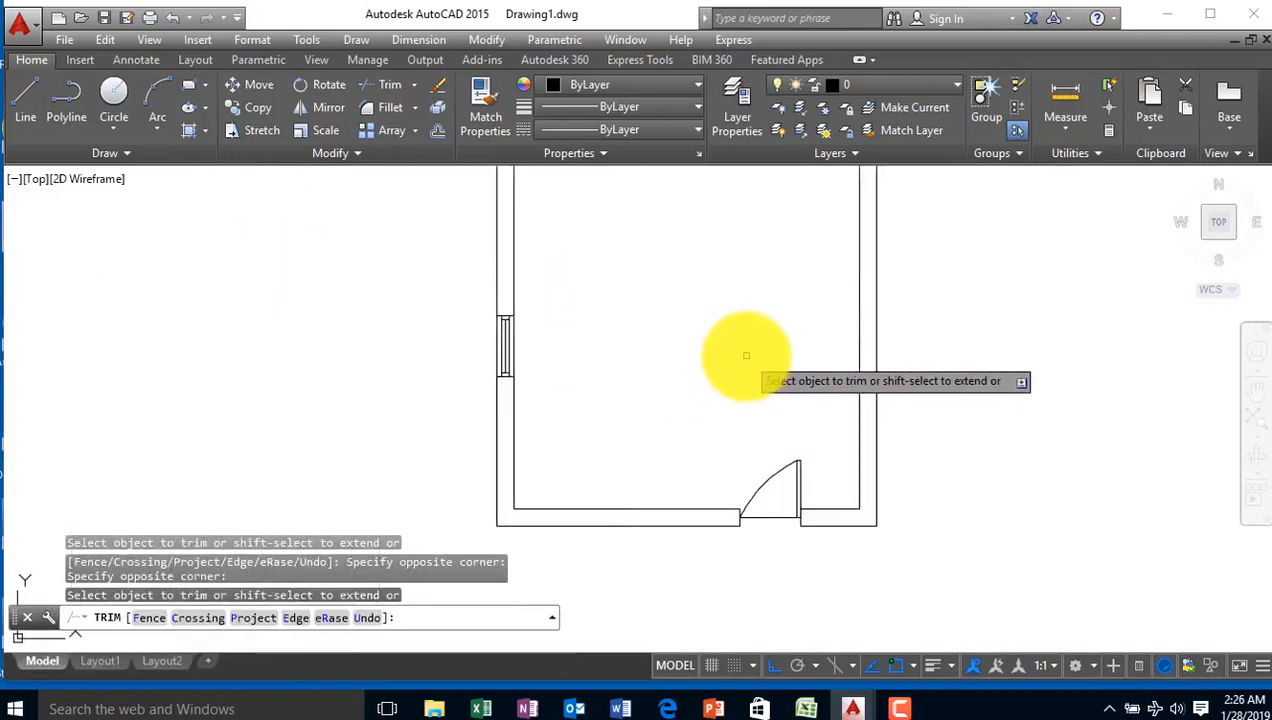
scroll(744, 350, up, 2)
key(Escape)
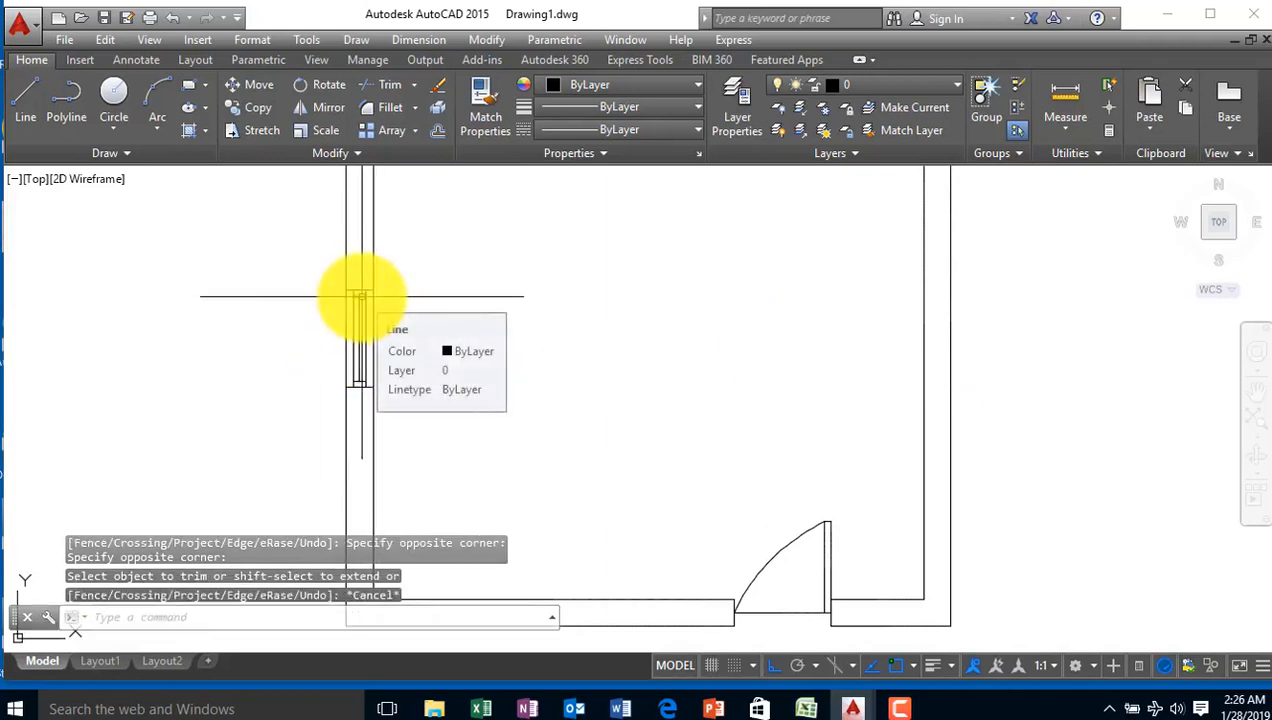
Mirror the complete left-wall window onto the right wall about the room's vertical midline, keeping the original
scroll(397, 300, up, 2)
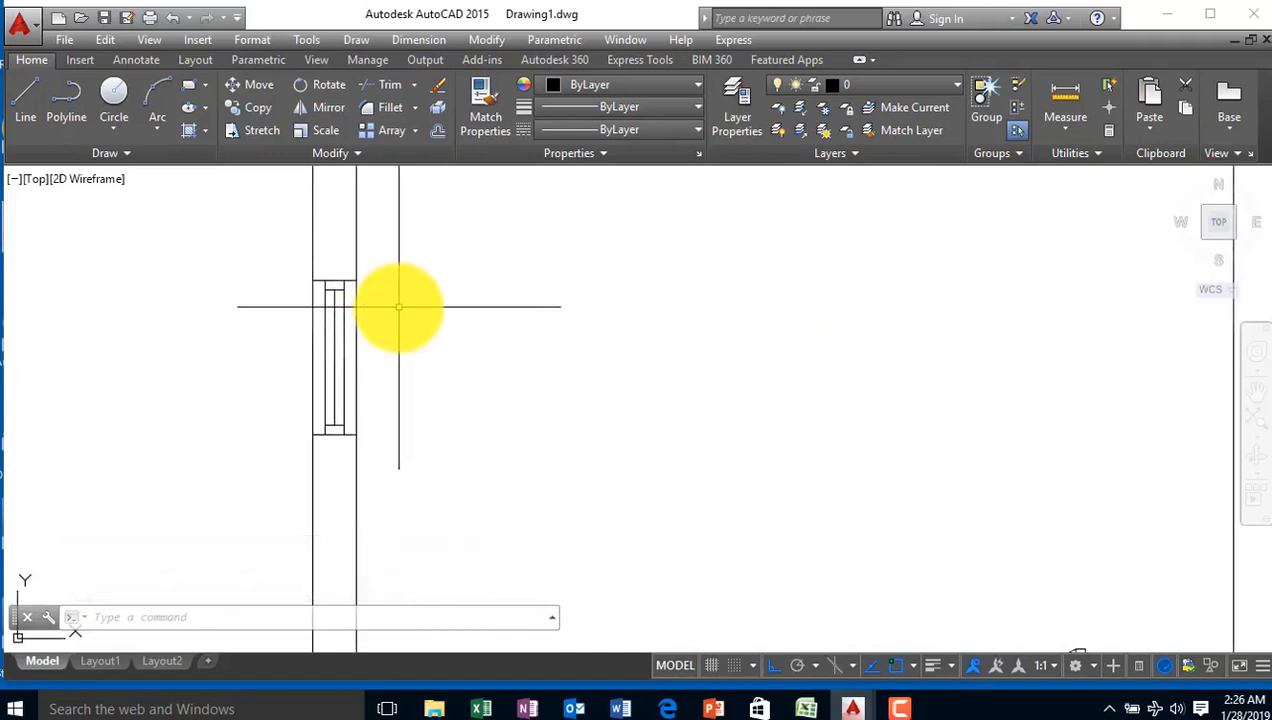
scroll(334, 259, up, 2)
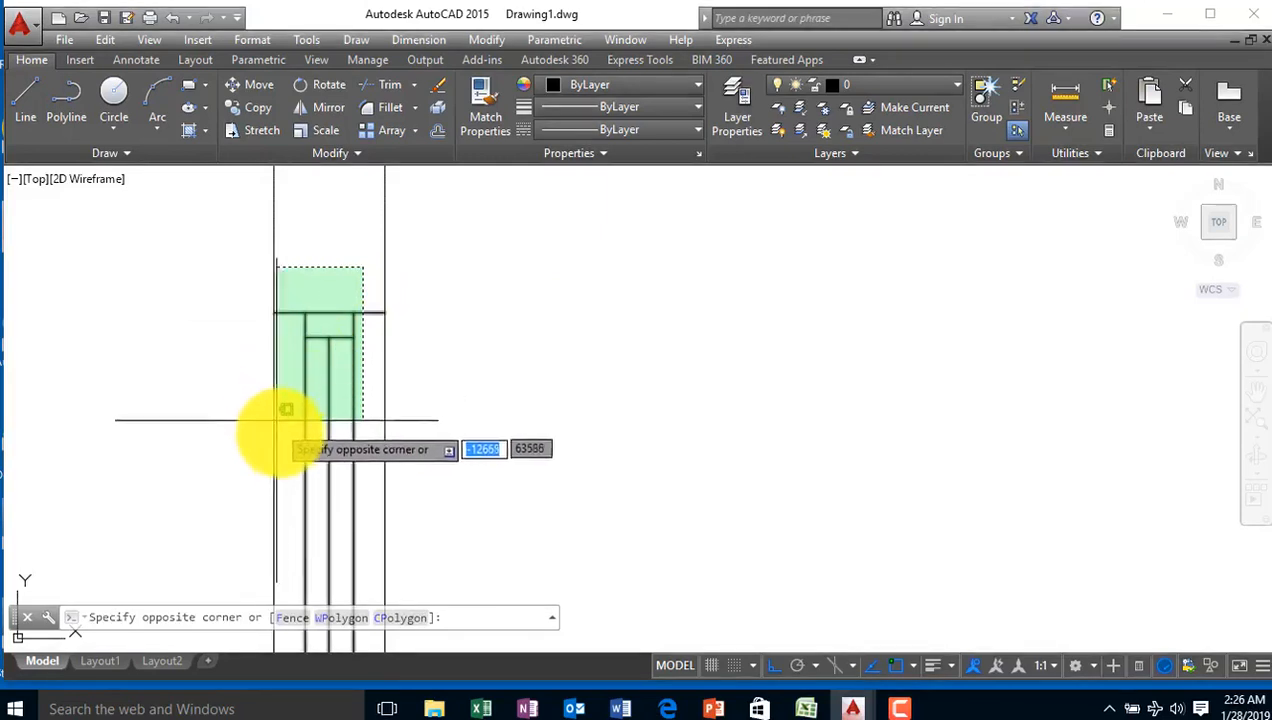
scroll(290, 432, down, 3)
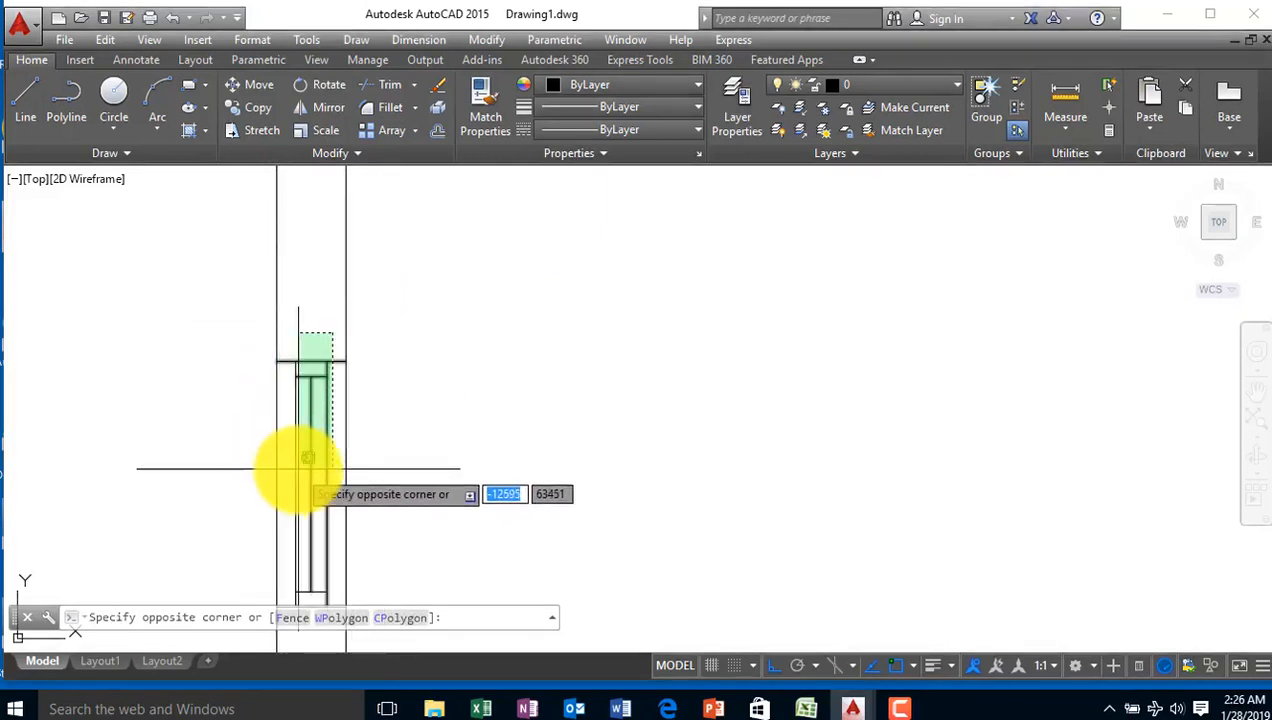
scroll(290, 432, down, 4)
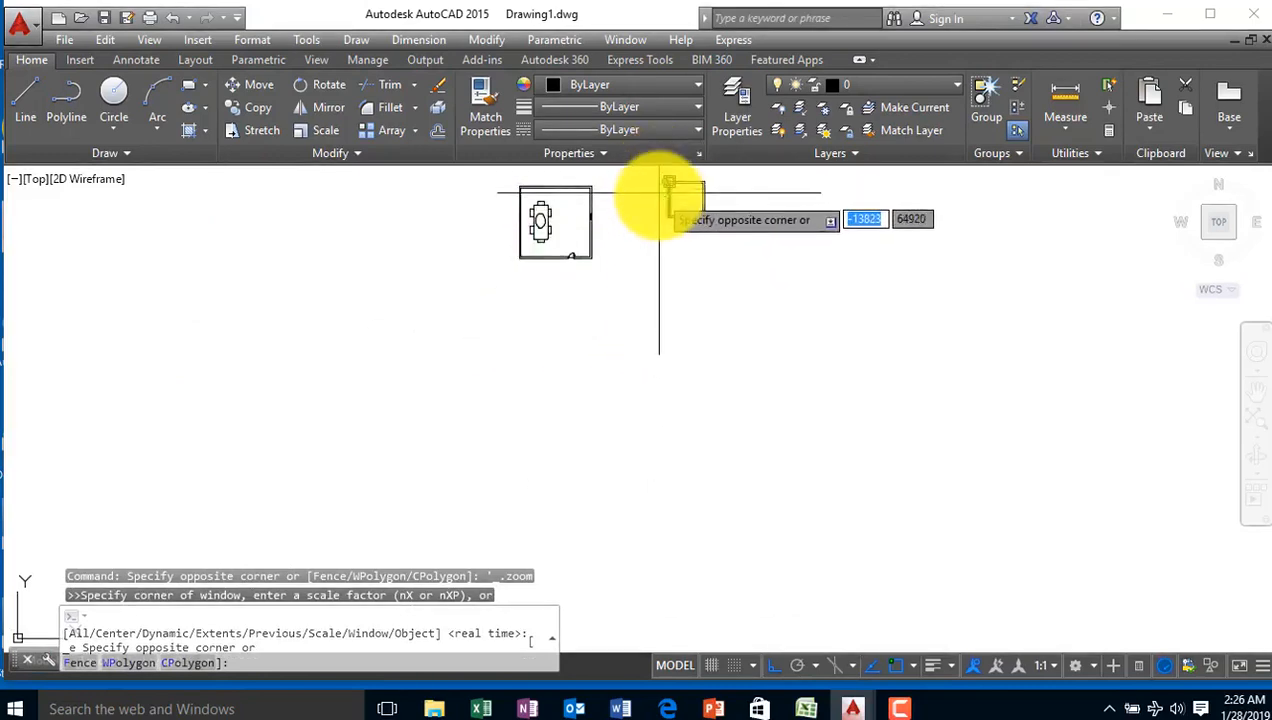
scroll(662, 198, up, 5)
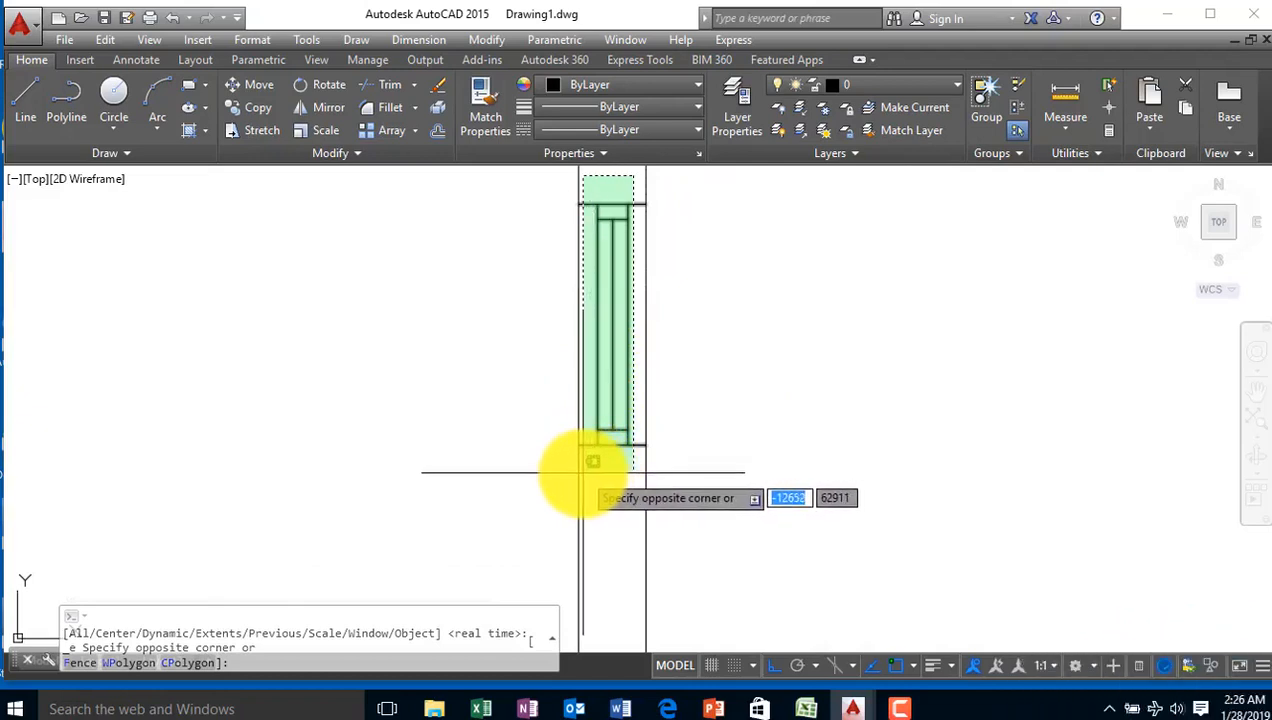
click(595, 462)
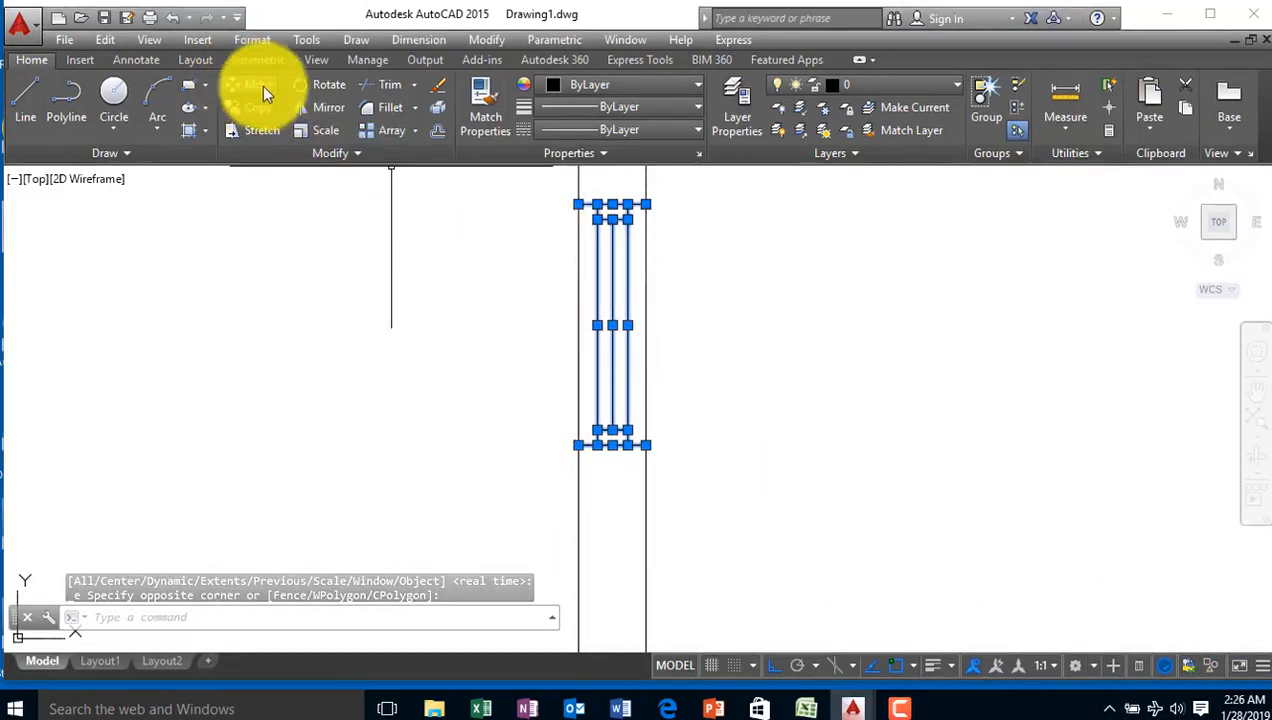
click(319, 106)
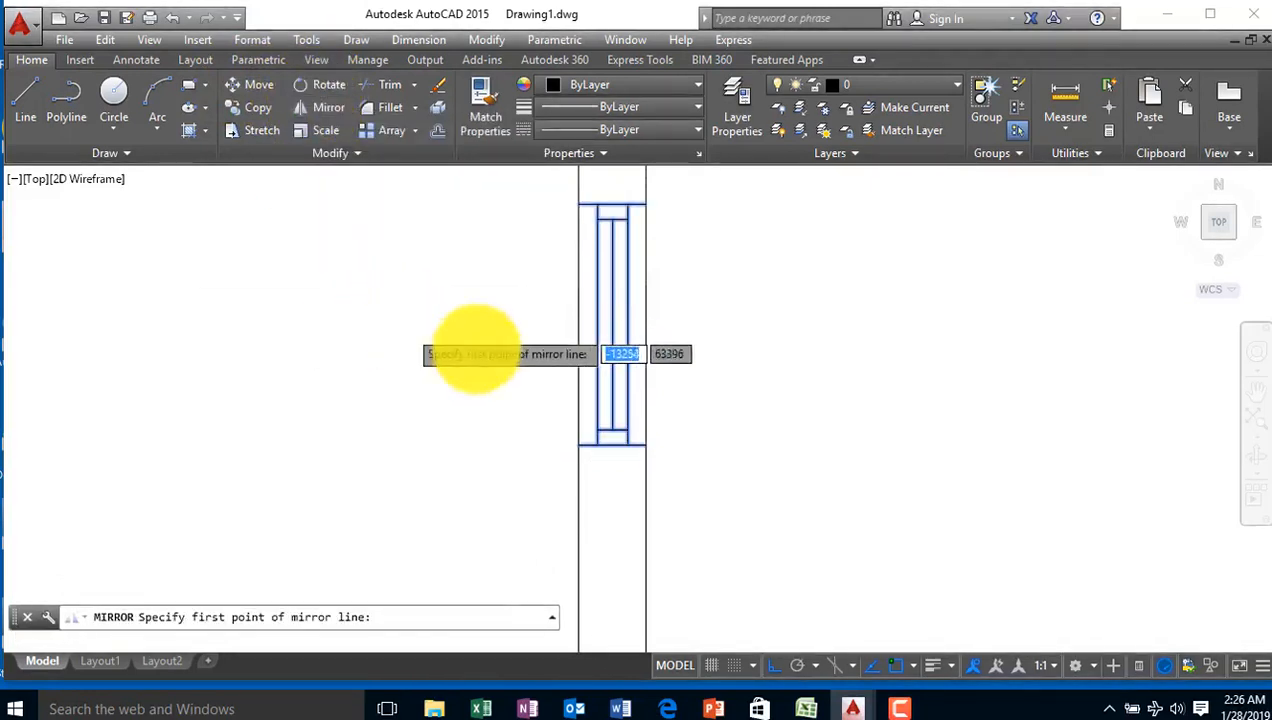
scroll(502, 357, down, 4)
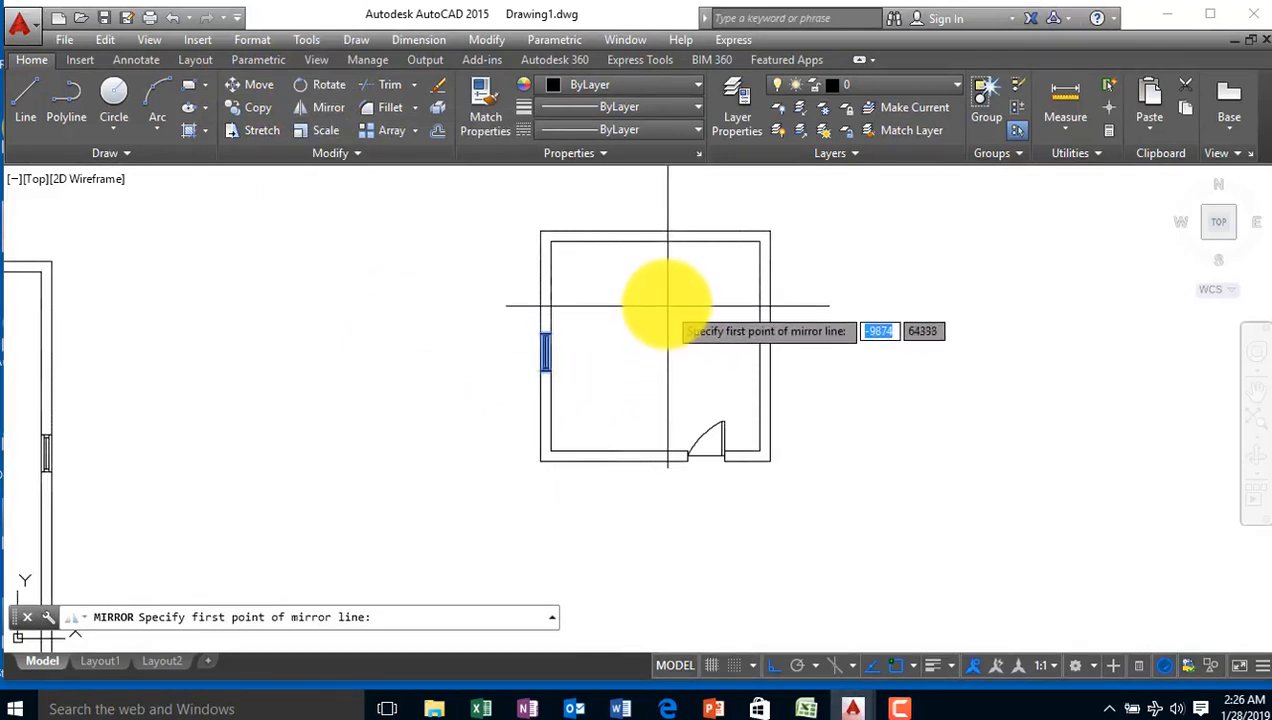
click(655, 231)
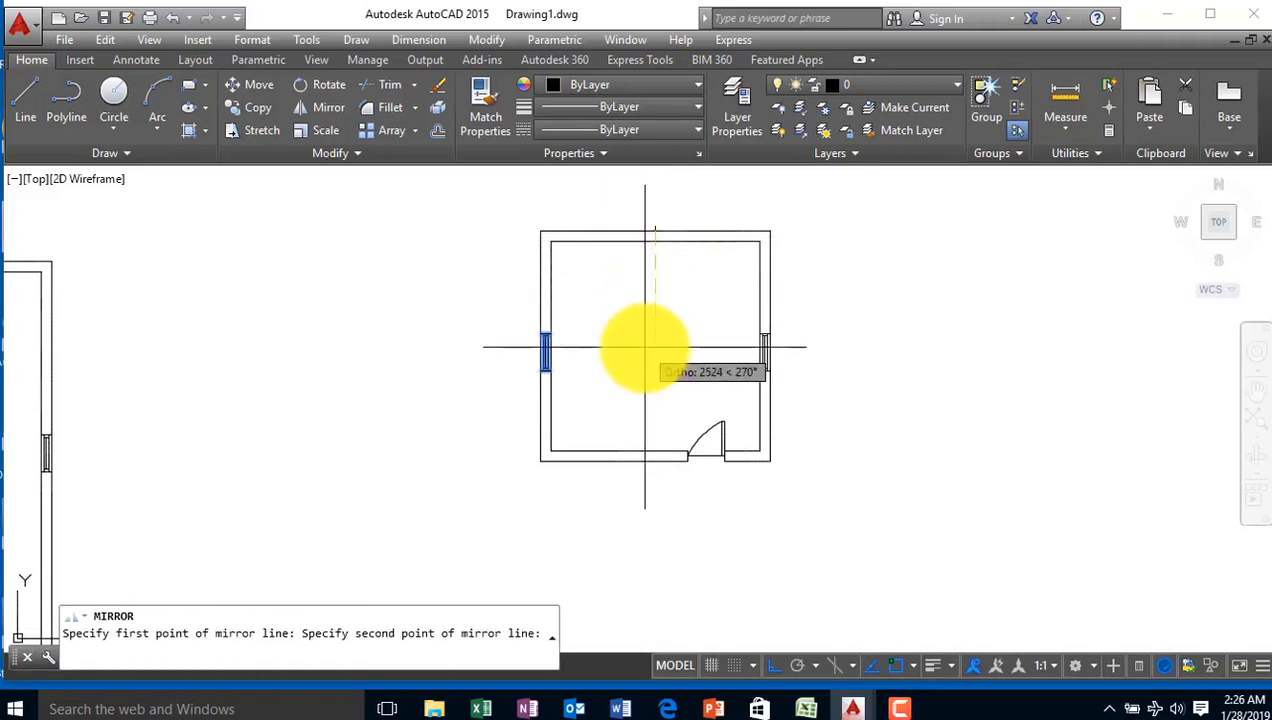
click(641, 383)
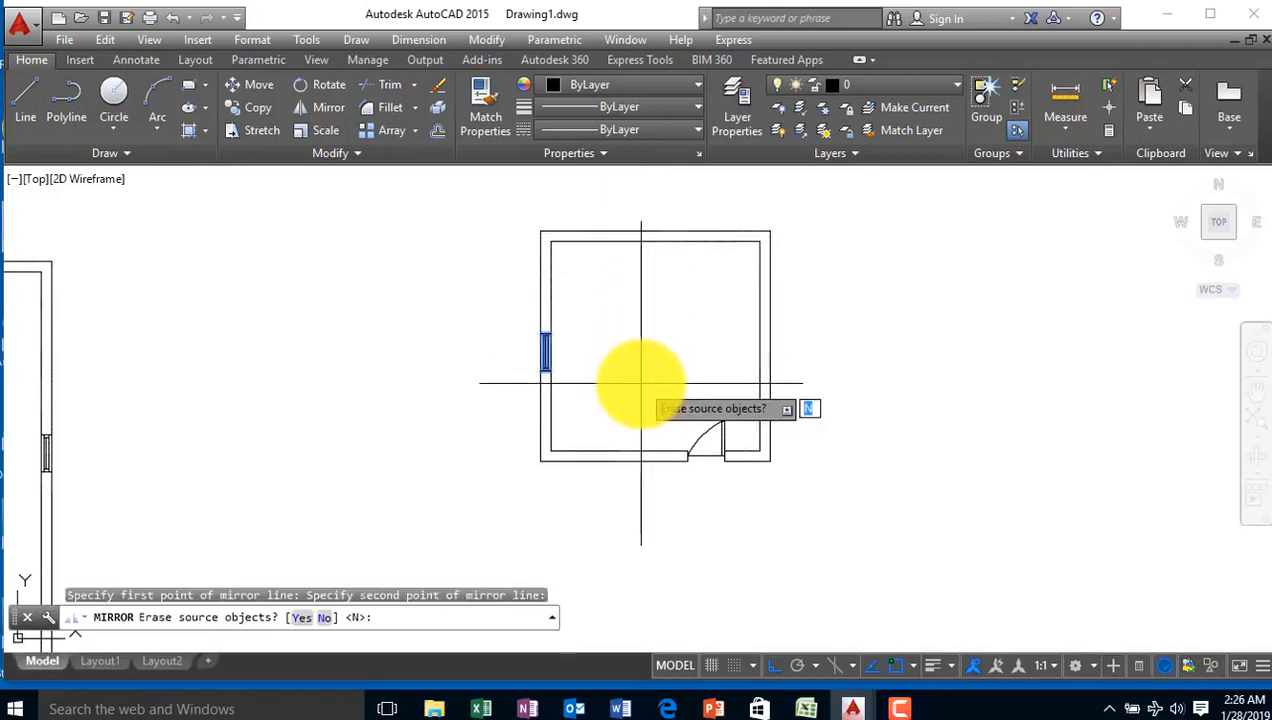
key(Return)
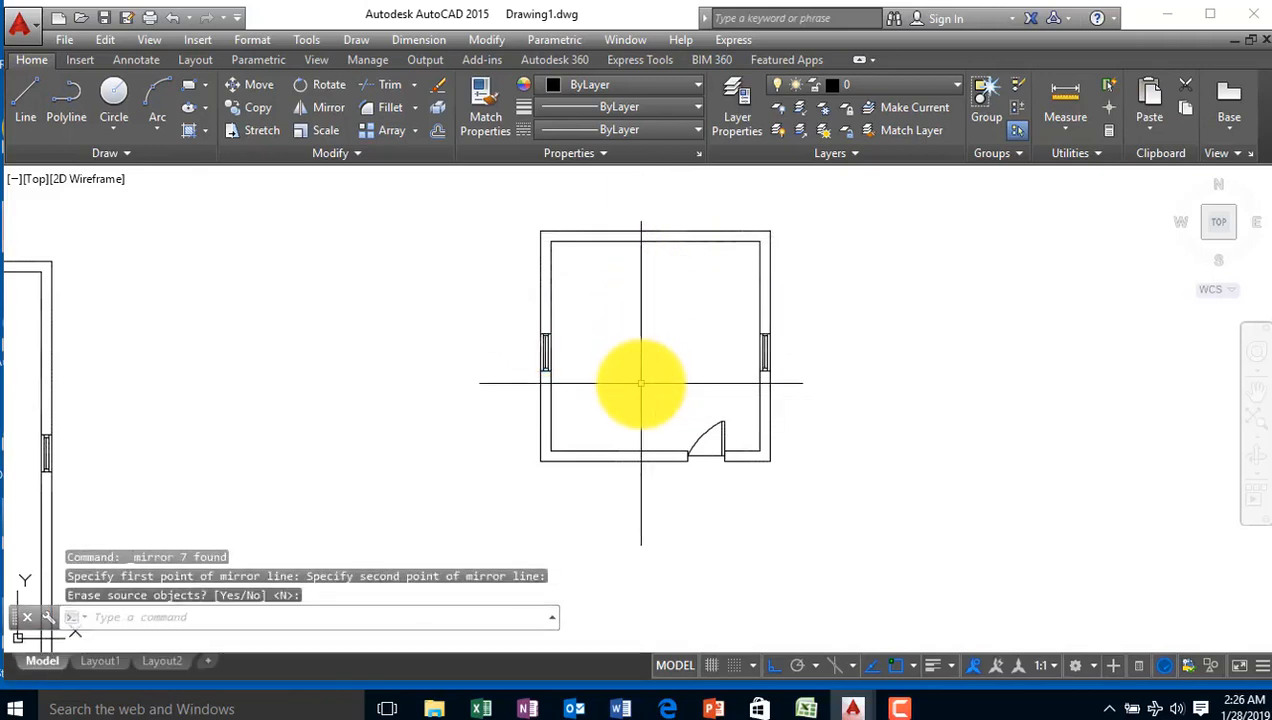
Examine the door handle detail on the door leaf of the reference plan
scroll(708, 425, down, 1)
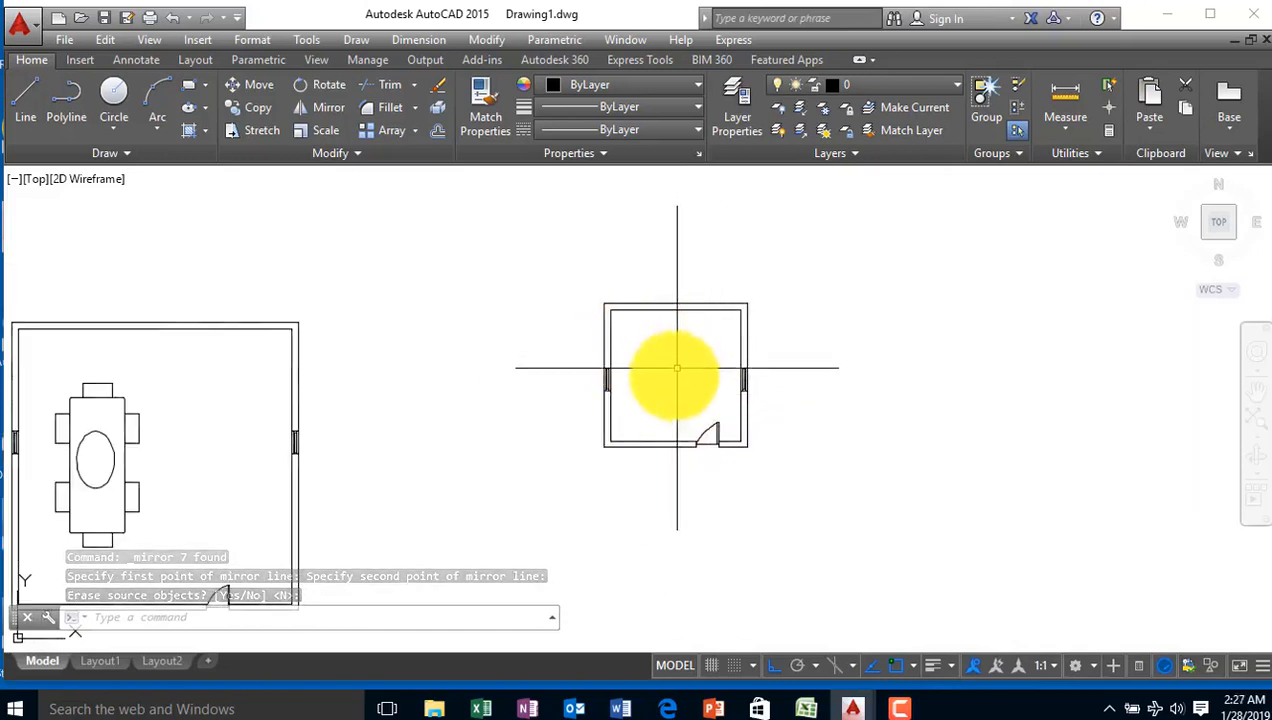
middle_drag(222, 486, 369, 388)
scroll(391, 496, up, 5)
scroll(368, 510, up, 5)
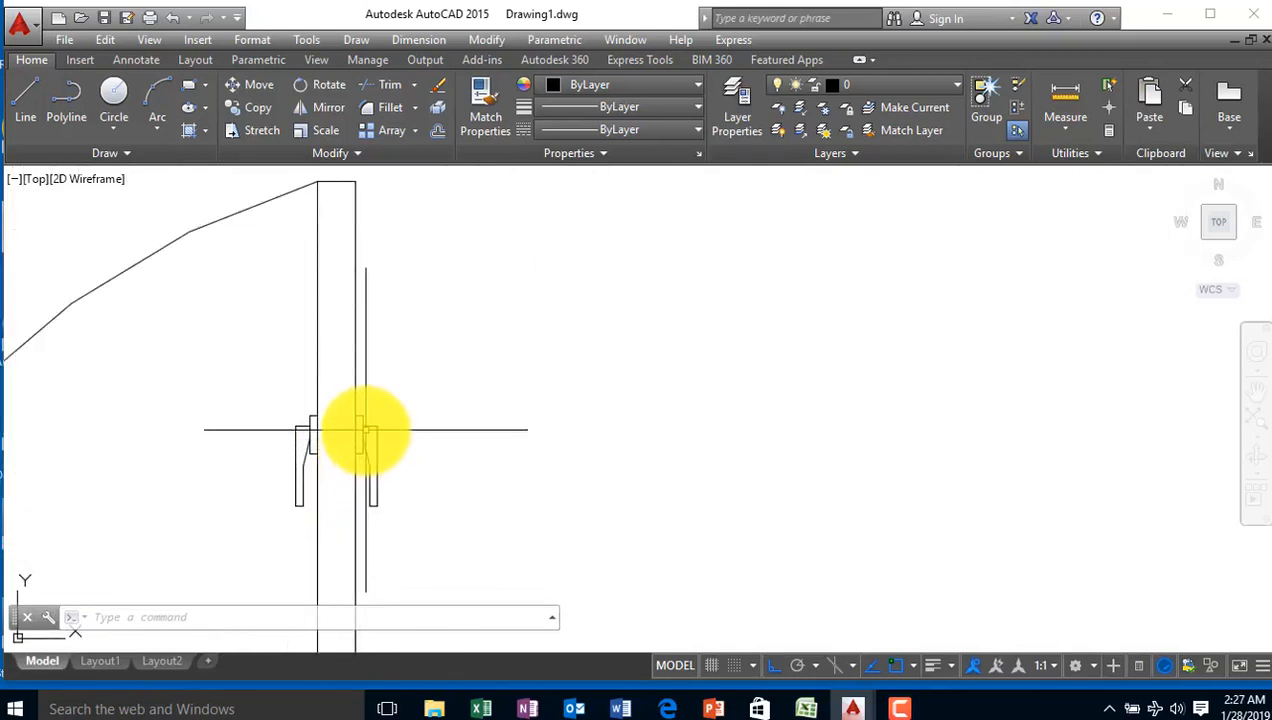
scroll(366, 430, down, 4)
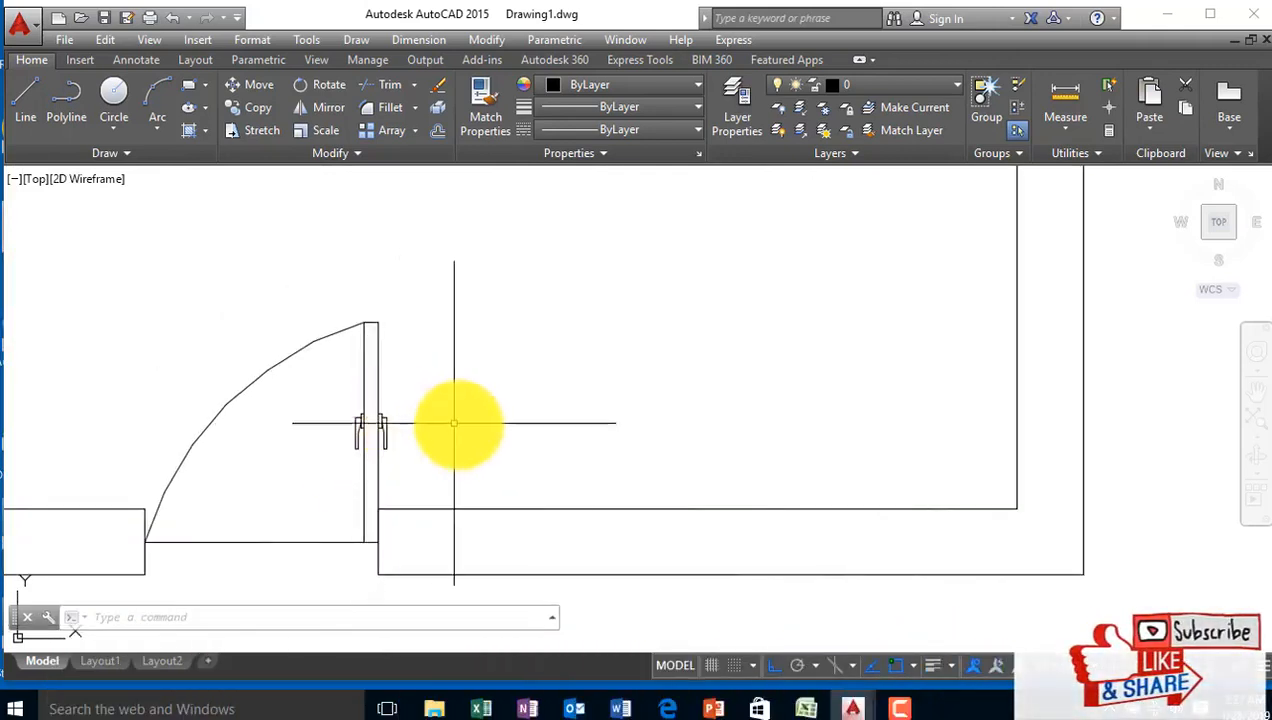
scroll(454, 423, down, 3)
scroll(1040, 374, down, 2)
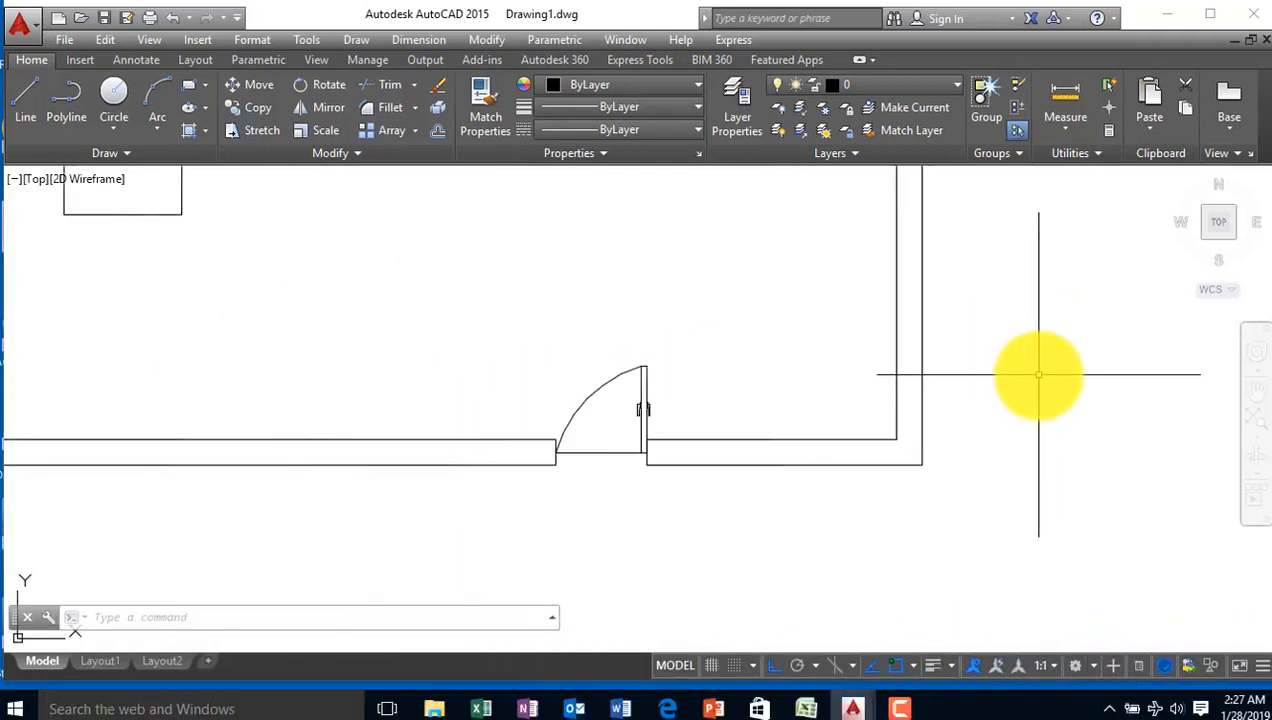
mouse_move(1040, 374)
middle_down()
mouse_move(818, 454)
mouse_move(631, 398)
middle_up()
scroll(829, 361, down, 4)
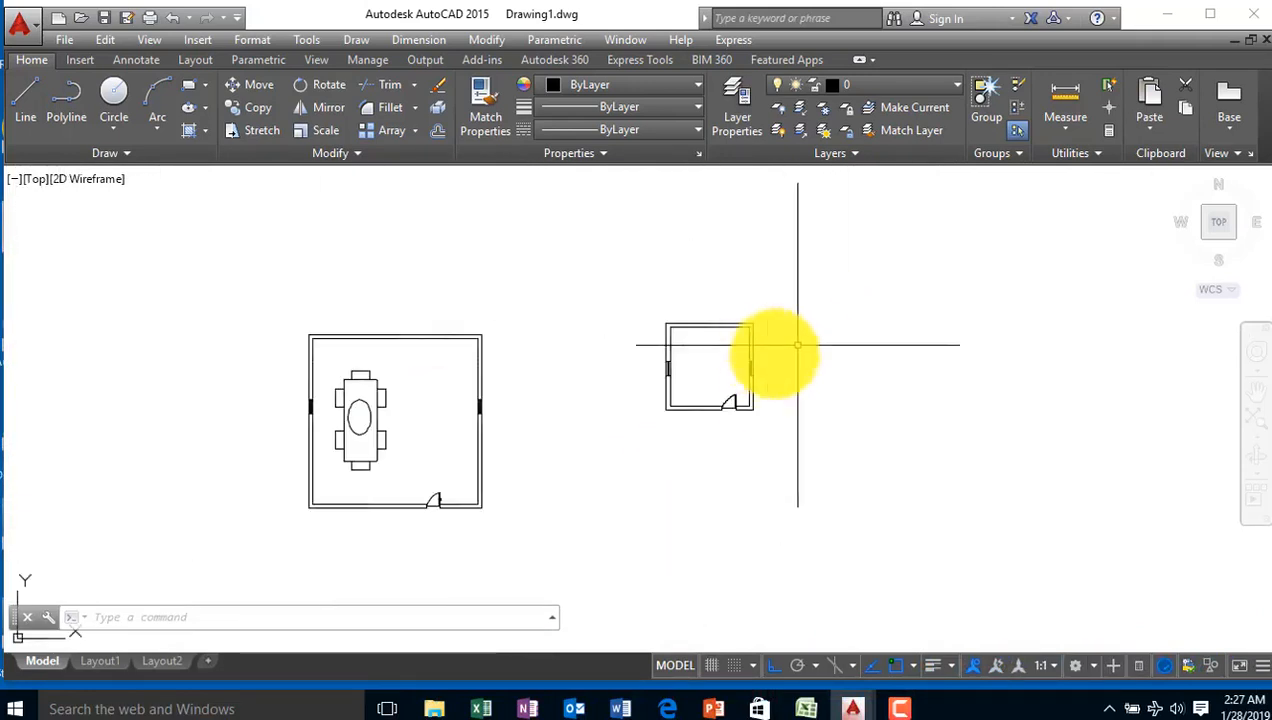
scroll(780, 352, up, 5)
scroll(635, 546, up, 5)
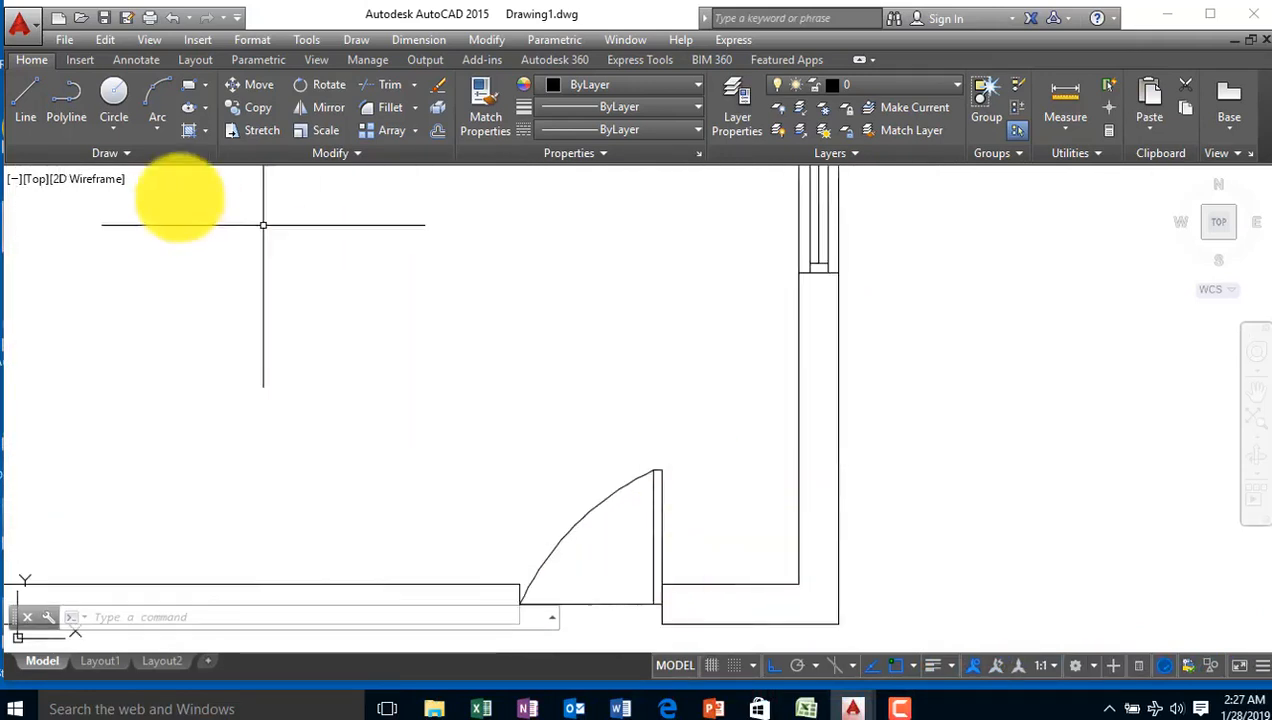
click(28, 90)
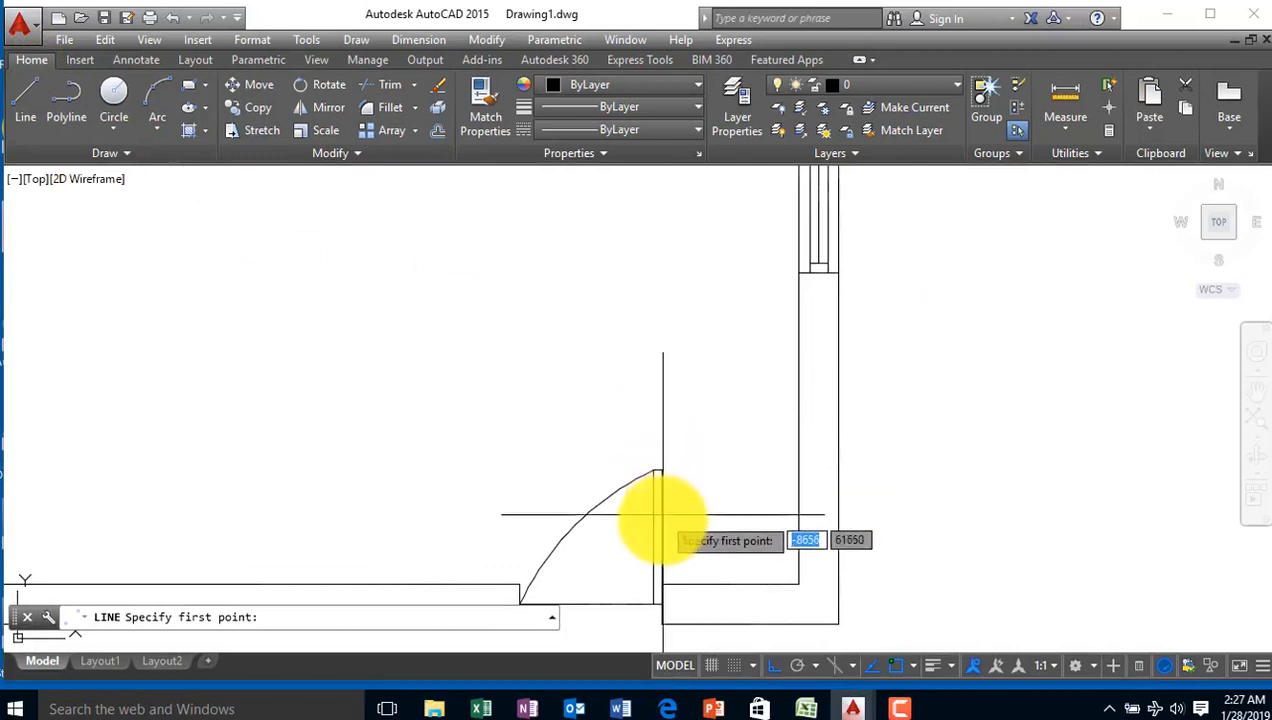
scroll(655, 518, up, 3)
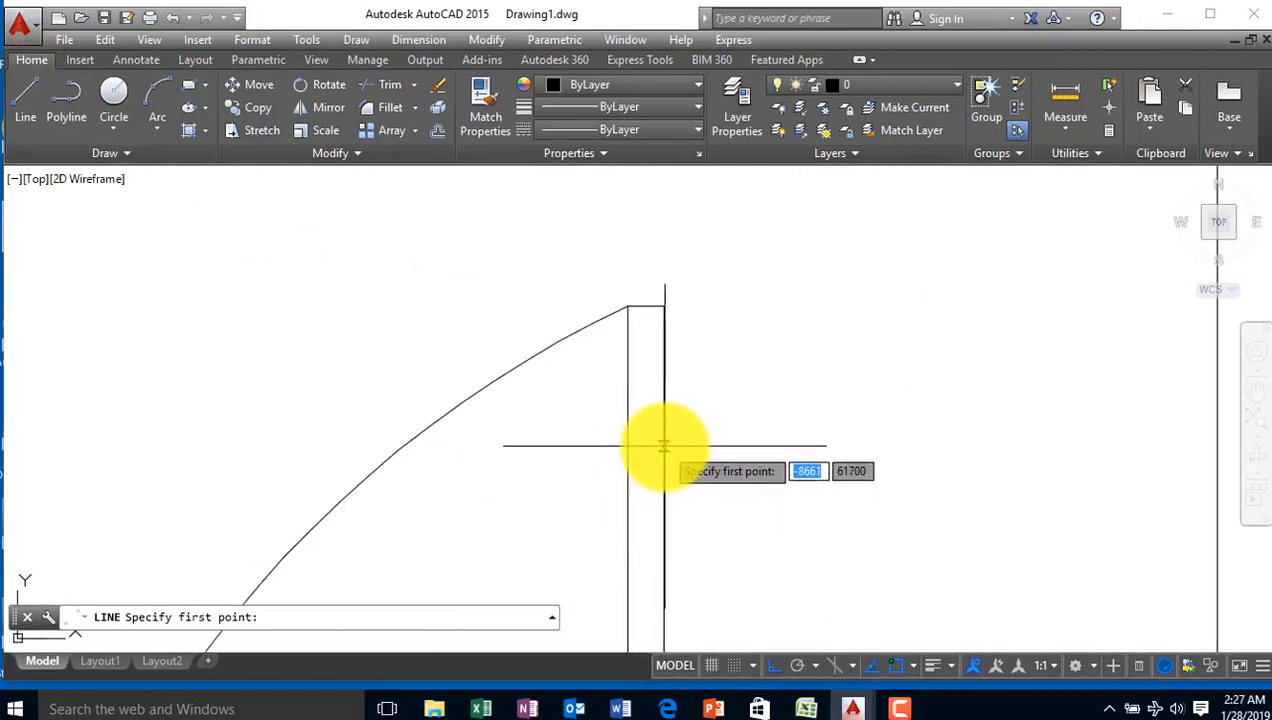
click(663, 446)
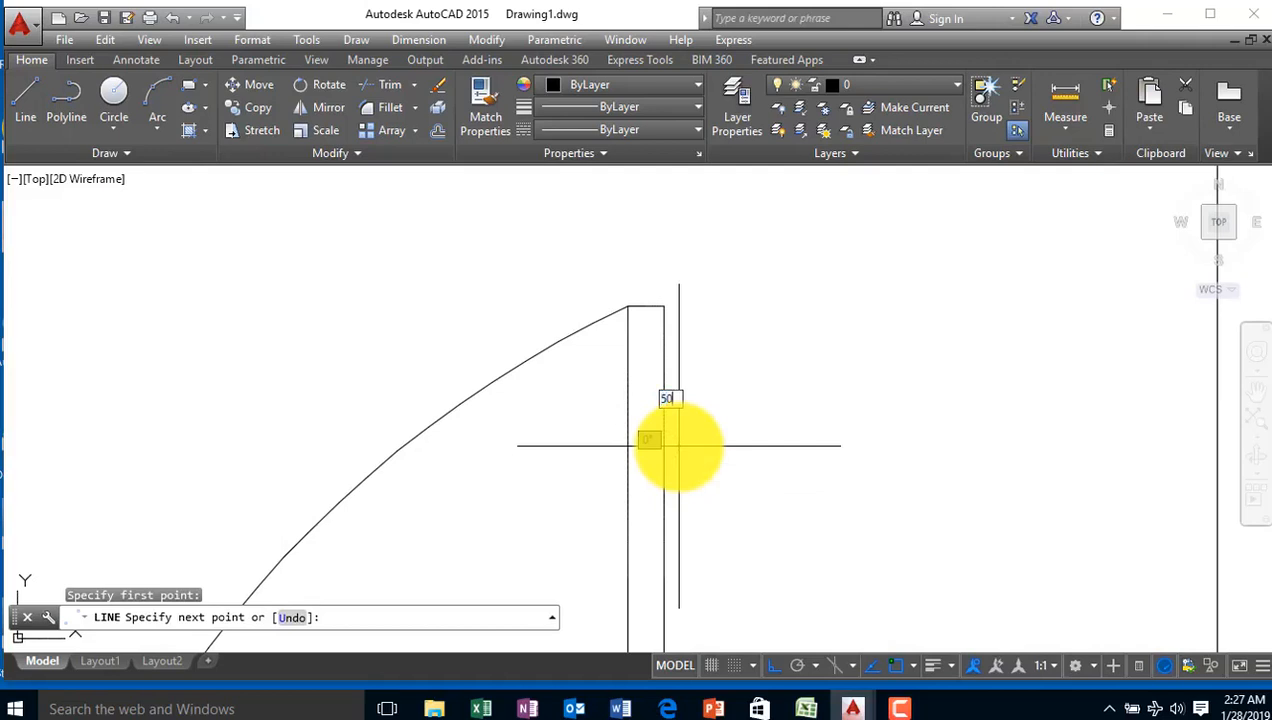
text(50)
key(Return)
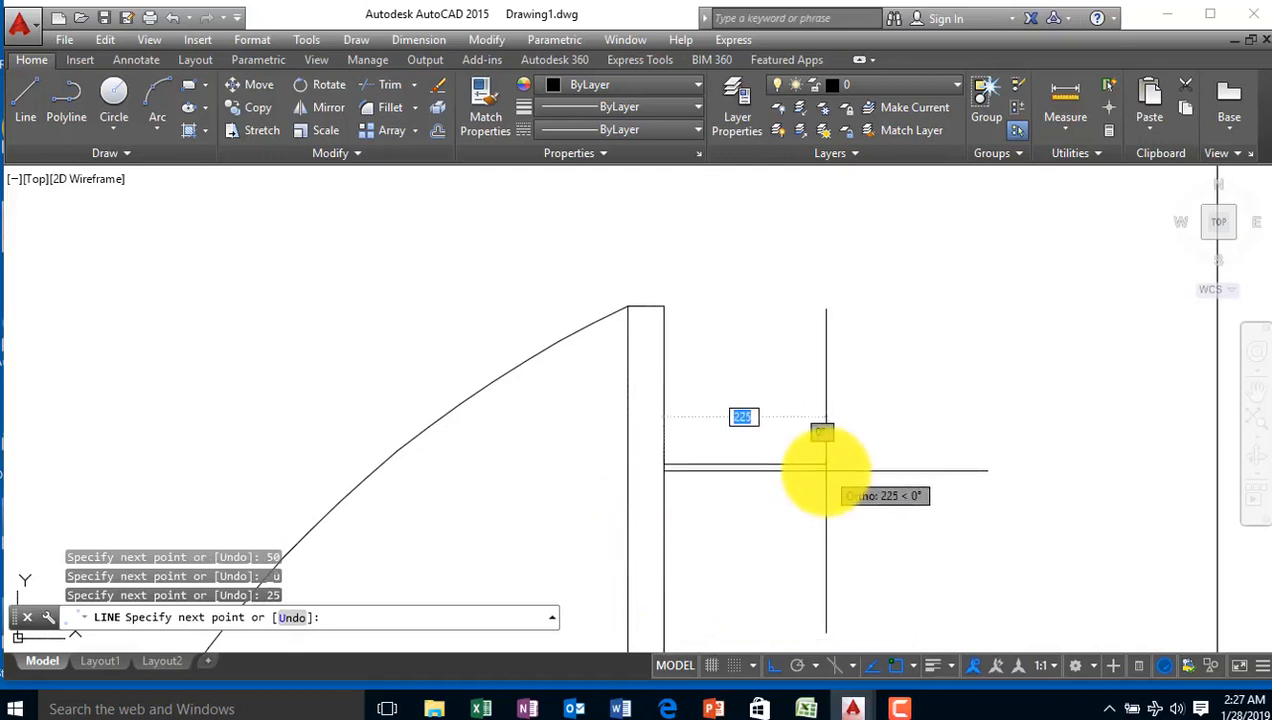
key(Escape)
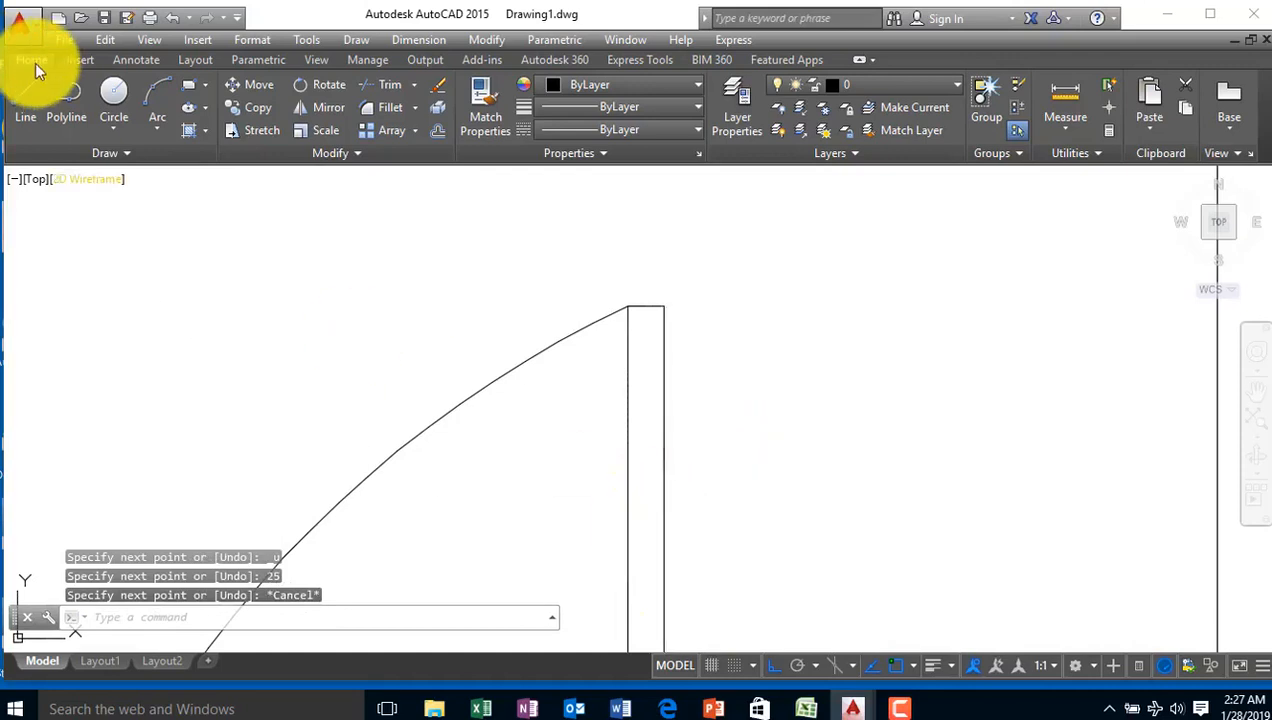
Draw a 50 x 50 mm square with lines against the right face of the new plan's door leaf as the handle base
click(27, 92)
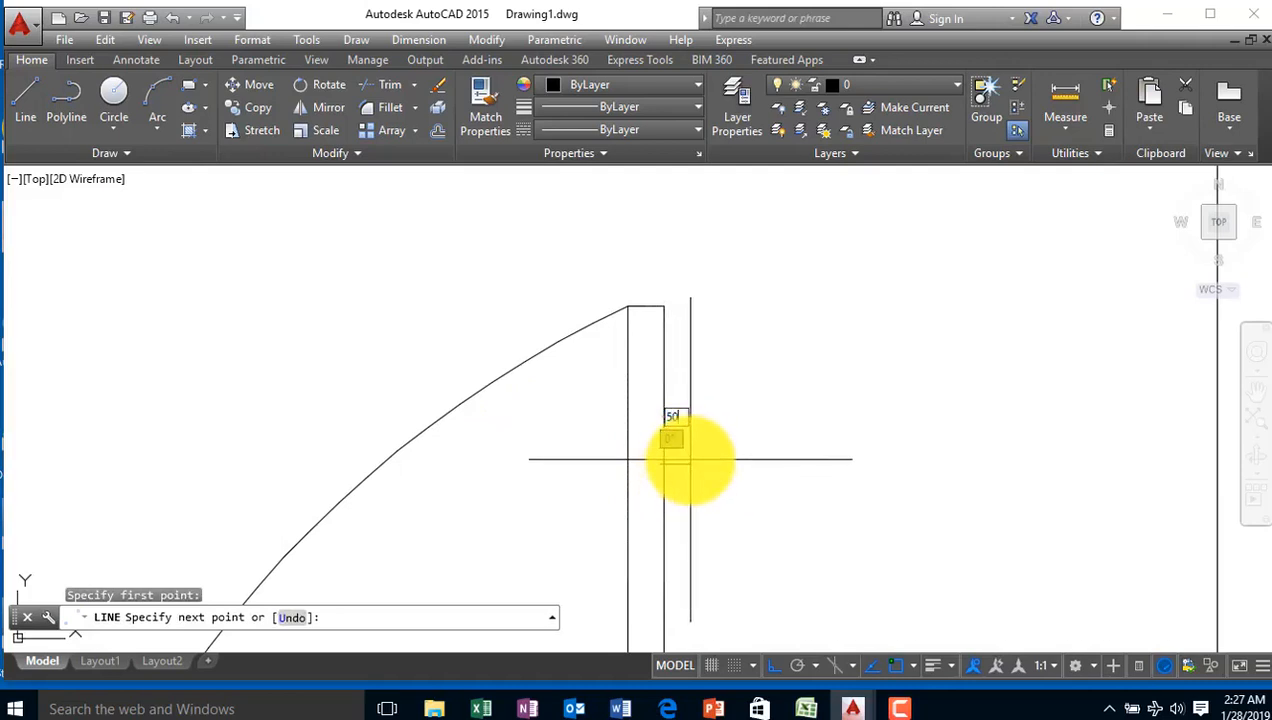
text(50)
key(Return)
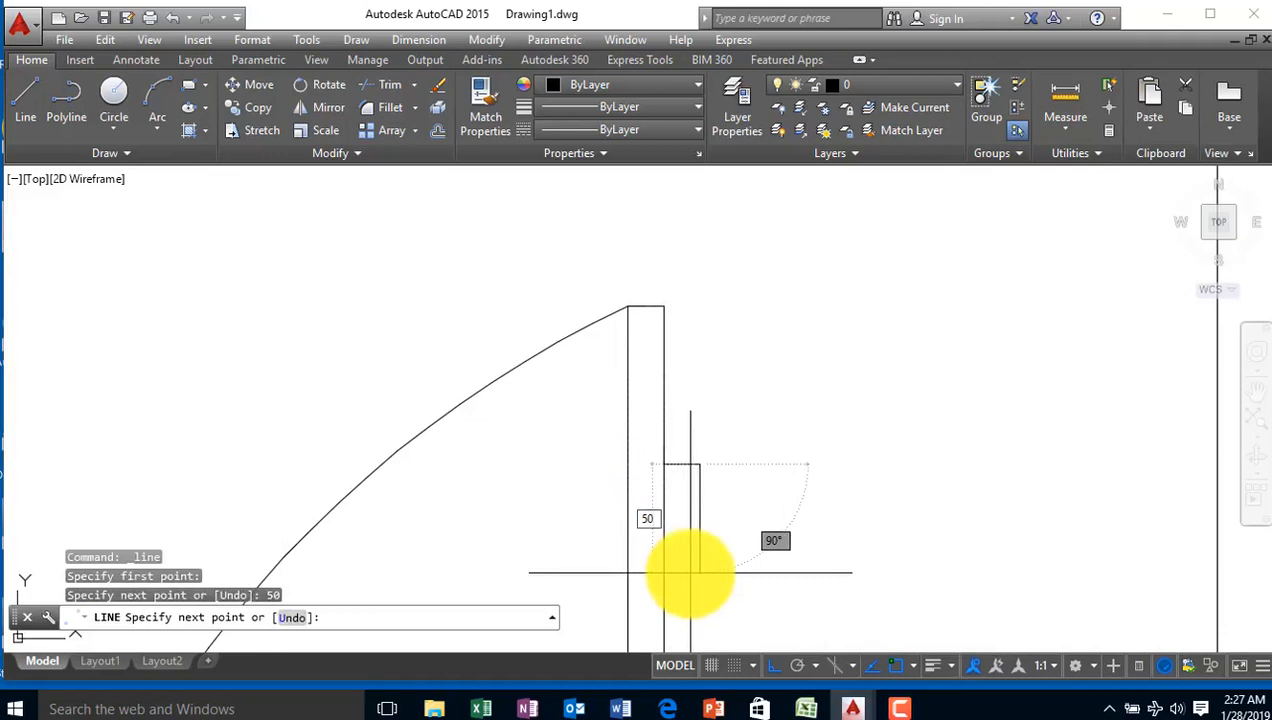
text(50)
key(Return)
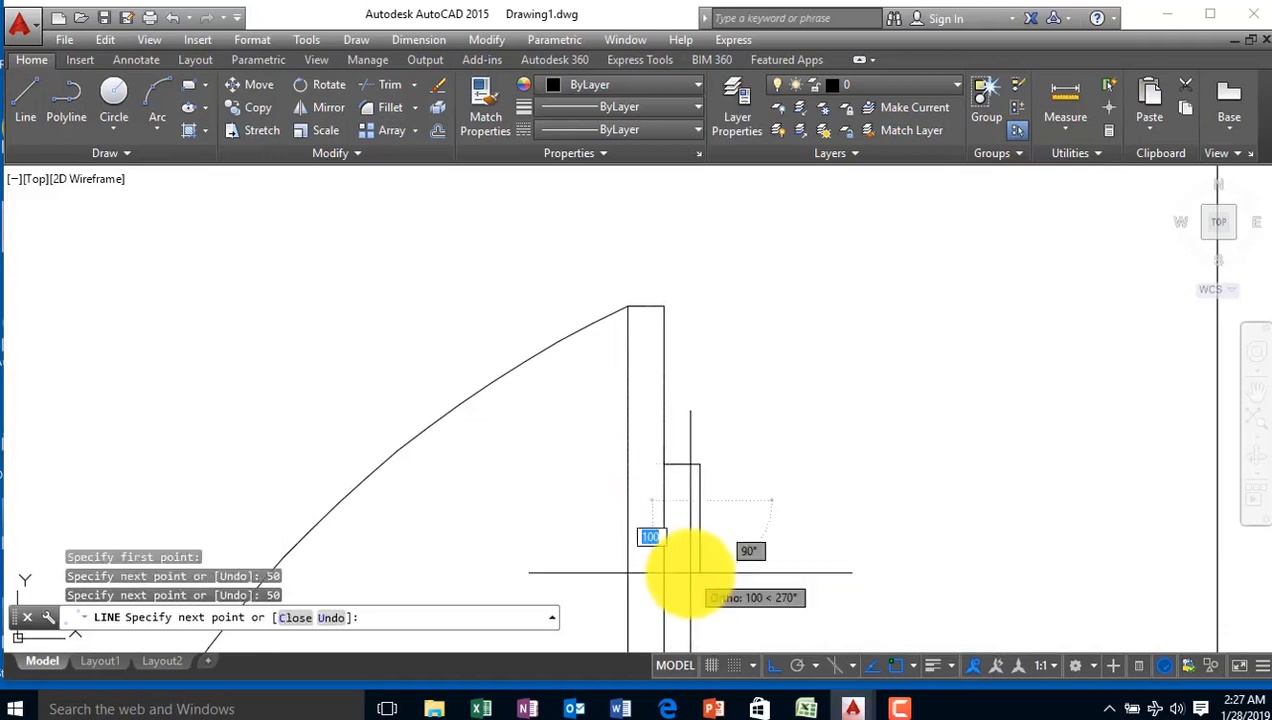
click(664, 500)
key(Escape)
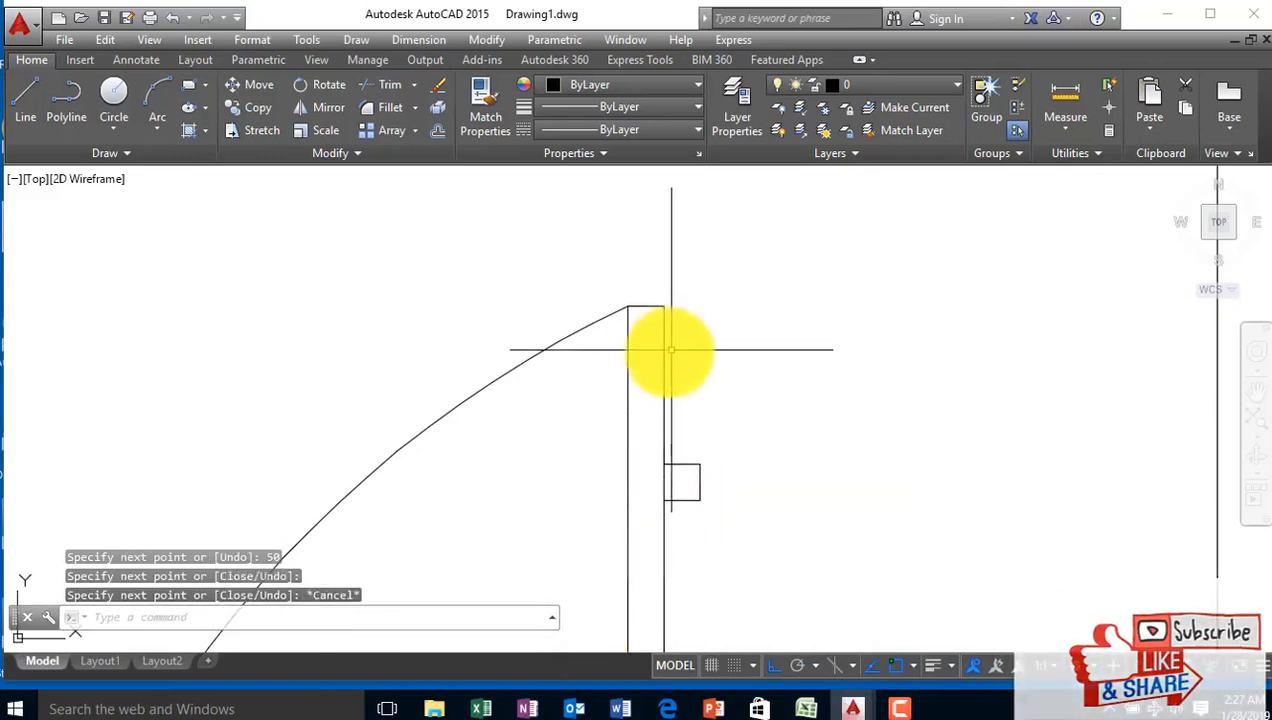
Draw the handle lever's outline with lines from the base's right side, extending about 172 mm downward and leaving its inner upper end open
click(22, 95)
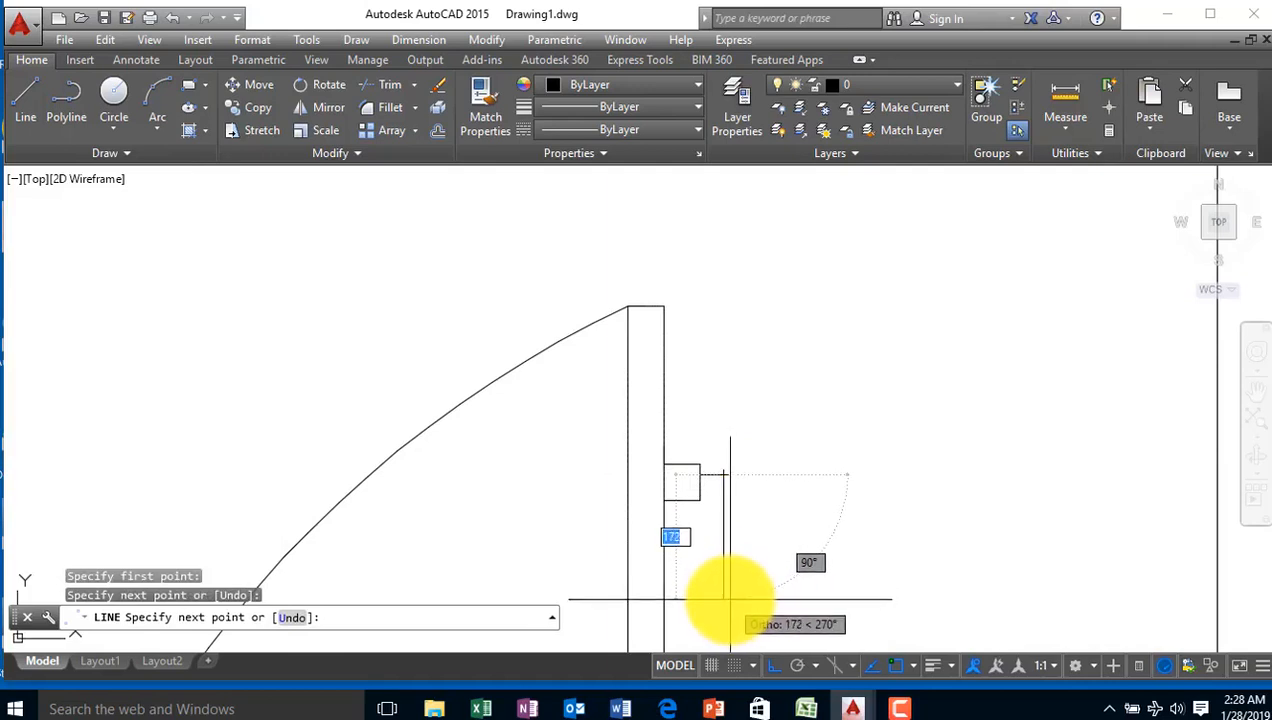
click(730, 598)
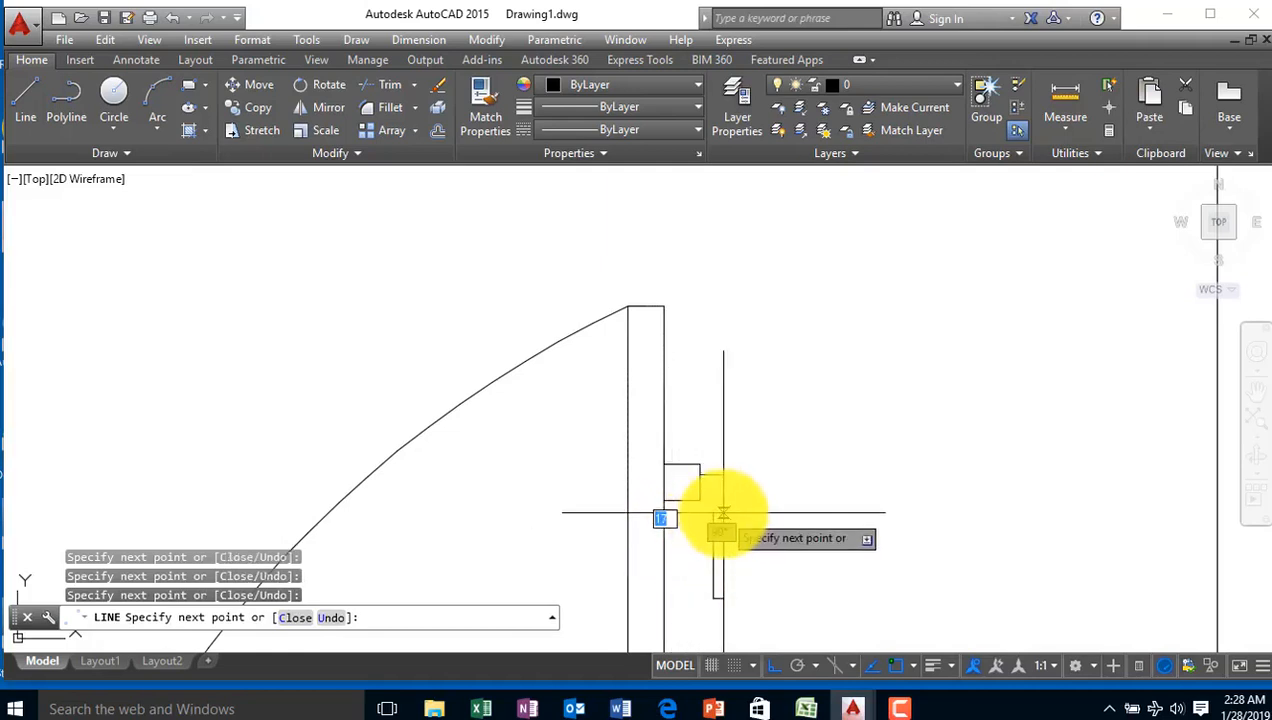
key(Escape)
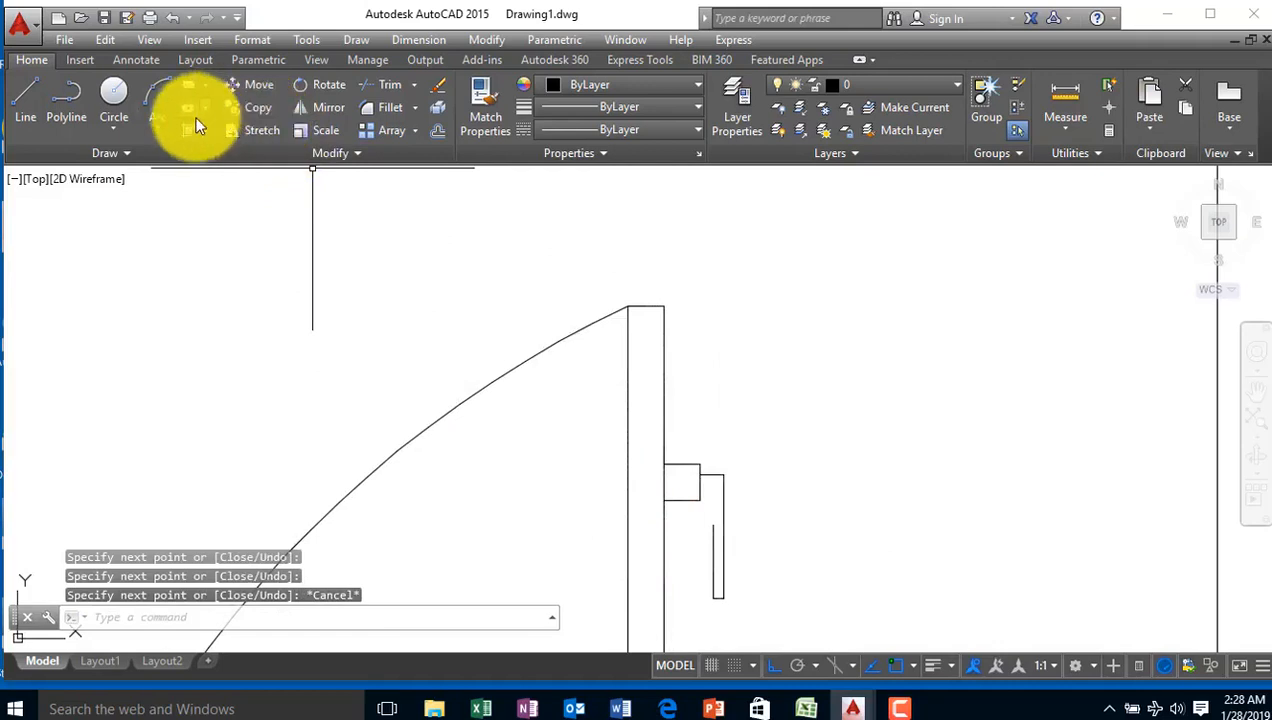
Draw a three-point arc from the handle base's lower right corner through the lever's inner line end to its outer line
click(155, 94)
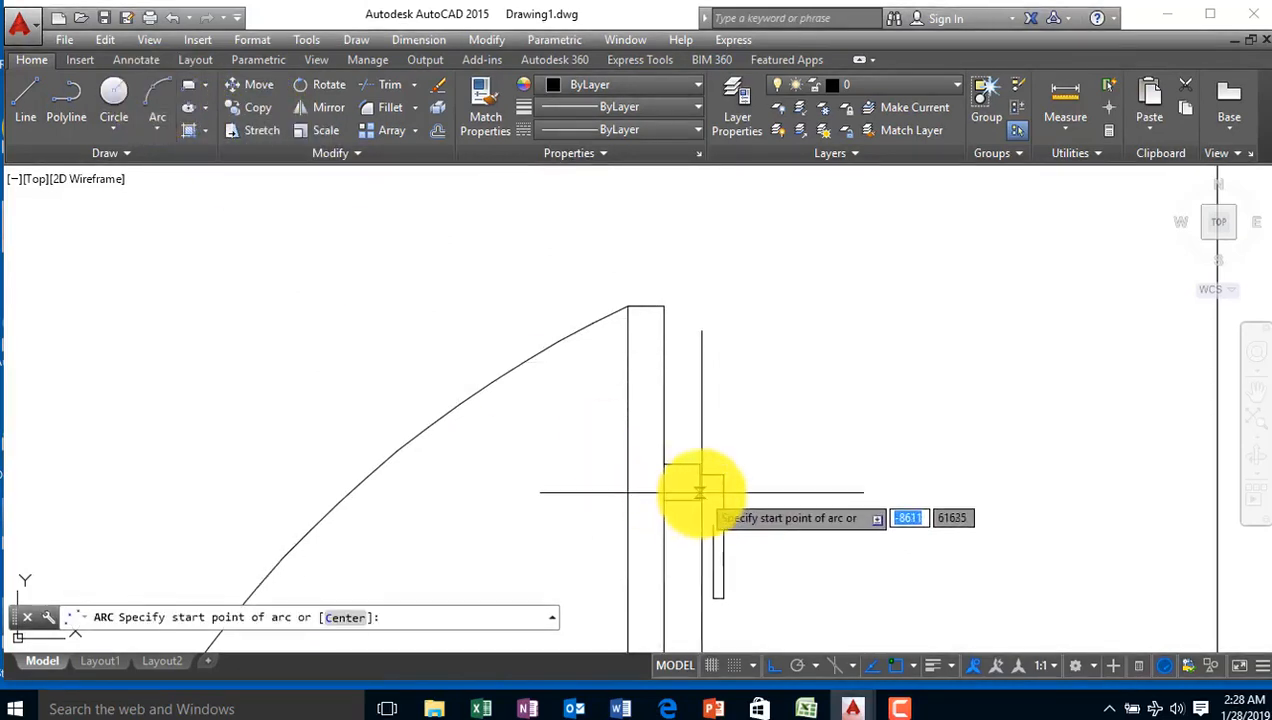
click(700, 500)
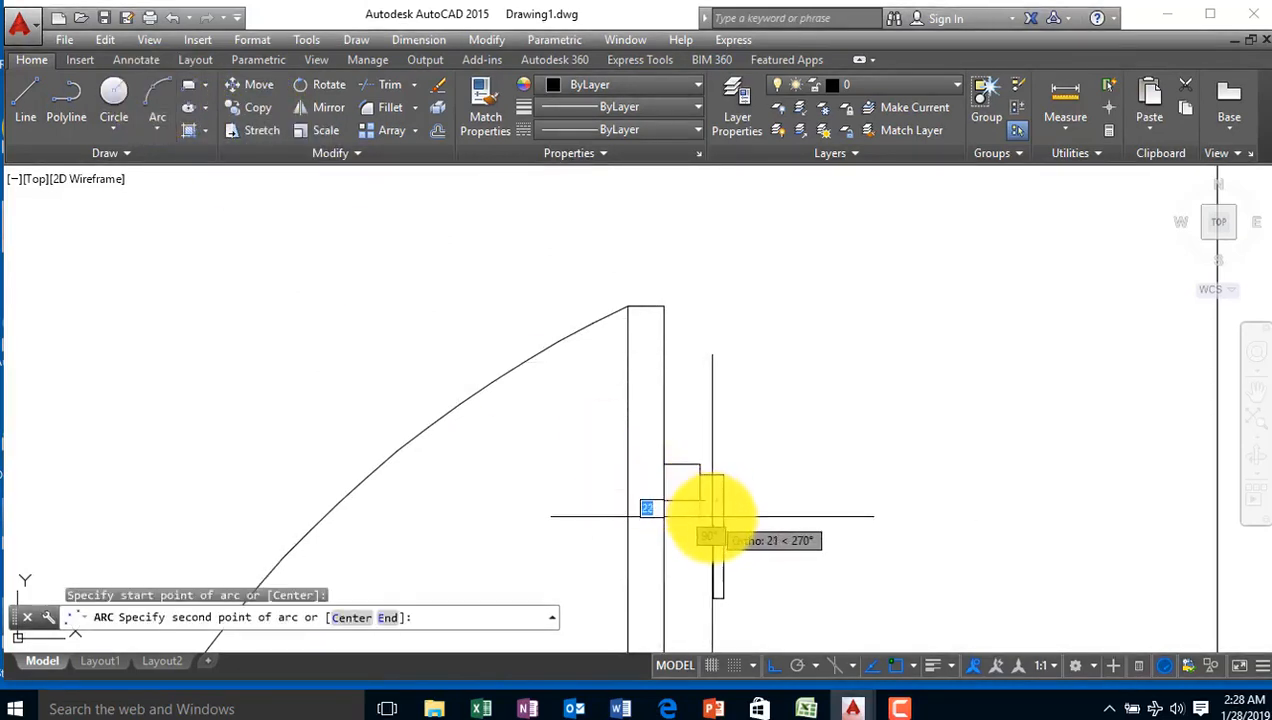
click(713, 524)
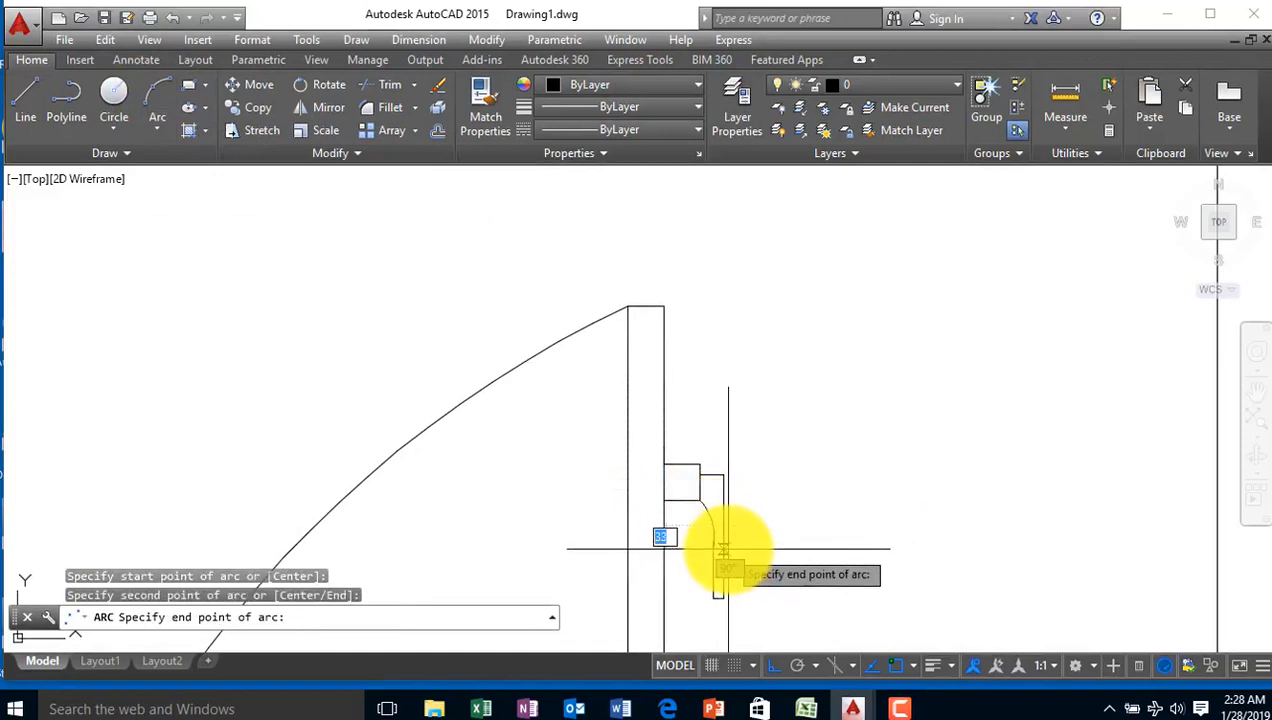
click(727, 548)
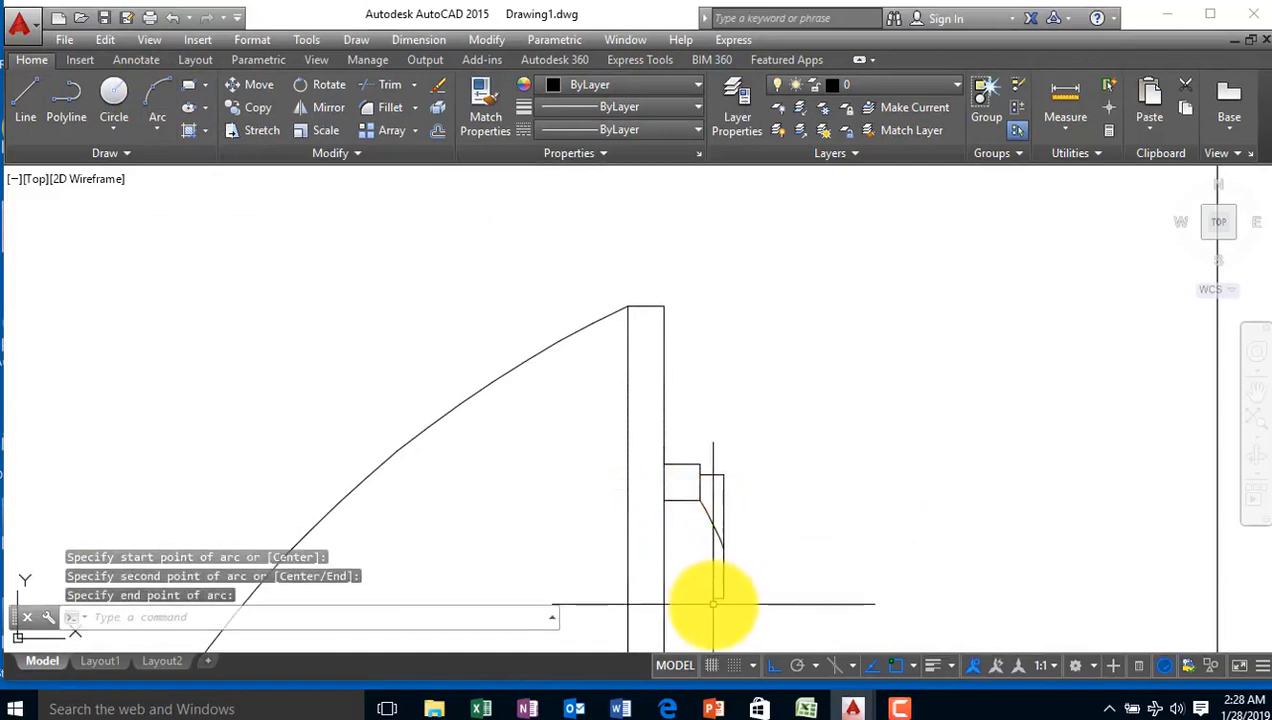
key(Escape)
Trim the part of the arc that runs past the lever's inner line, between the two lever lines
scroll(690, 505, up, 5)
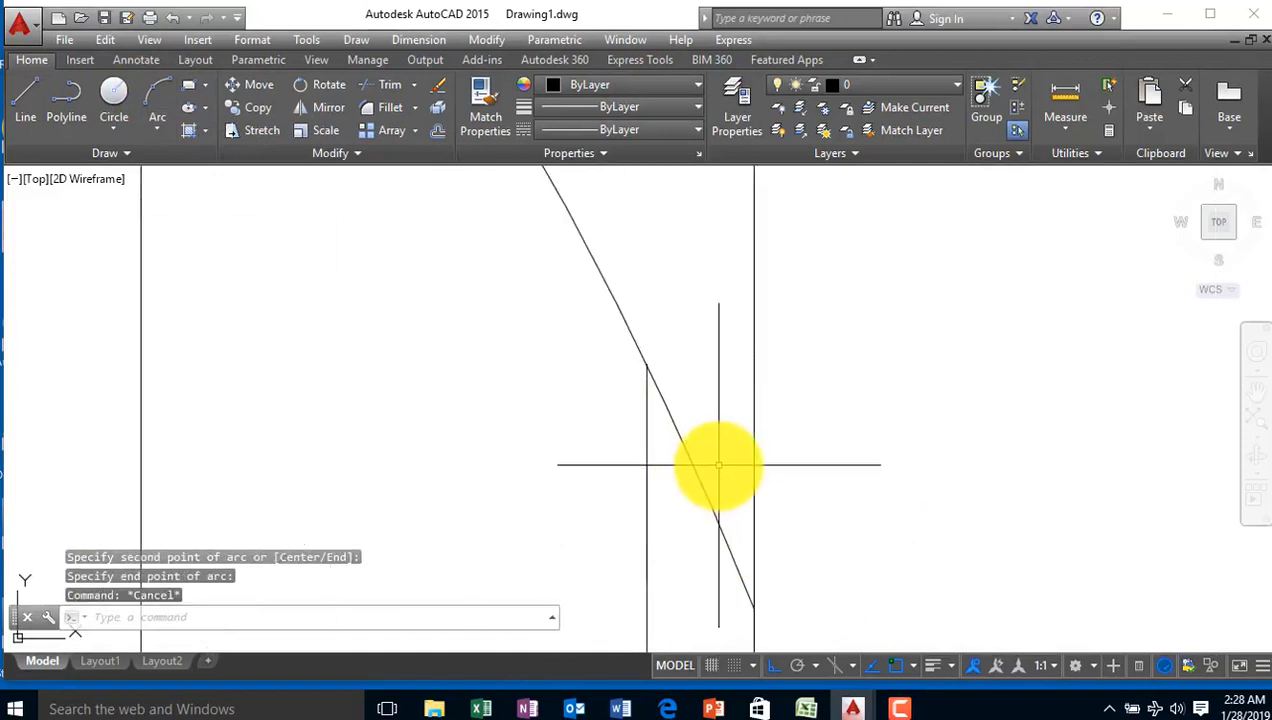
key(Return)
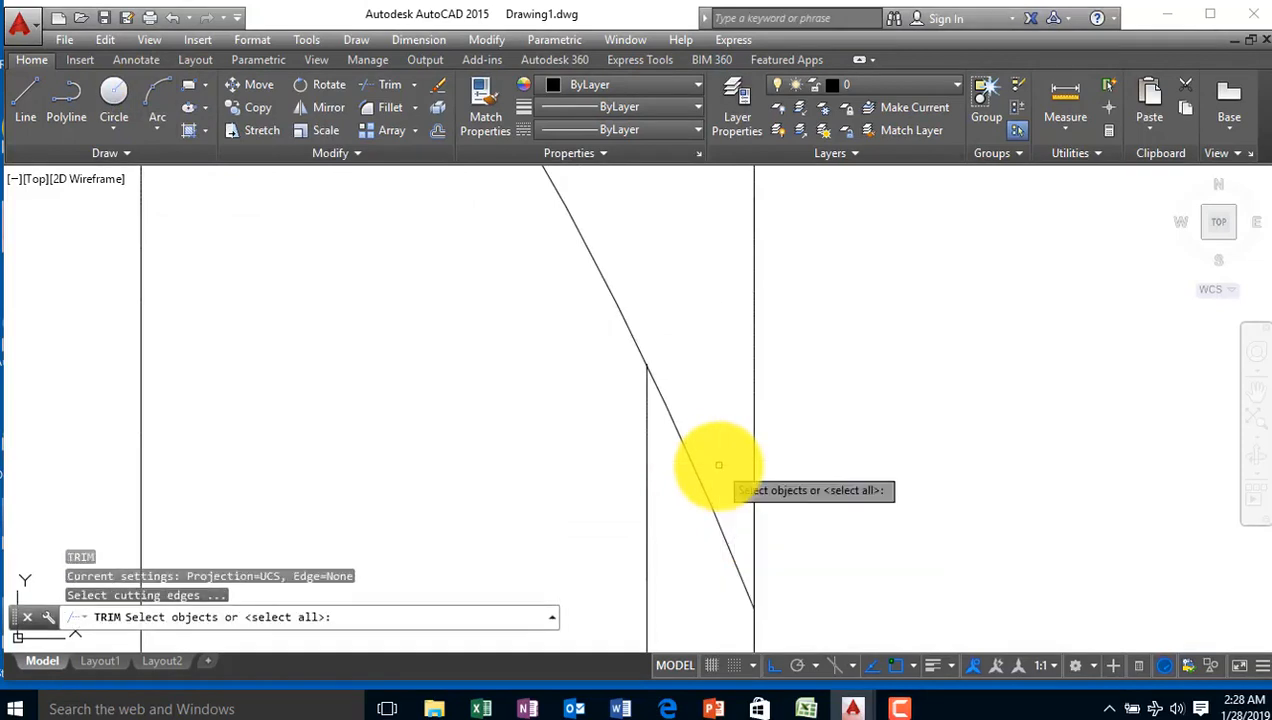
key(Return)
click(728, 456)
click(690, 530)
scroll(690, 535, down, 4)
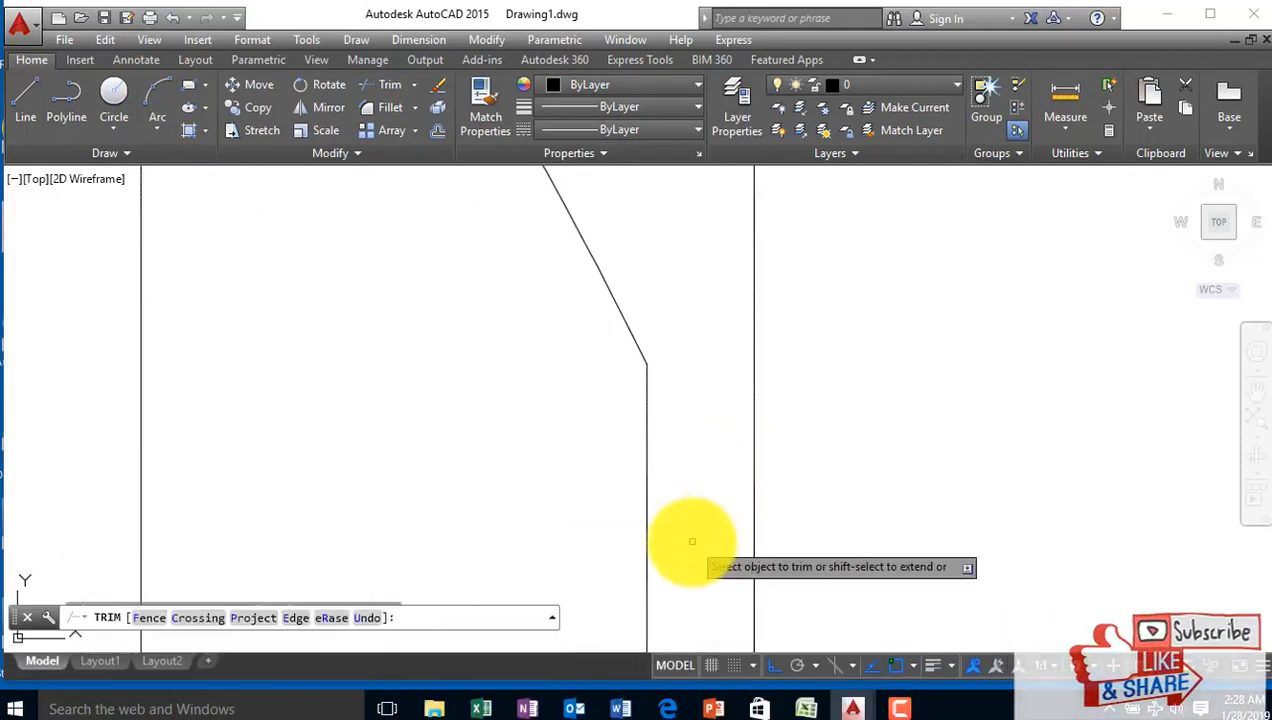
scroll(855, 370, down, 3)
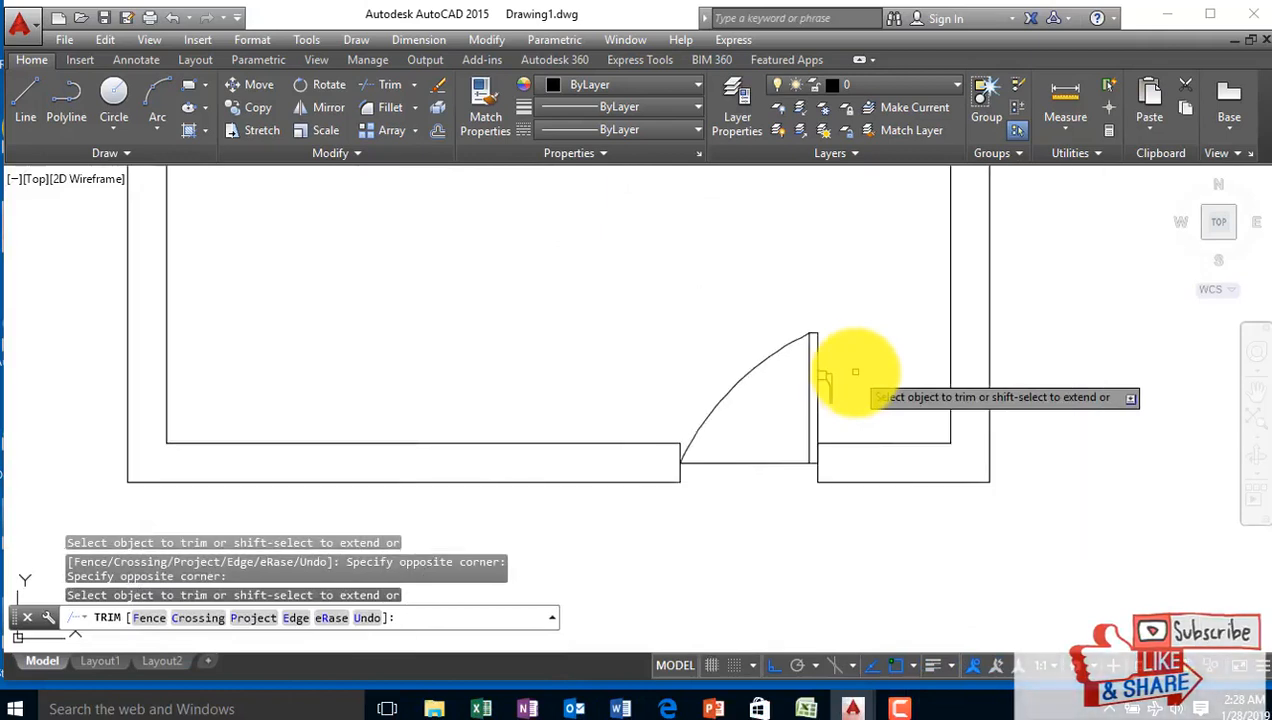
scroll(870, 378, up, 5)
key(Escape)
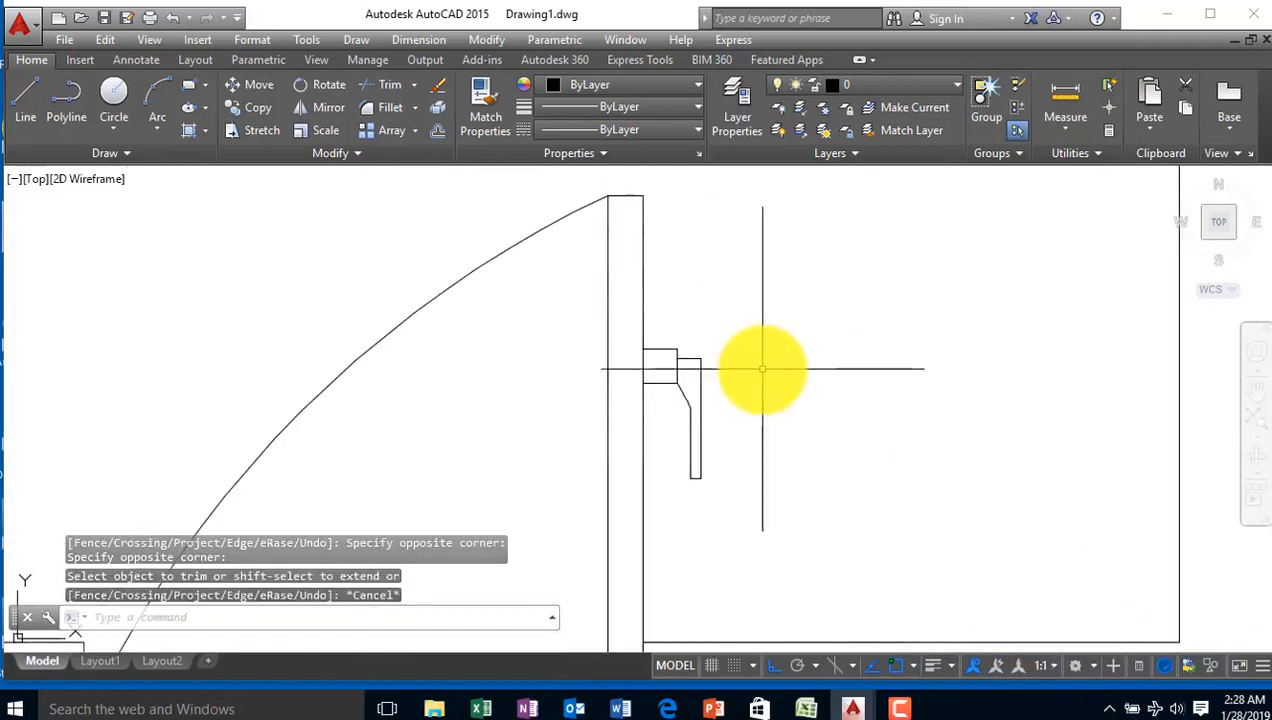
Mirror the whole door handle about the door leaf's vertical midline, keeping the original
click(740, 310)
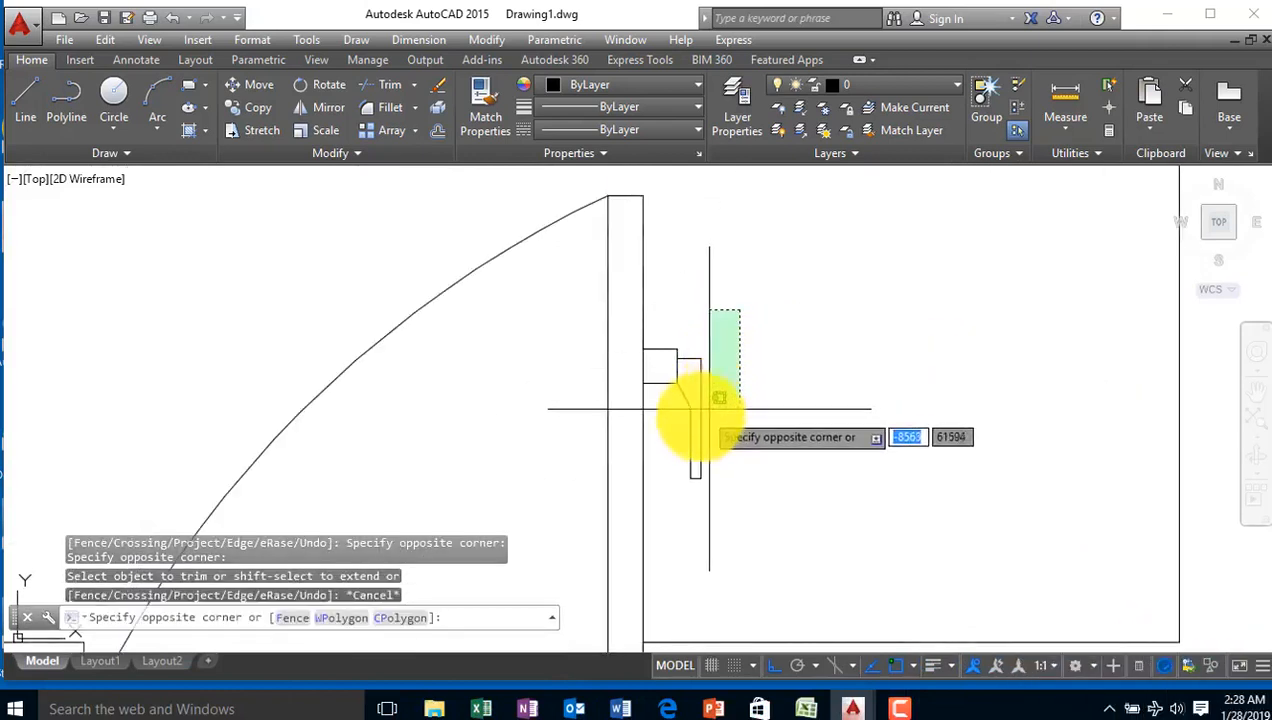
click(660, 491)
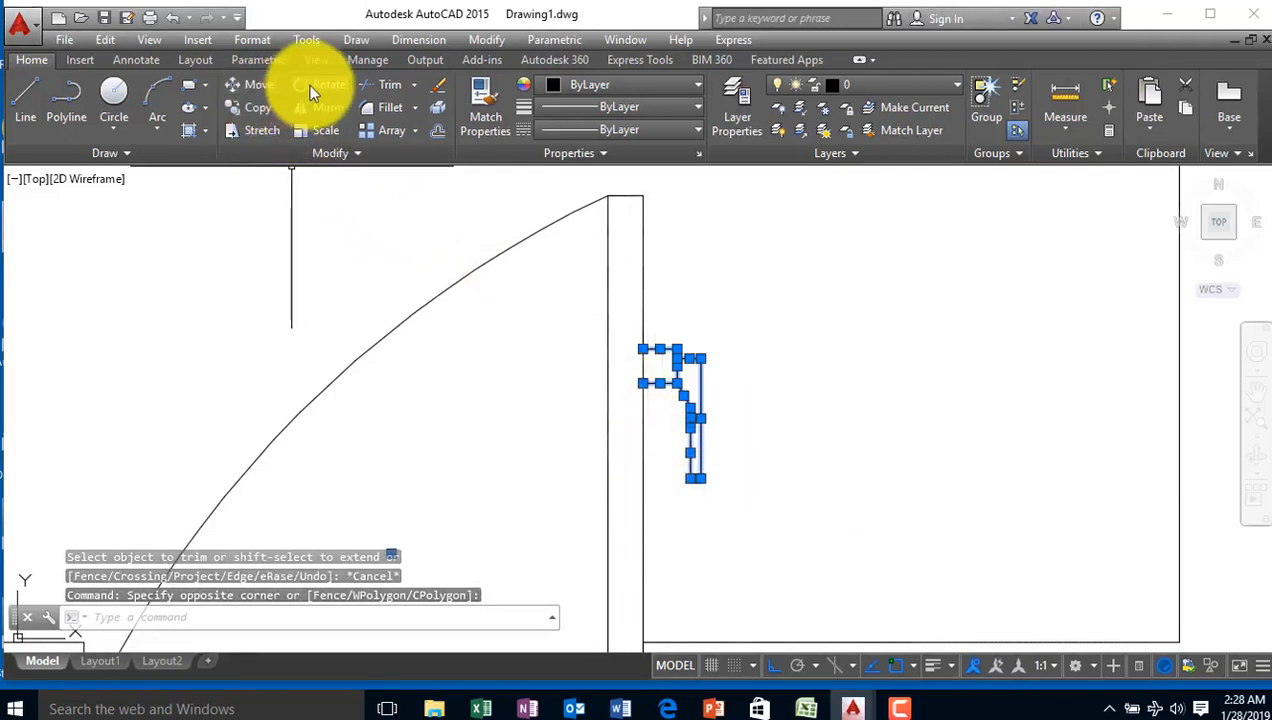
click(322, 108)
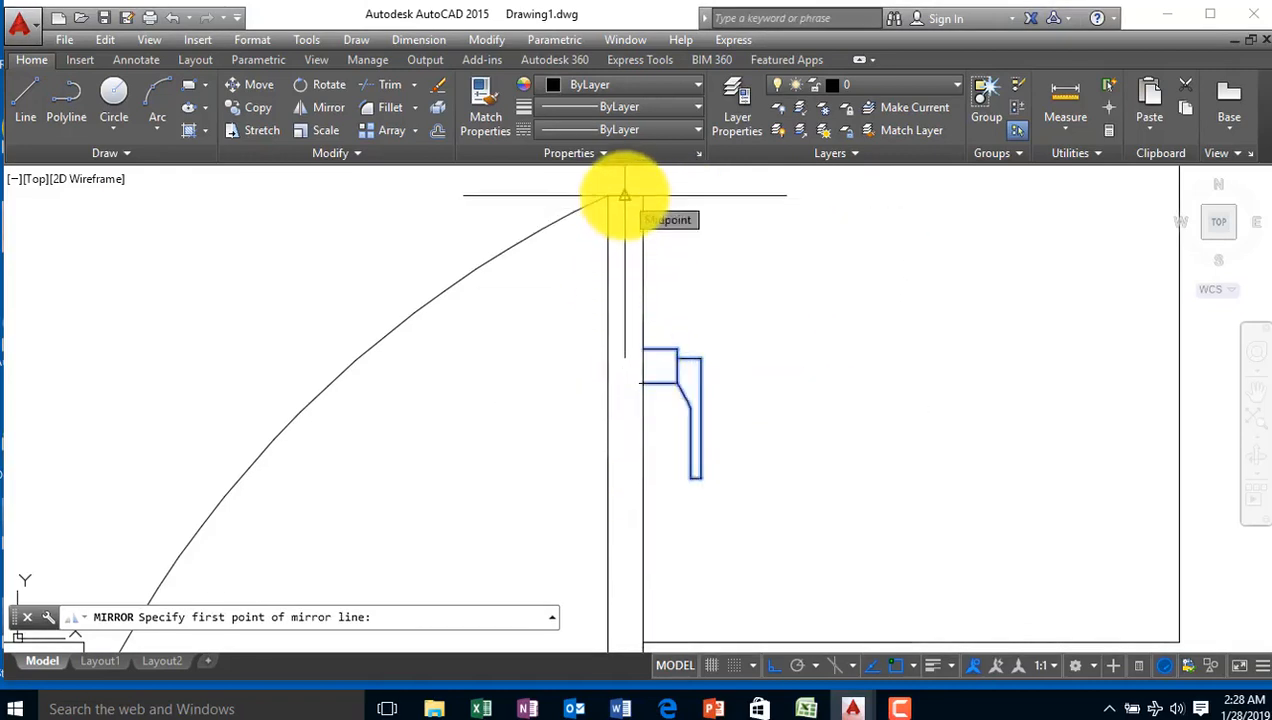
click(624, 195)
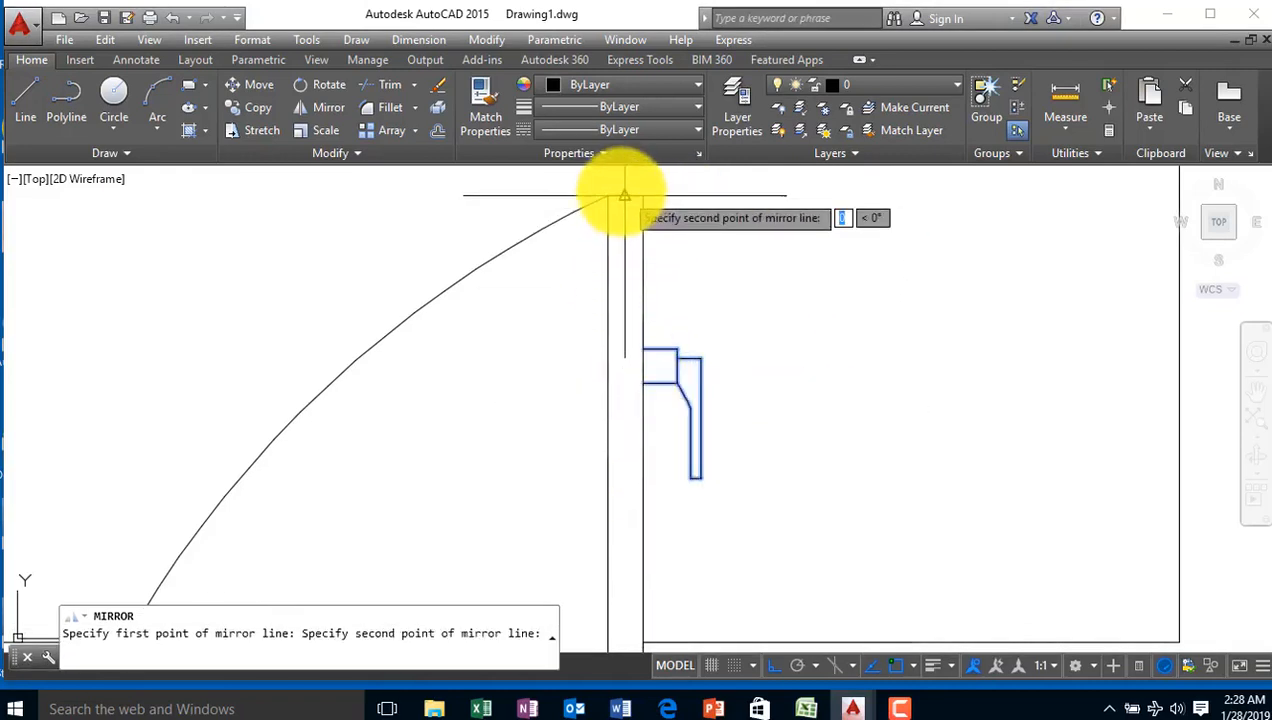
click(659, 300)
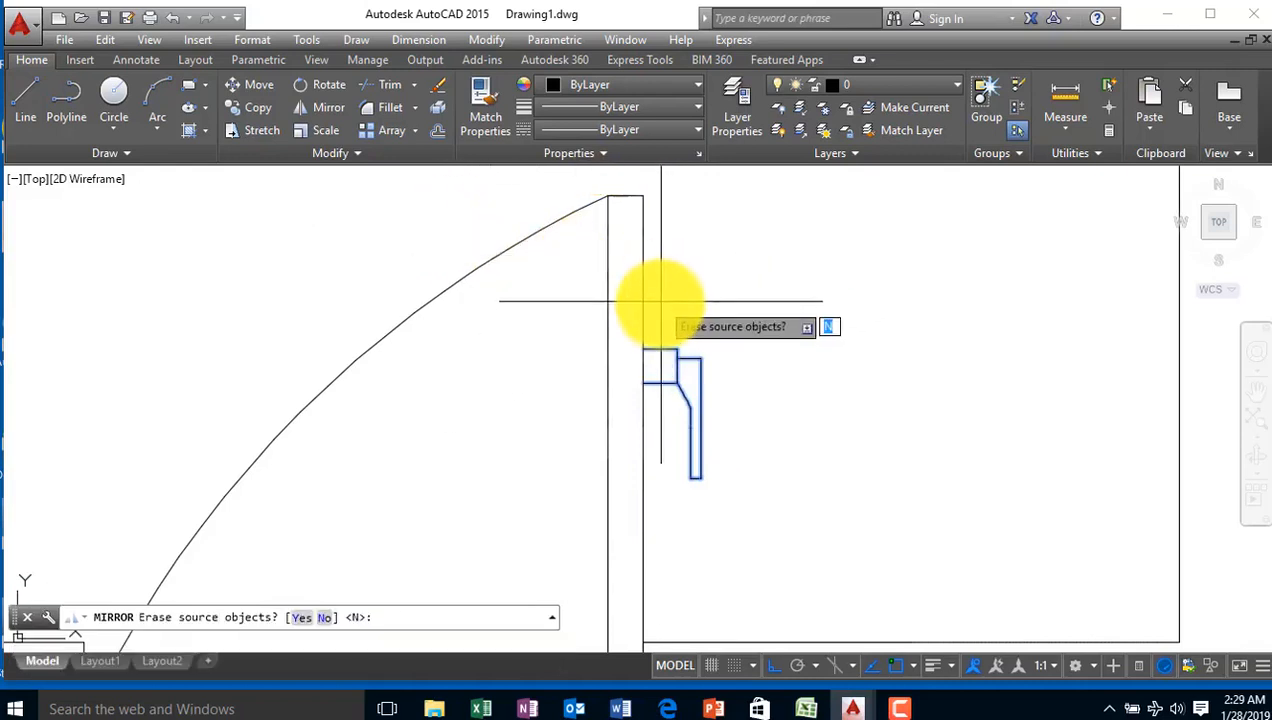
key(Return)
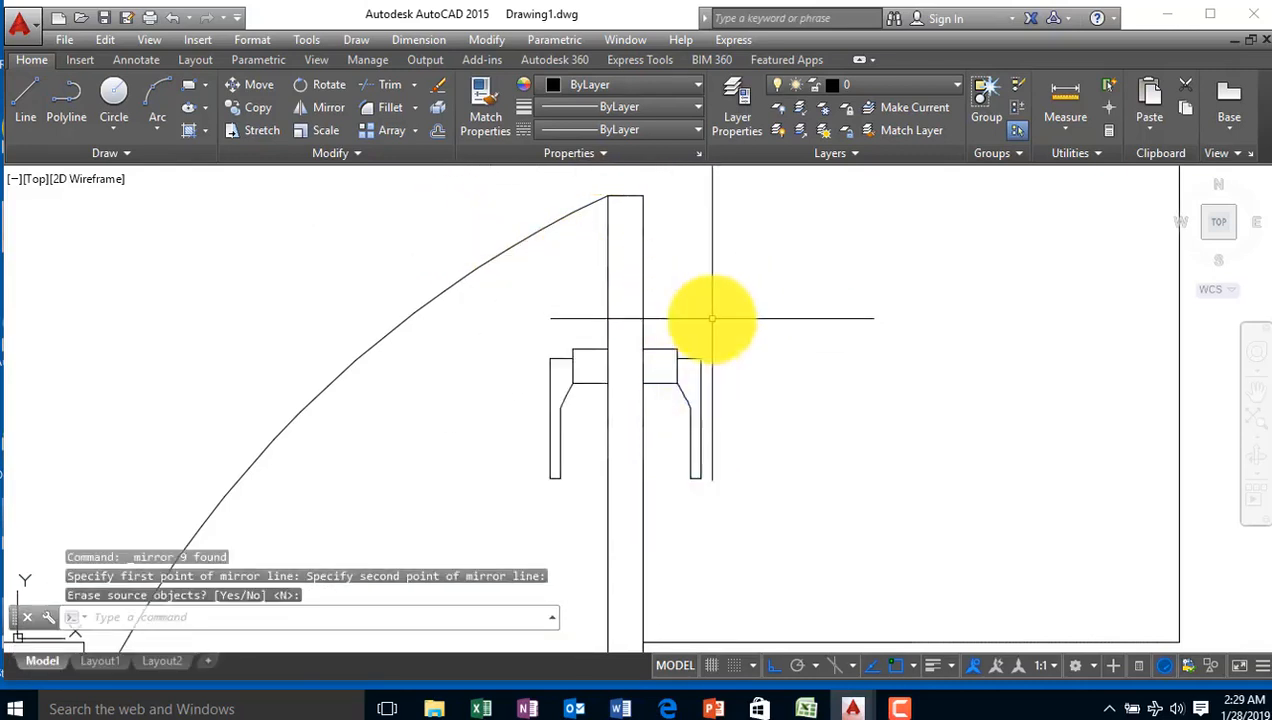
Compare the new room plan with the reference plan, examining the reference's door handles and dining table layout
scroll(698, 375, down, 5)
scroll(275, 494, down, 2)
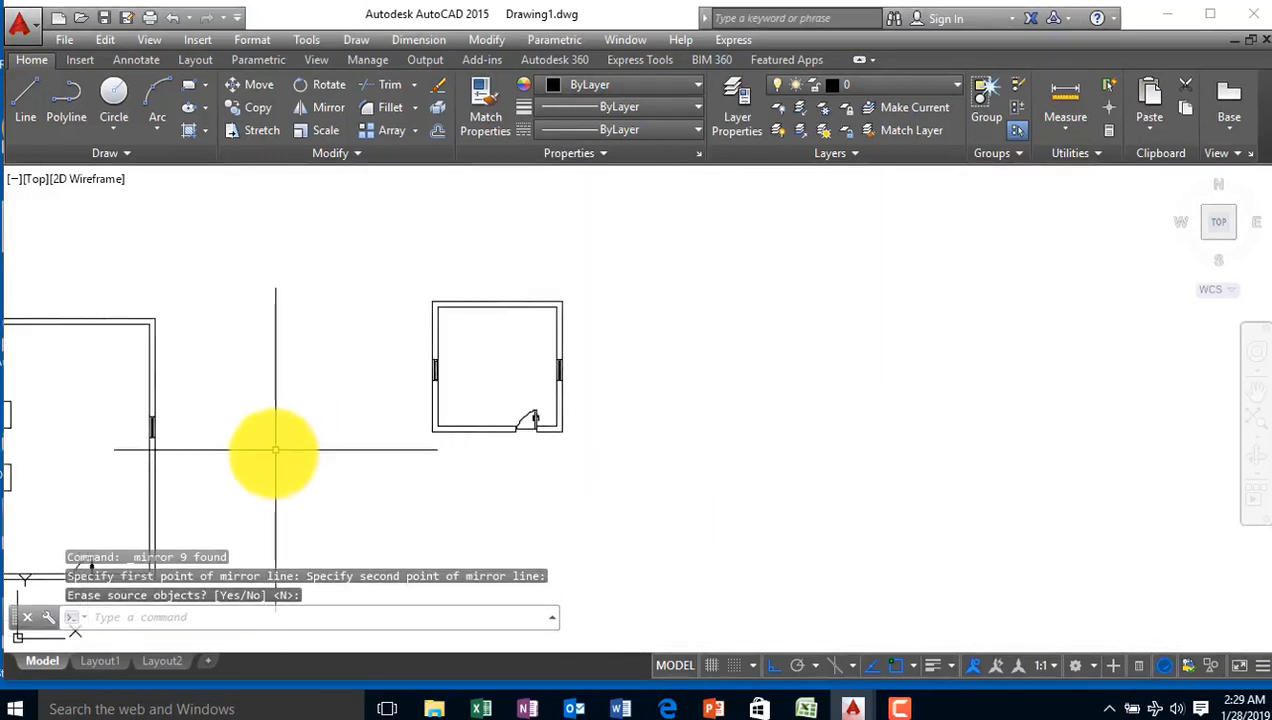
middle_drag(275, 449, 318, 389)
middle_drag(605, 284, 641, 287)
middle_drag(182, 471, 243, 447)
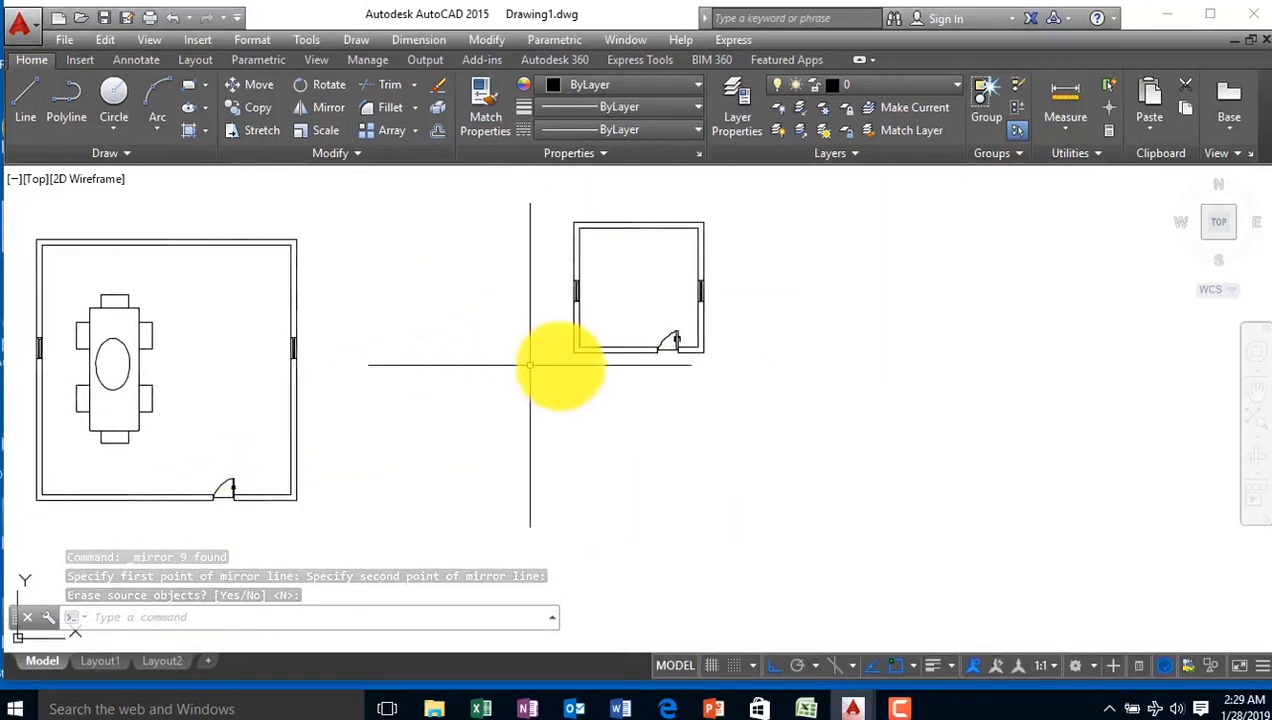
middle_drag(528, 363, 541, 363)
scroll(218, 506, up, 4)
scroll(257, 470, up, 5)
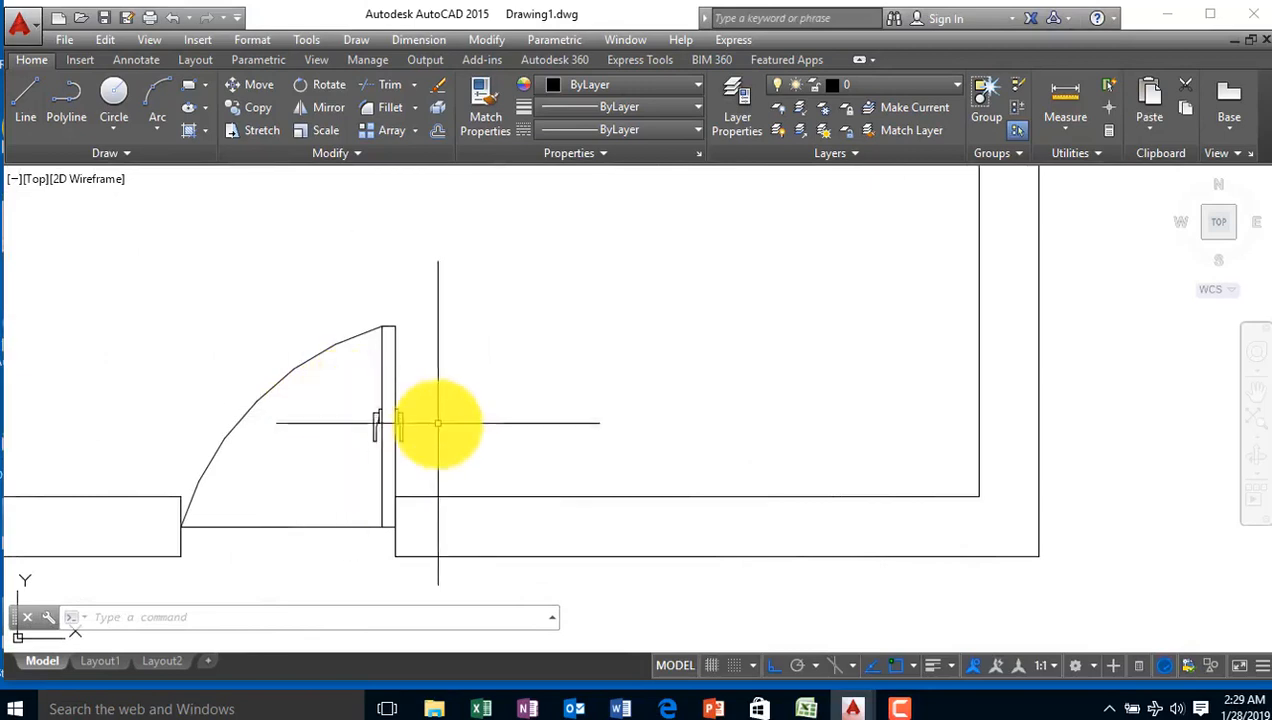
scroll(395, 440, down, 4)
scroll(395, 440, down, 2)
scroll(601, 350, down, 3)
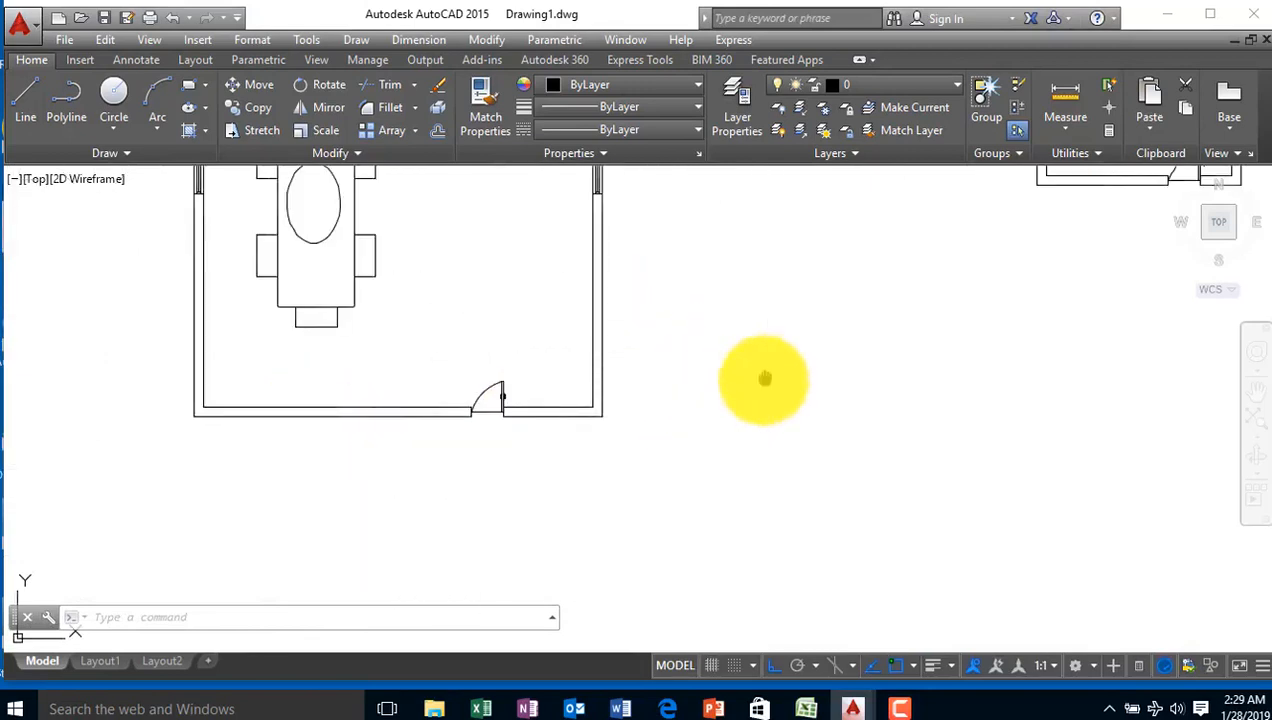
Draw a tall, narrow rectangle in the left half of the new room as the dining table top
middle_drag(764, 378, 327, 697)
scroll(683, 495, up, 5)
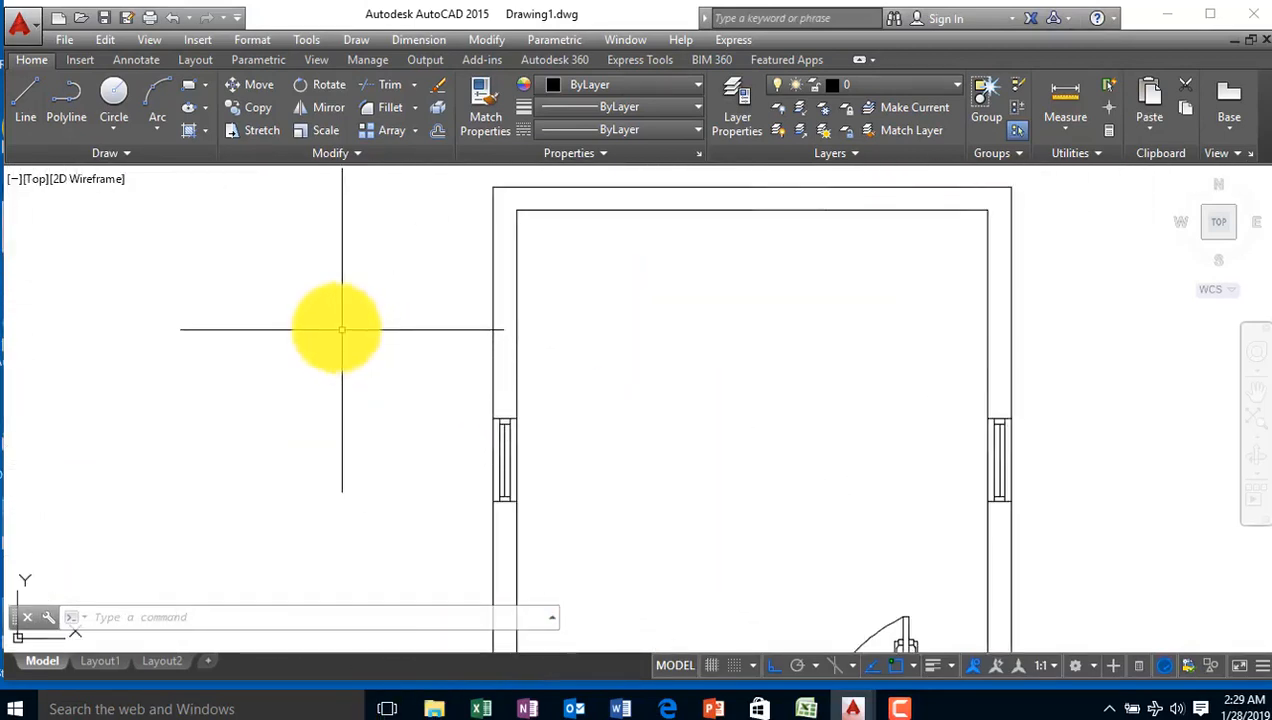
click(188, 86)
scroll(599, 290, down, 4)
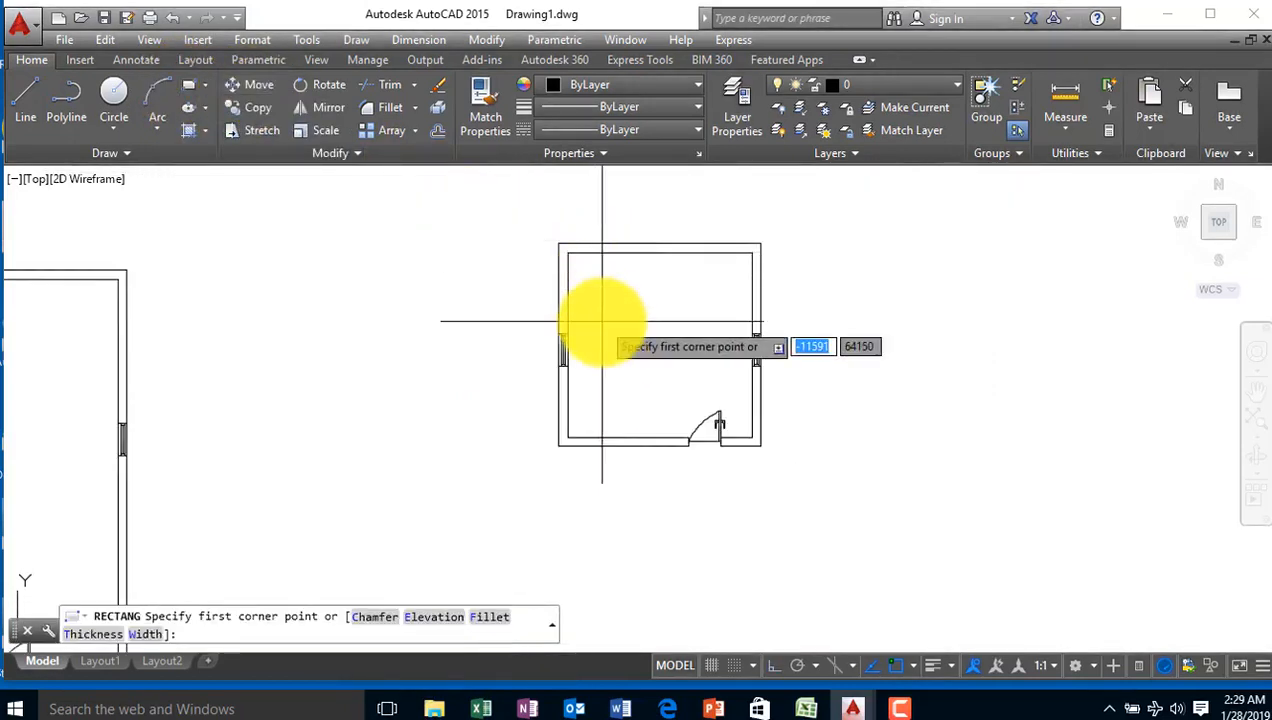
click(613, 299)
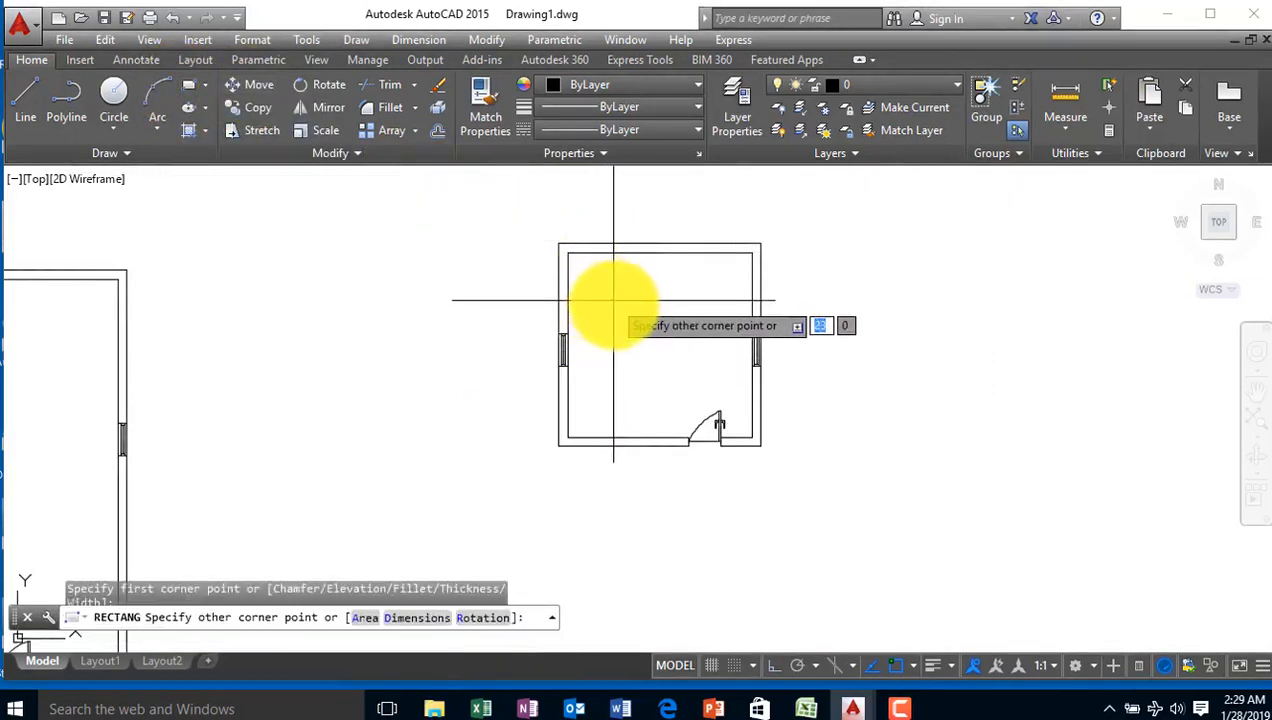
click(641, 384)
scroll(651, 389, up, 4)
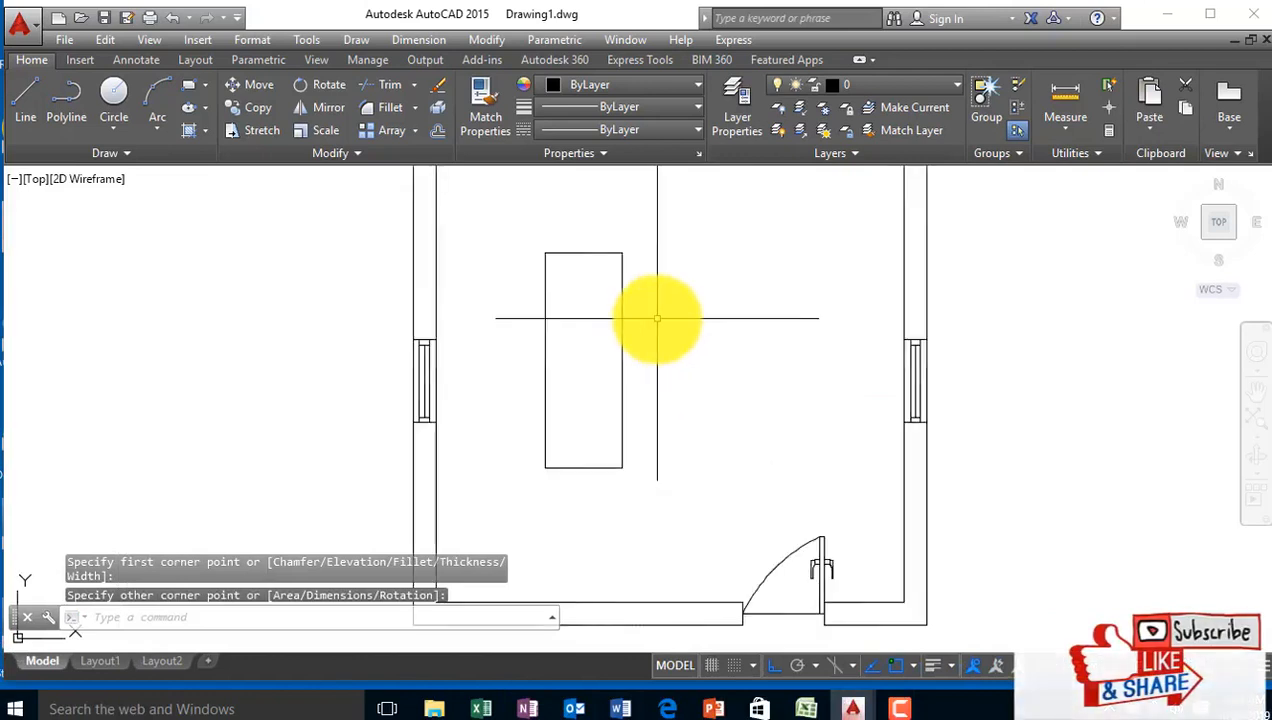
Move the table rectangle about 390 mm toward the left wall, from its centre to the original midpoint of its left side
click(651, 211)
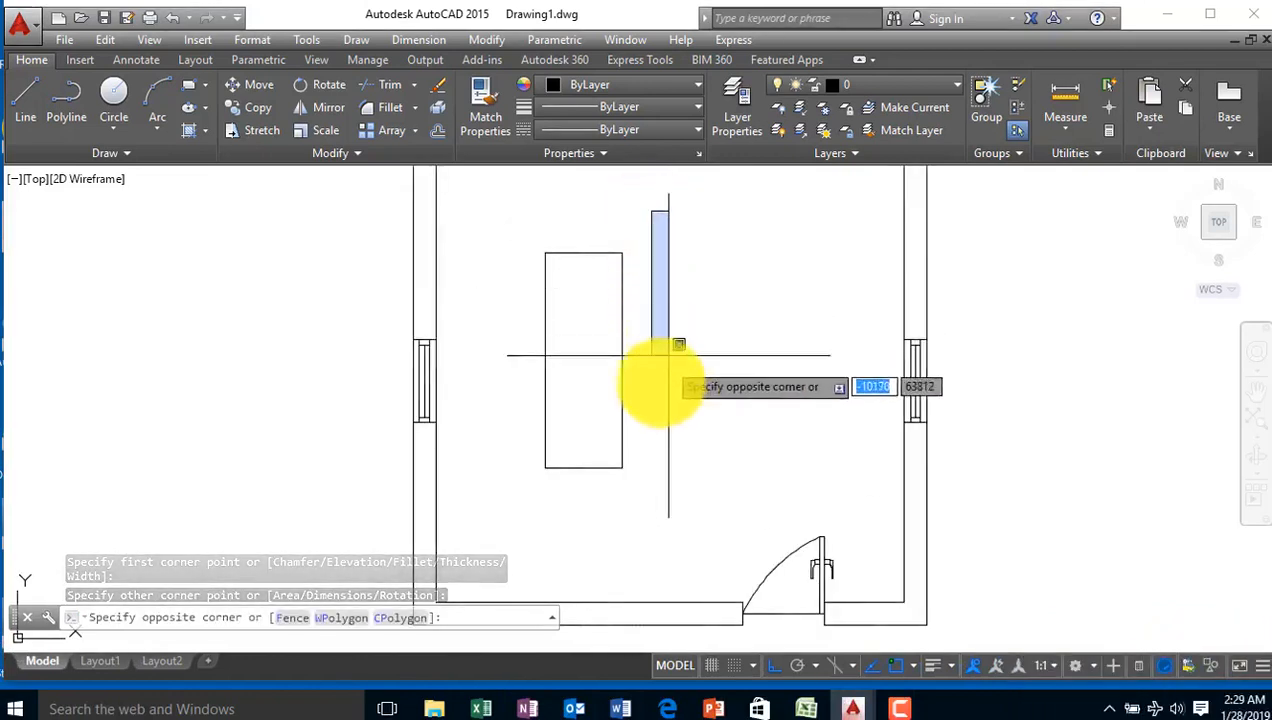
click(522, 503)
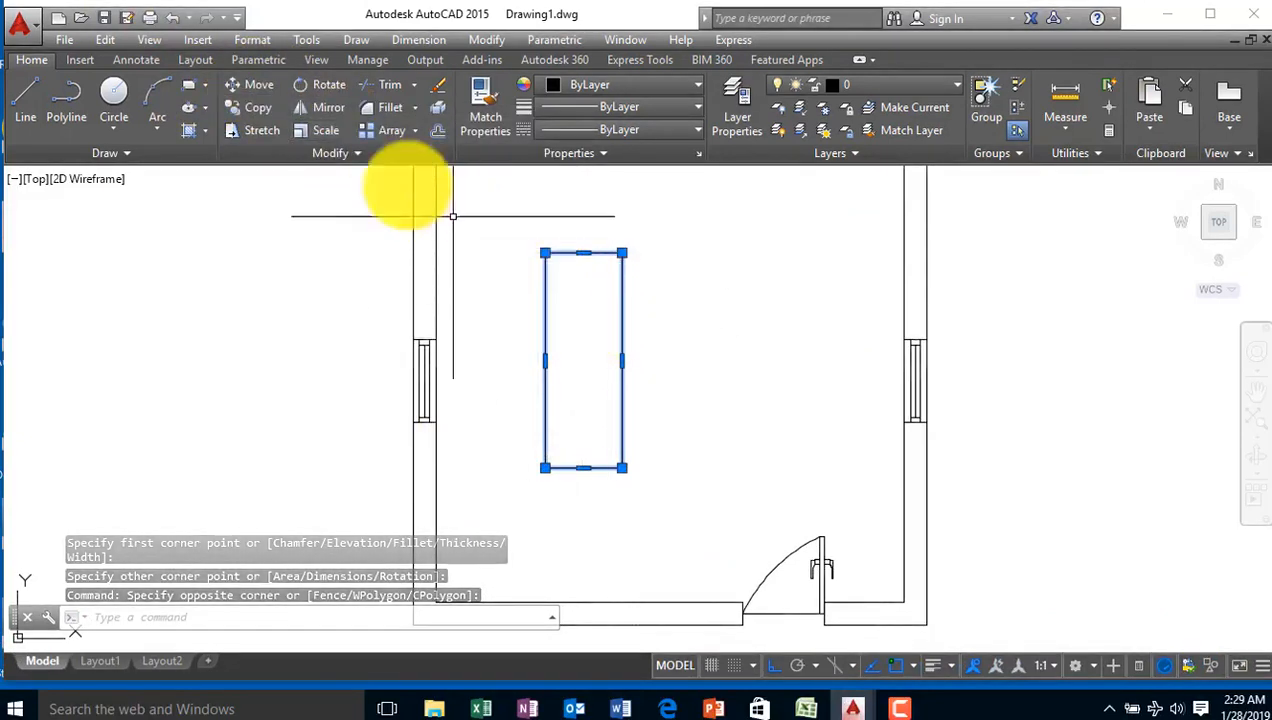
click(252, 87)
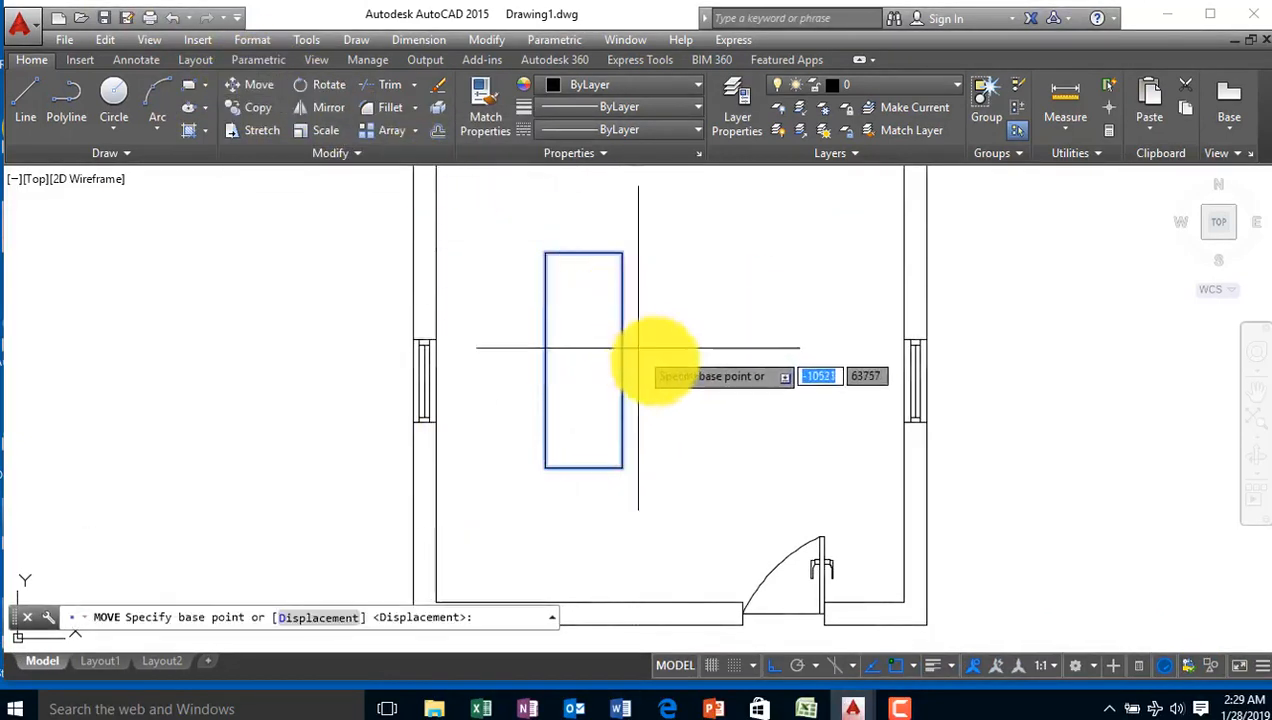
click(584, 360)
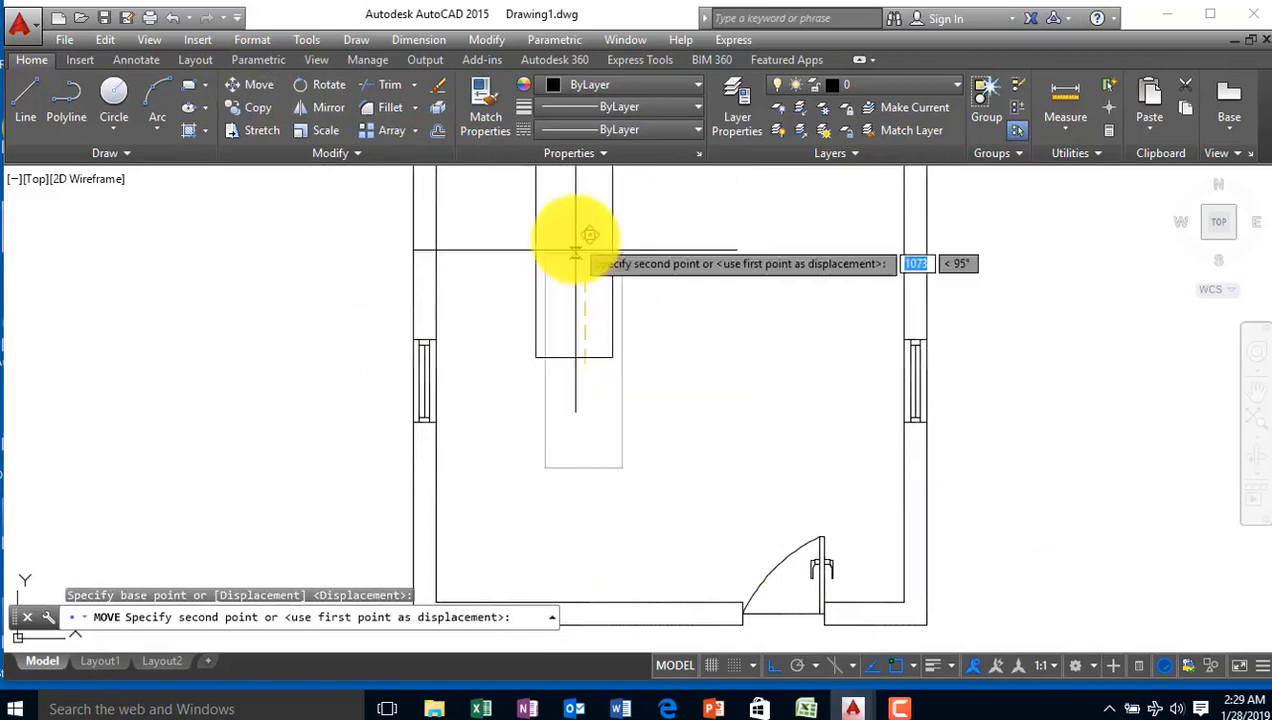
click(768, 670)
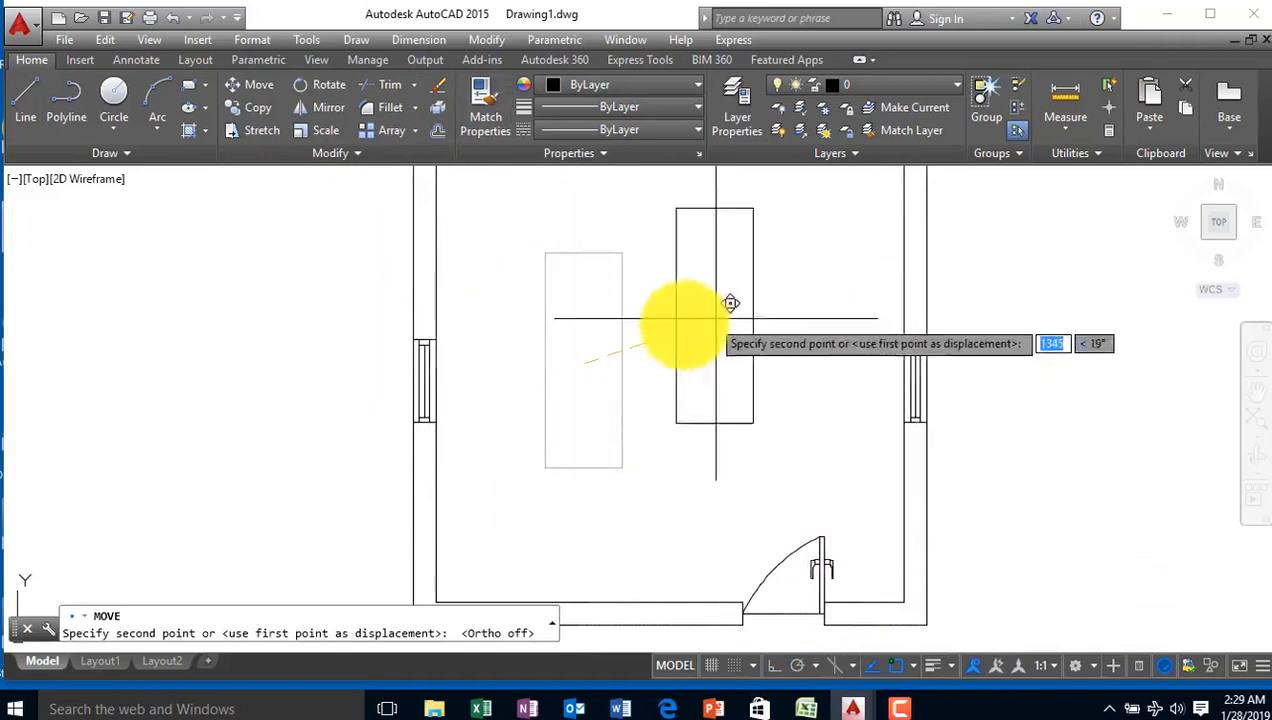
click(766, 667)
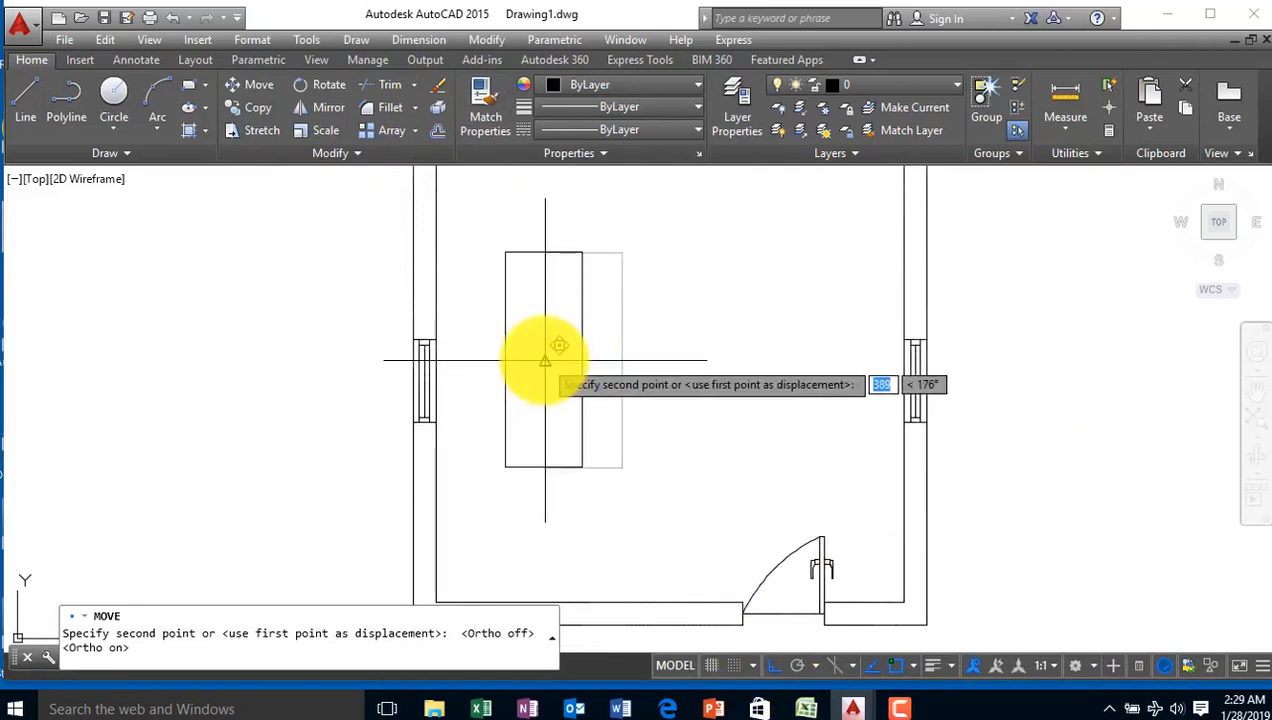
click(545, 360)
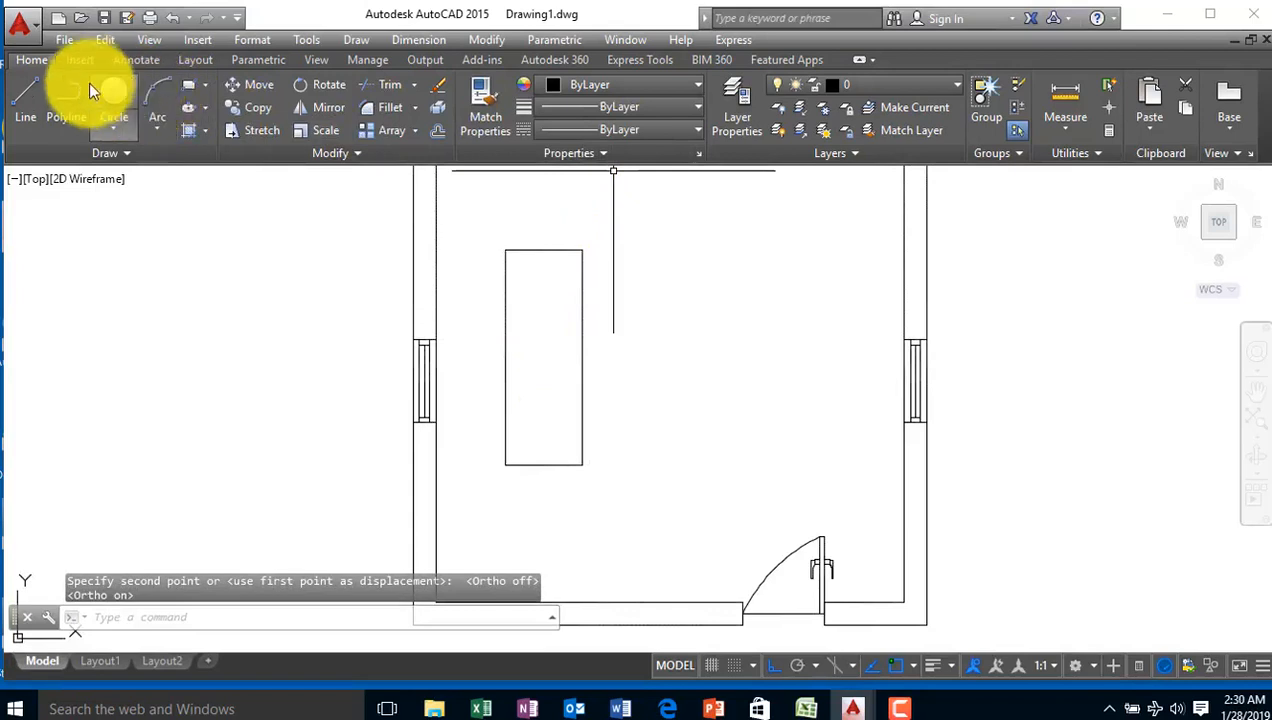
Draw a three-sided chair outline with lines on the dining table's upper short edge, starting and ending on that edge
click(25, 92)
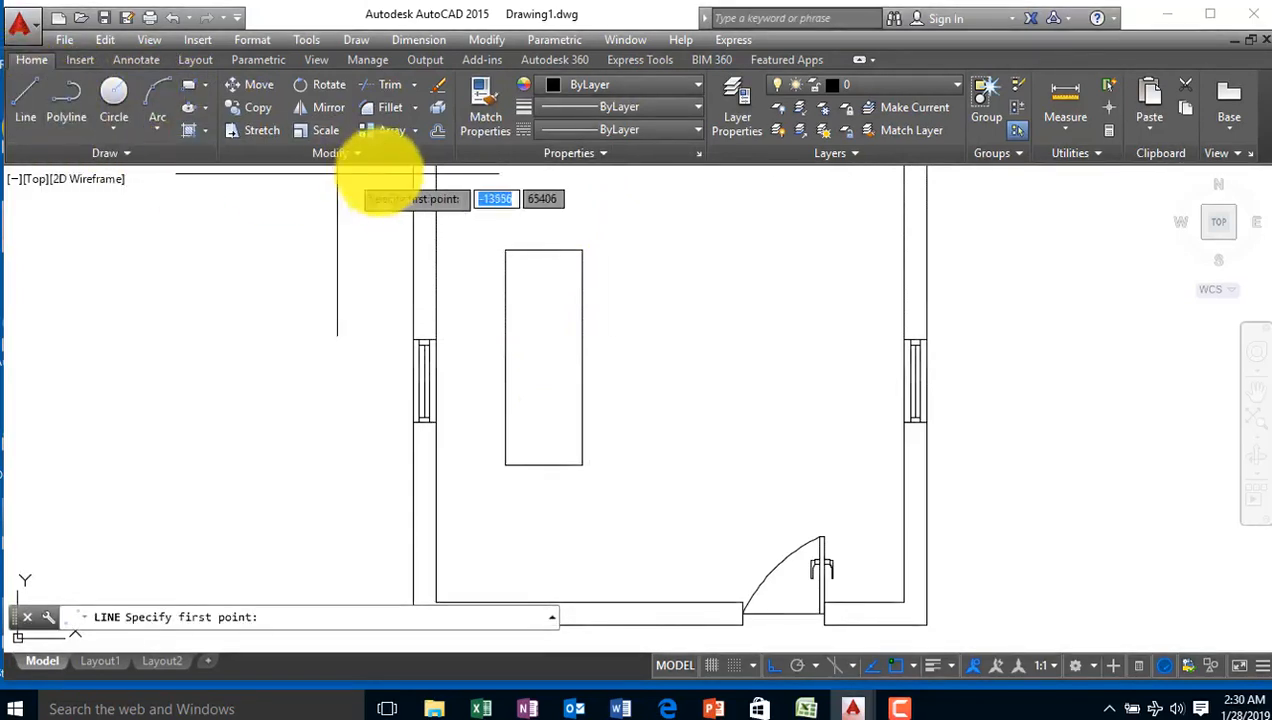
scroll(526, 244, up, 2)
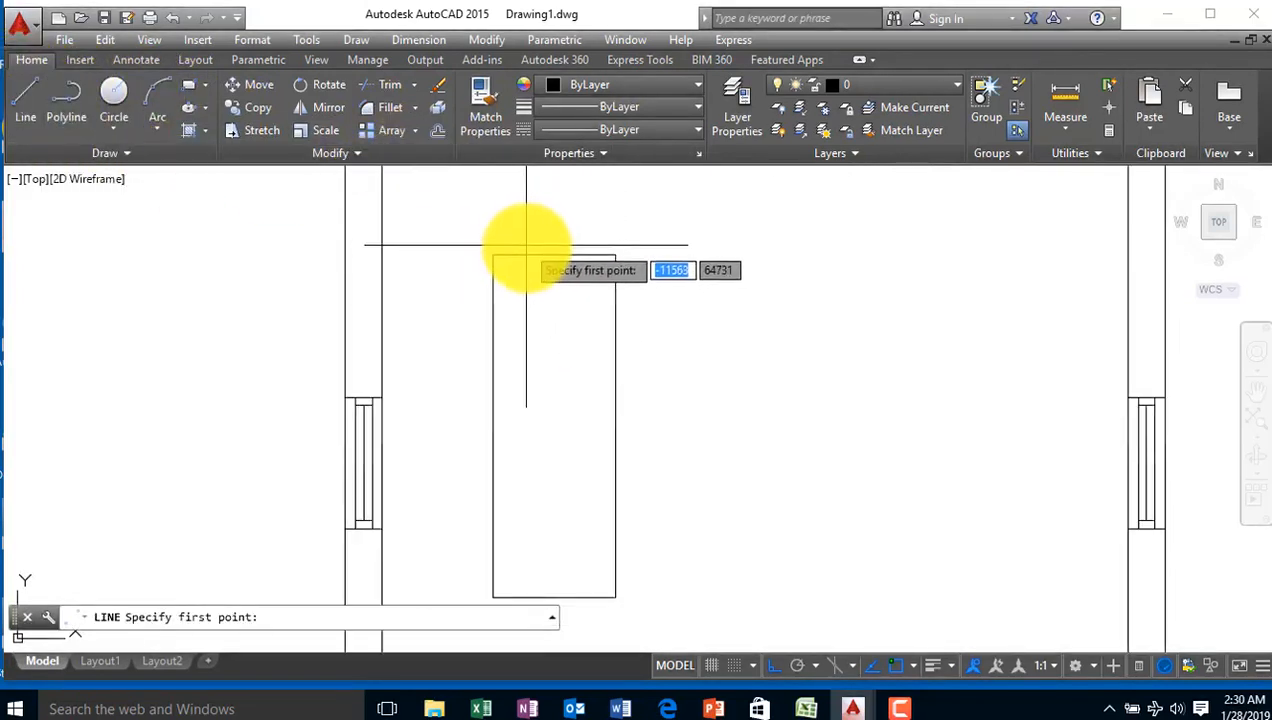
click(528, 256)
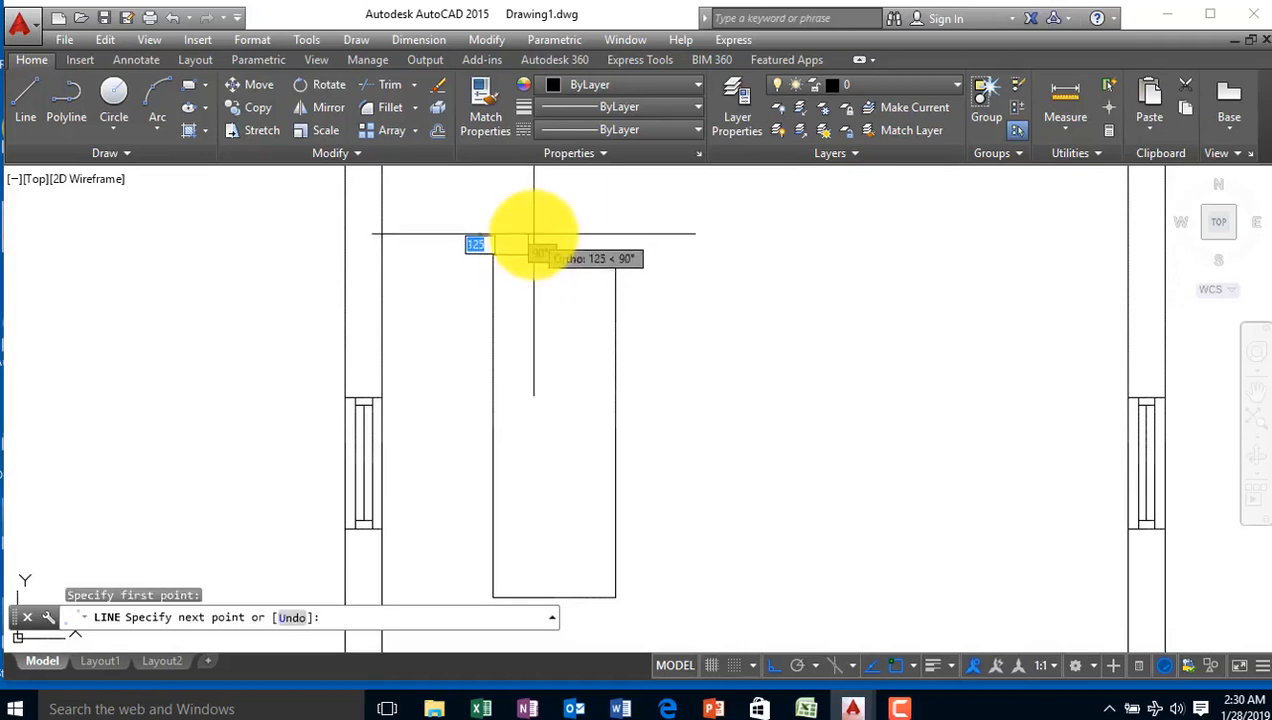
click(533, 226)
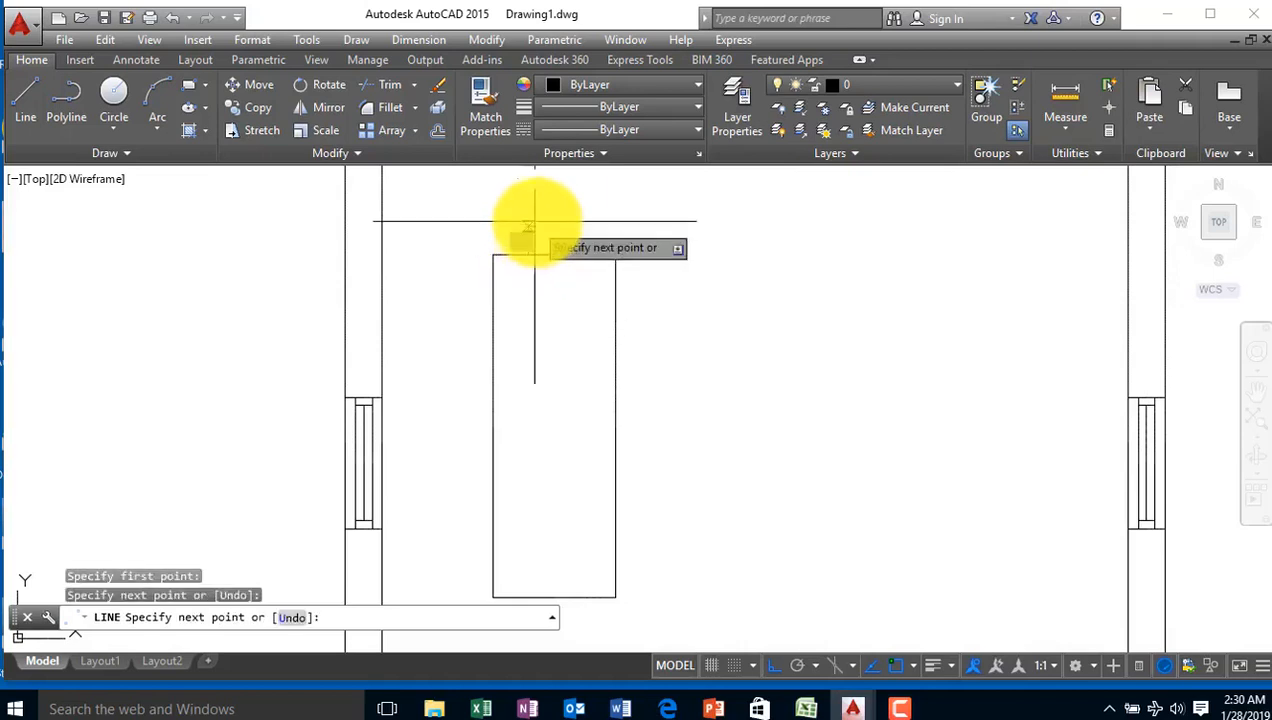
click(588, 226)
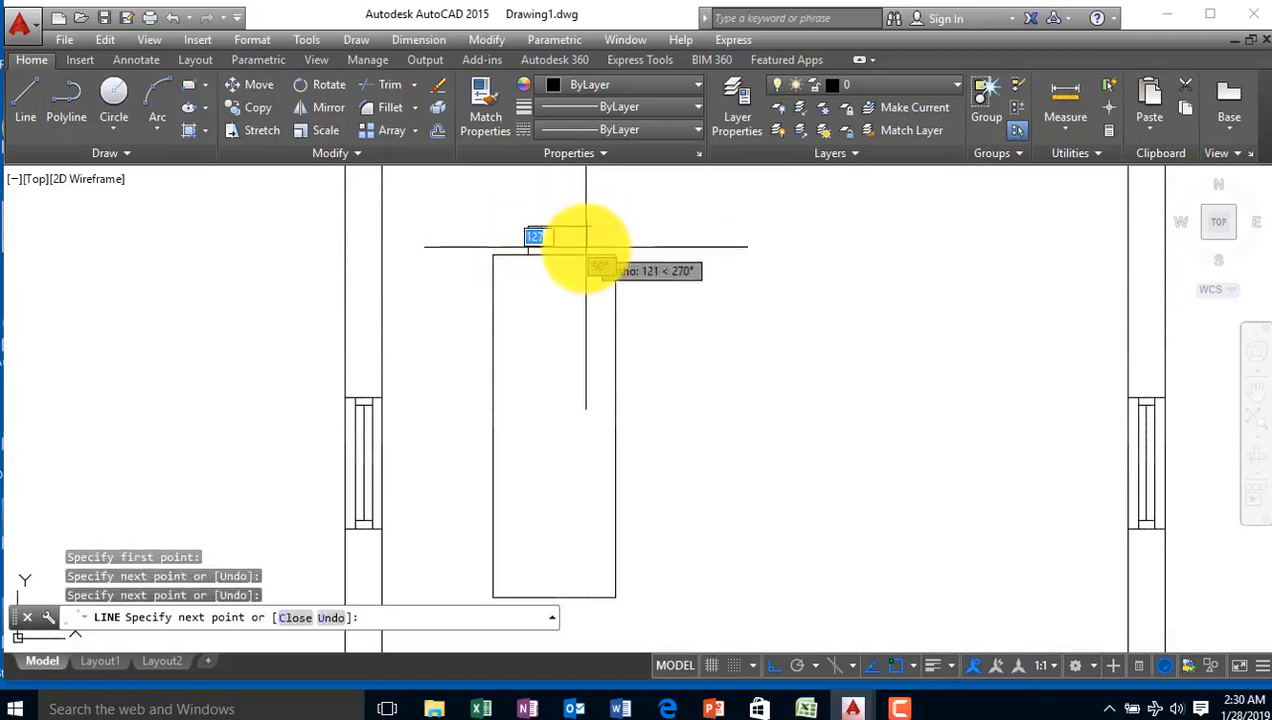
click(587, 254)
key(Escape)
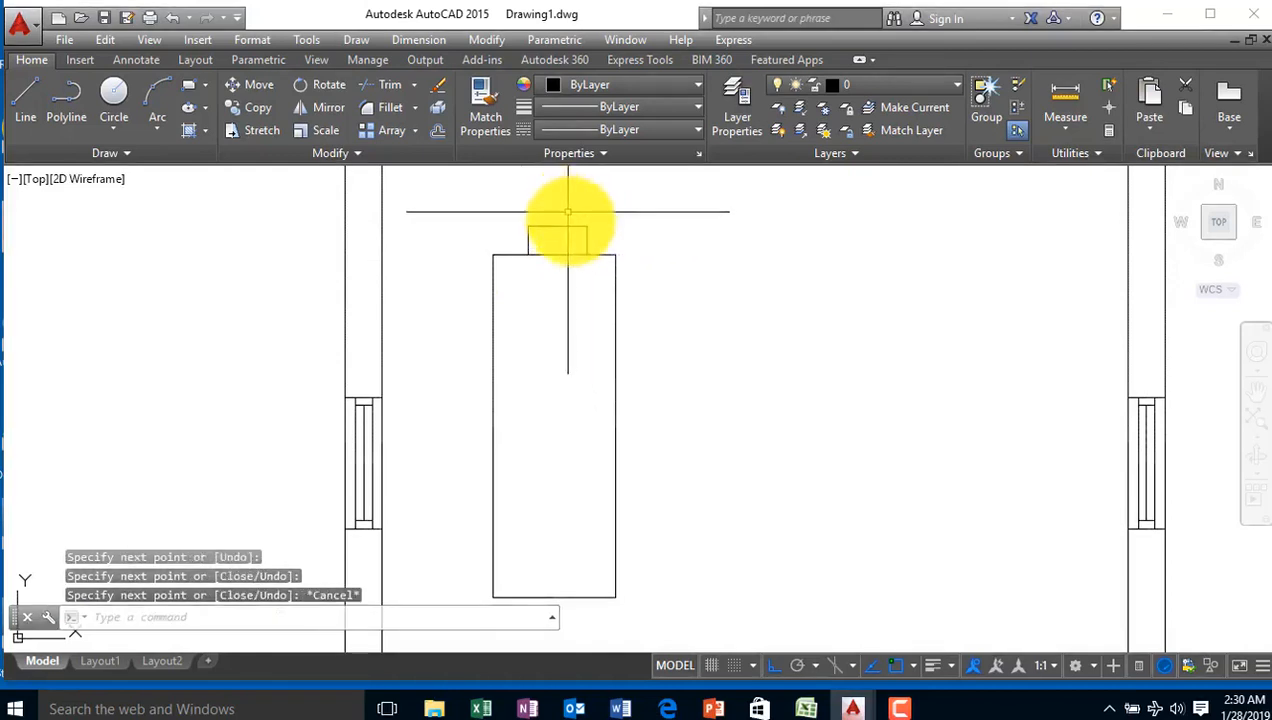
Draw a second three-sided chair outline about 225 mm deep on the upper part of the table's right edge
key(Return)
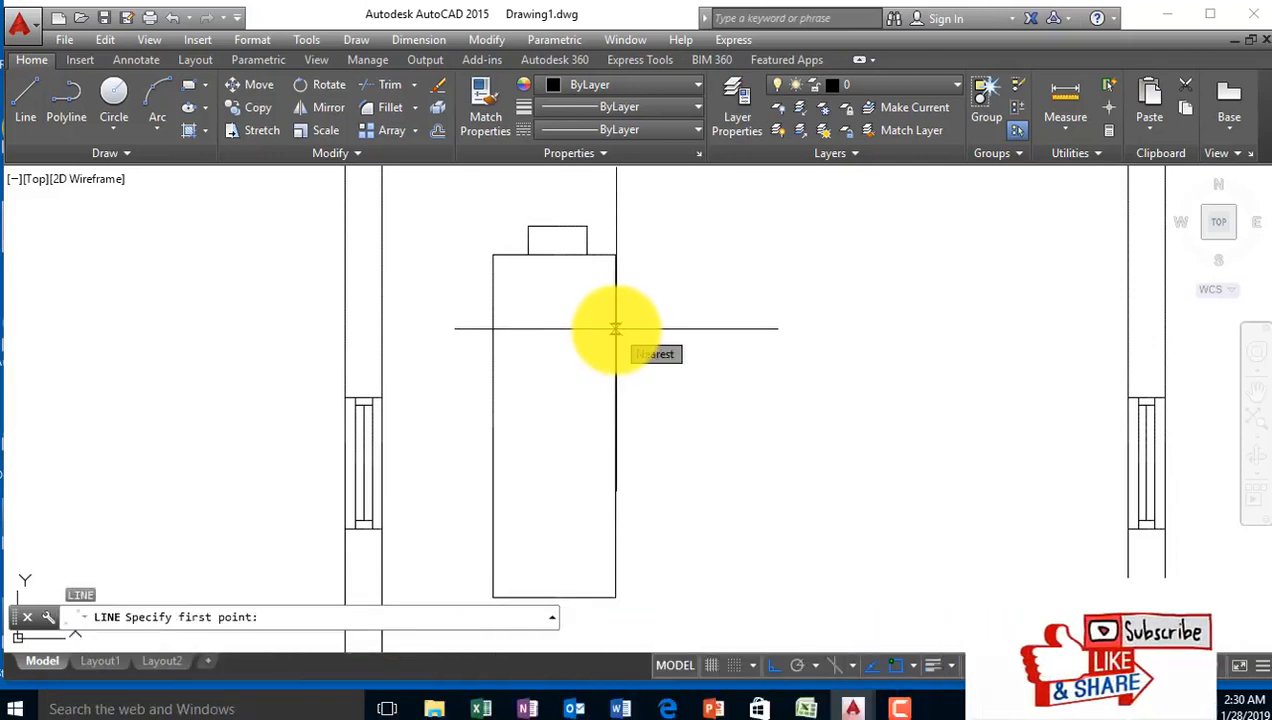
click(615, 329)
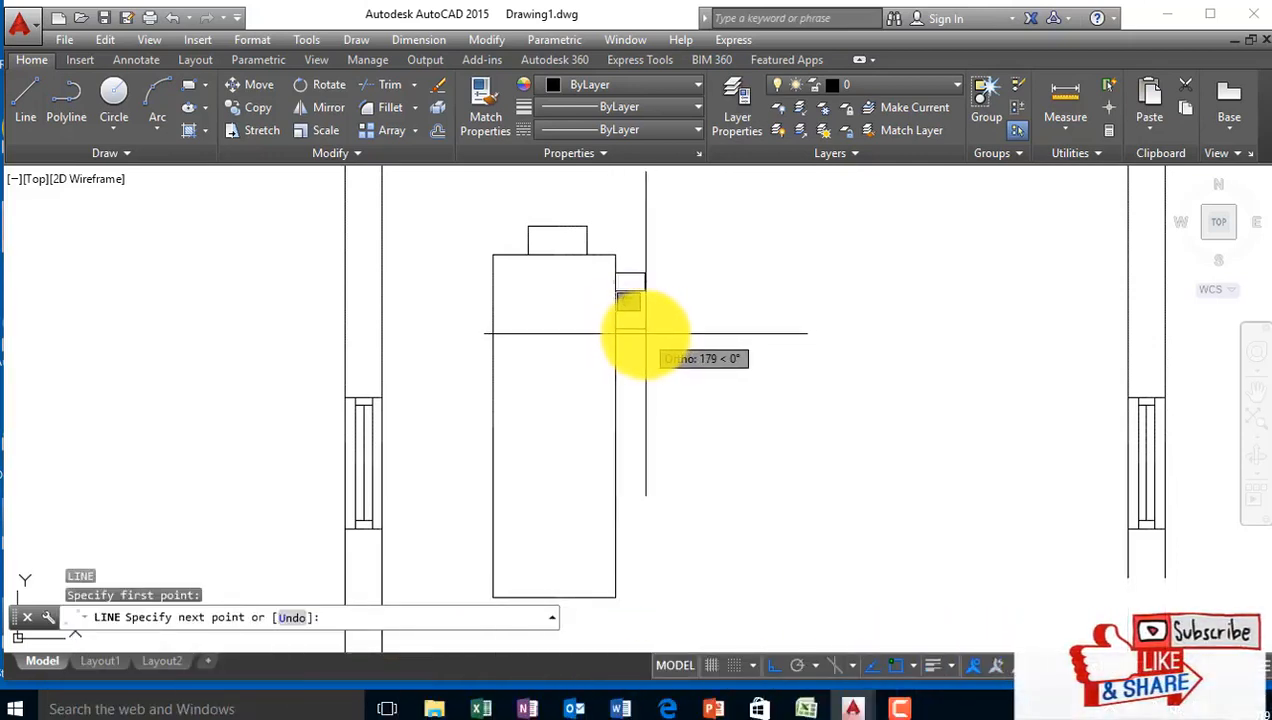
click(653, 329)
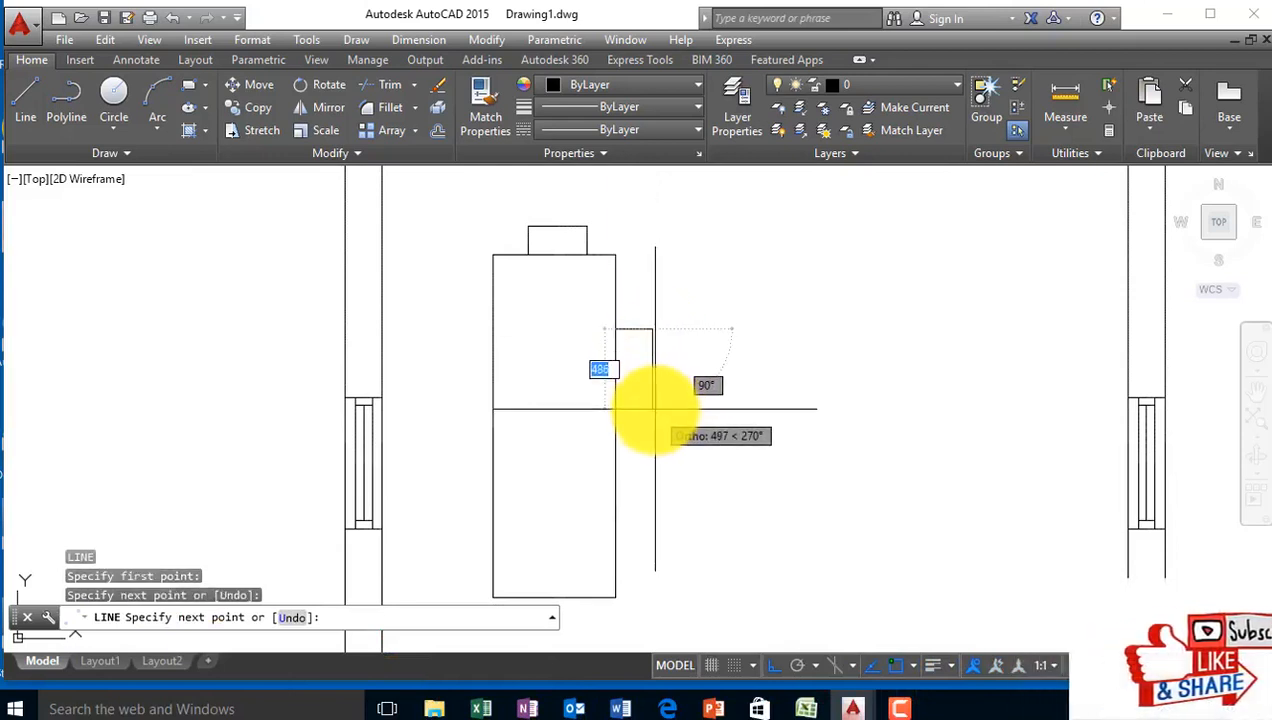
click(652, 401)
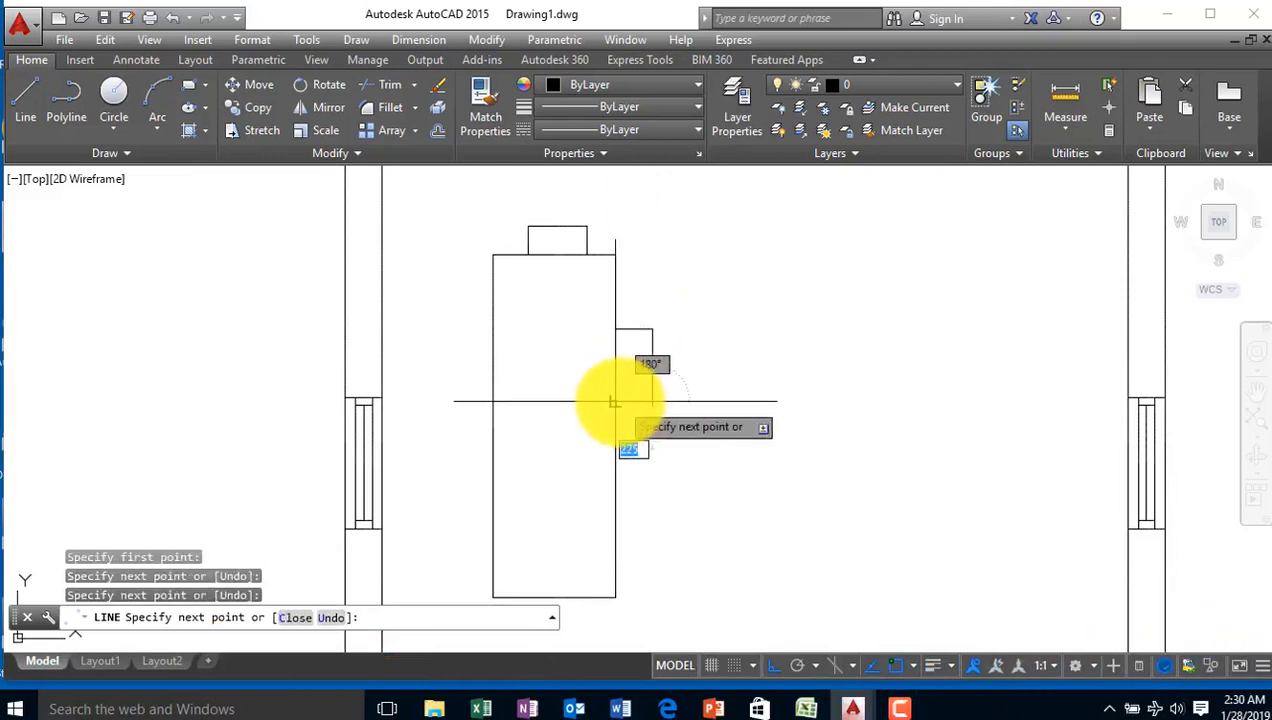
click(615, 401)
key(Return)
key(Return)
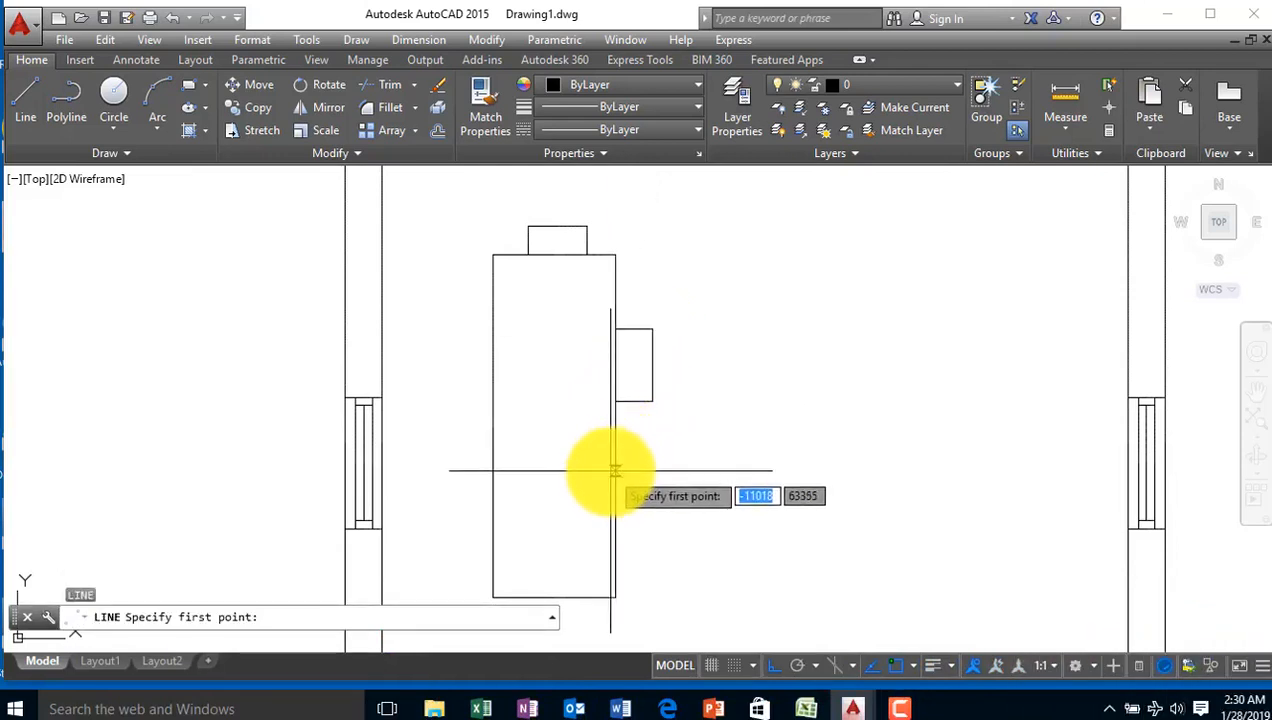
click(615, 467)
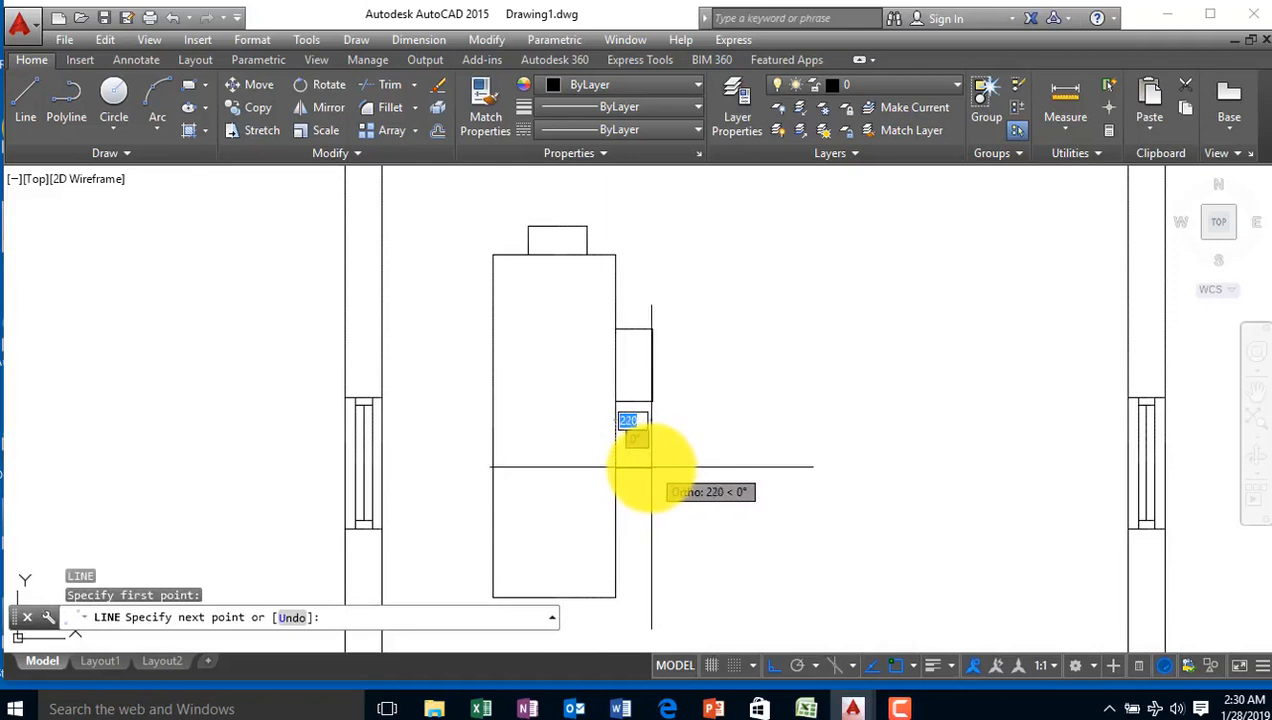
key(Escape)
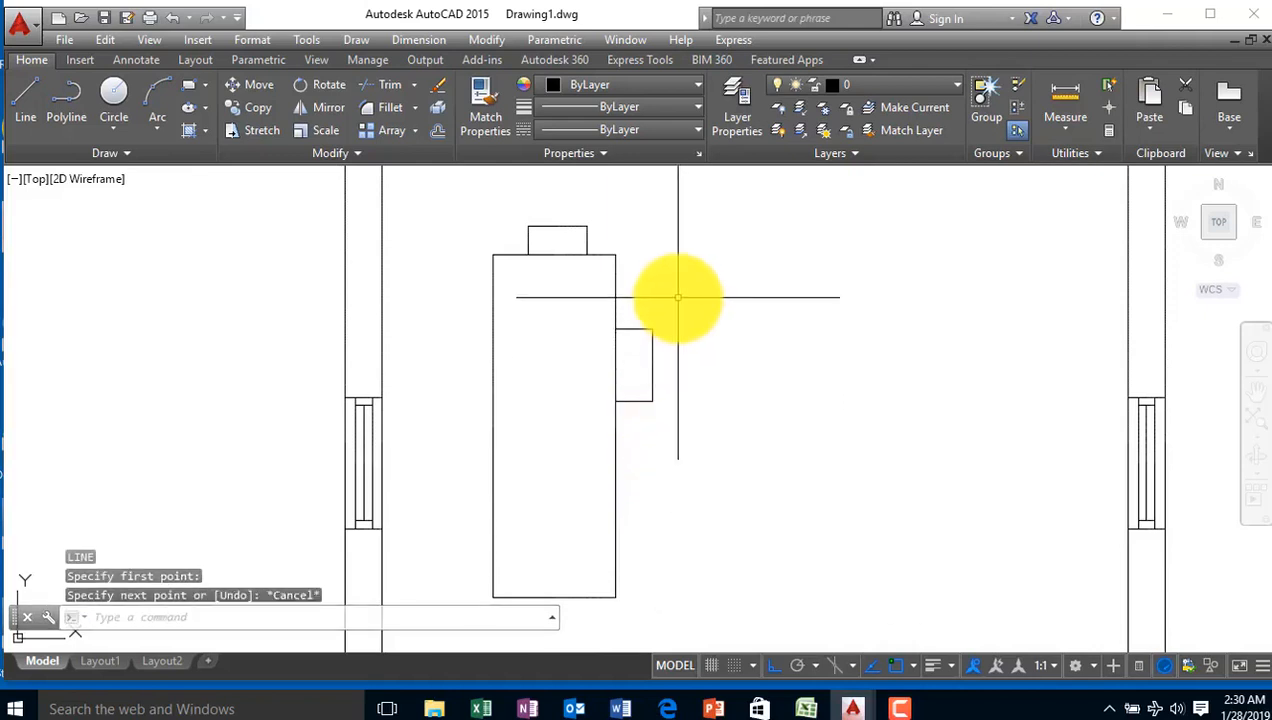
Copy the chair on the table's right side straight down to the lower part of the same edge
click(252, 130)
click(666, 302)
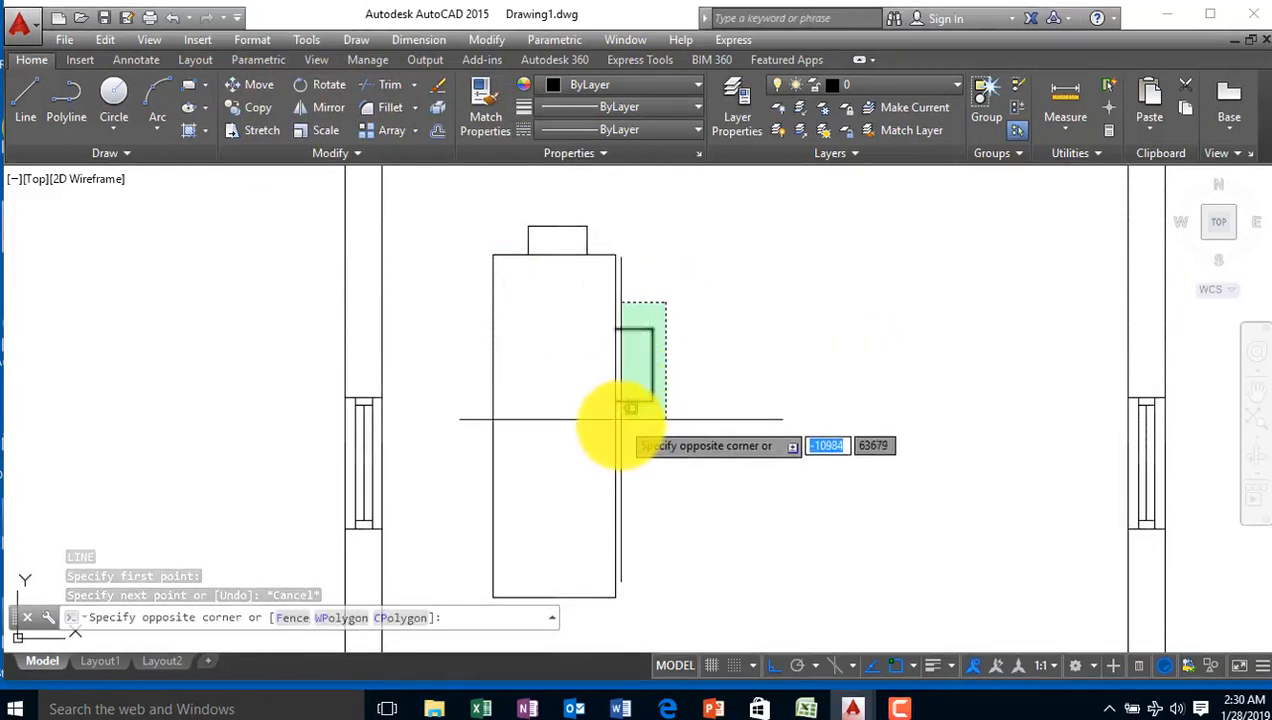
click(621, 420)
click(258, 107)
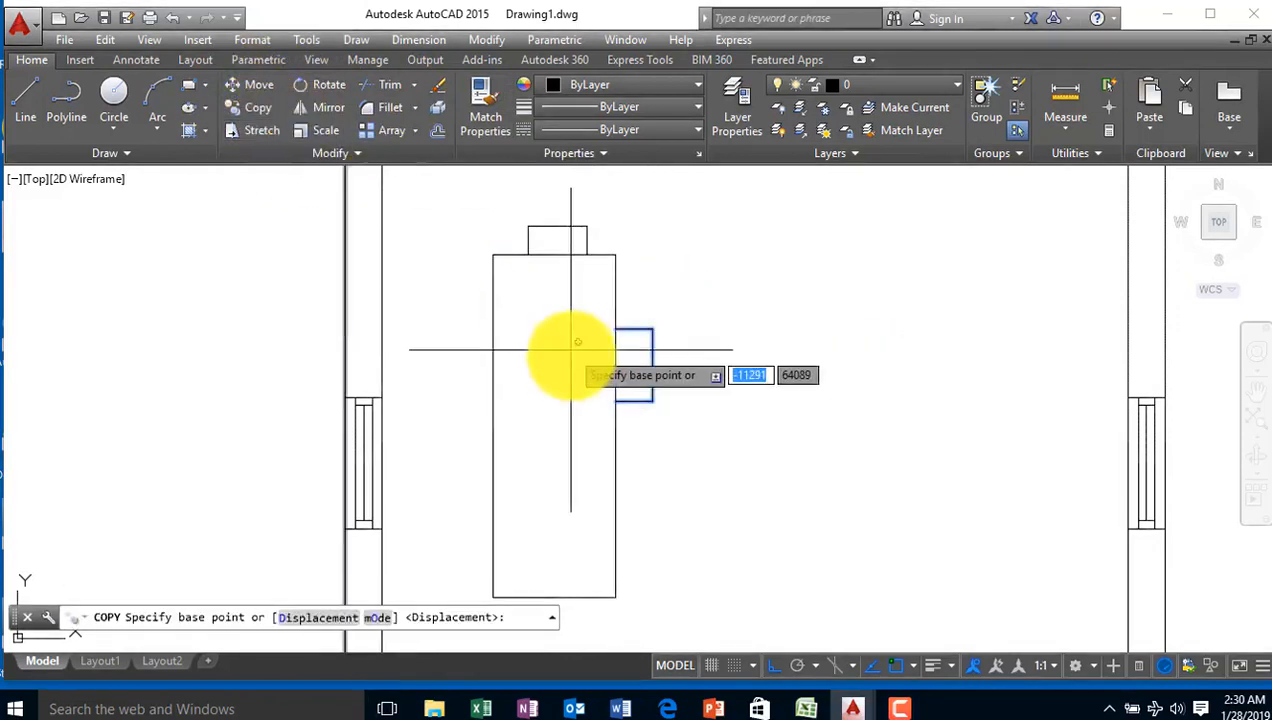
click(632, 366)
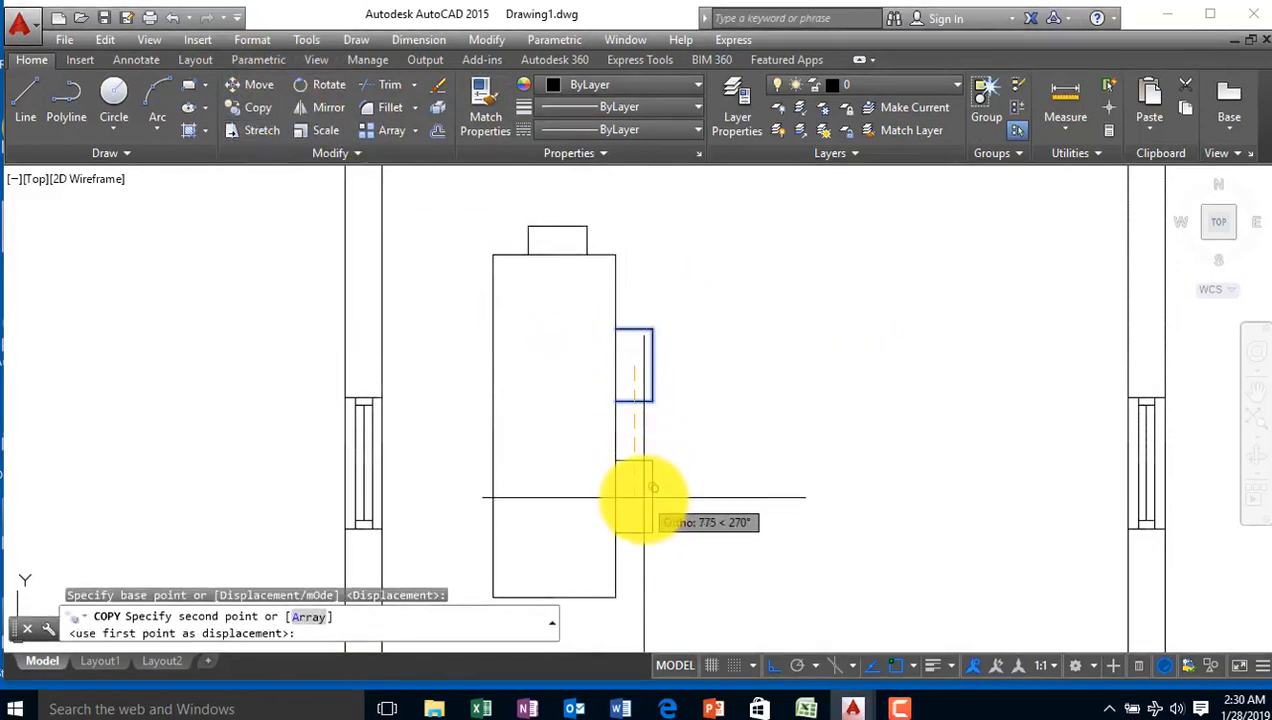
click(646, 509)
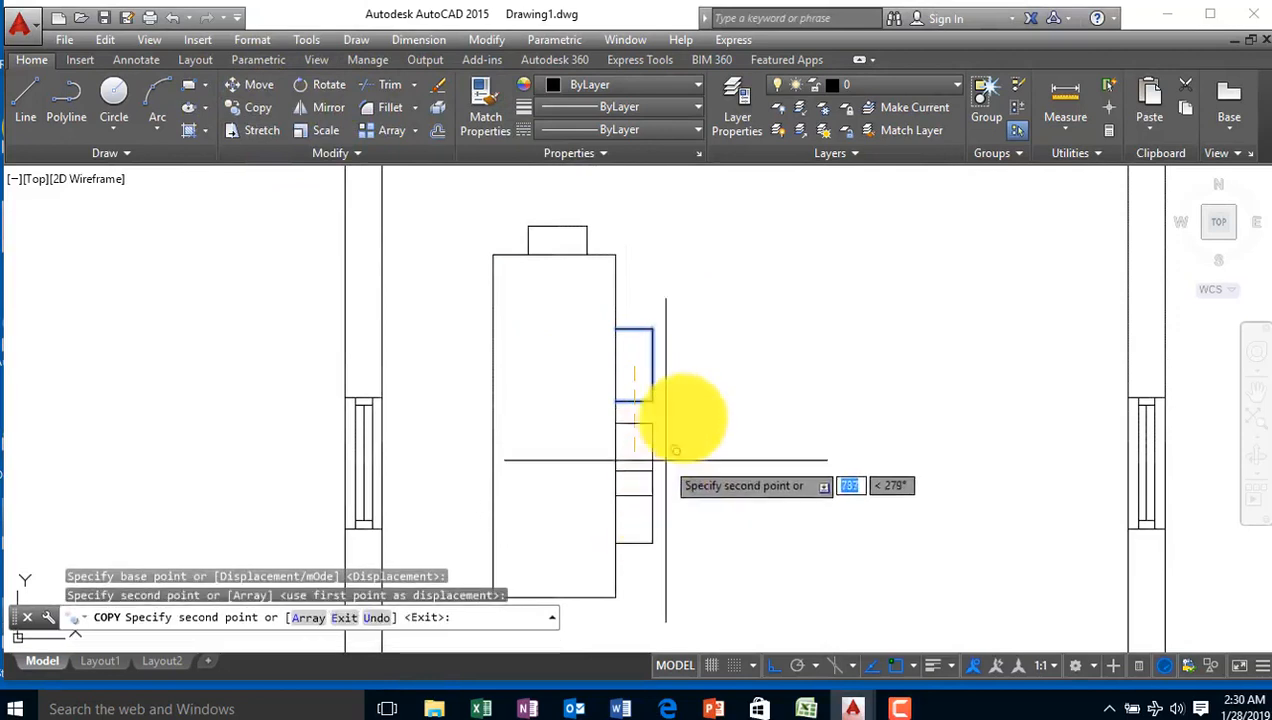
key(Escape)
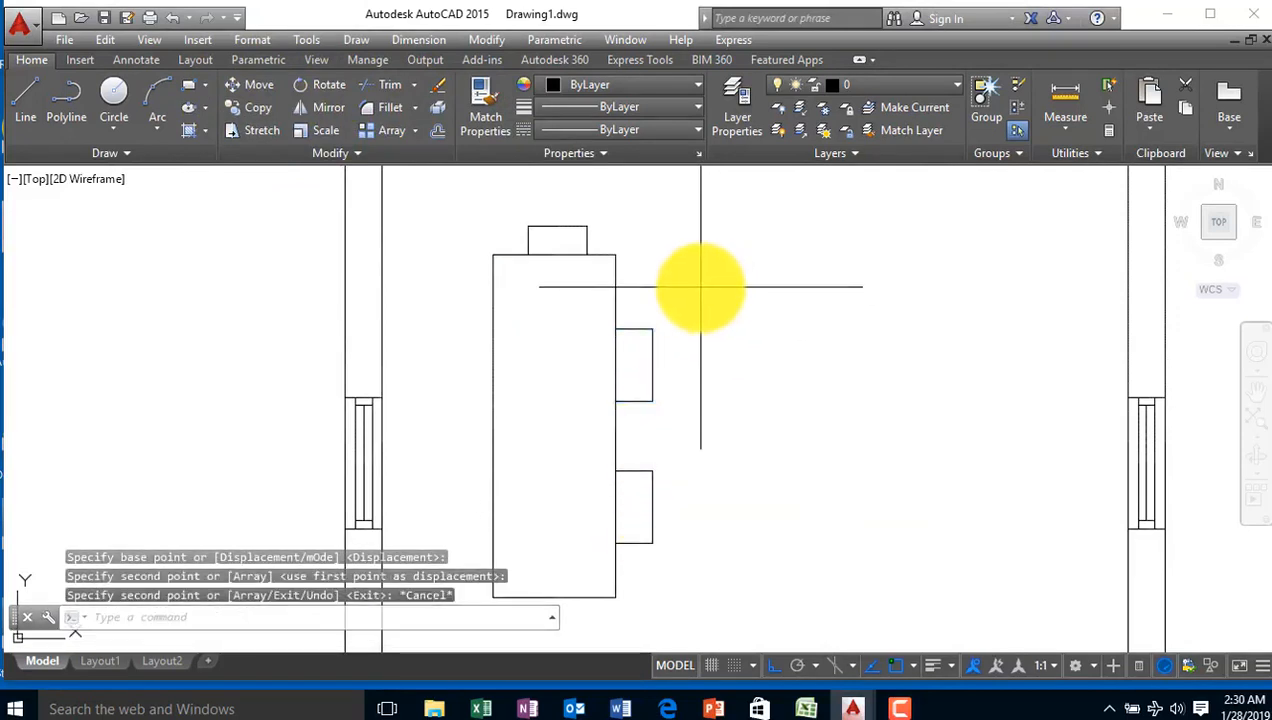
Mirror the two right-hand chairs about the table's vertical centreline, keeping the originals
click(700, 287)
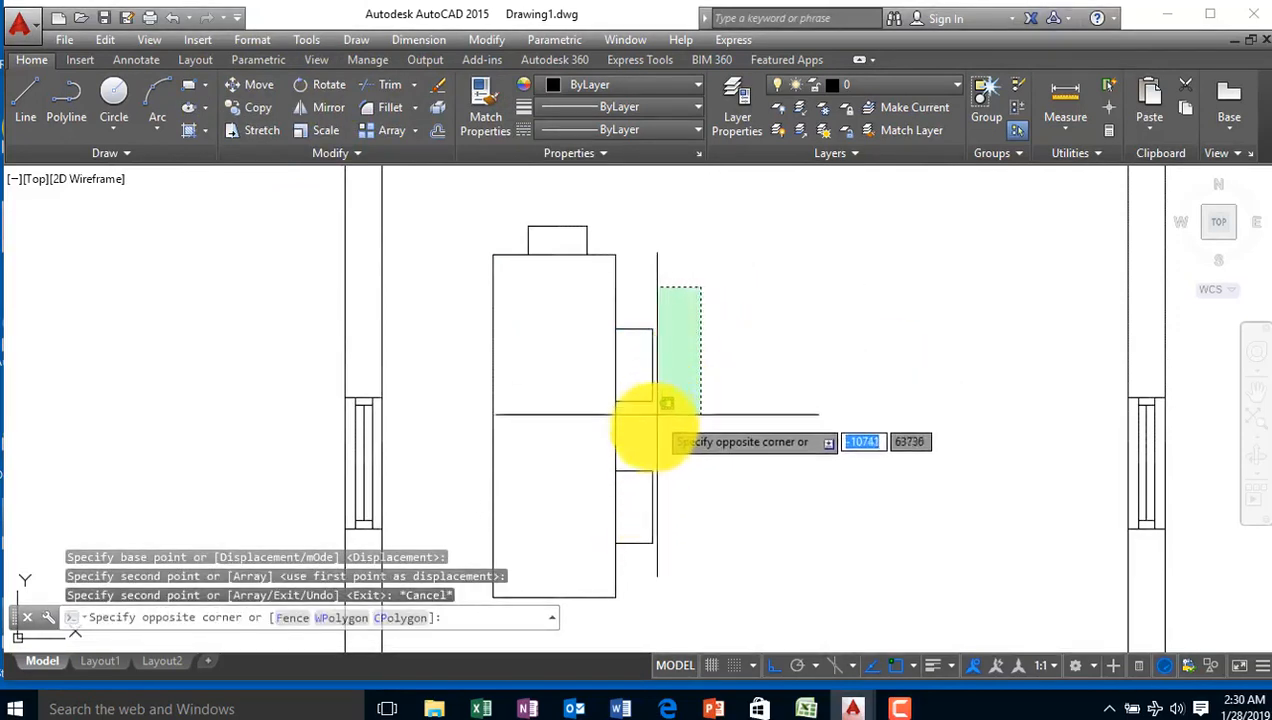
click(627, 556)
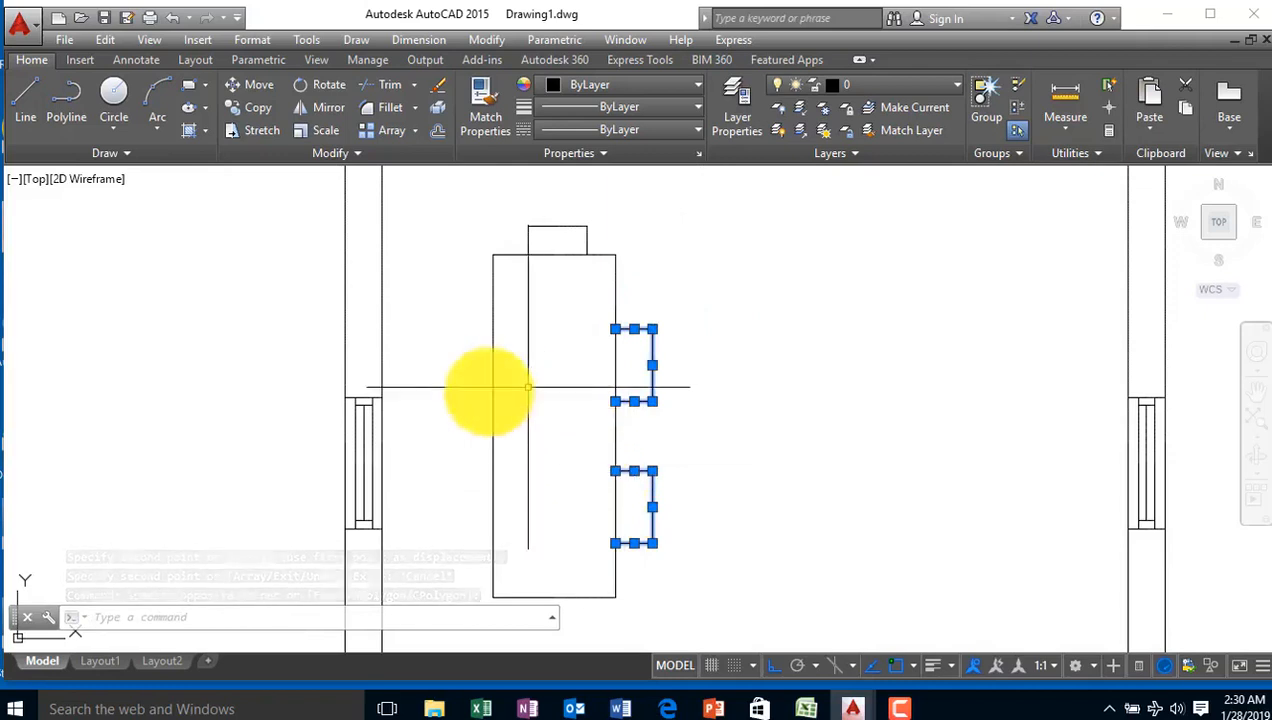
click(318, 107)
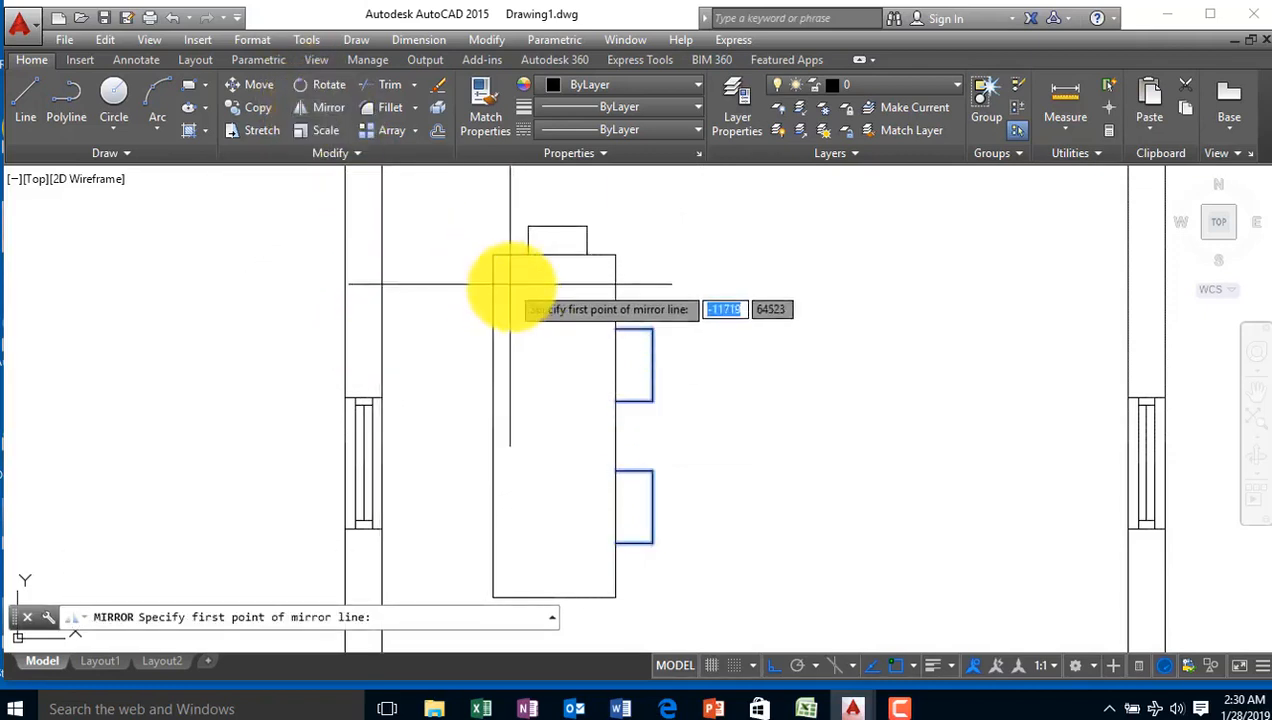
click(554, 255)
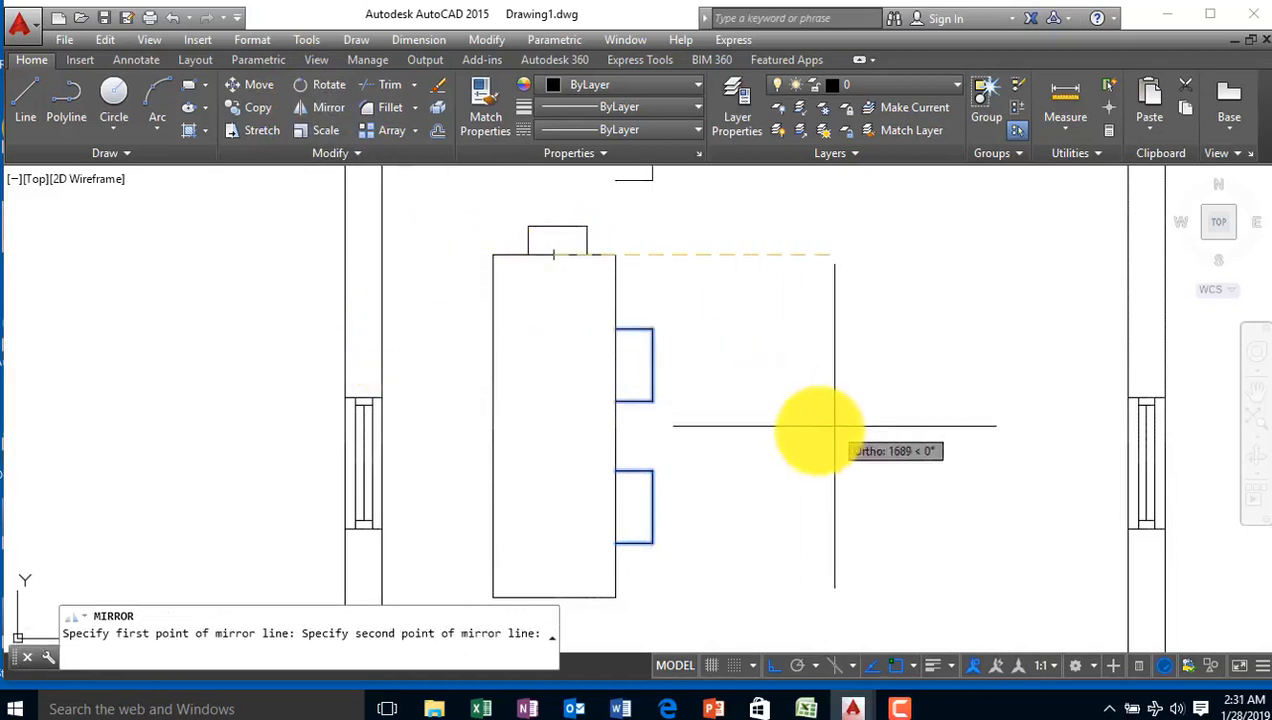
click(726, 558)
key(Return)
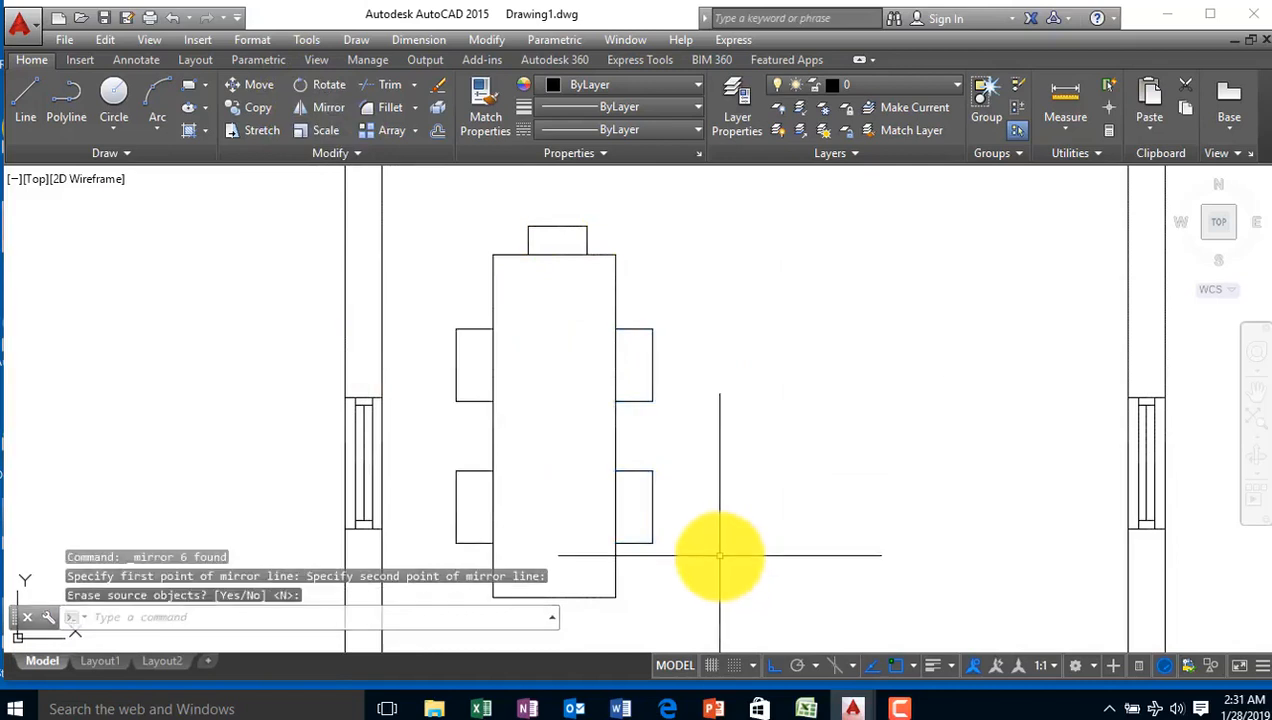
Mirror the chair at the table's upper end about the table's horizontal midline, keeping the original
scroll(718, 548, down, 5)
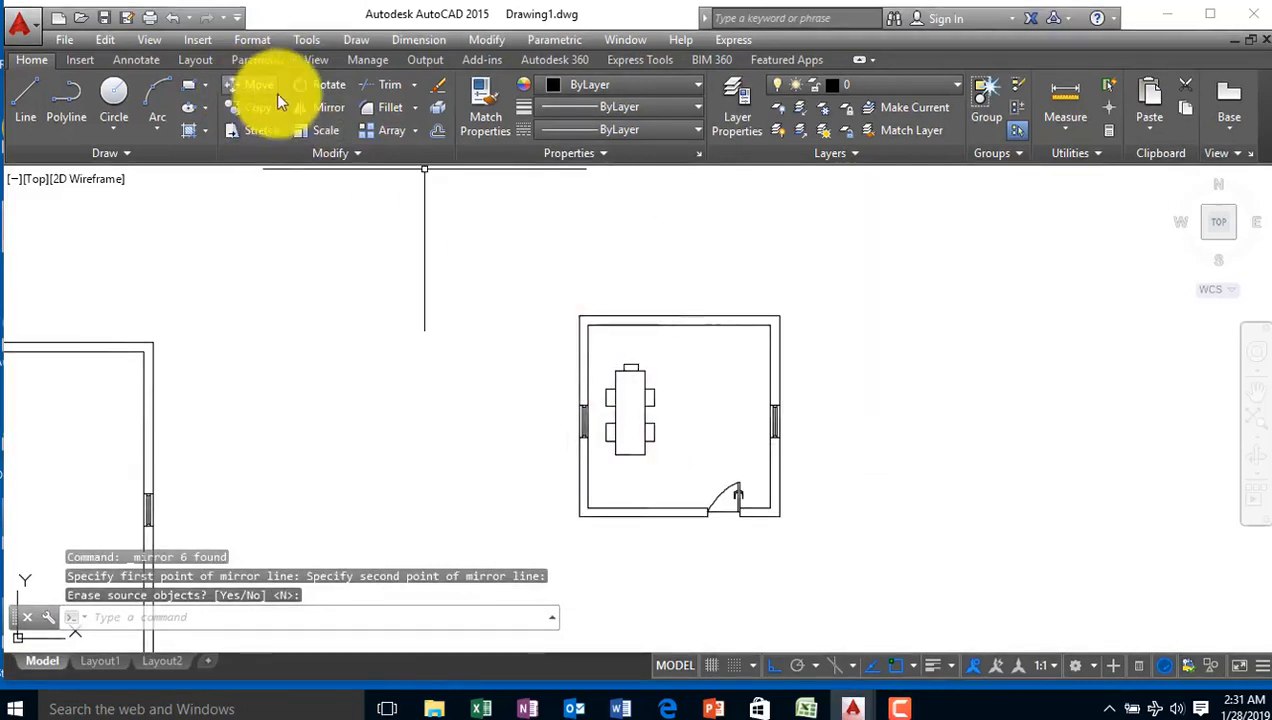
scroll(630, 355, up, 4)
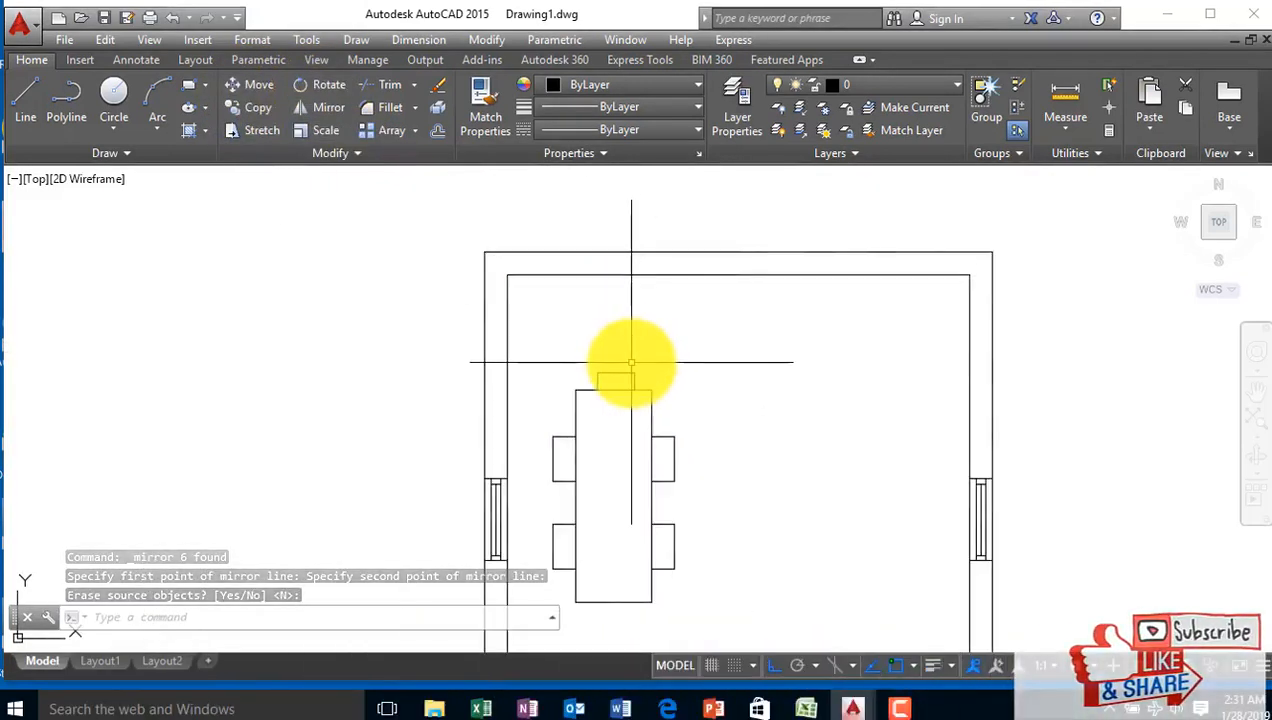
click(605, 350)
click(590, 372)
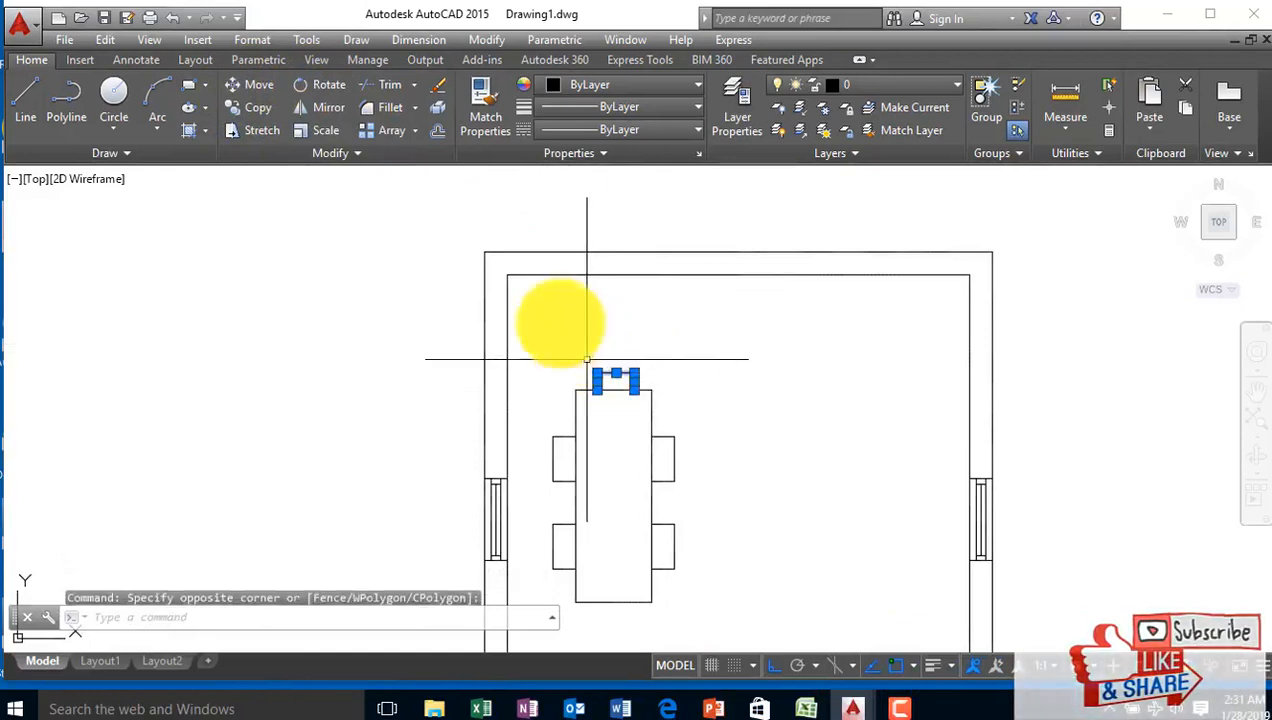
click(322, 111)
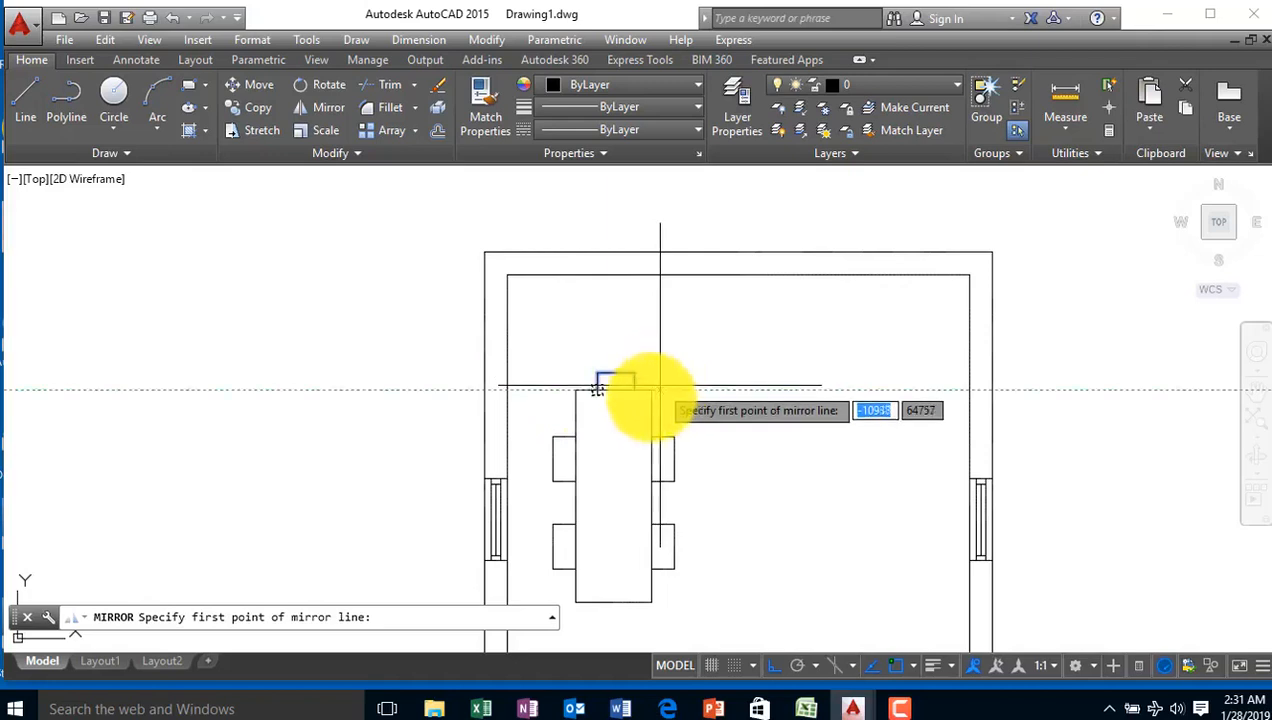
click(650, 492)
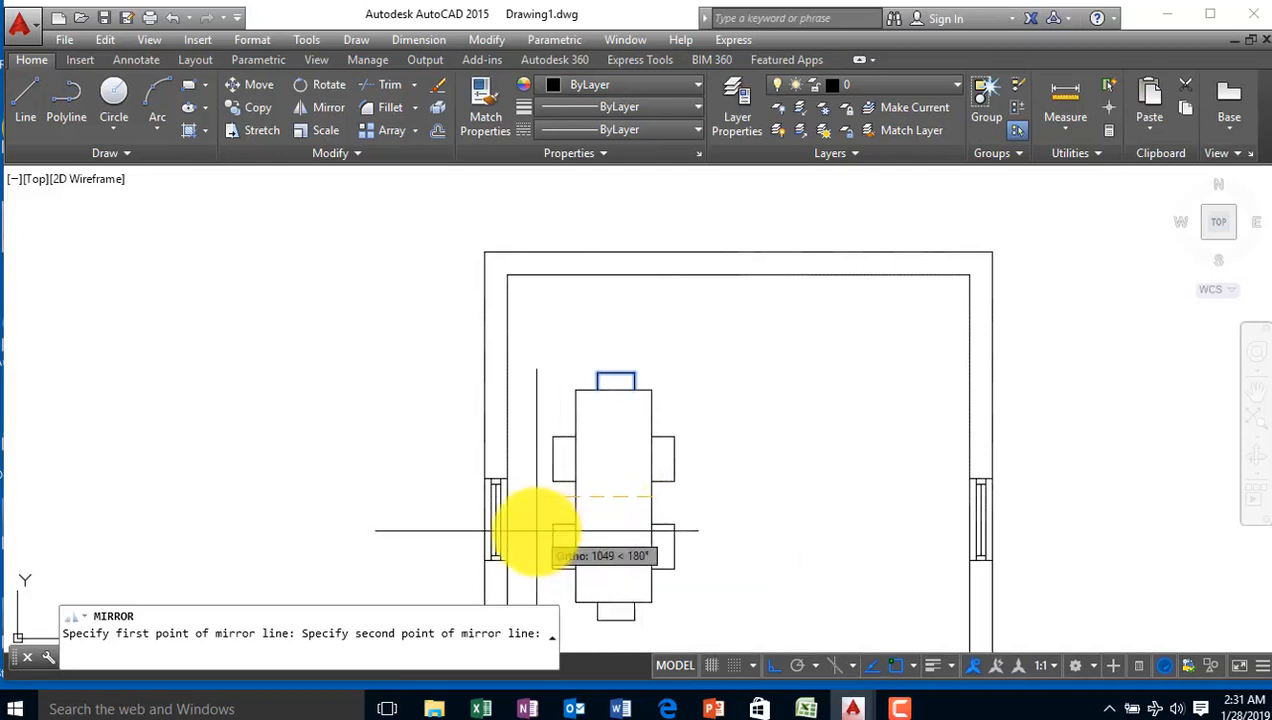
click(532, 527)
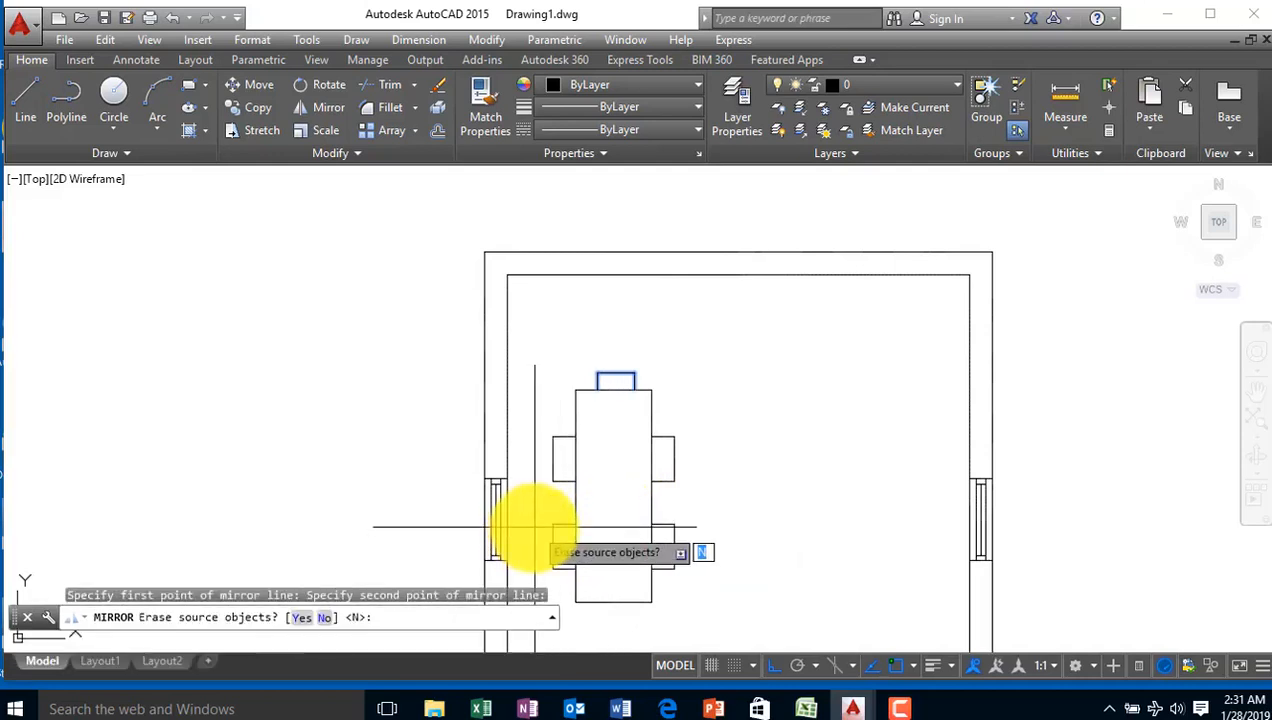
key(Return)
Try to scale the table and its six chairs, entering 0.5 for the base point, and undo the result
scroll(705, 472, down, 3)
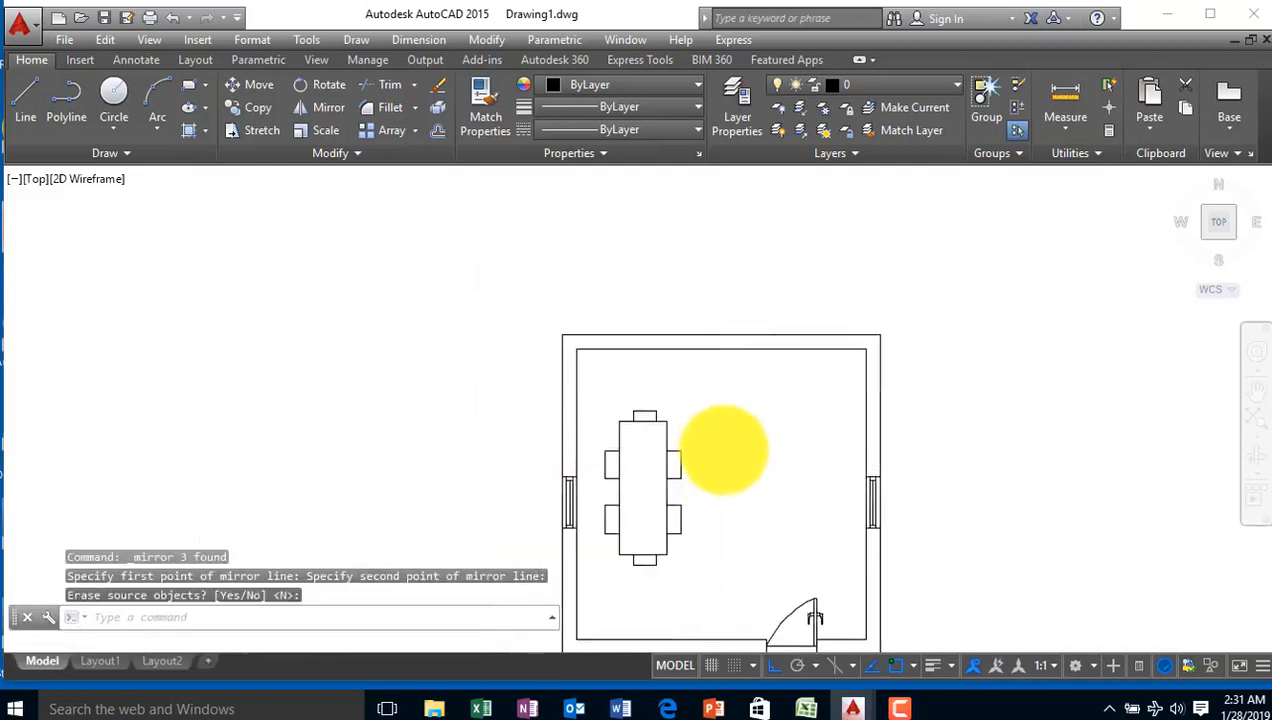
scroll(712, 446, down, 3)
scroll(705, 446, up, 3)
click(728, 405)
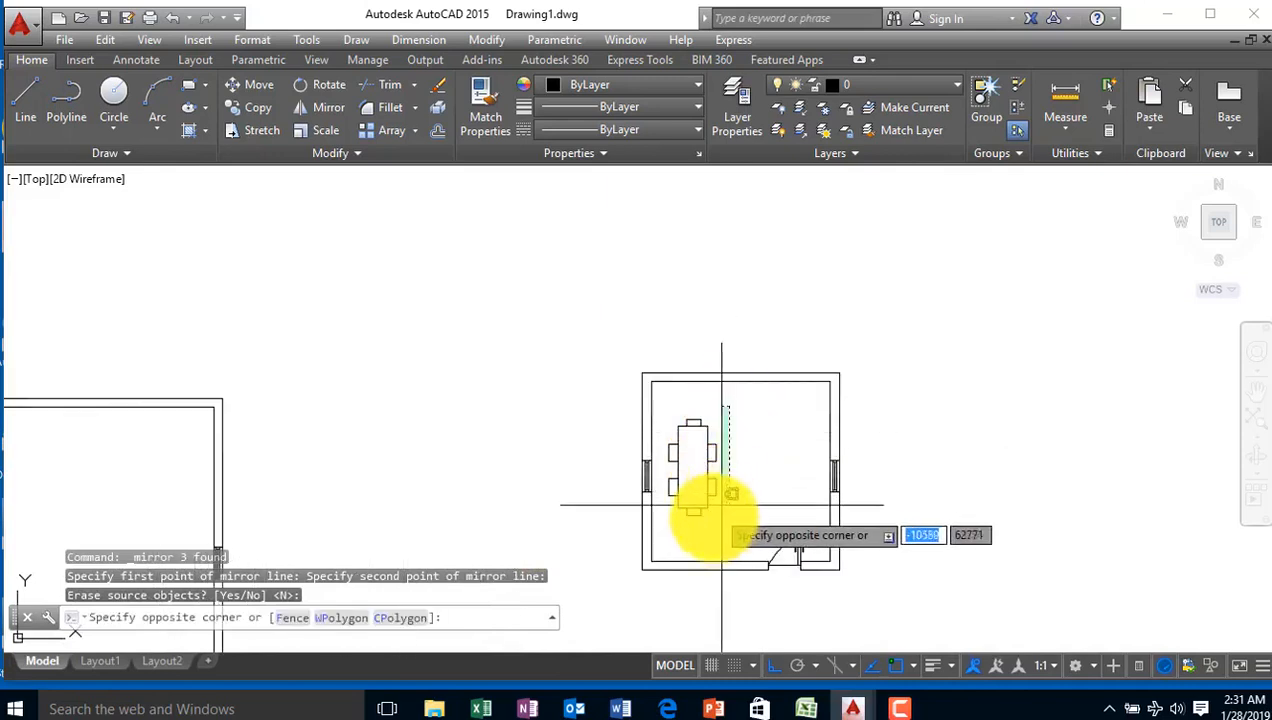
click(665, 538)
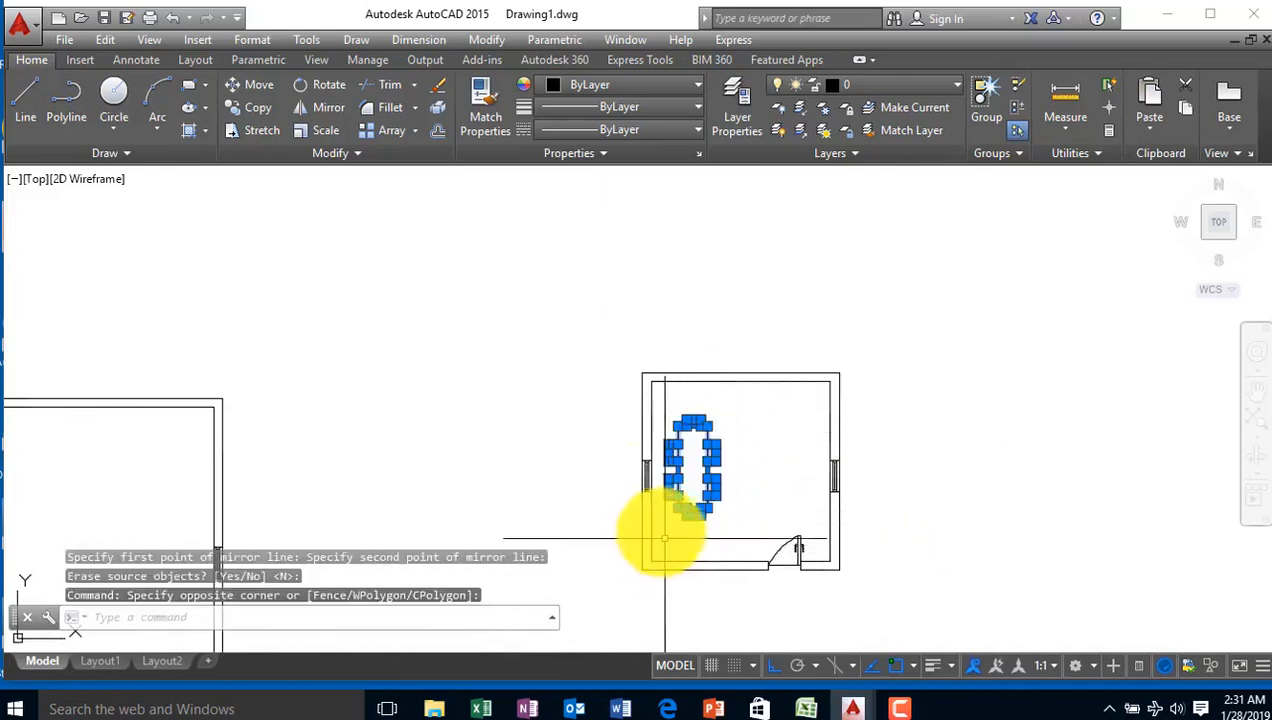
click(322, 131)
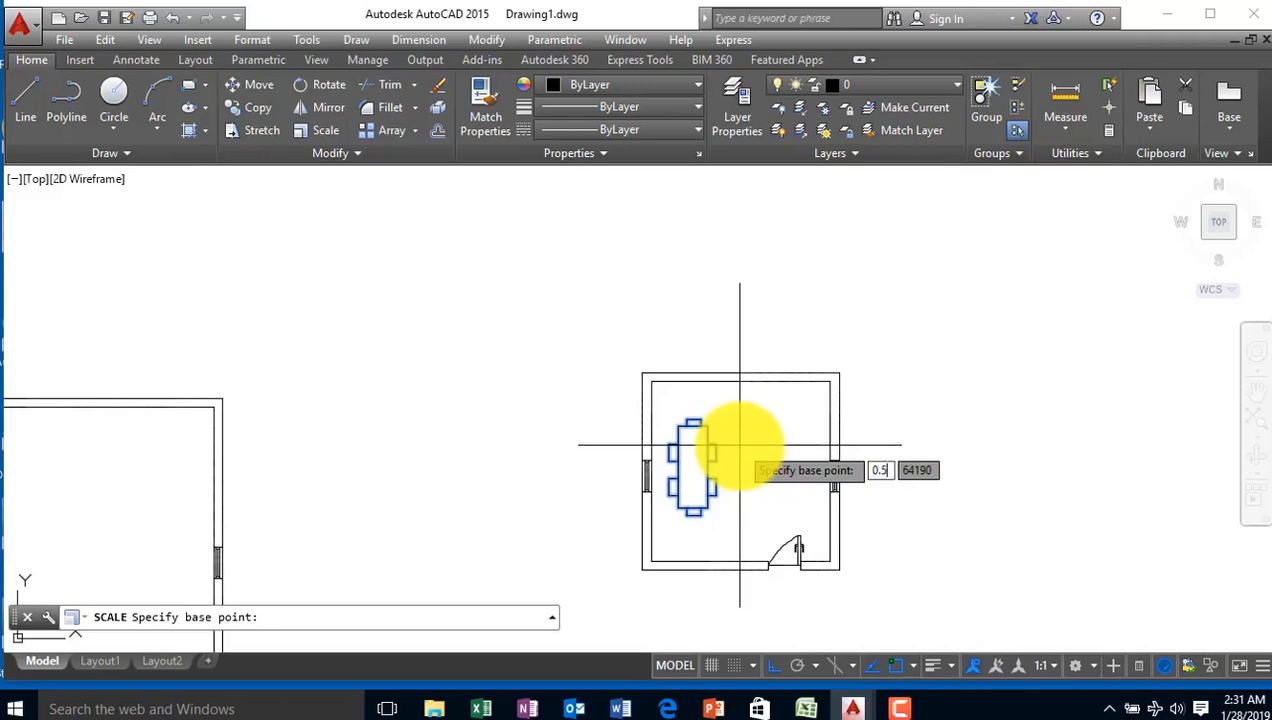
key(Return)
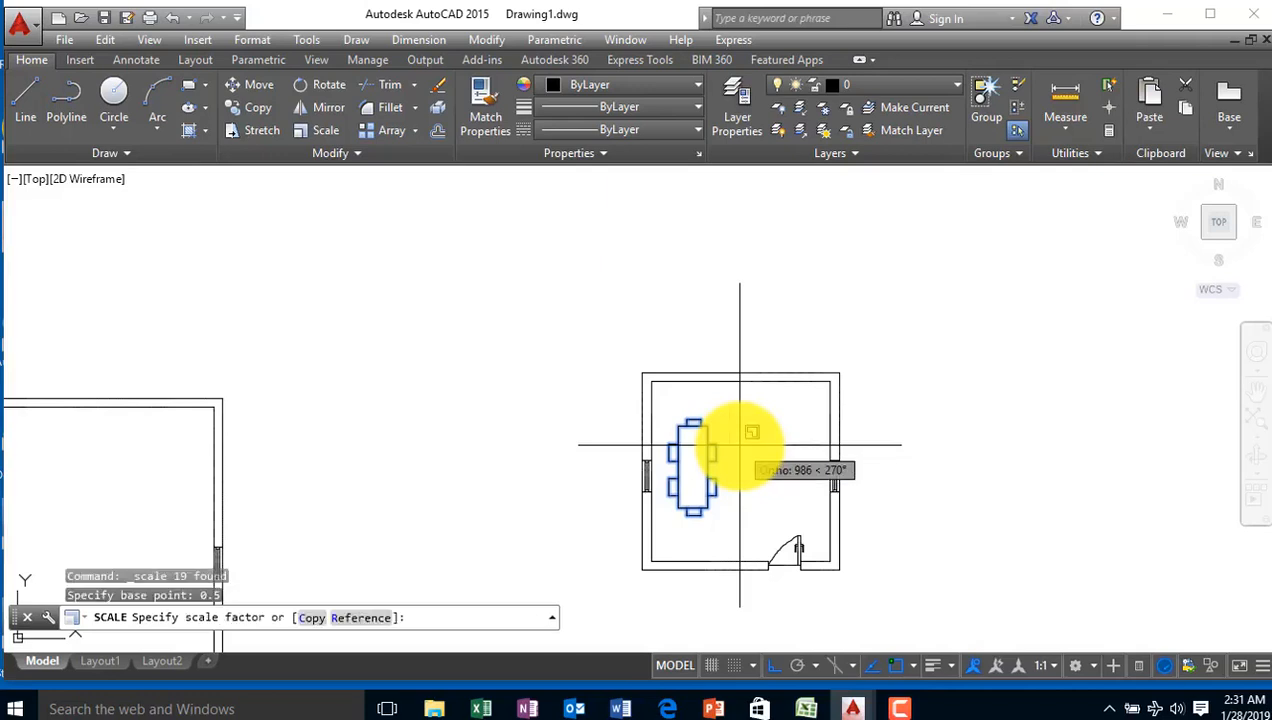
click(694, 477)
key(Return)
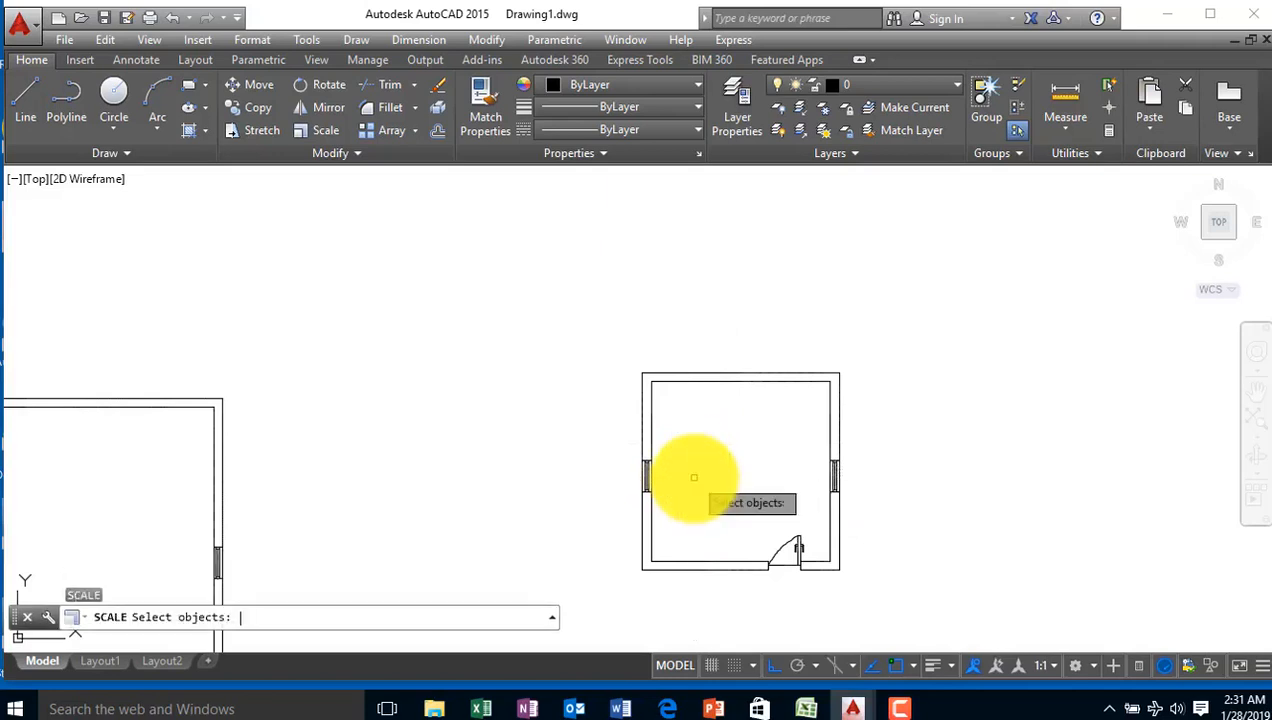
key(Escape)
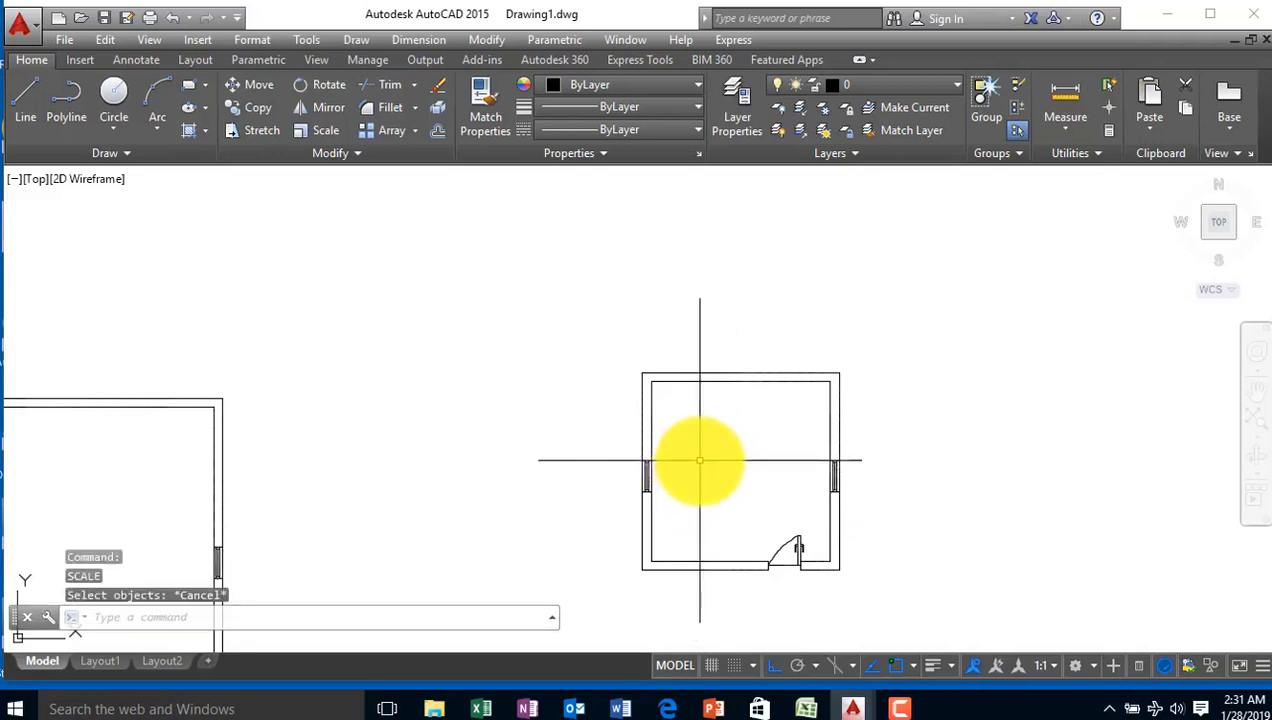
key(ctrl+z)
key(ctrl+z)
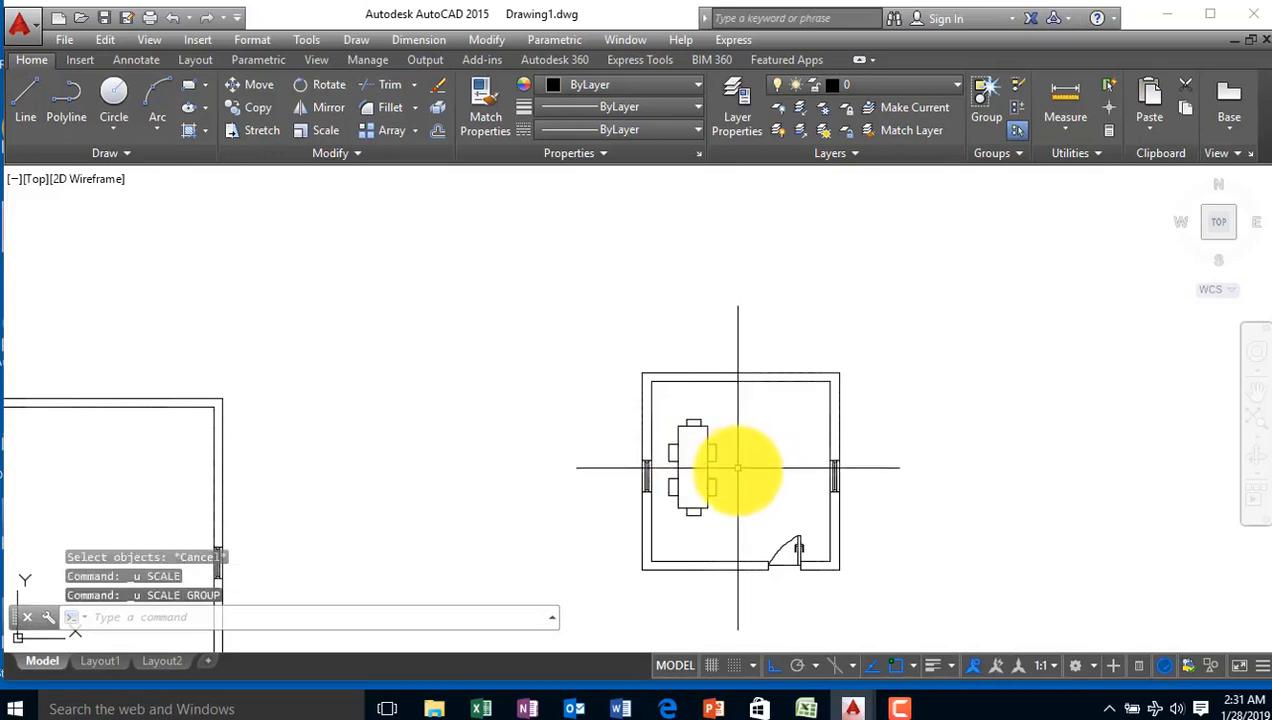
Scale the table and its six chairs by a factor of 0.5 about the table's centre
scroll(707, 428, up, 5)
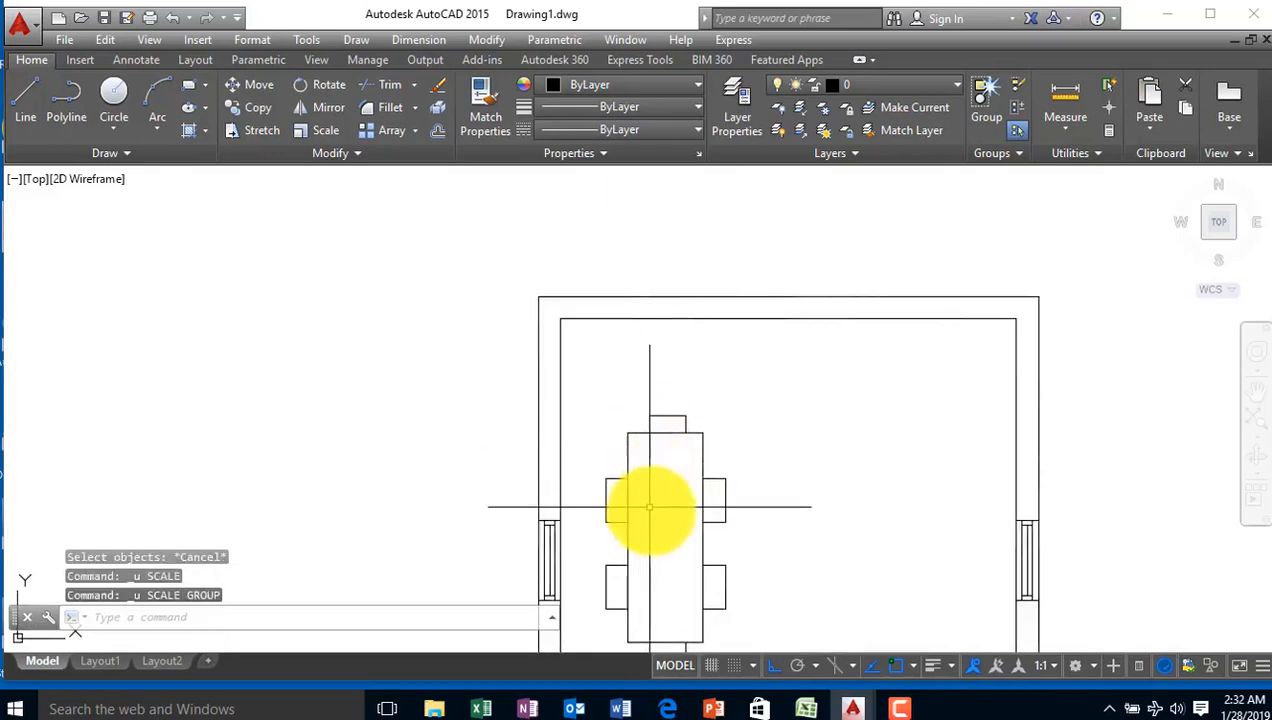
scroll(733, 389, down, 2)
click(843, 256)
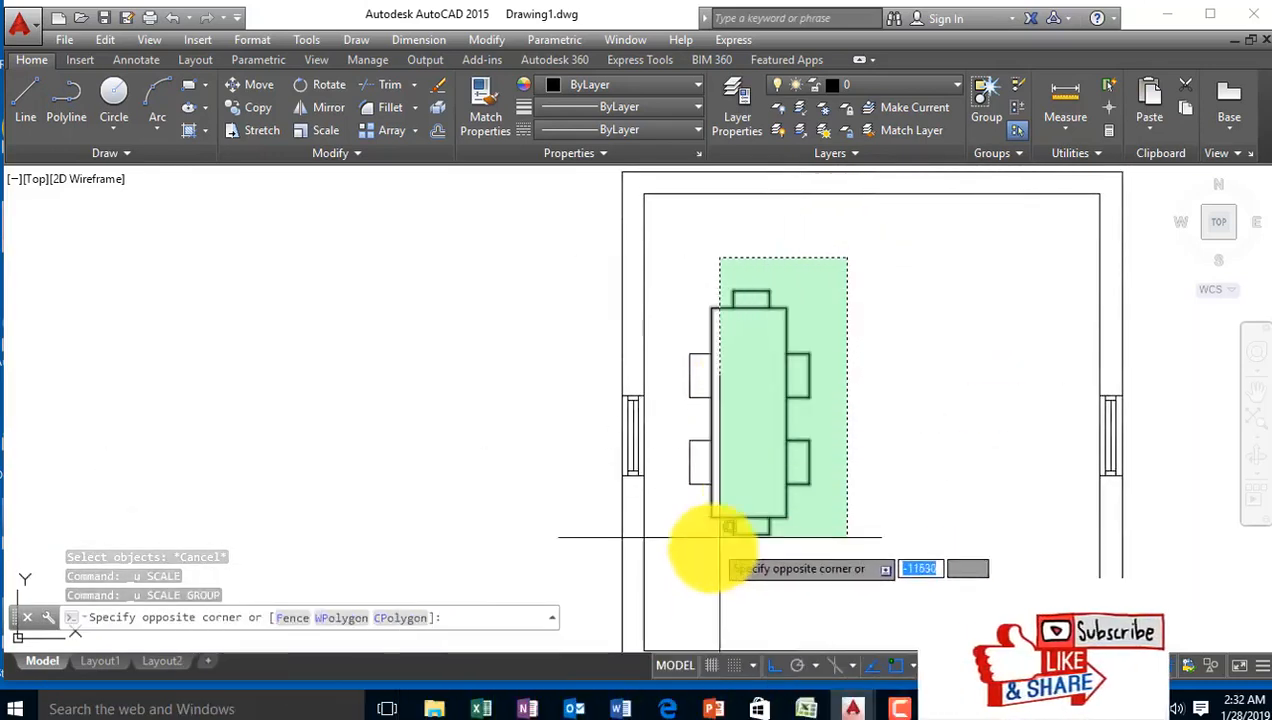
click(672, 571)
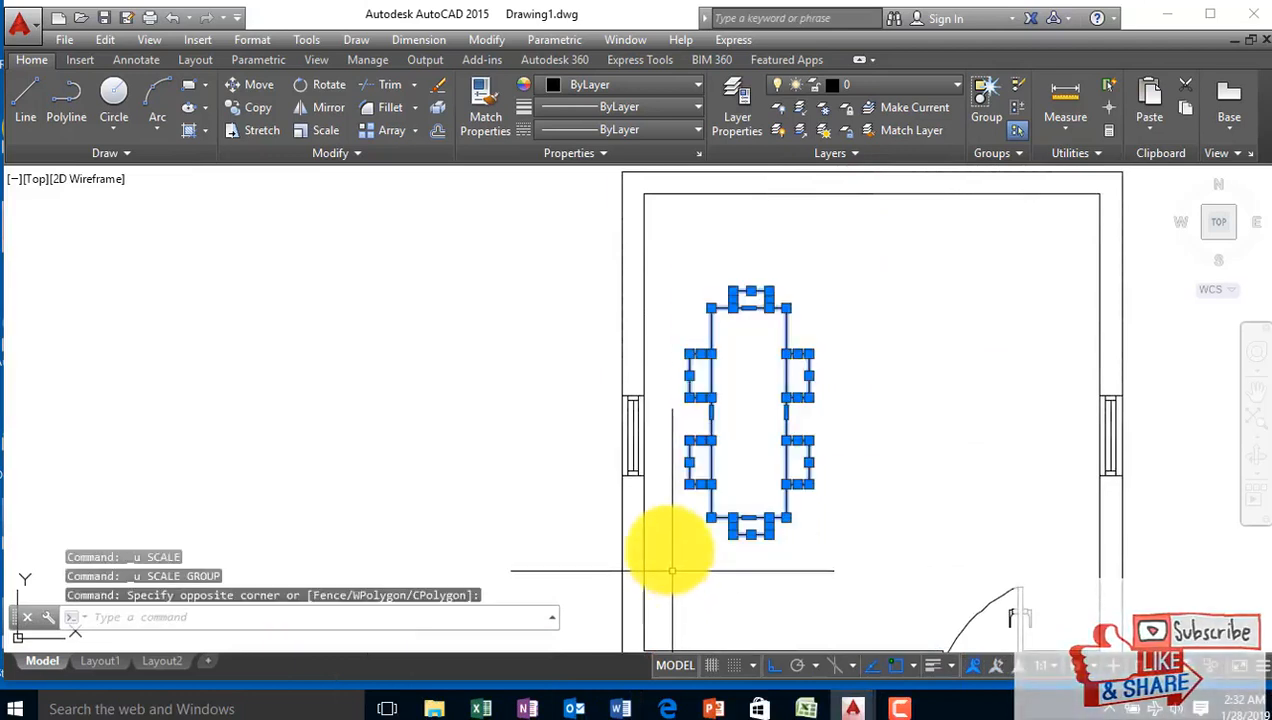
click(324, 131)
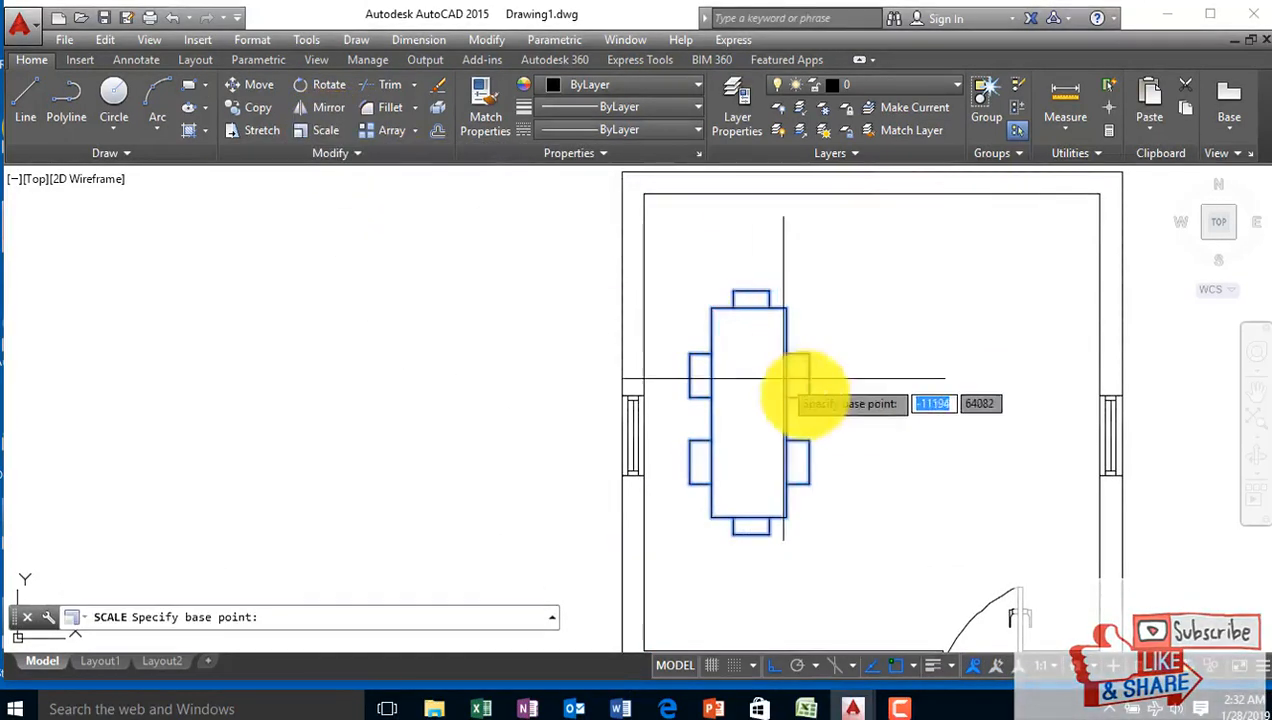
click(746, 415)
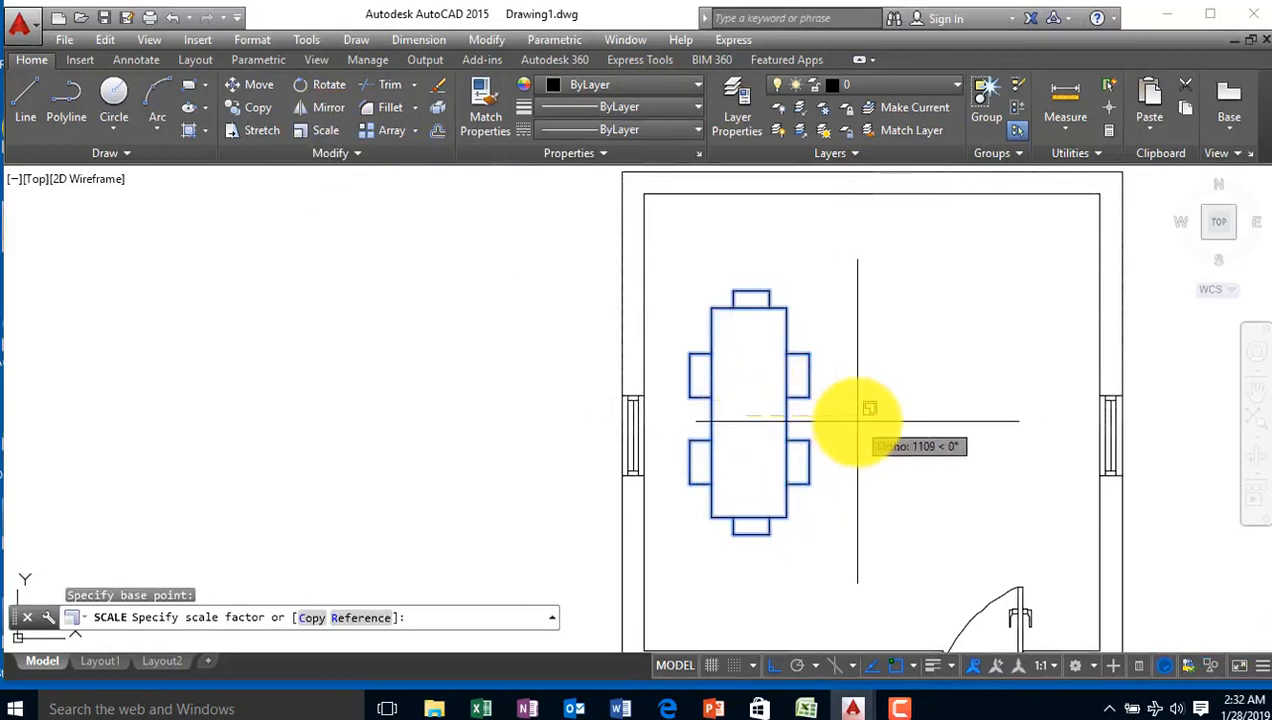
key(Return)
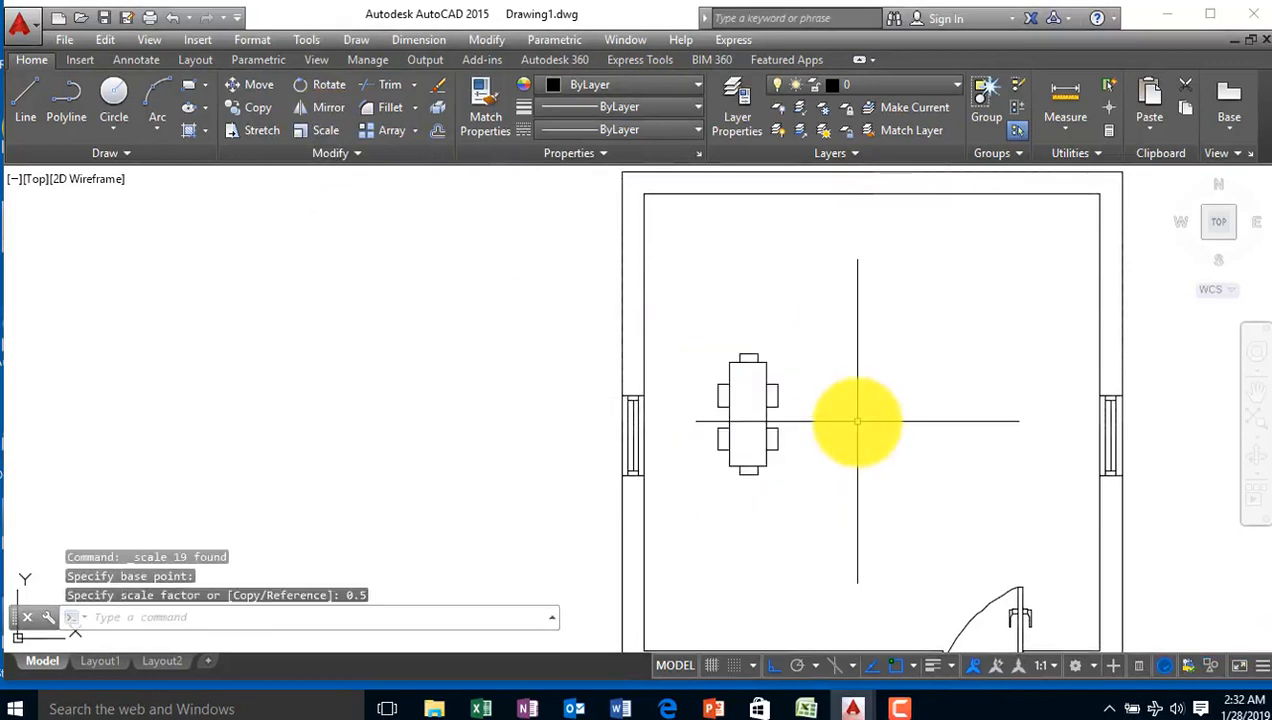
Draw an upright ellipse at the centre of the tabletop, with a horizontal half-axis of about 94 mm
scroll(804, 371, down, 3)
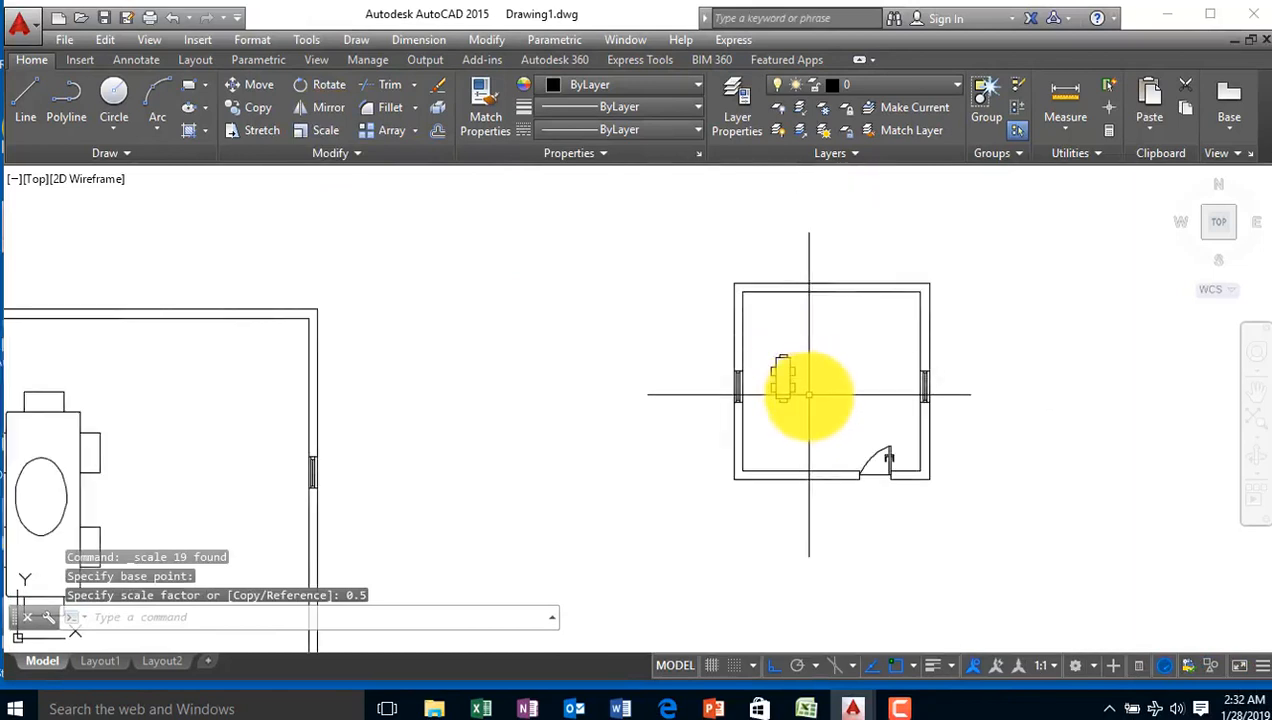
scroll(809, 394, up, 6)
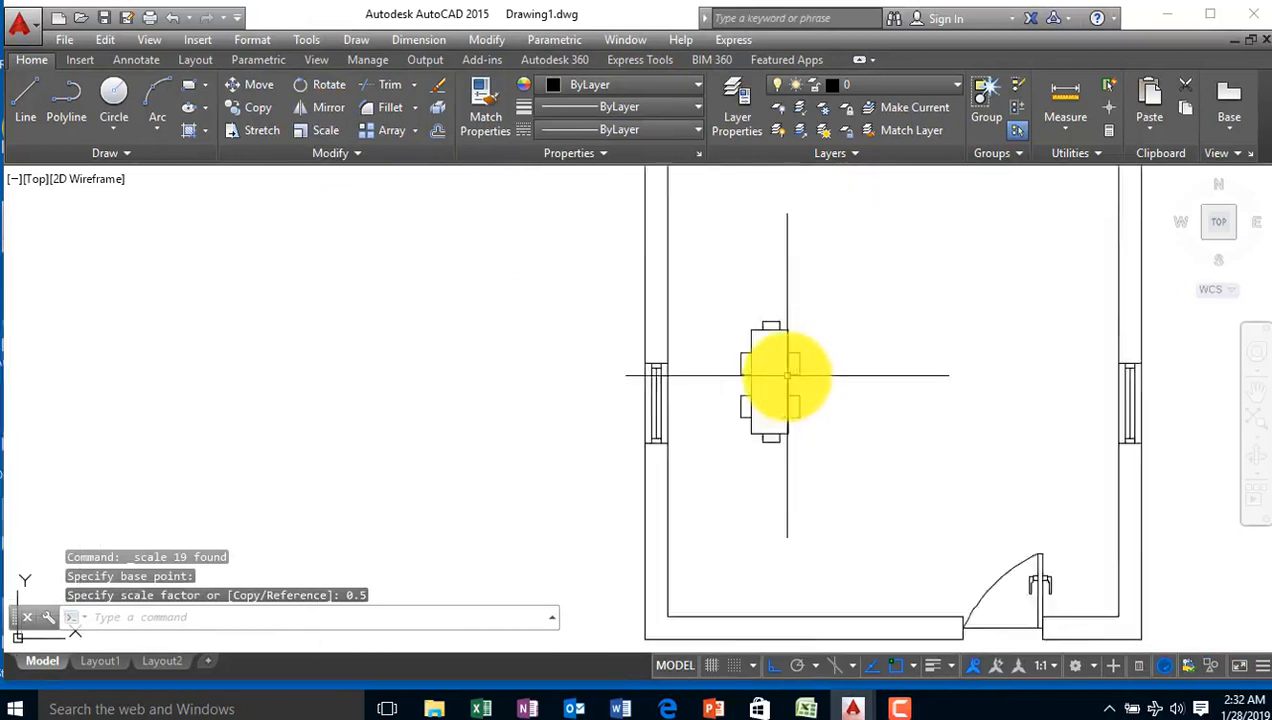
click(188, 107)
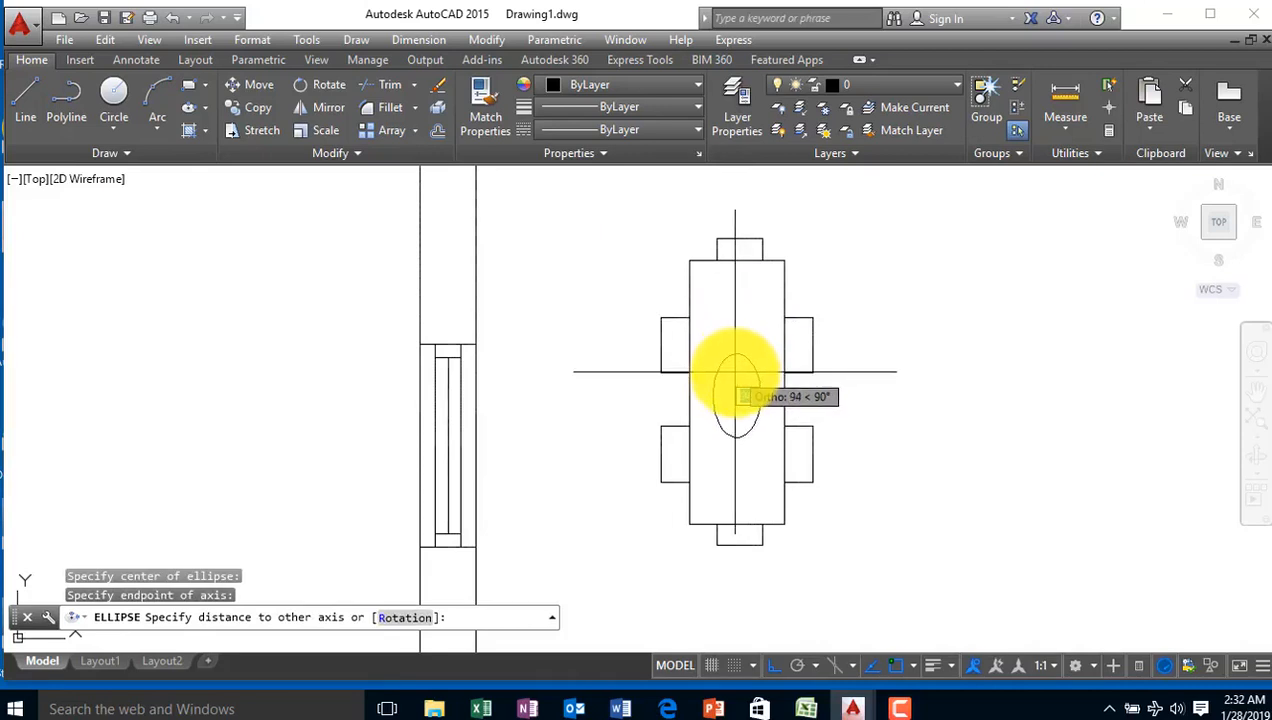
click(736, 374)
Scale the entire smaller room plan, including its furniture, by a factor of 2 from a base point just below the room
scroll(790, 402, down, 8)
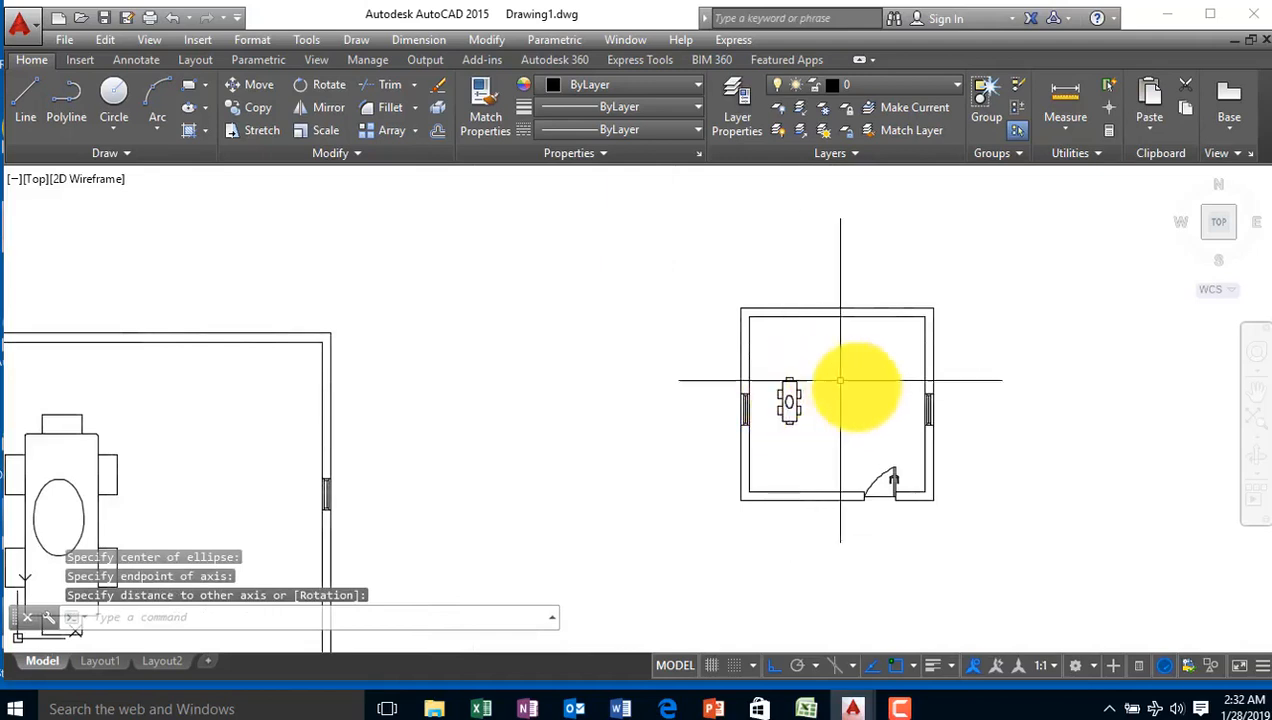
scroll(938, 333, up, 5)
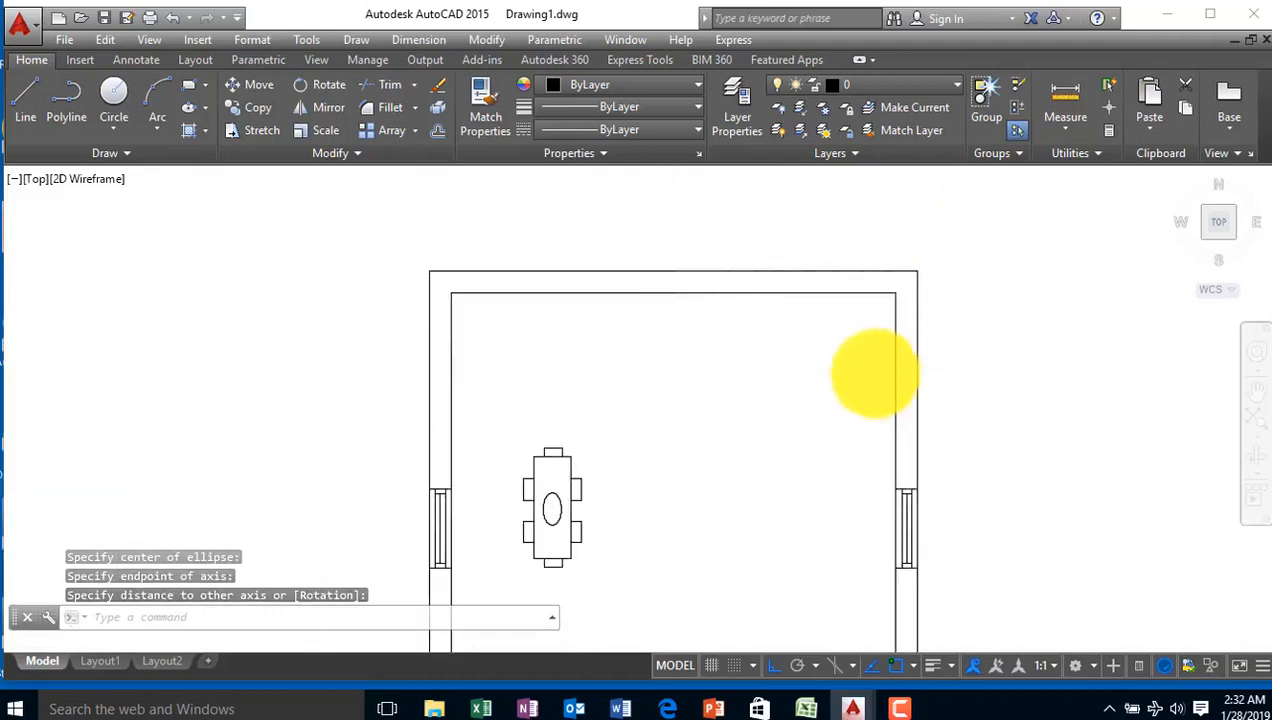
scroll(872, 369, down, 5)
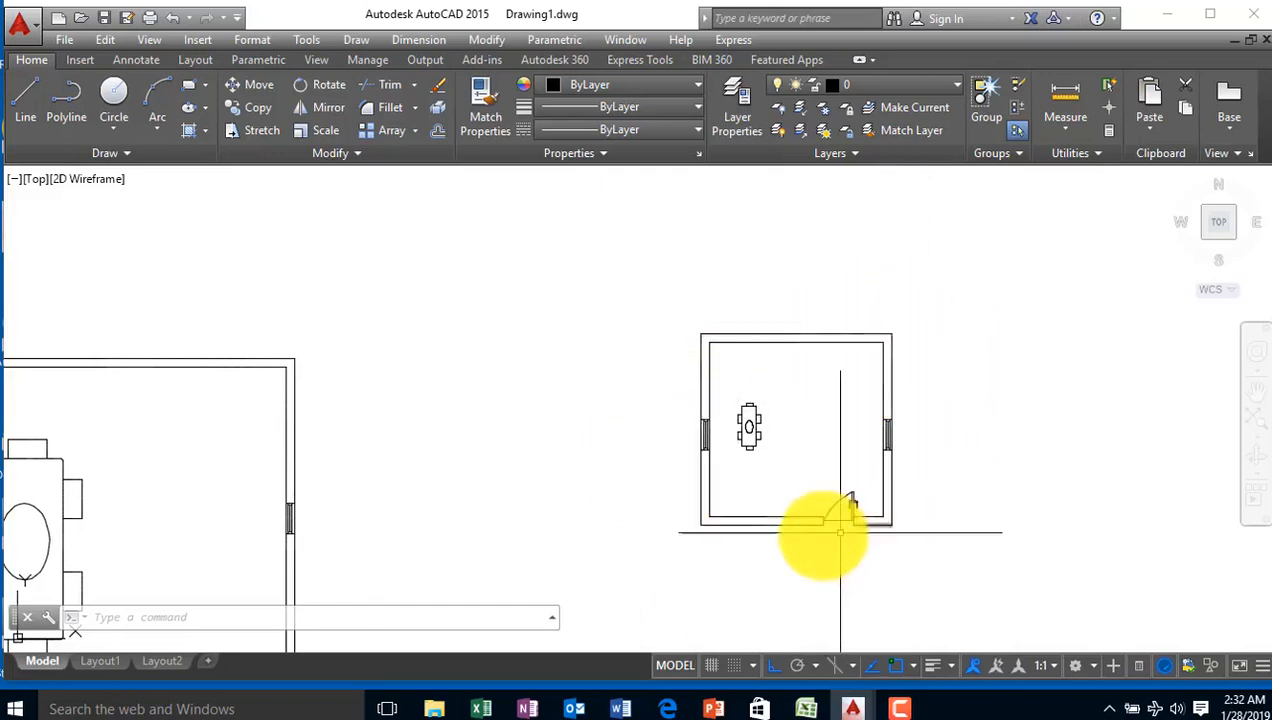
scroll(800, 438, down, 3)
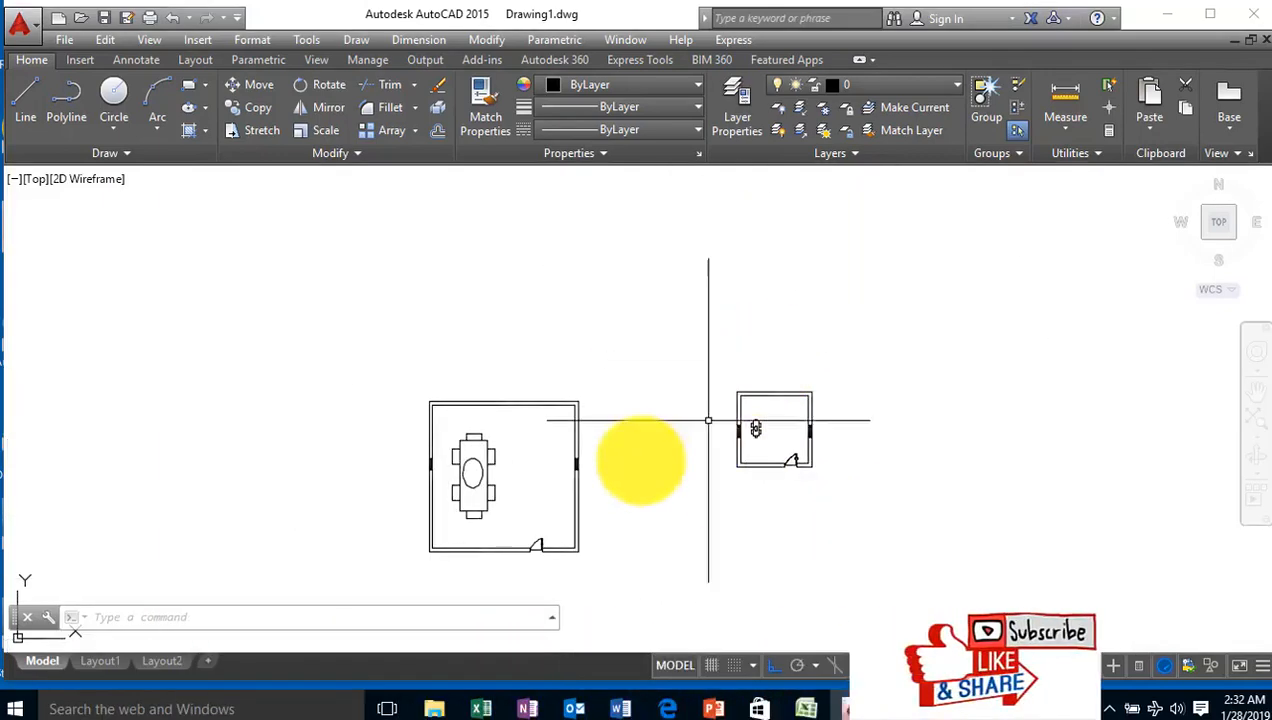
scroll(474, 461, up, 5)
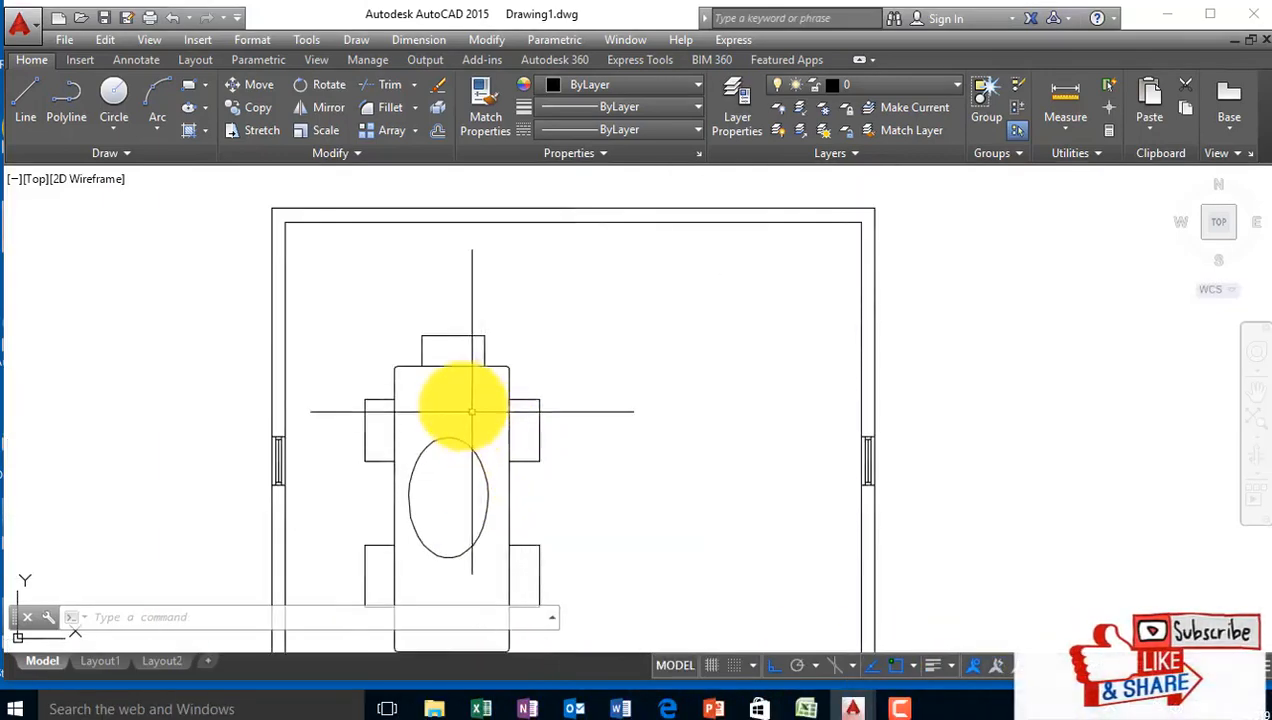
scroll(463, 406, down, 8)
scroll(505, 378, up, 3)
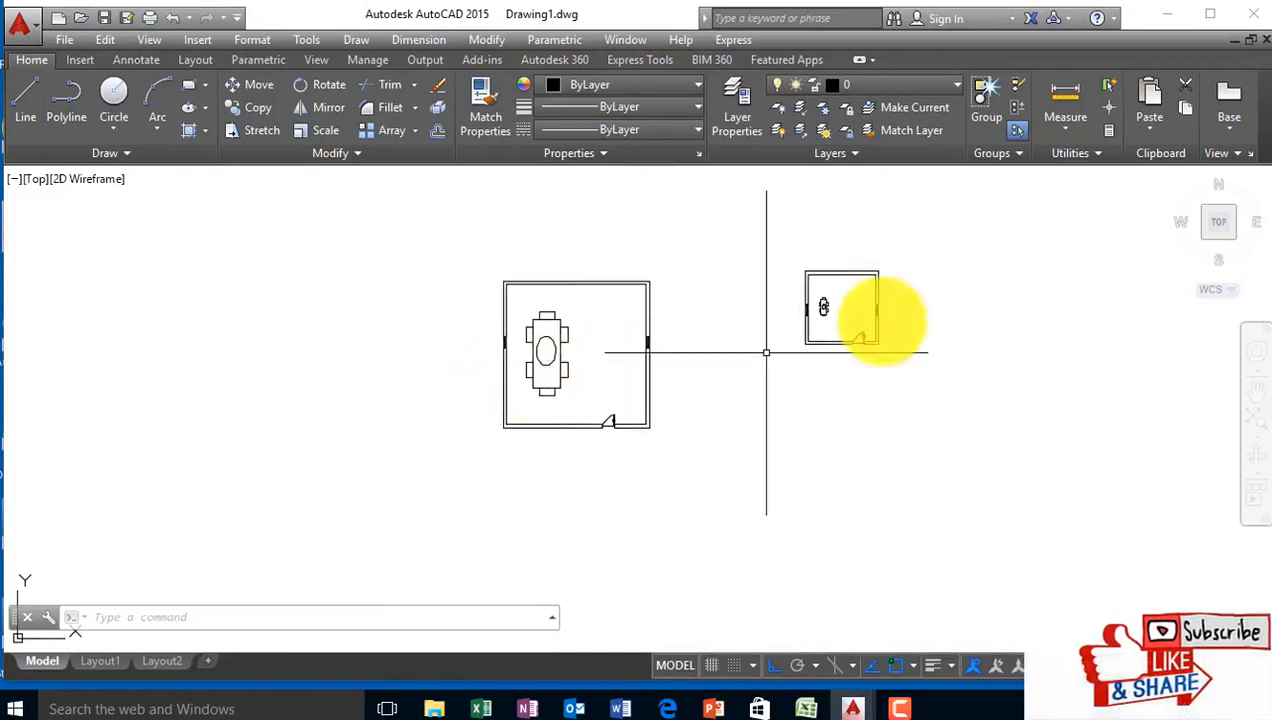
click(922, 214)
click(797, 432)
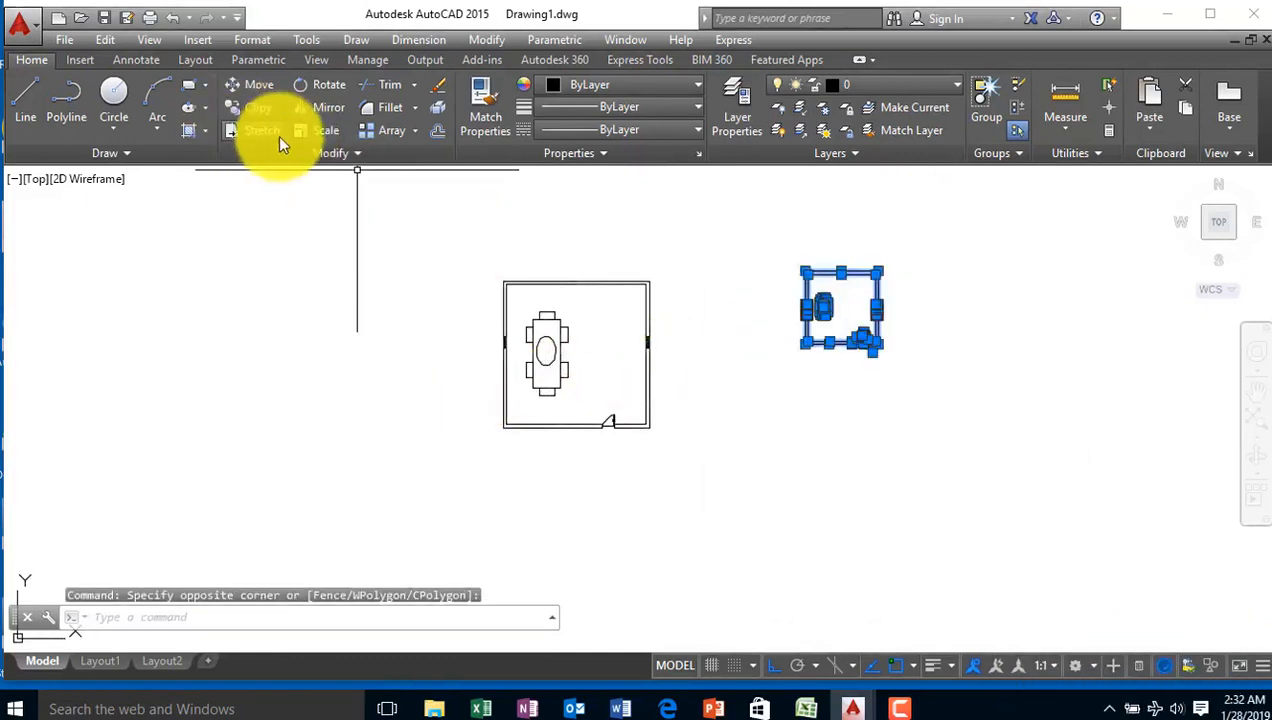
click(329, 138)
click(819, 394)
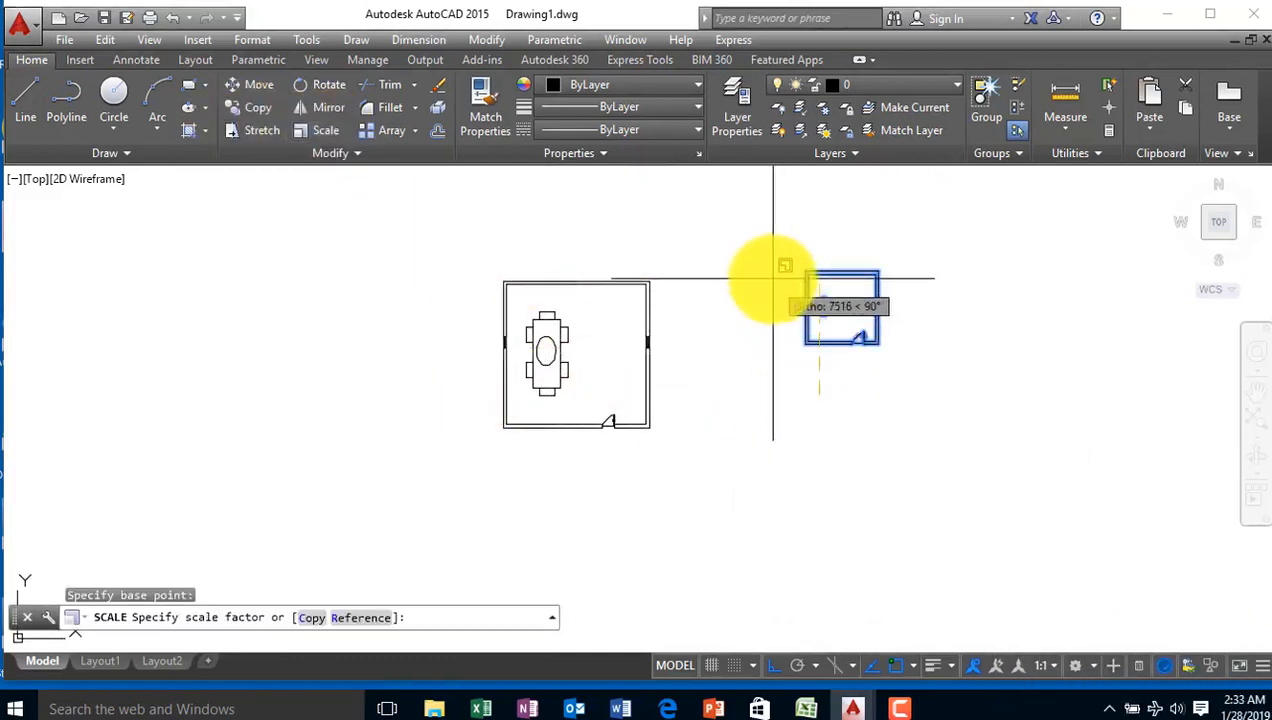
scroll(818, 365, down, 2)
scroll(825, 383, up, 5)
scroll(823, 390, down, 5)
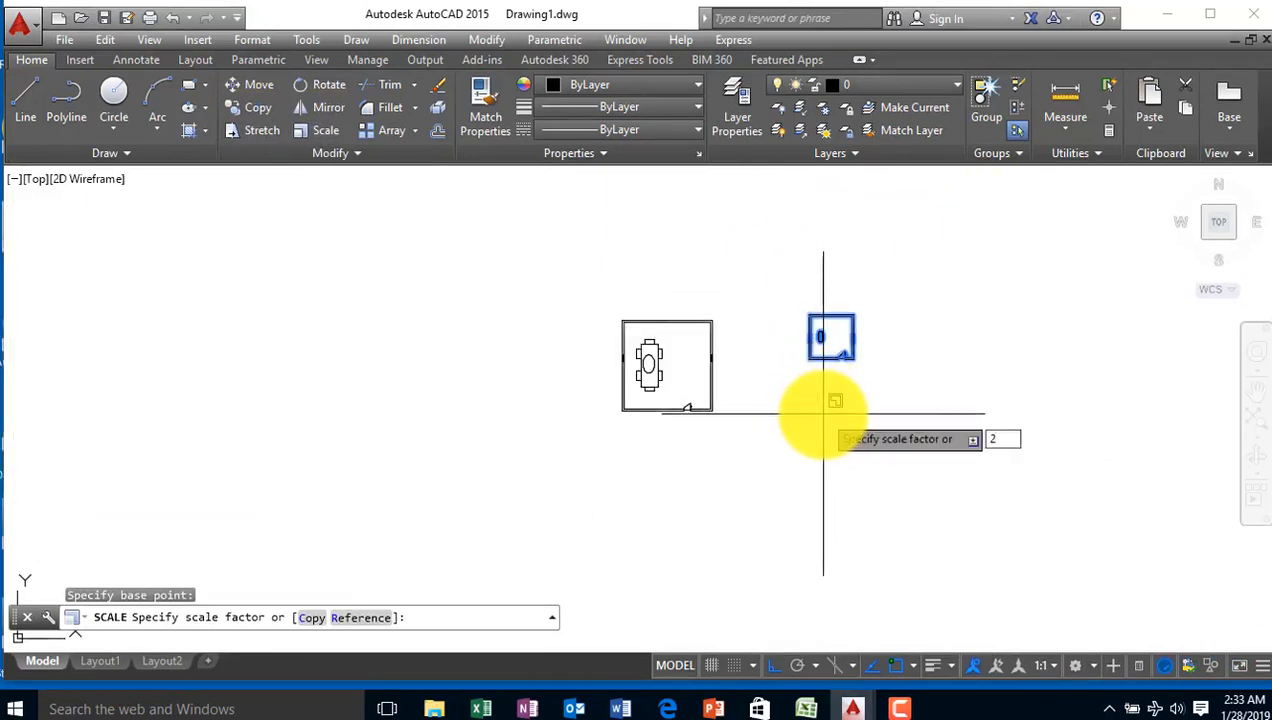
key(Return)
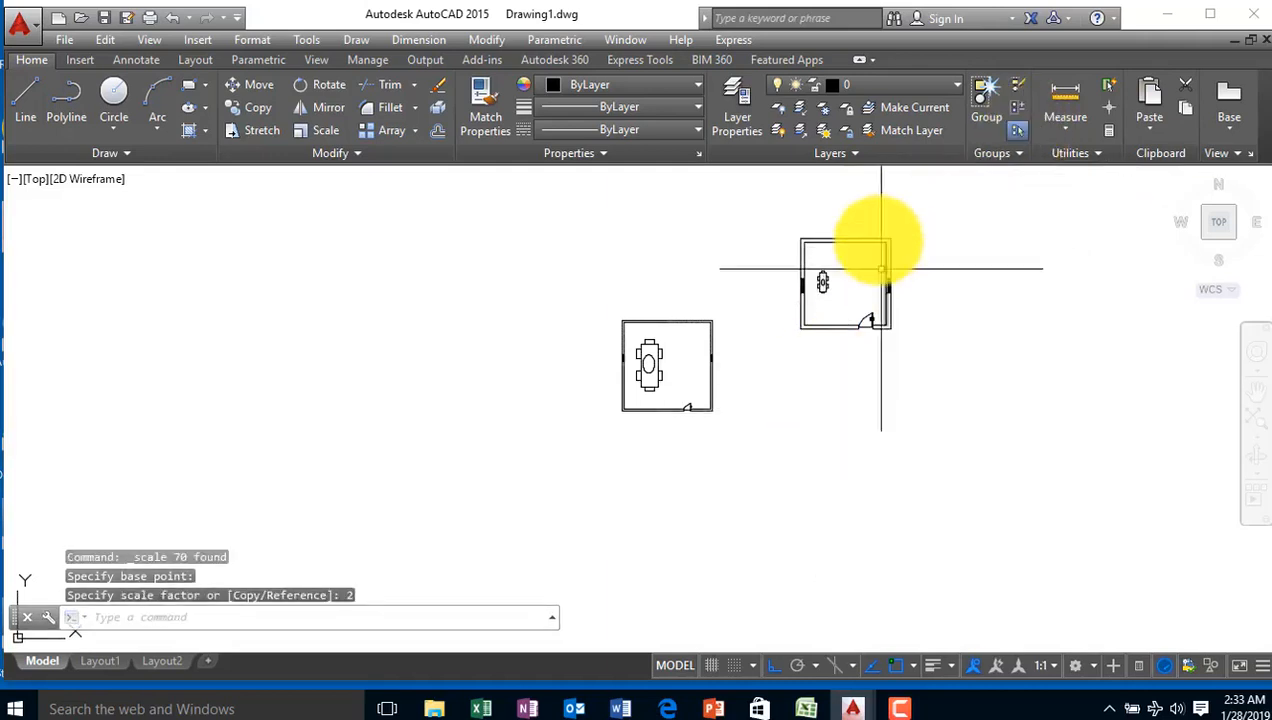
scroll(881, 268, up, 2)
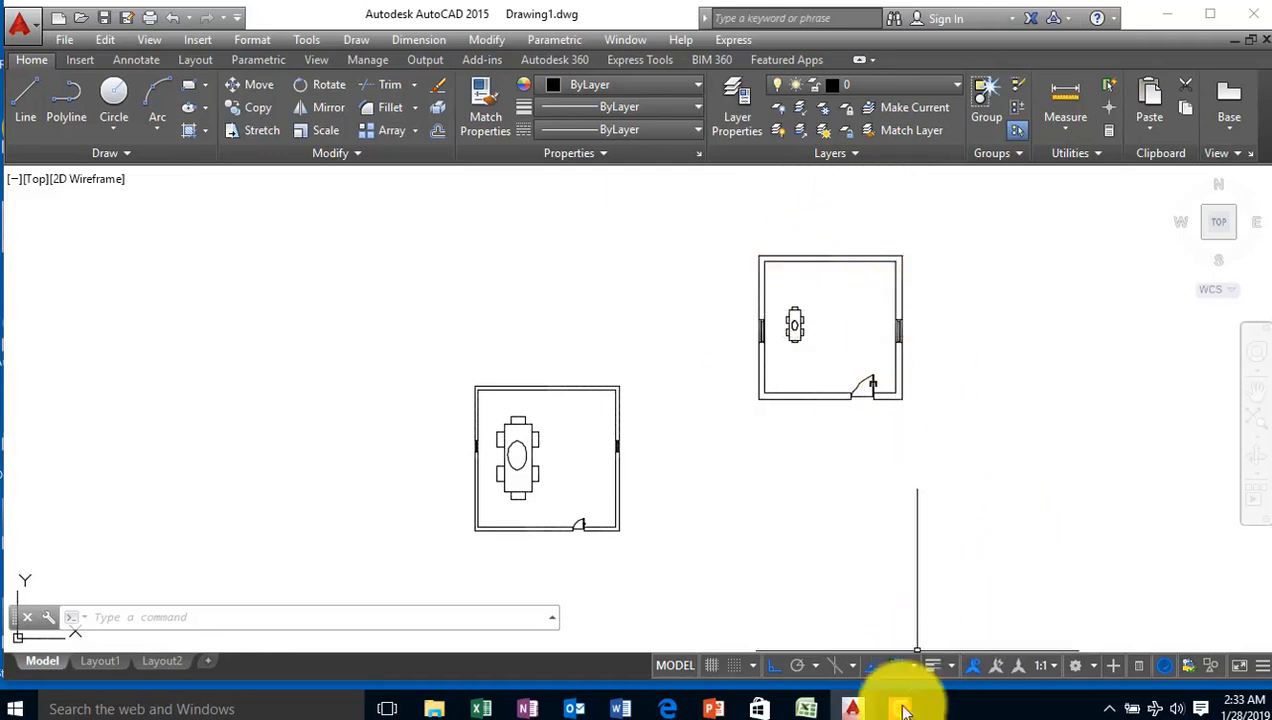
mouse_move(901, 711)
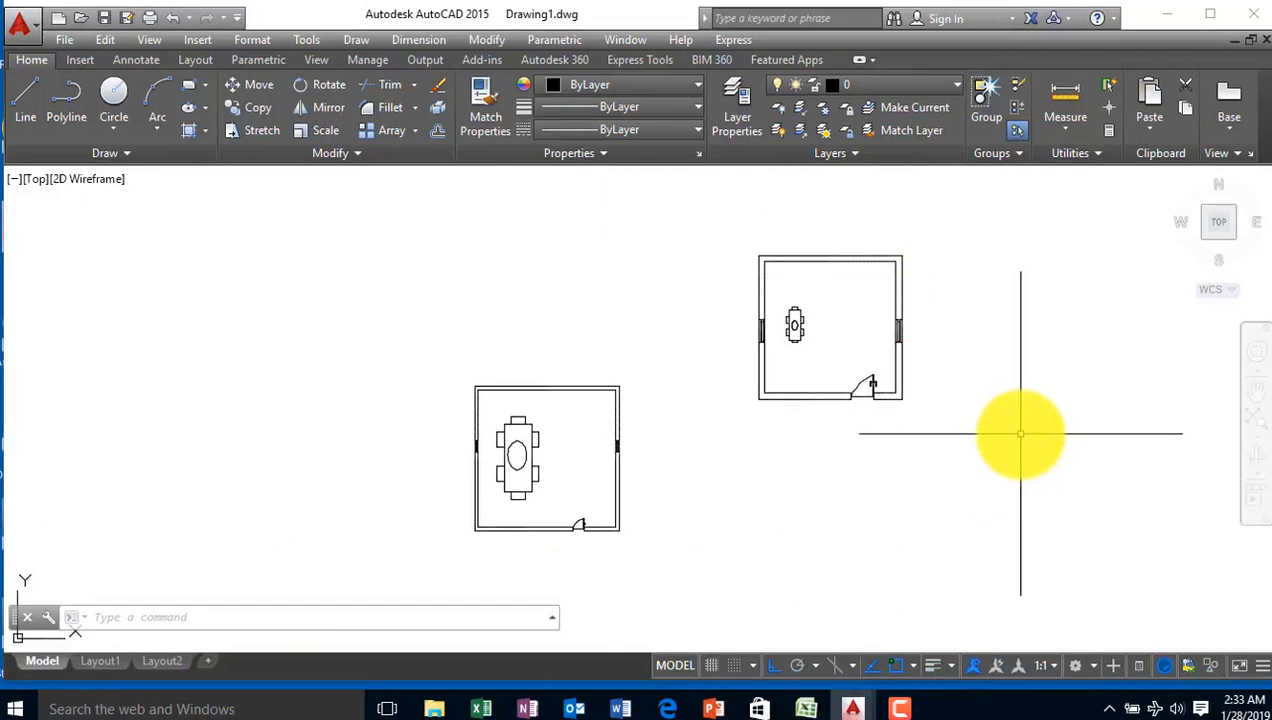
click(900, 708)
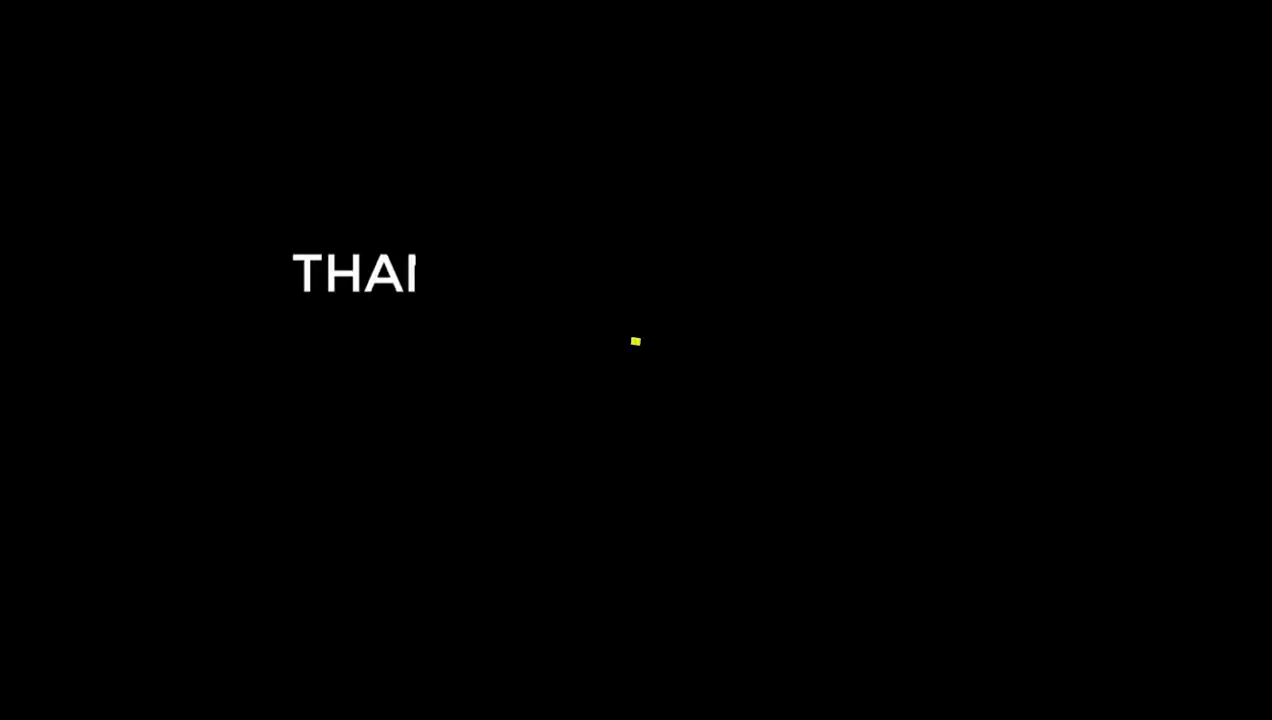